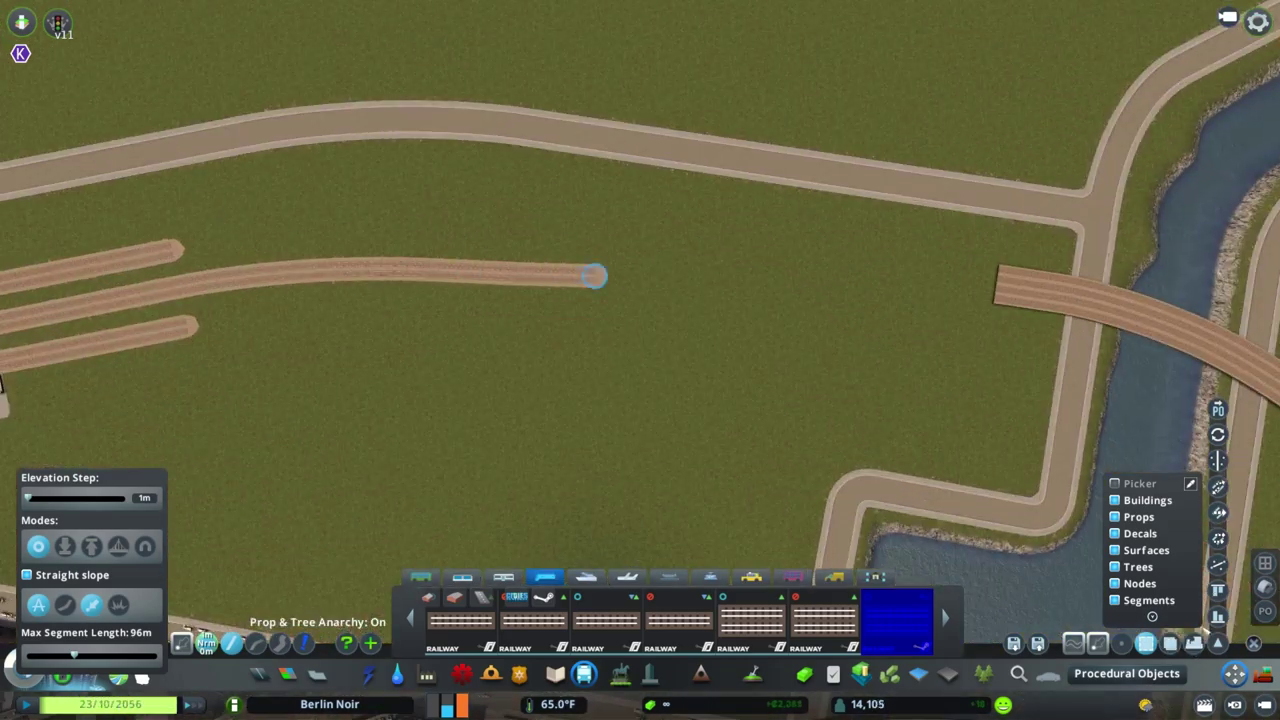
# Demolish the loose stub end and lay railway track joining the left and right track ends
pyautogui.press('b')
pyautogui.moveTo(560, 275); pyautogui.dragTo(398, 272)
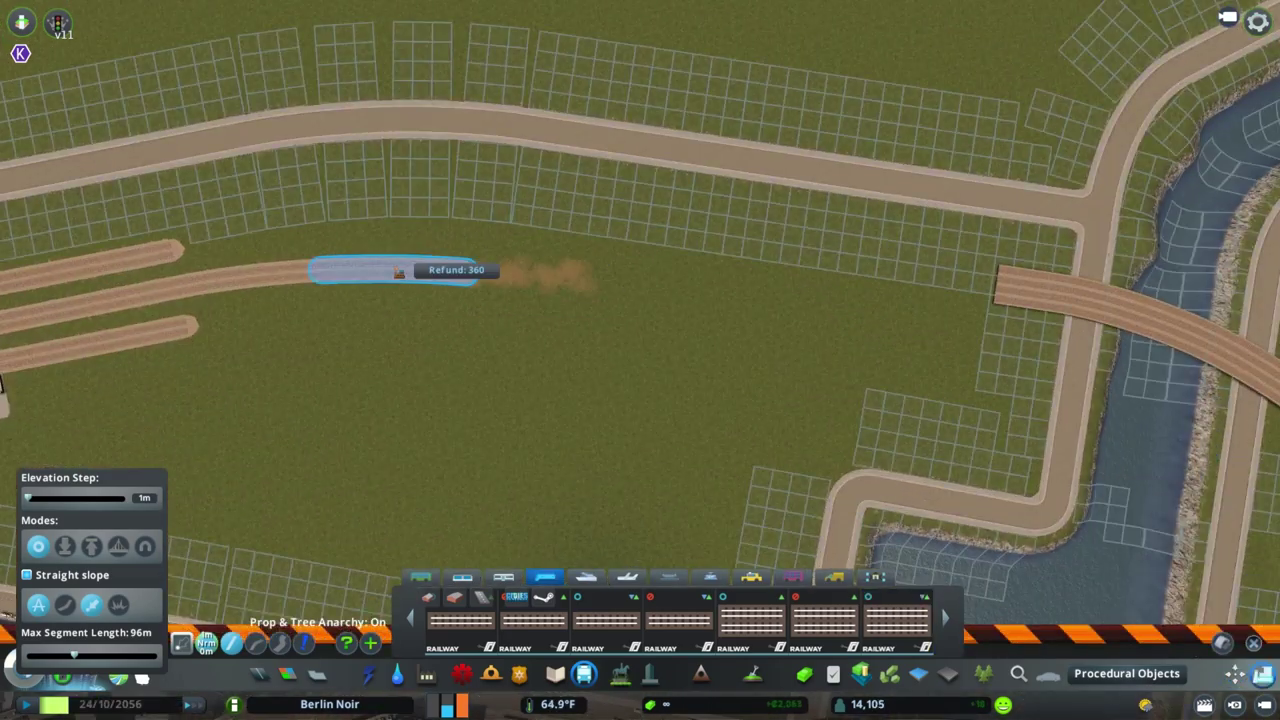
pyautogui.click(897, 620)
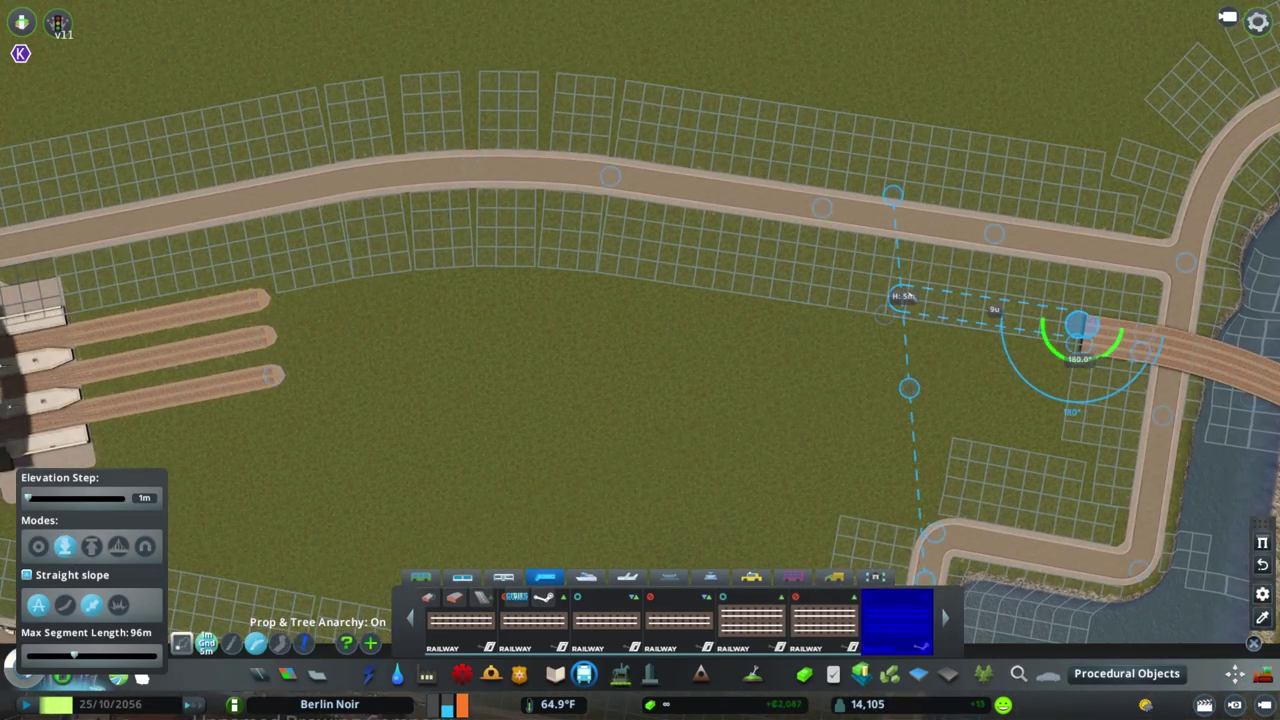
pyautogui.click(590, 293)
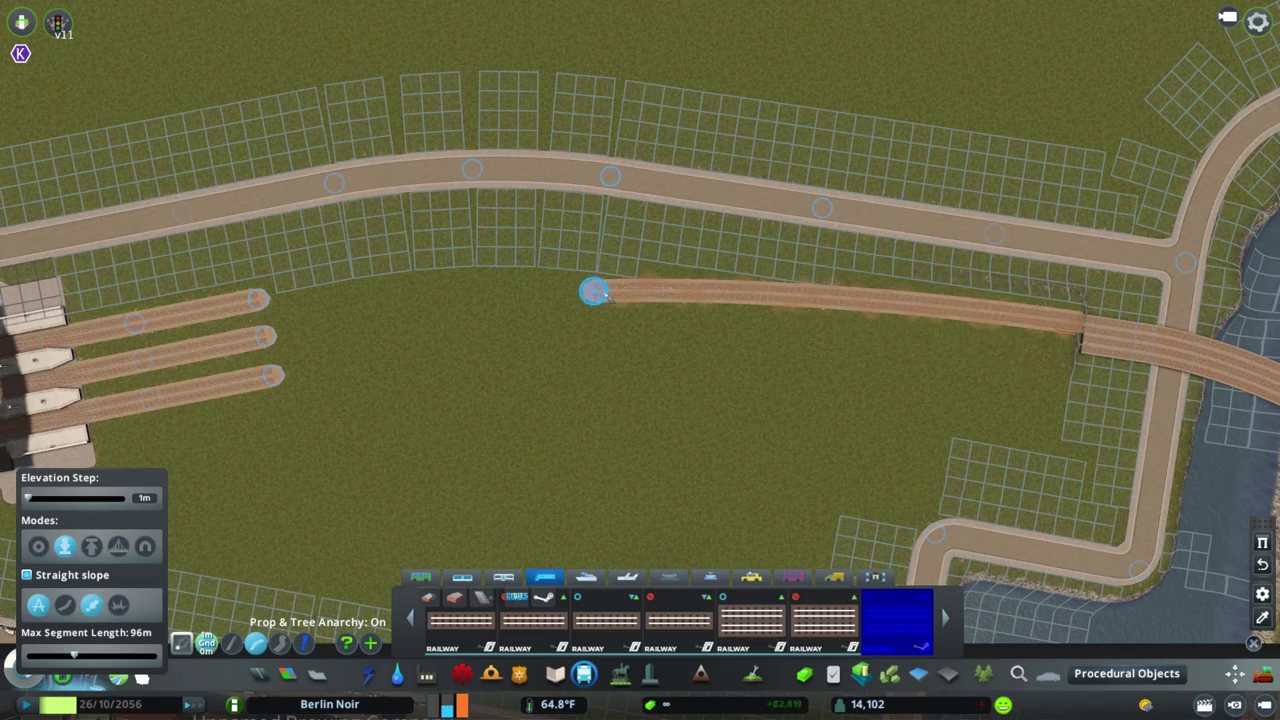
pyautogui.scroll(5, 590, 293)
pyautogui.click(383, 283)
pyautogui.click(751, 246)
# Draw a branching track off the junction node
pyautogui.press('w')
pyautogui.press('a')
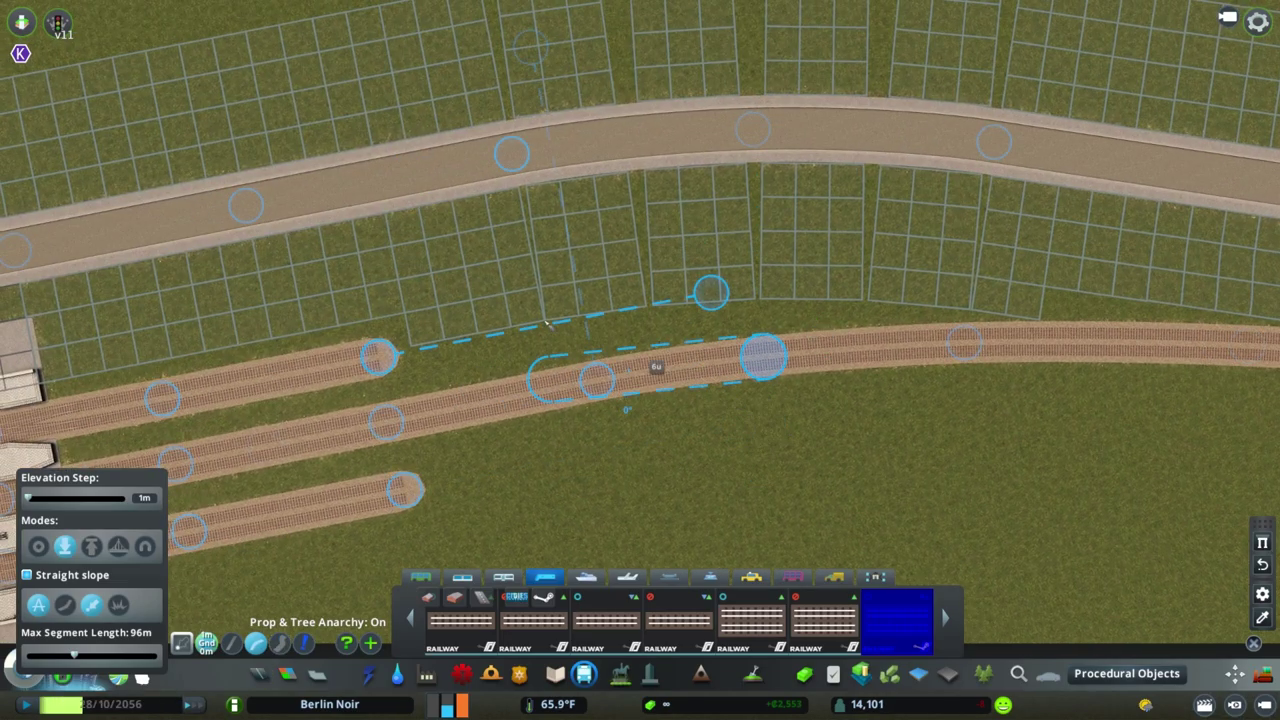
pyautogui.click(378, 357)
pyautogui.click(803, 349)
# Inspect the new junction nodes with Move It
pyautogui.press('m')
pyautogui.scroll(5, 560, 374)
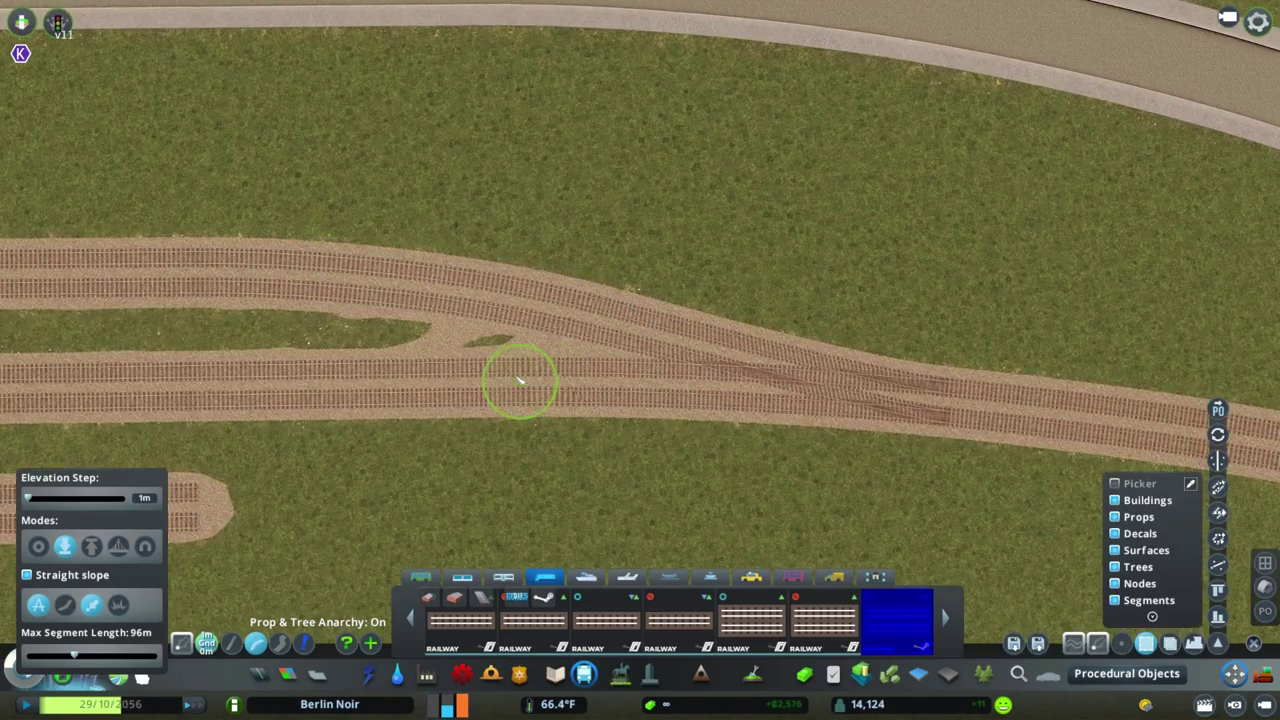
pyautogui.scroll(-5, 491, 371)
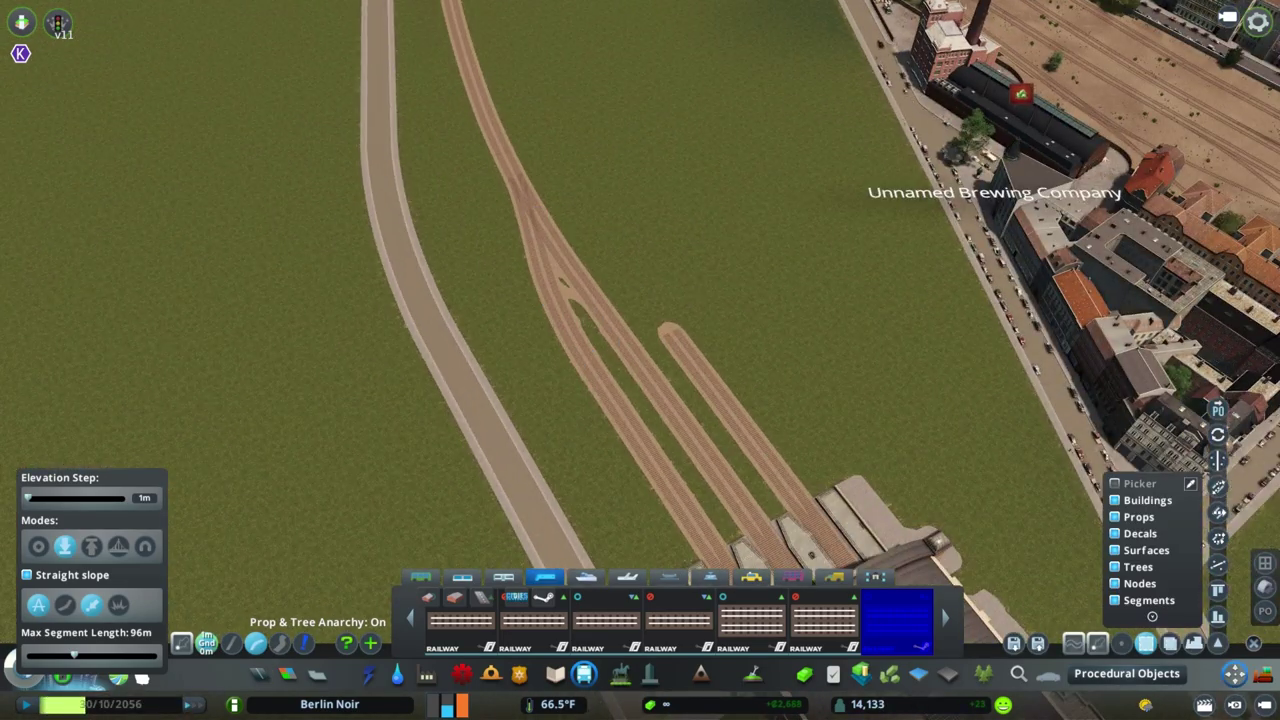
pyautogui.scroll(3, 643, 370)
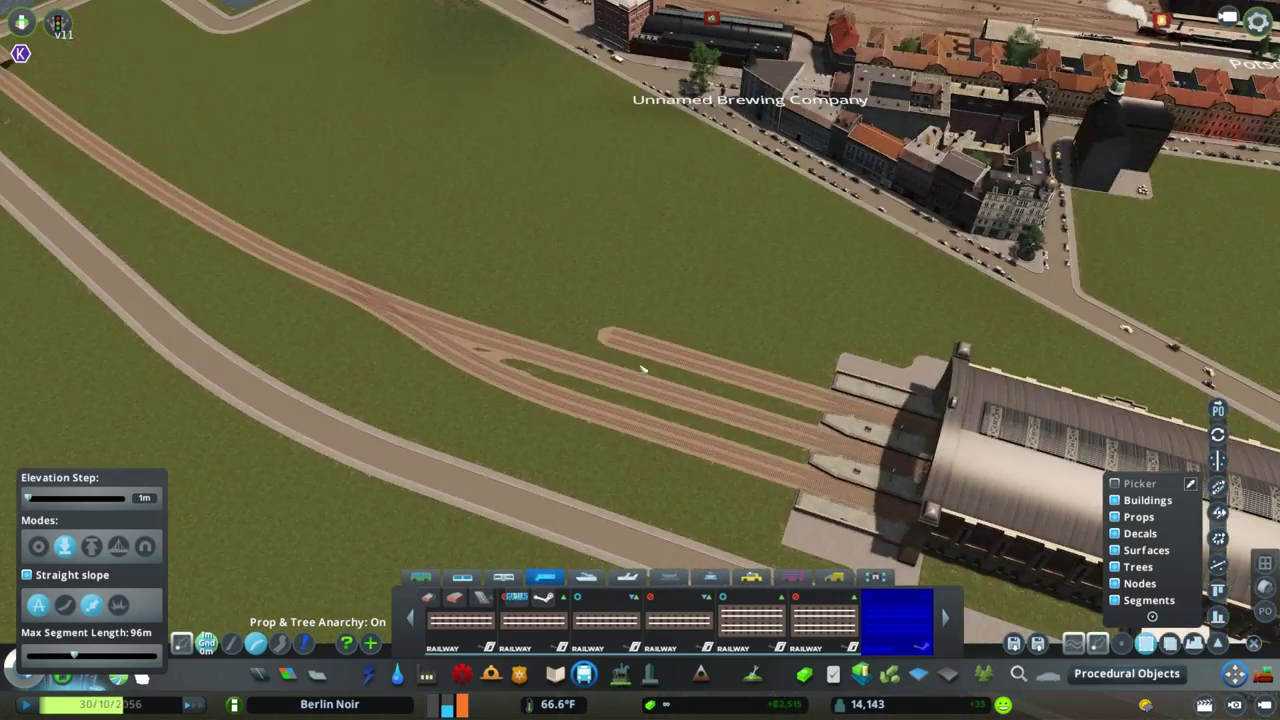
pyautogui.scroll(-5, 643, 370)
pyautogui.scroll(5, 823, 305)
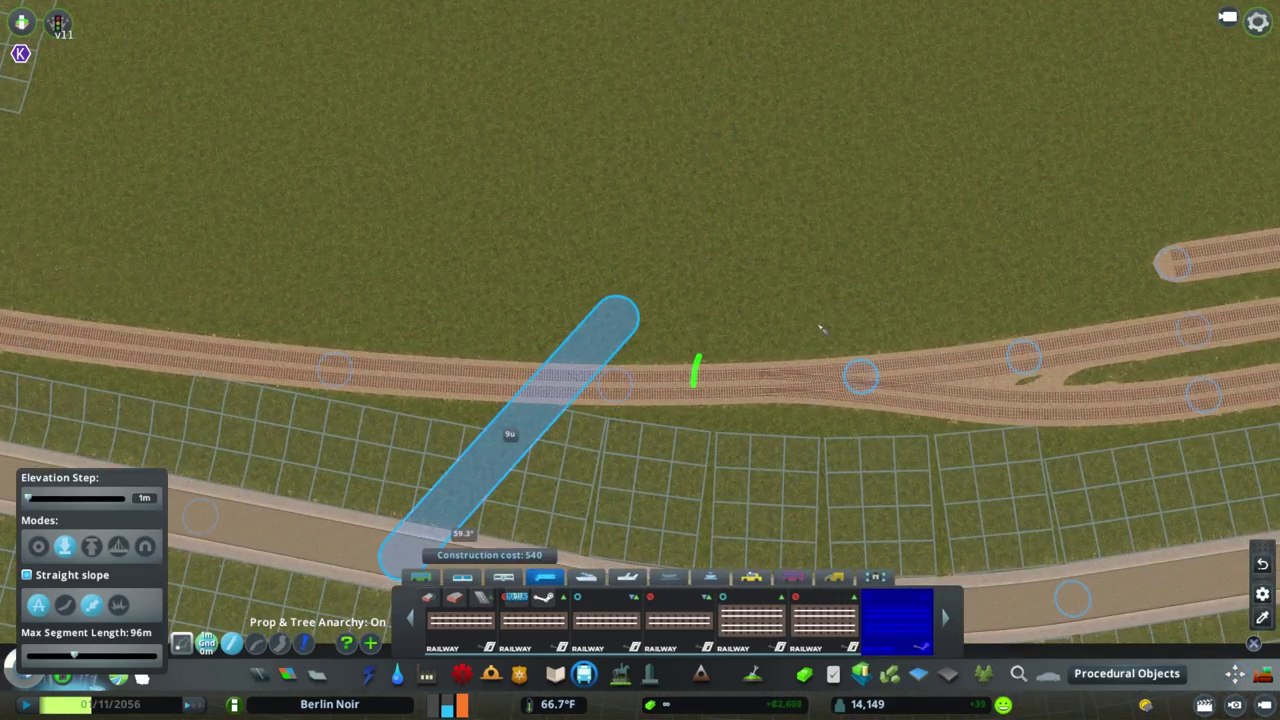
pyautogui.press('m')
pyautogui.scroll(2, 800, 350)
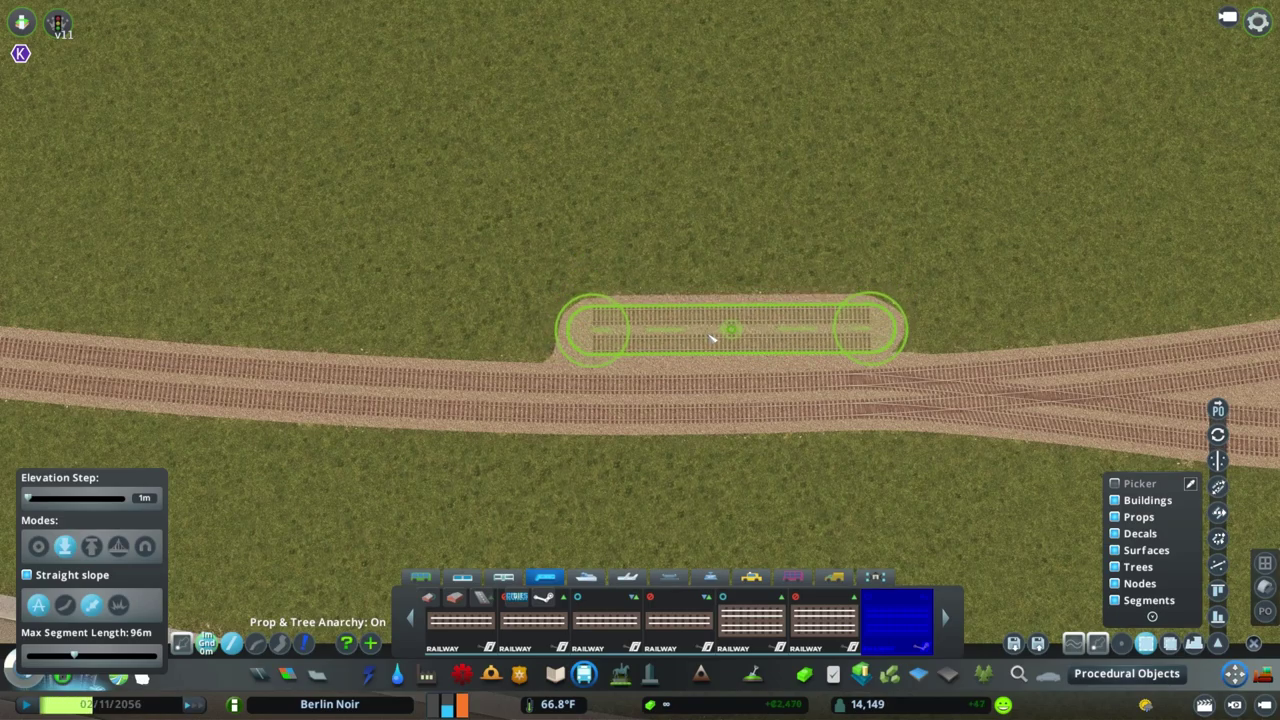
# Add a parallel track to the far node and another linking the station track ends
pyautogui.press('m')
pyautogui.scroll(-2, 713, 340)
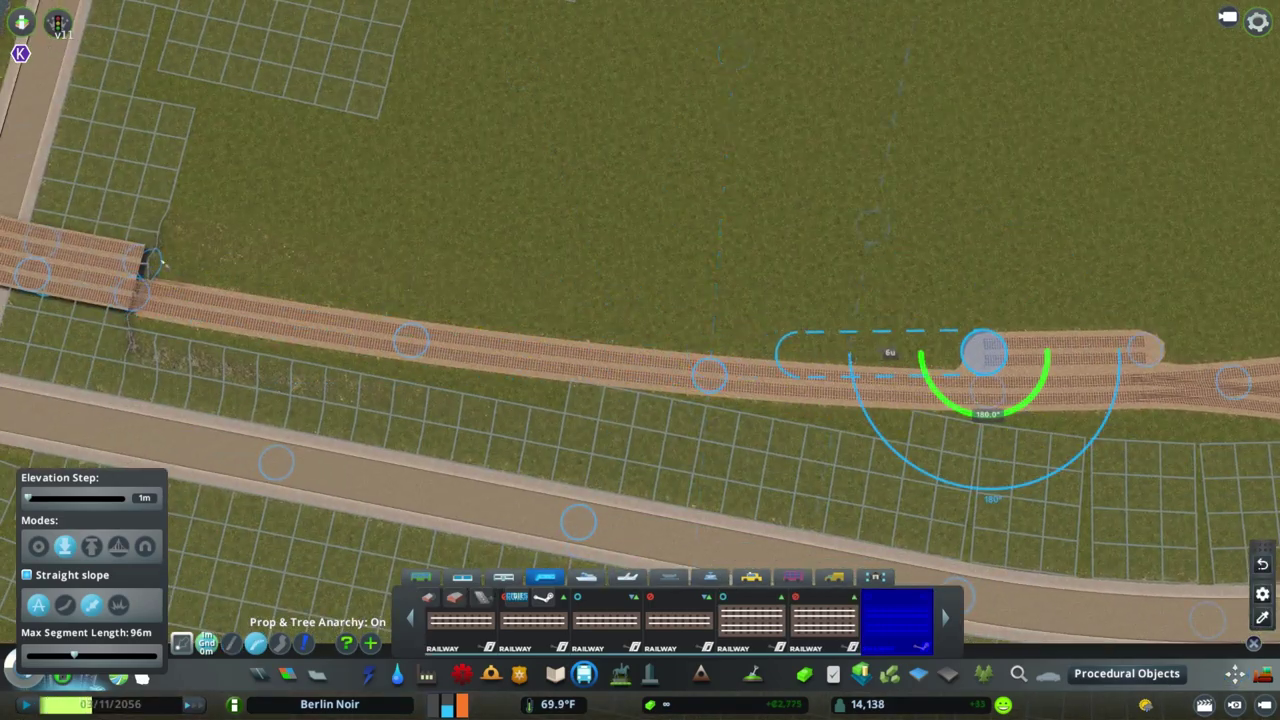
pyautogui.click(150, 260)
pyautogui.rightClick(562, 310)
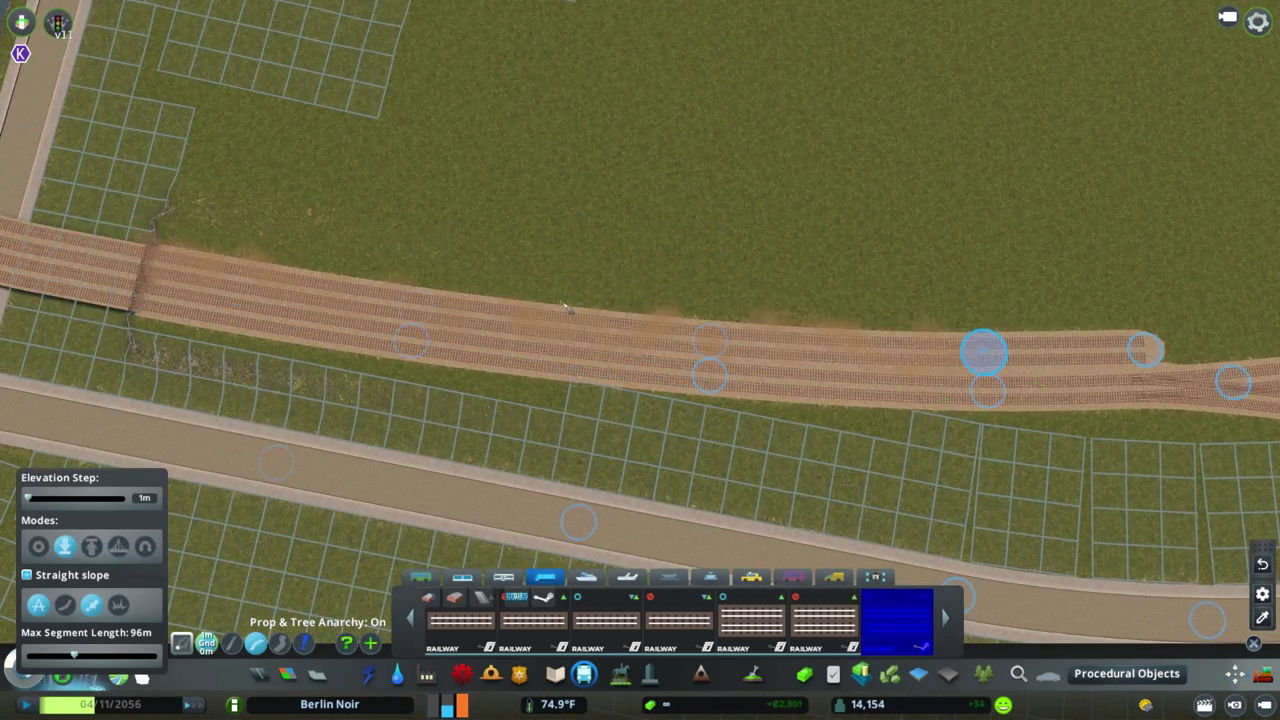
pyautogui.press('d')
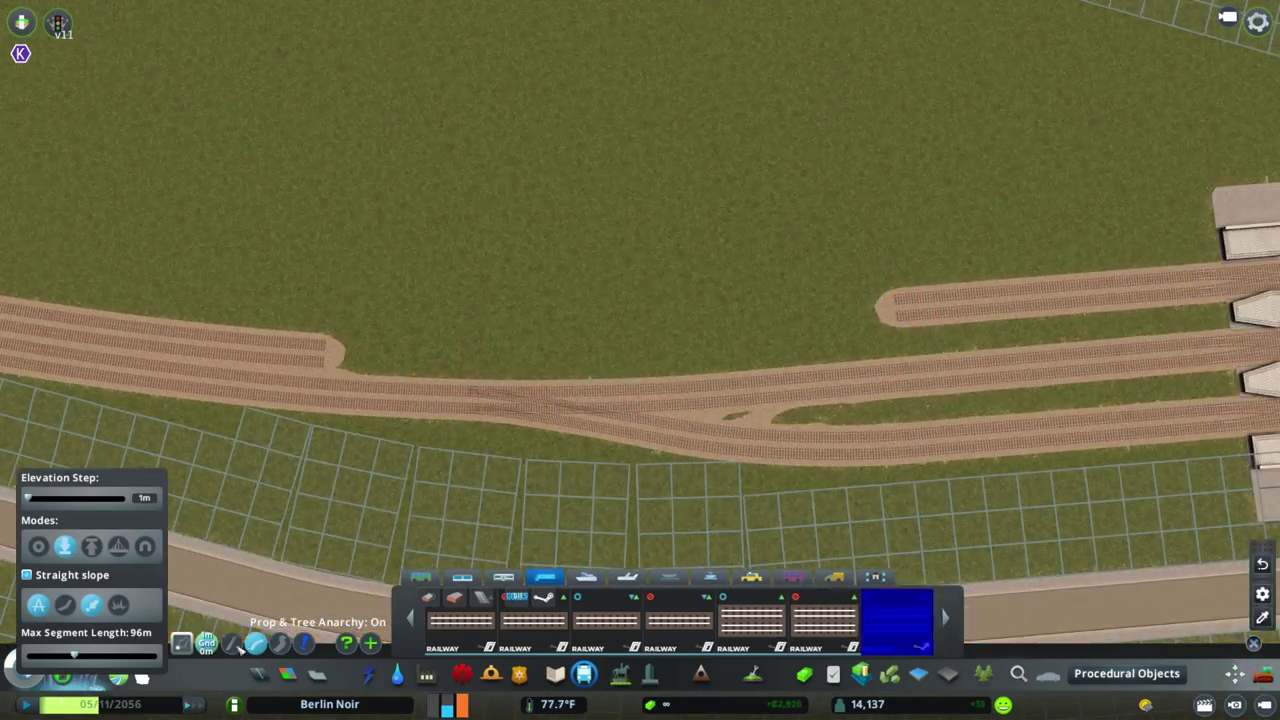
pyautogui.click(323, 351)
pyautogui.click(886, 306)
# Rotate and pan across the yard to review the new tracks
pyautogui.press('e')
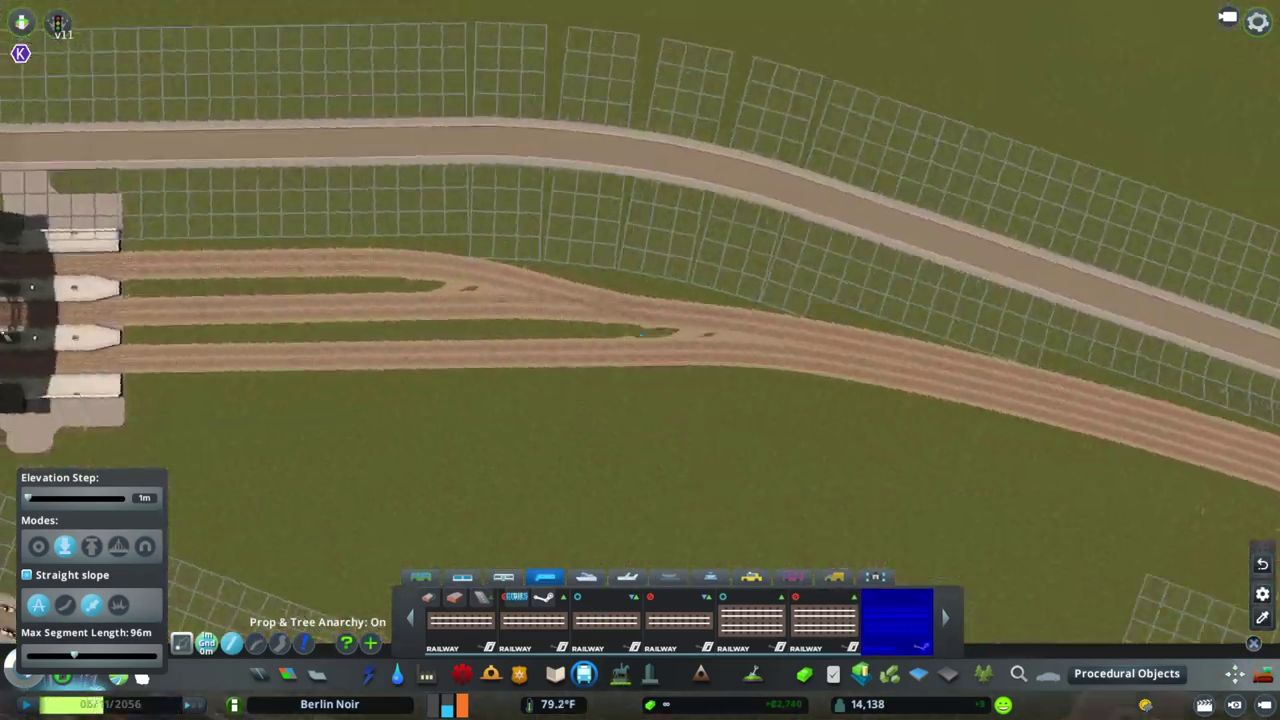
pyautogui.scroll(2, 706, 430)
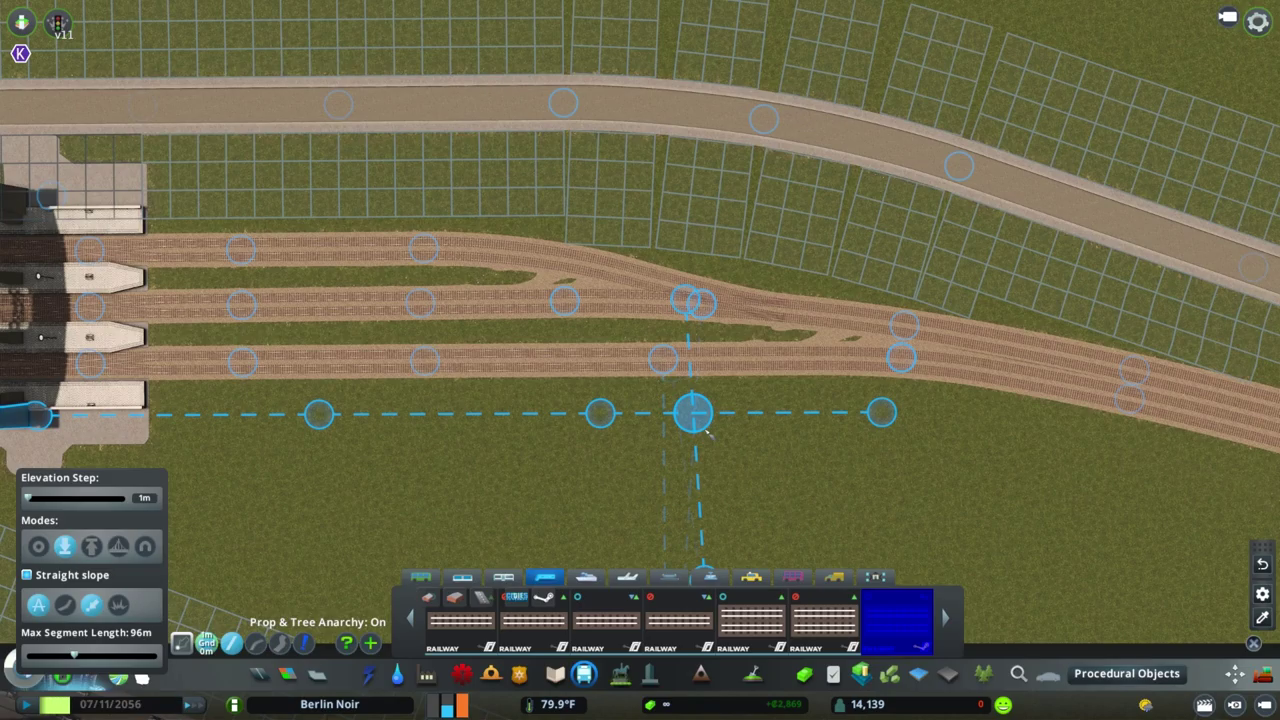
pyautogui.scroll(-3, 706, 430)
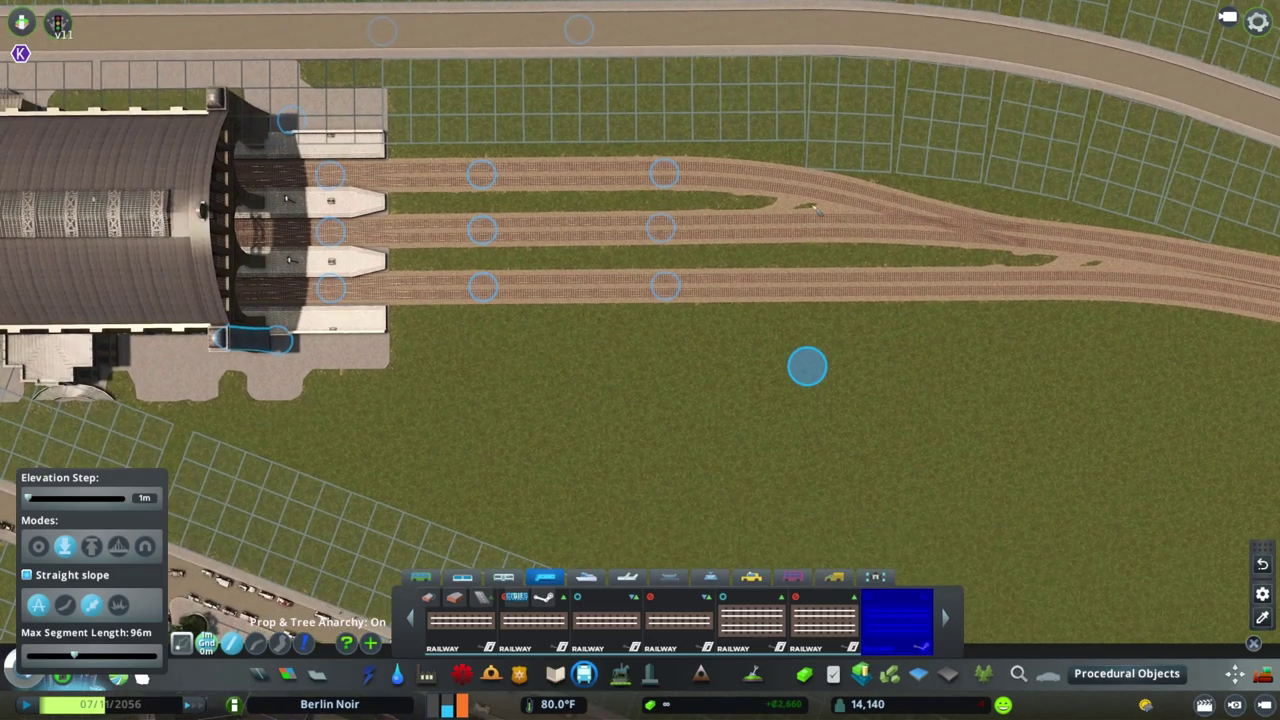
pyautogui.press('s')
pyautogui.press('d')
pyautogui.scroll(3, 640, 360)
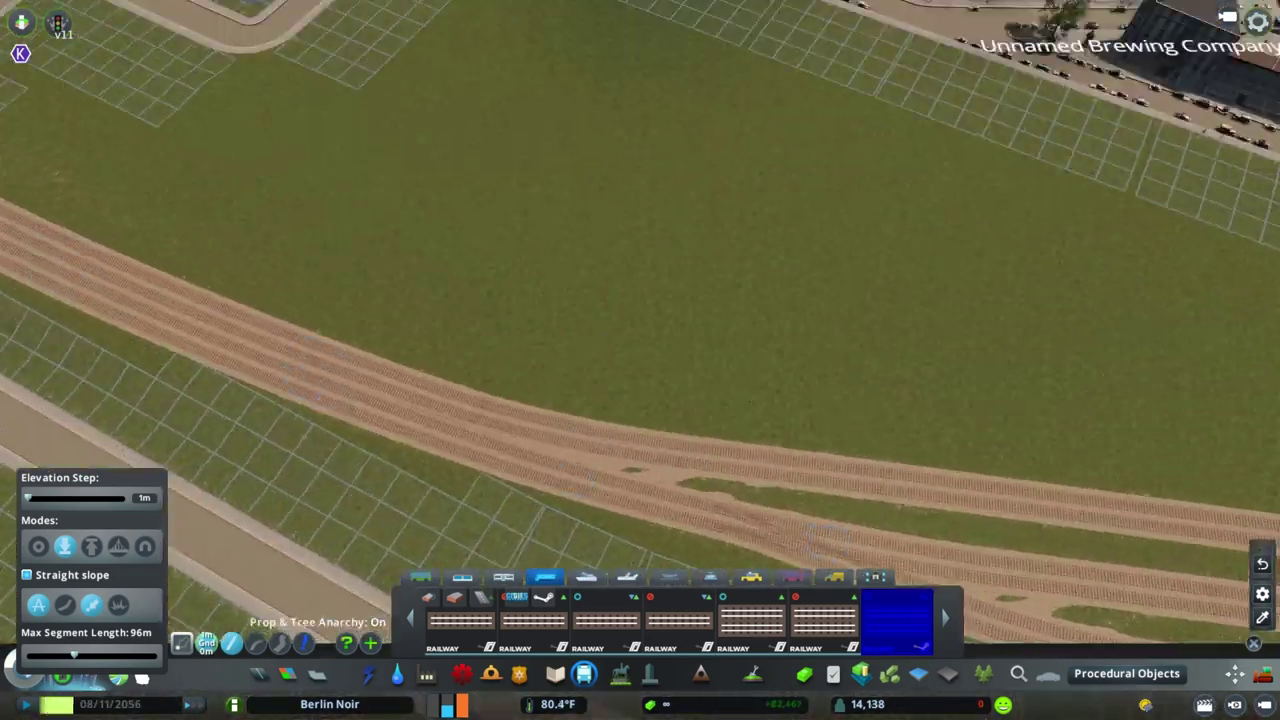
# Recheck the track junction with Move It, then return to railway drawing
pyautogui.press('d')
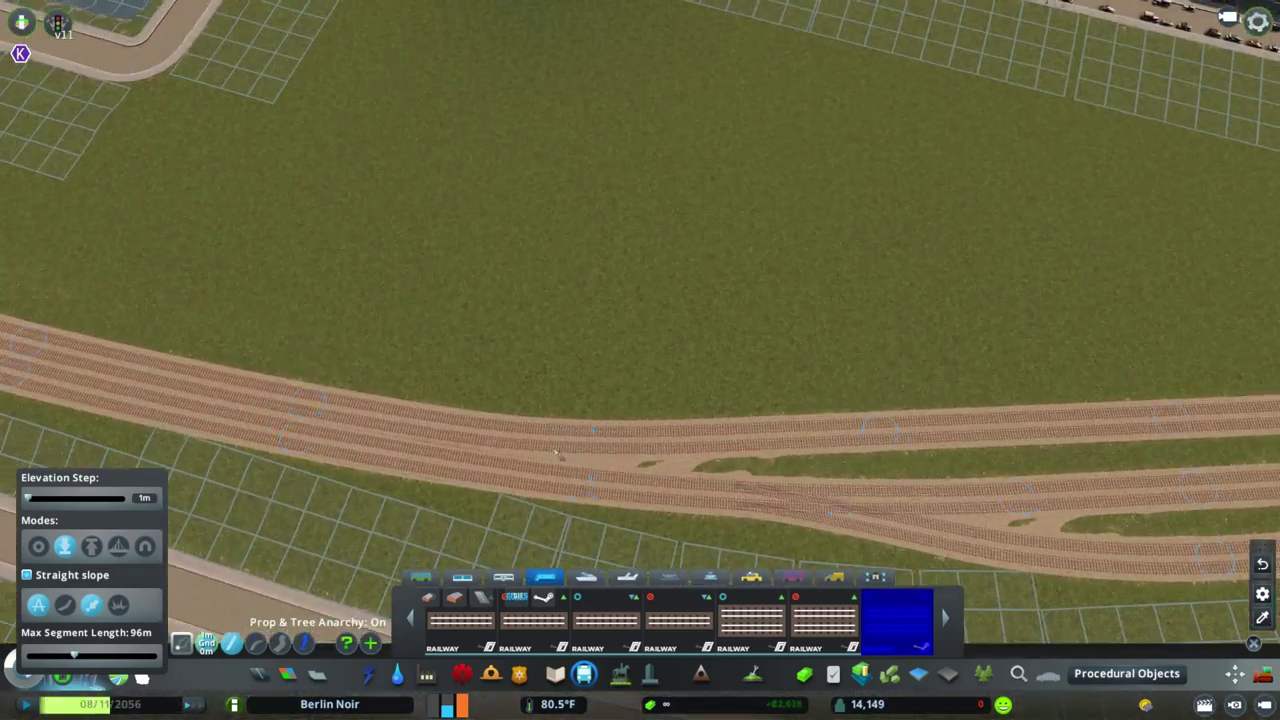
pyautogui.scroll(2, 720, 318)
pyautogui.press('m')
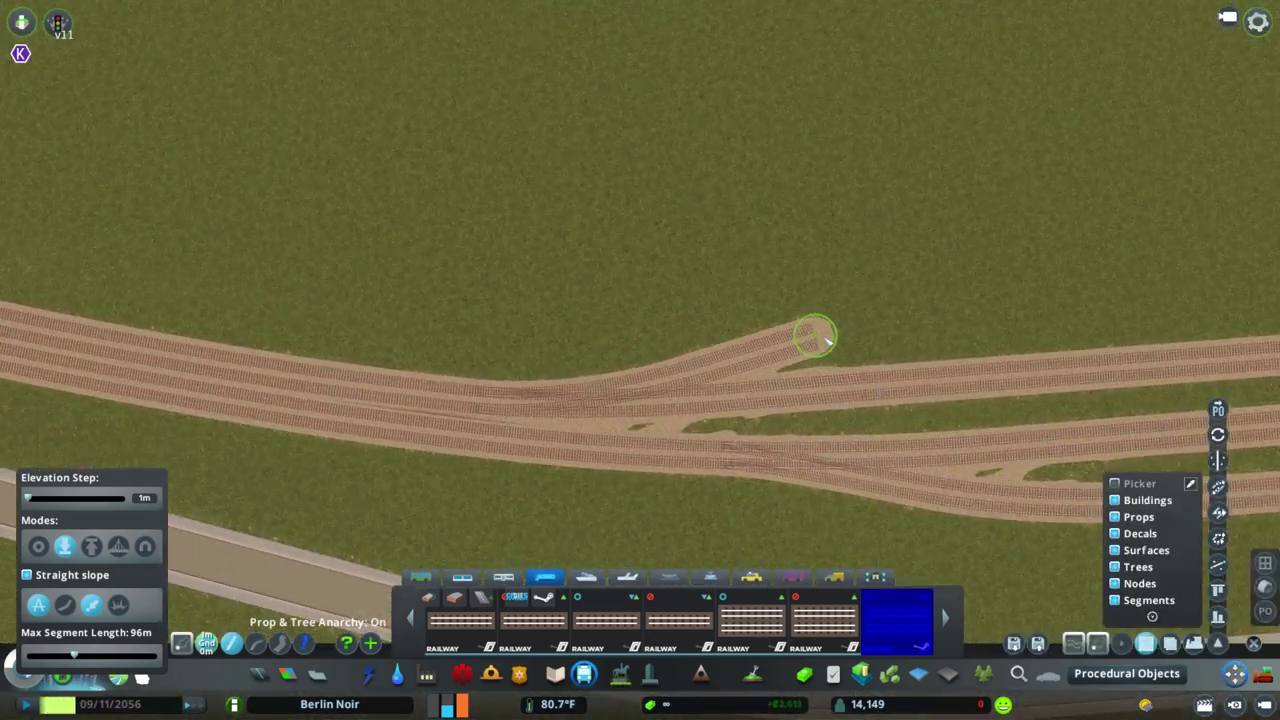
pyautogui.scroll(-2, 818, 340)
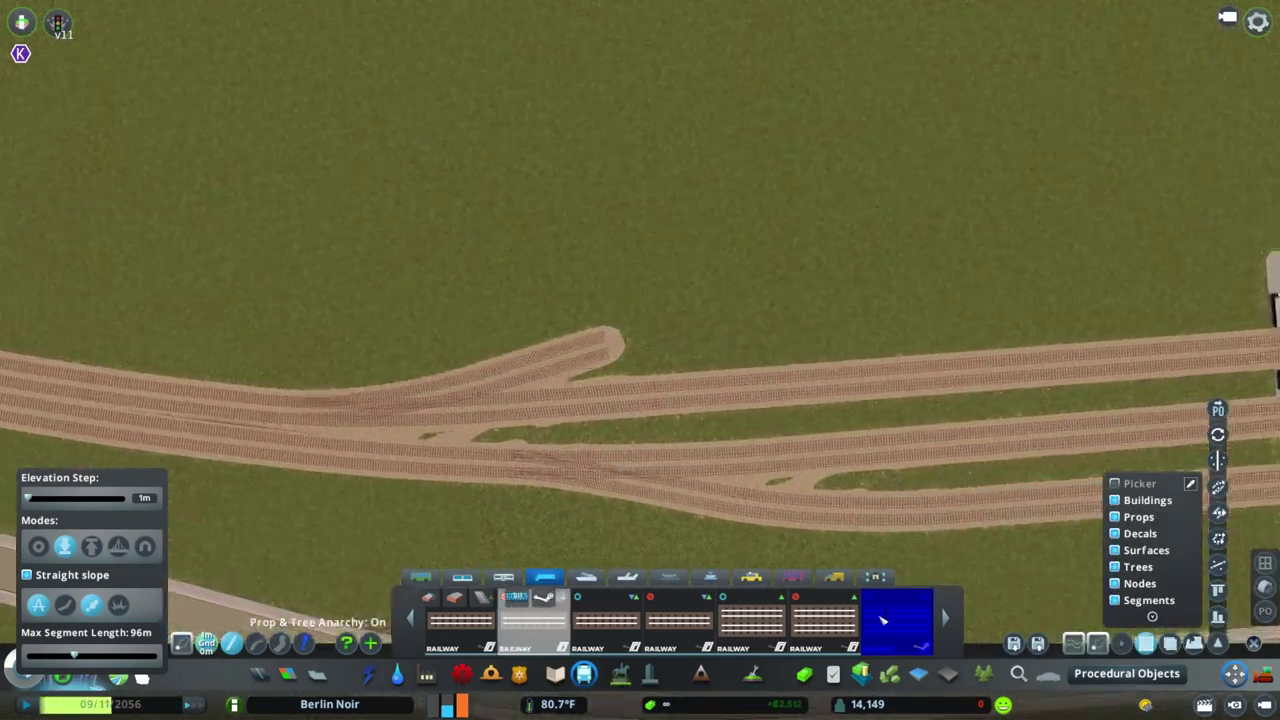
pyautogui.press('m')
pyautogui.press('q')
pyautogui.scroll(2, 643, 373)
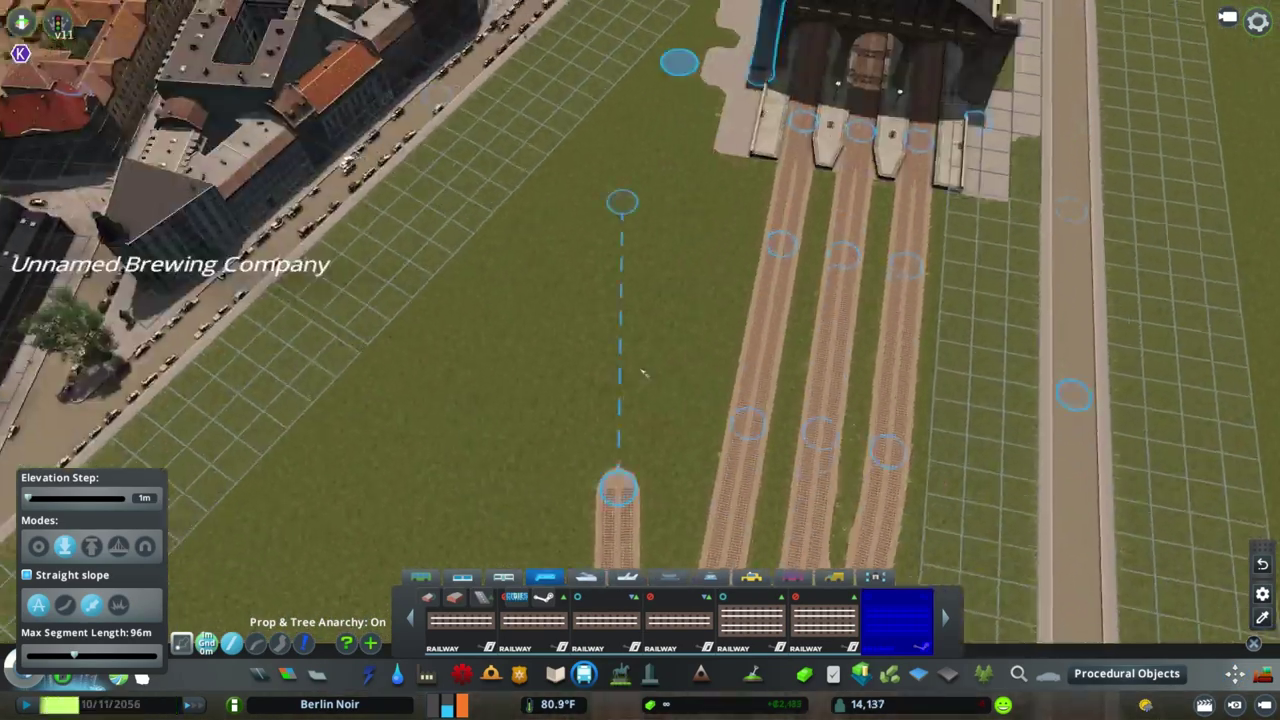
pyautogui.scroll(-1, 643, 373)
# Draw a new track from the stub's end toward the station
pyautogui.press('q')
pyautogui.click(618, 490)
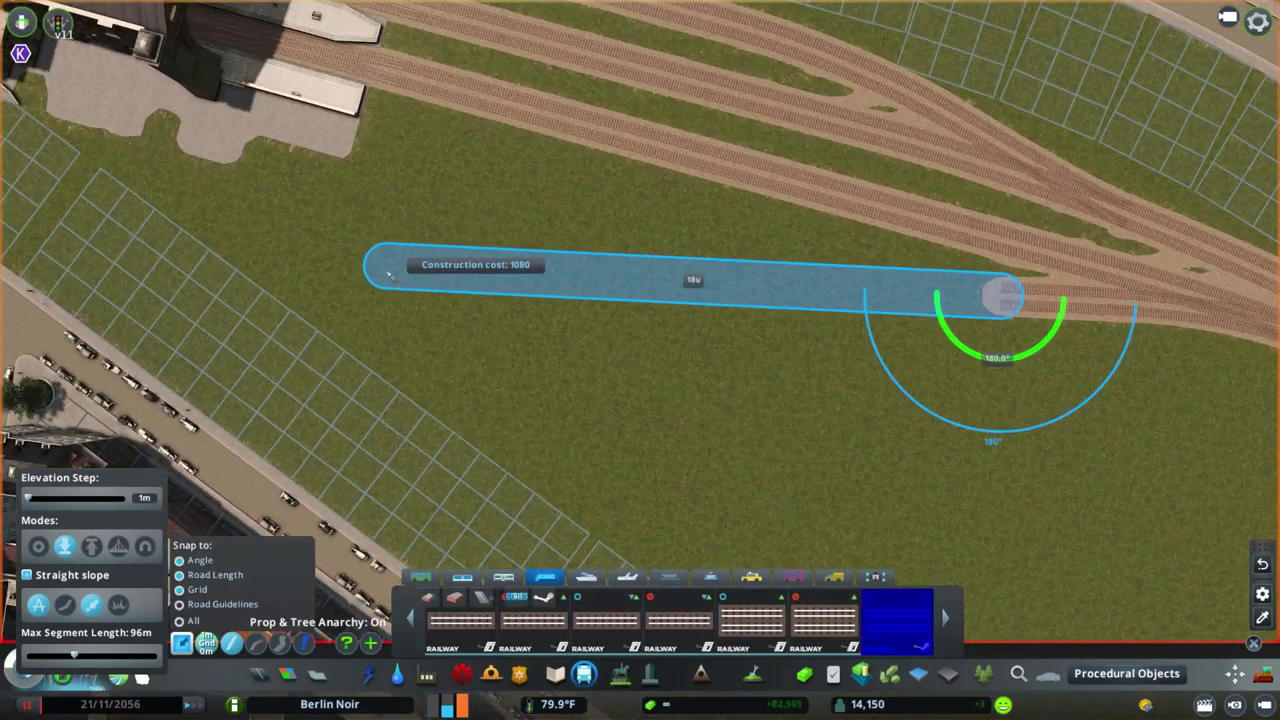
pyautogui.click(282, 258)
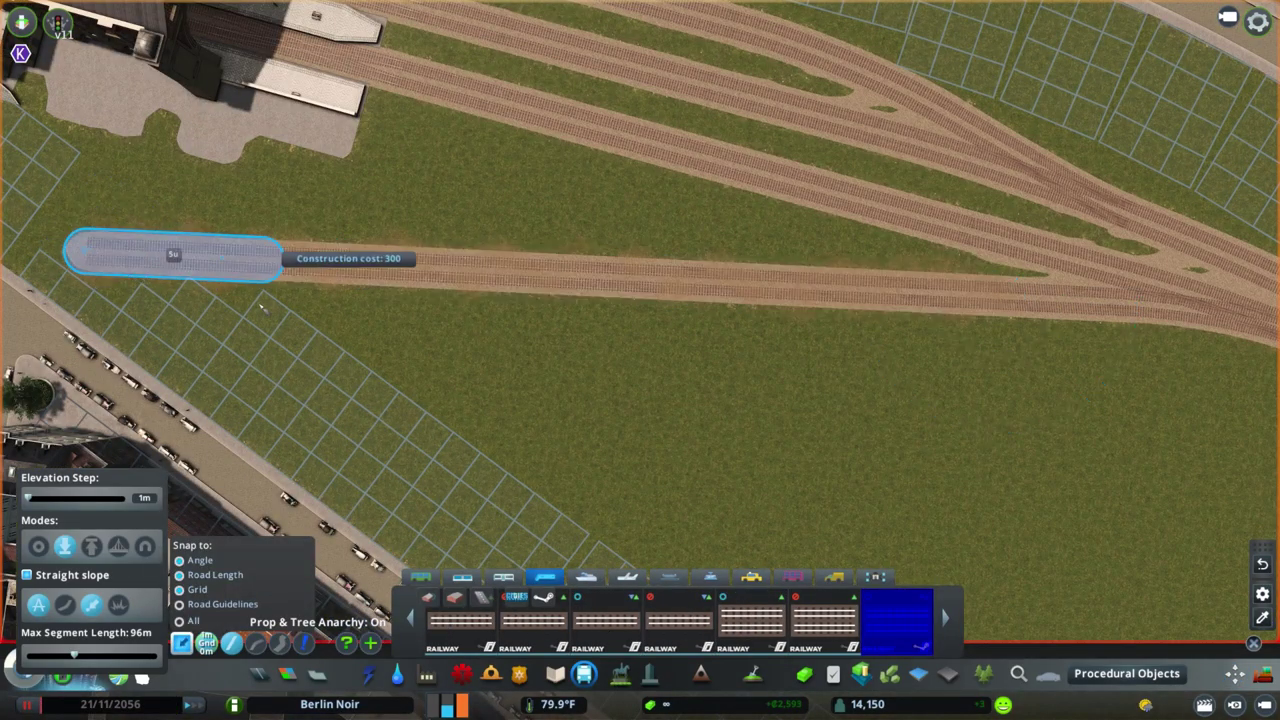
pyautogui.rightClick(434, 285)
pyautogui.scroll(1, 434, 285)
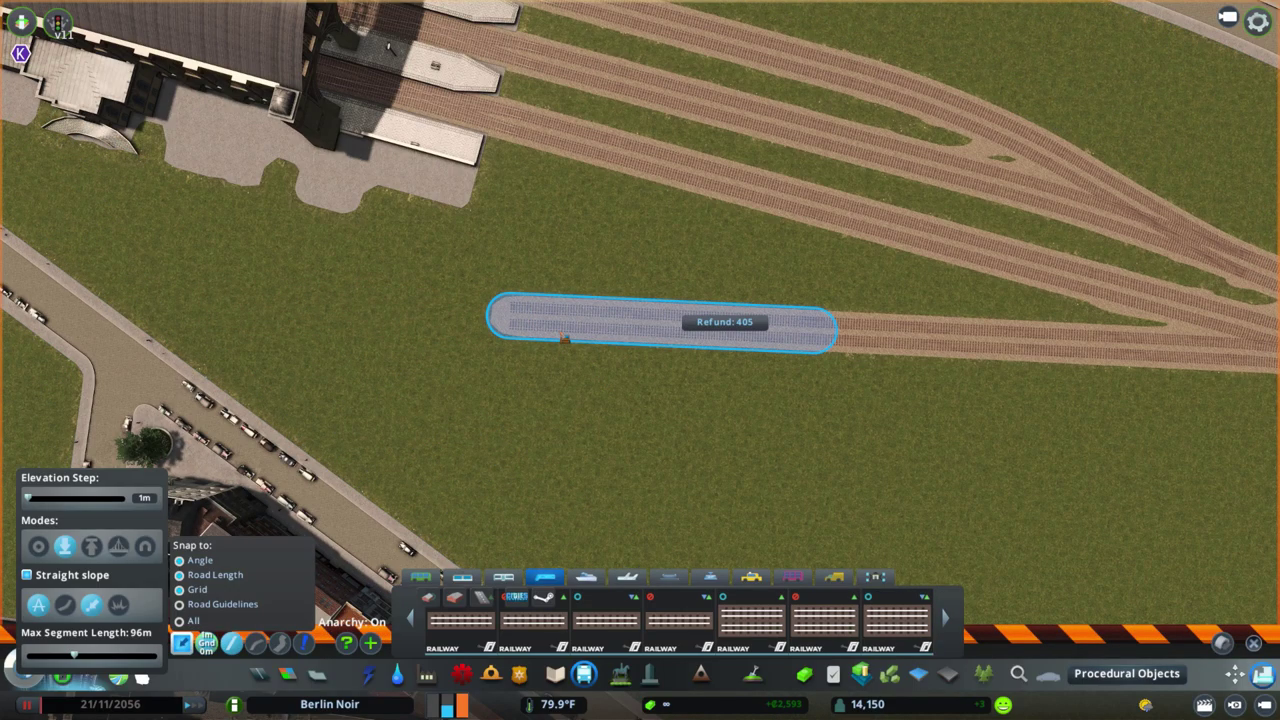
pyautogui.press('s')
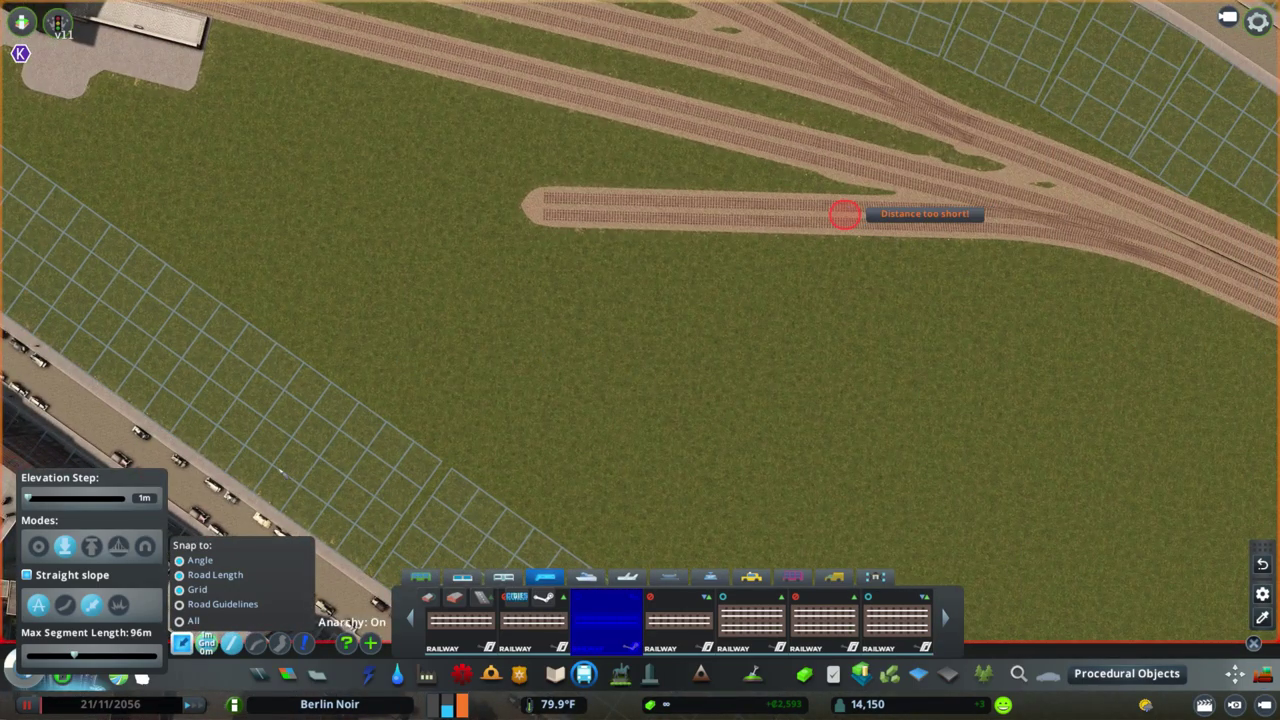
# Lay a track toward the lower left that curves back into the junction
pyautogui.click(292, 458)
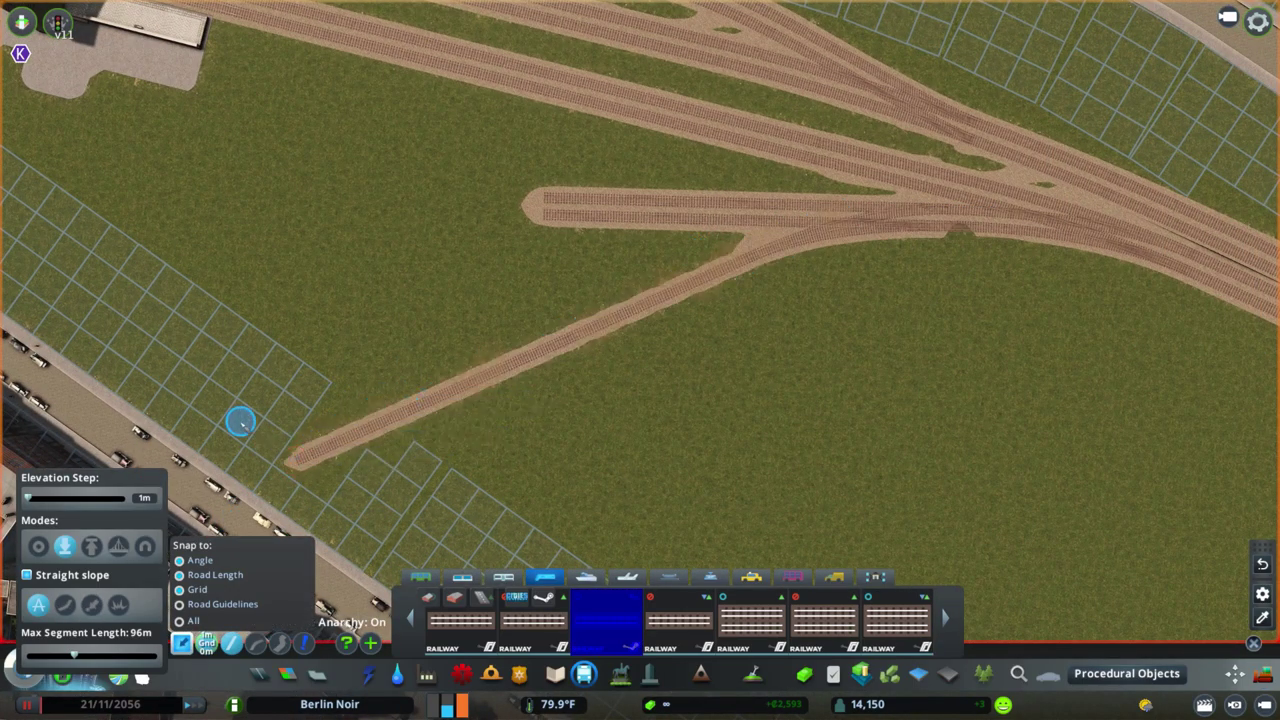
pyautogui.click(243, 420)
pyautogui.click(831, 224)
pyautogui.scroll(1, 862, 200)
pyautogui.press('m')
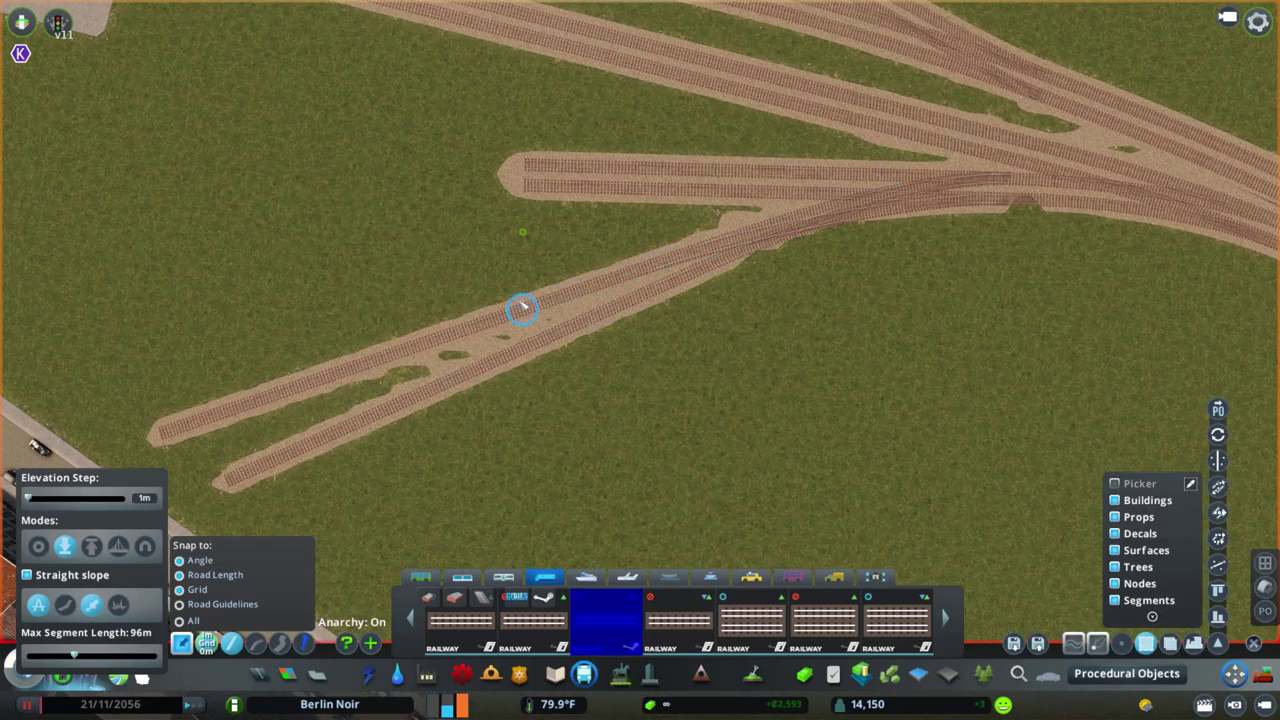
pyautogui.press('w')
pyautogui.press('a')
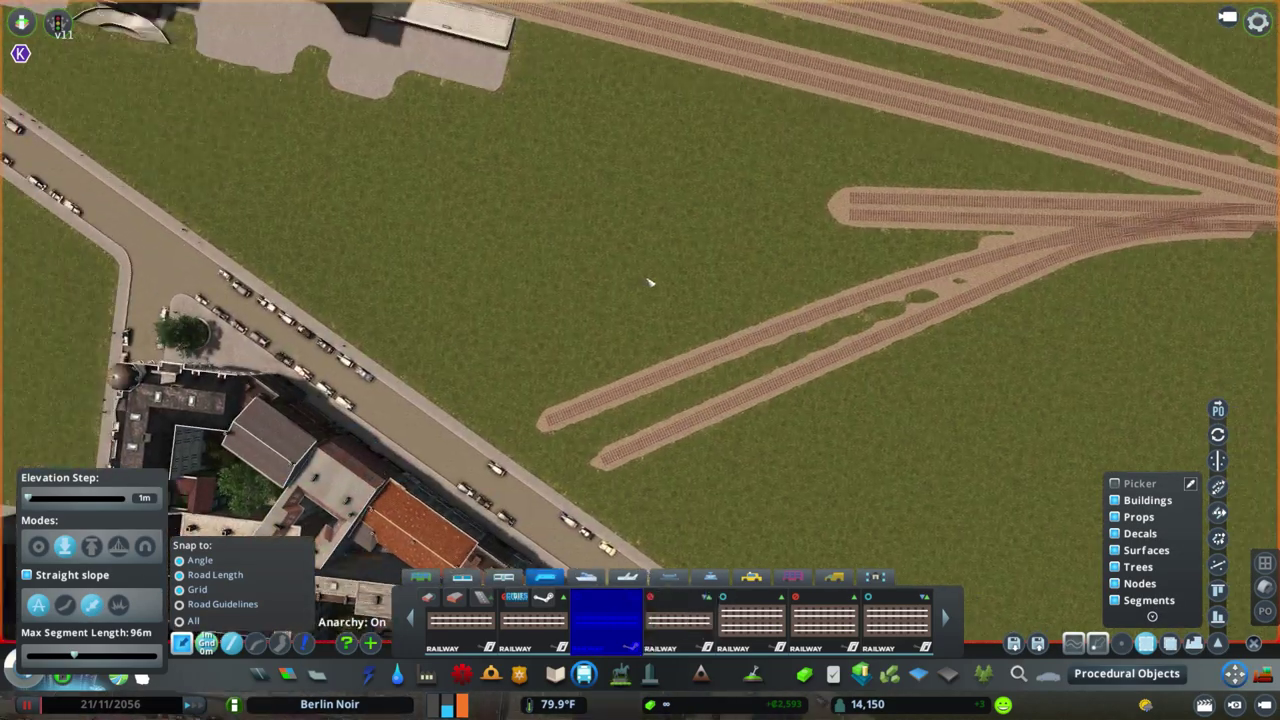
pyautogui.press('m')
# Extend the right spur leftward and join a new track from the gap to it
pyautogui.click(1005, 297)
pyautogui.click(768, 297)
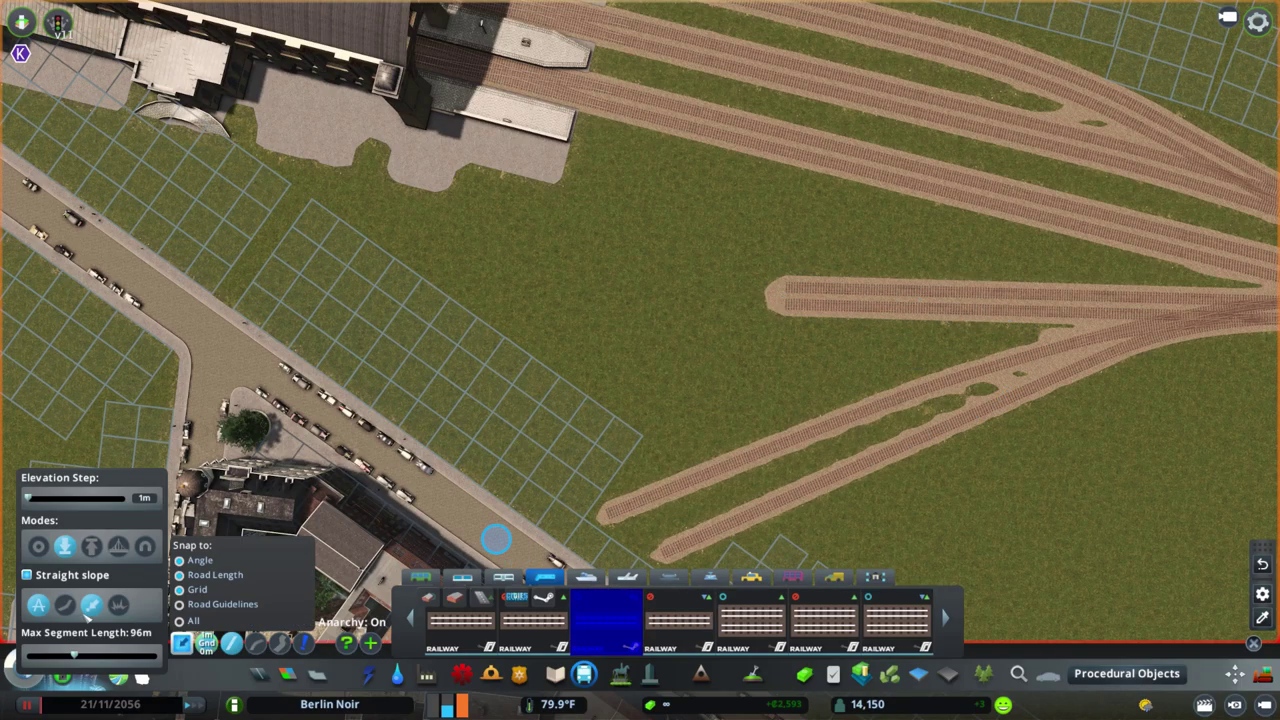
pyautogui.click(548, 476)
pyautogui.click(985, 301)
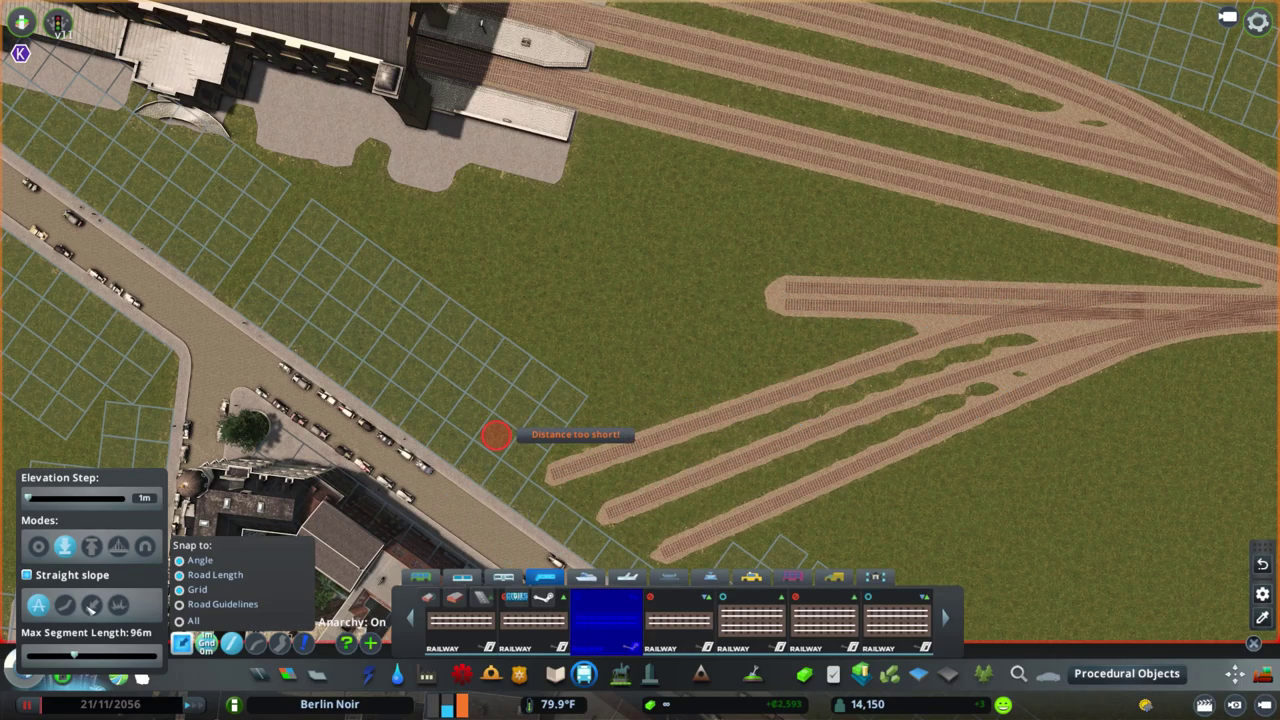
pyautogui.press('d')
pyautogui.press('m')
pyautogui.scroll(3, 520, 323)
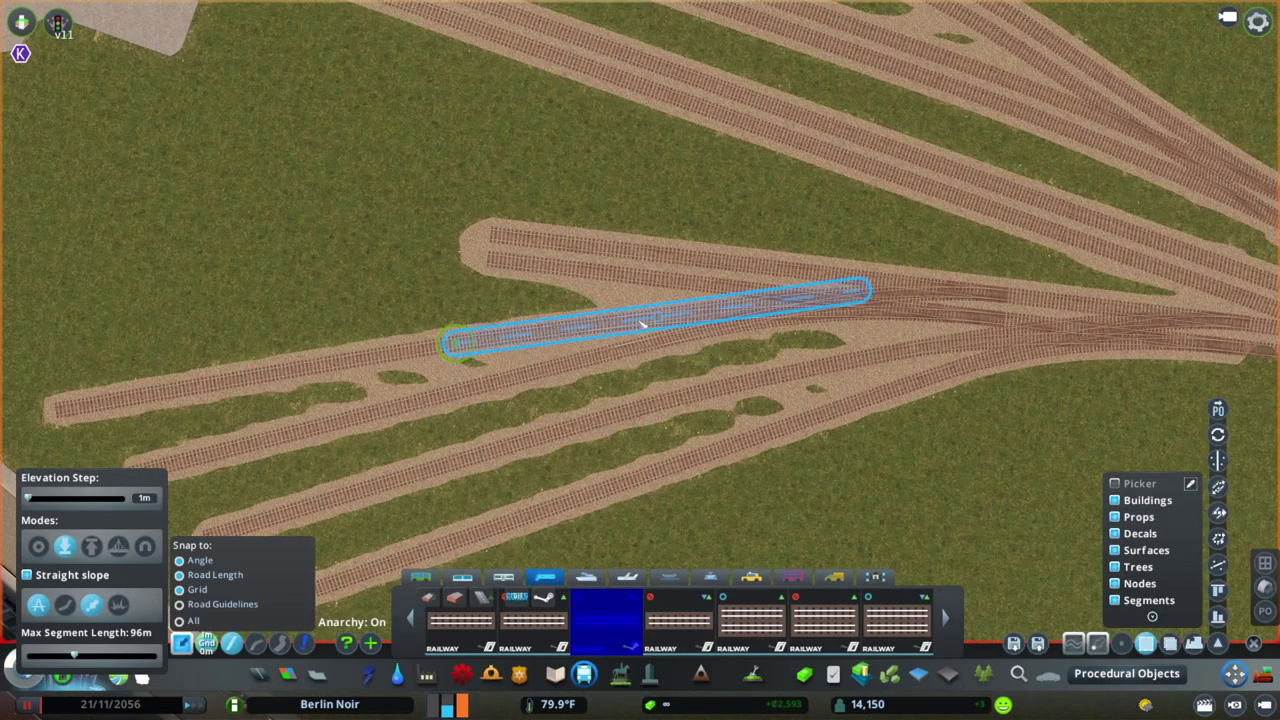
# Demolish the unwanted spur segment and lay a siding ending at a buffer stop
pyautogui.press('a')
pyautogui.scroll(-3, 1014, 297)
pyautogui.press('a')
pyautogui.press('b')
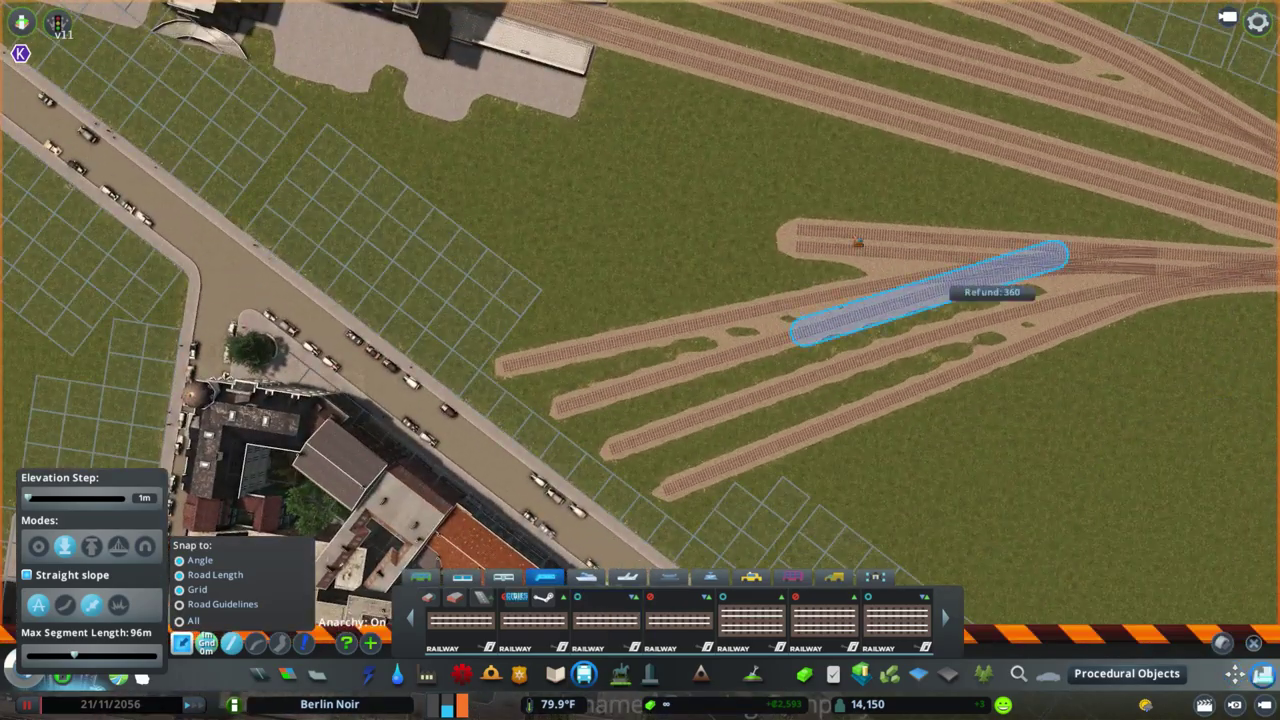
pyautogui.click(960, 280)
pyautogui.click(897, 620)
pyautogui.click(946, 266)
pyautogui.rightClick(898, 285)
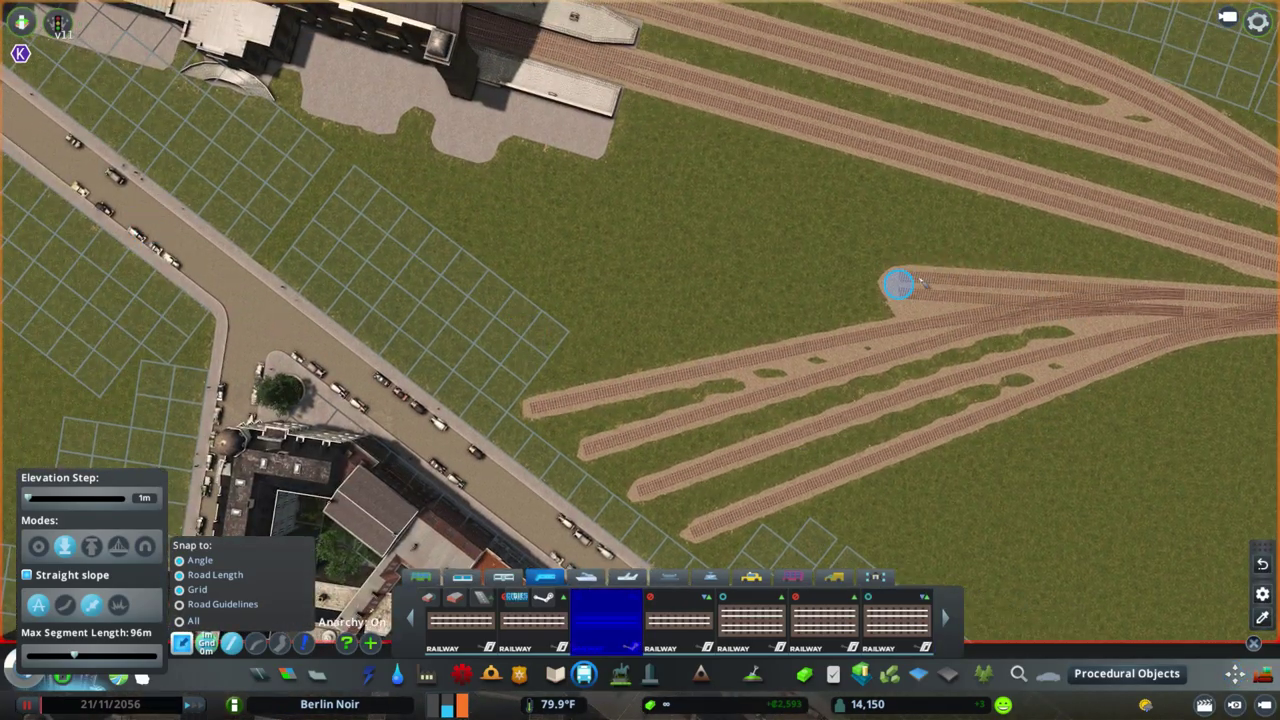
pyautogui.click(898, 285)
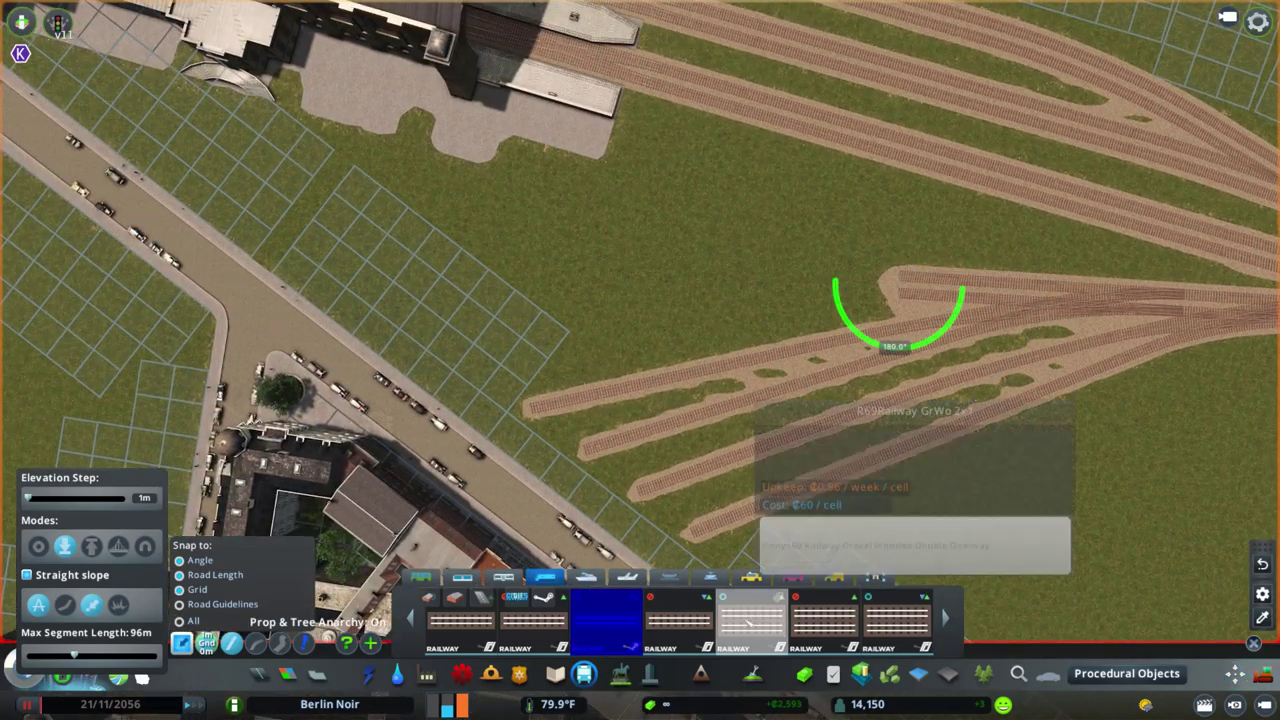
pyautogui.click(482, 256)
# Add a second parallel siding and switch both sidings to a different track type
pyautogui.click(490, 290)
pyautogui.click(940, 285)
pyautogui.scroll(2, 700, 300)
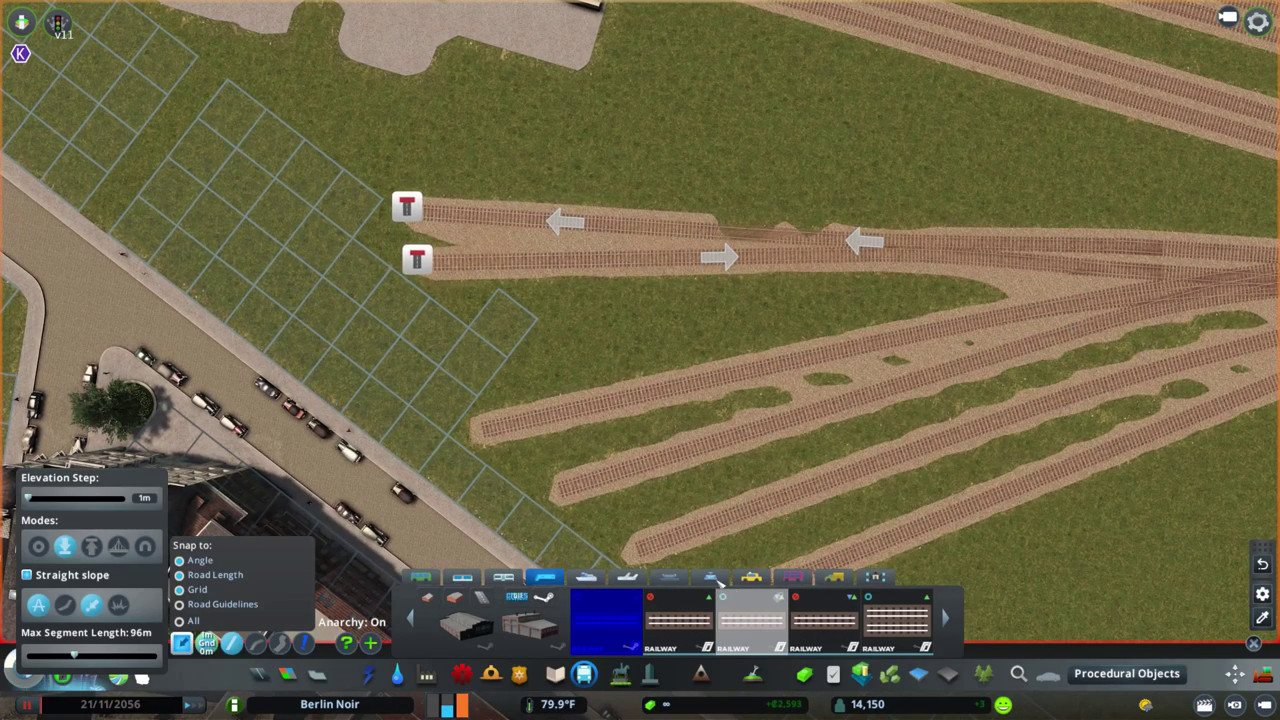
pyautogui.click(751, 620)
pyautogui.click(779, 228)
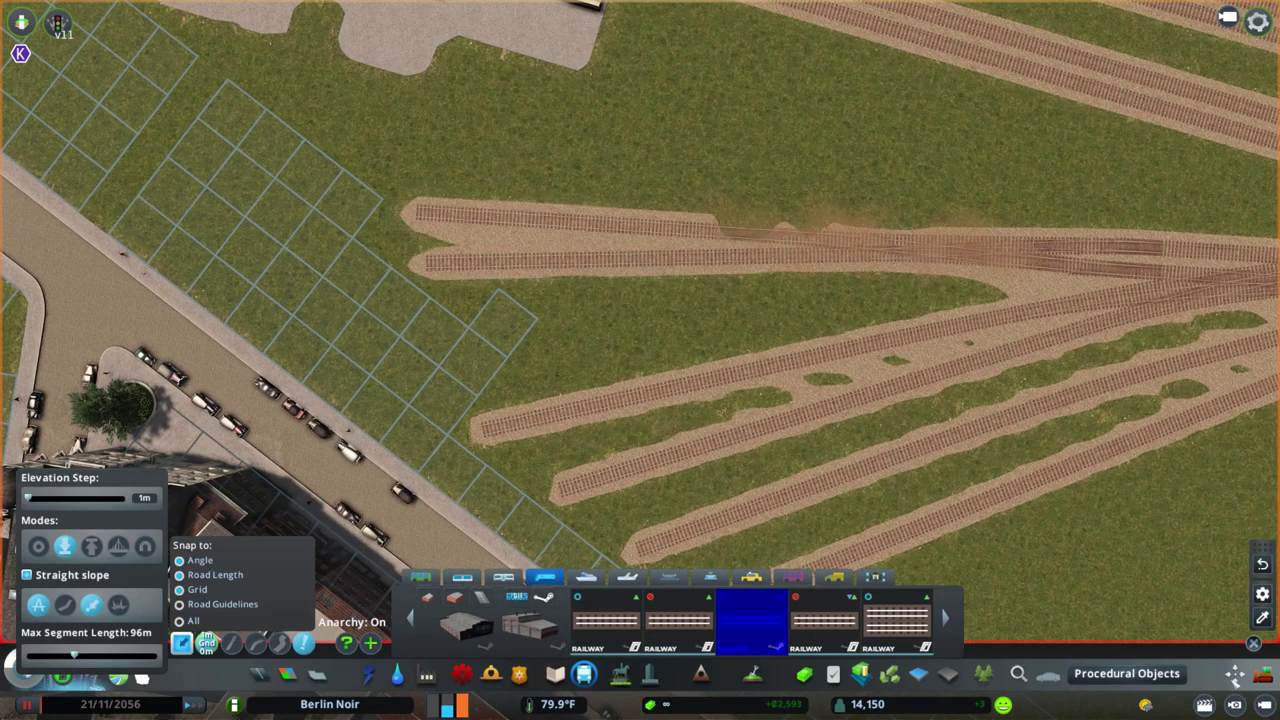
# Straighten the siding ends with Move It and select the new rail segment
pyautogui.press('m')
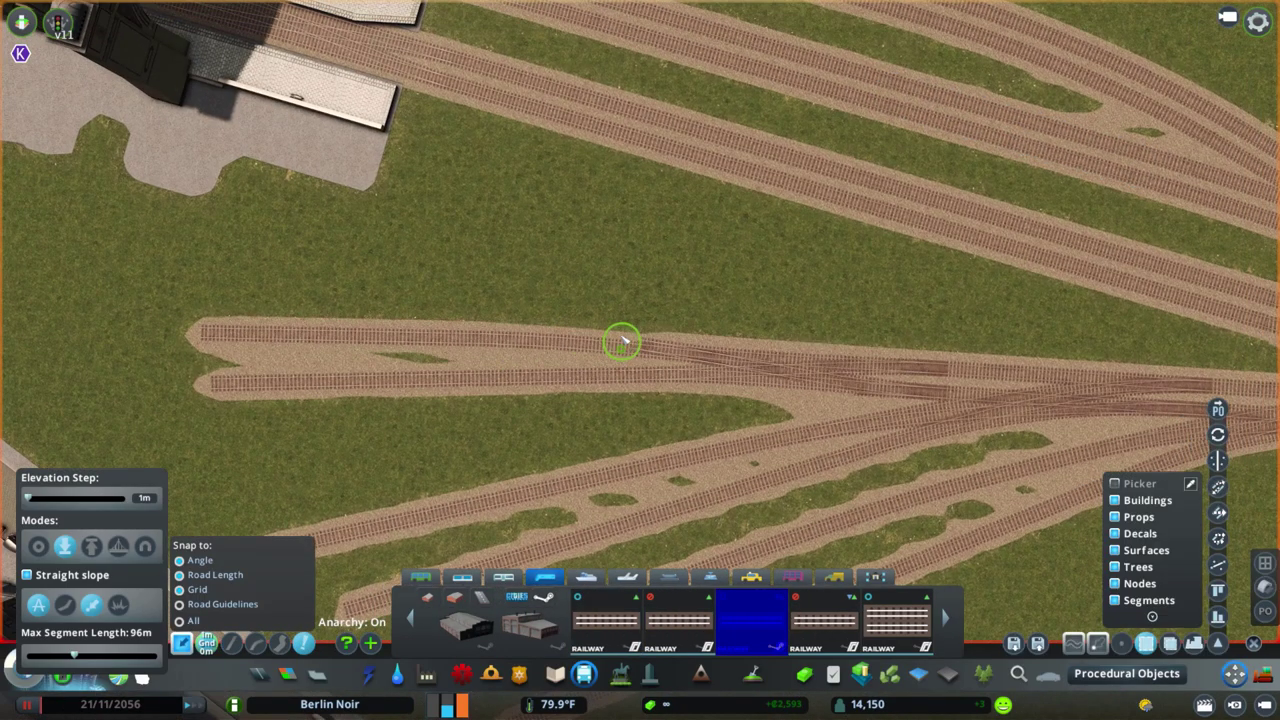
pyautogui.moveTo(200, 330); pyautogui.dragTo(180, 230)
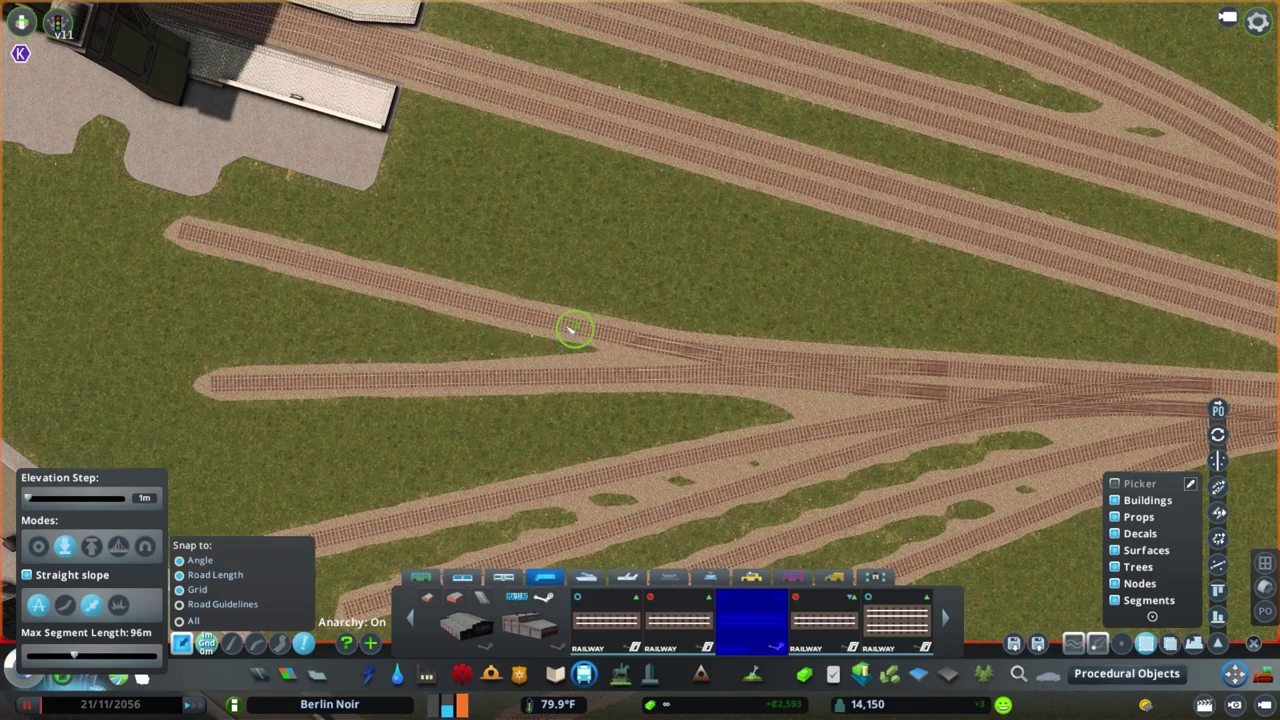
pyautogui.moveTo(276, 388); pyautogui.dragTo(625, 395)
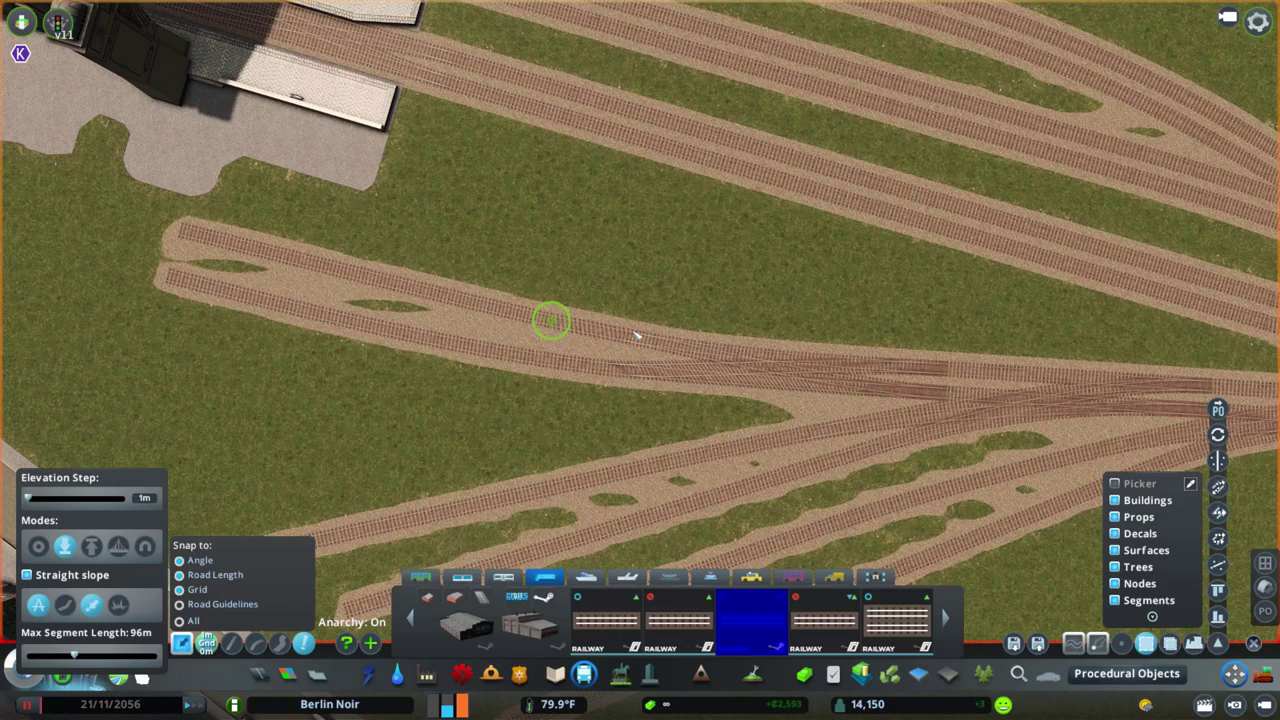
pyautogui.scroll(-3, 551, 320)
pyautogui.scroll(2, 551, 320)
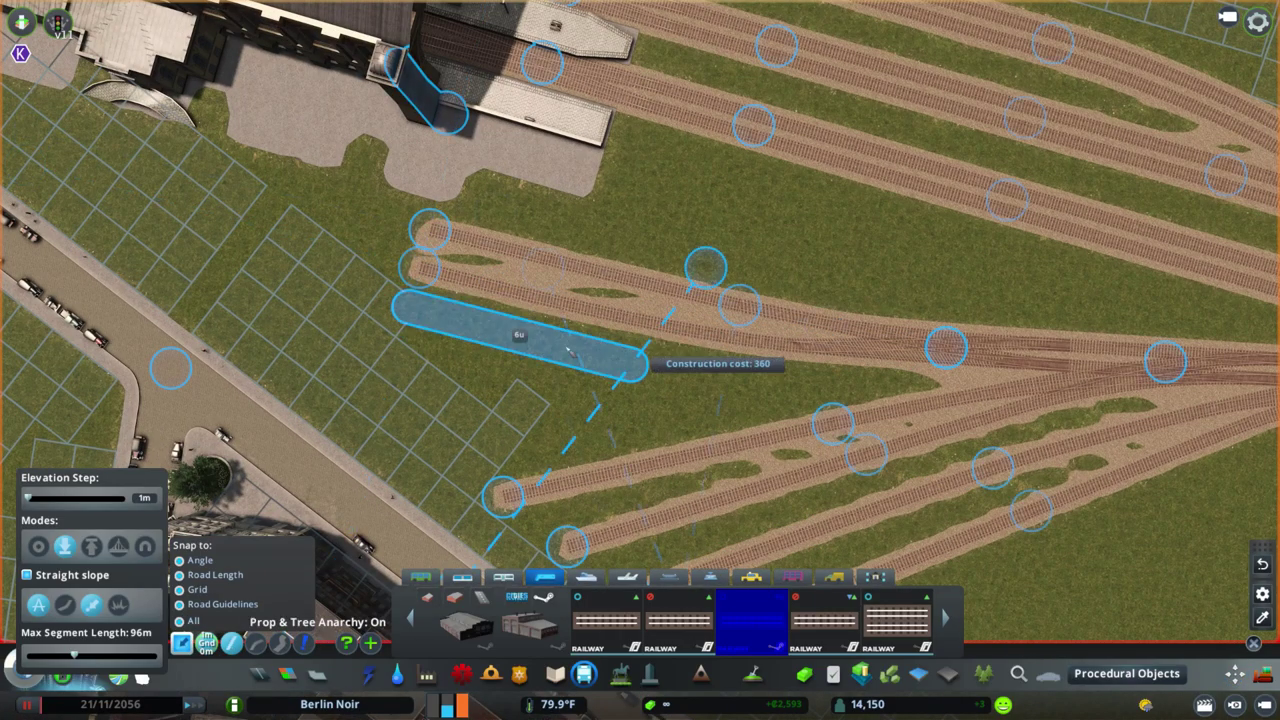
pyautogui.press('m')
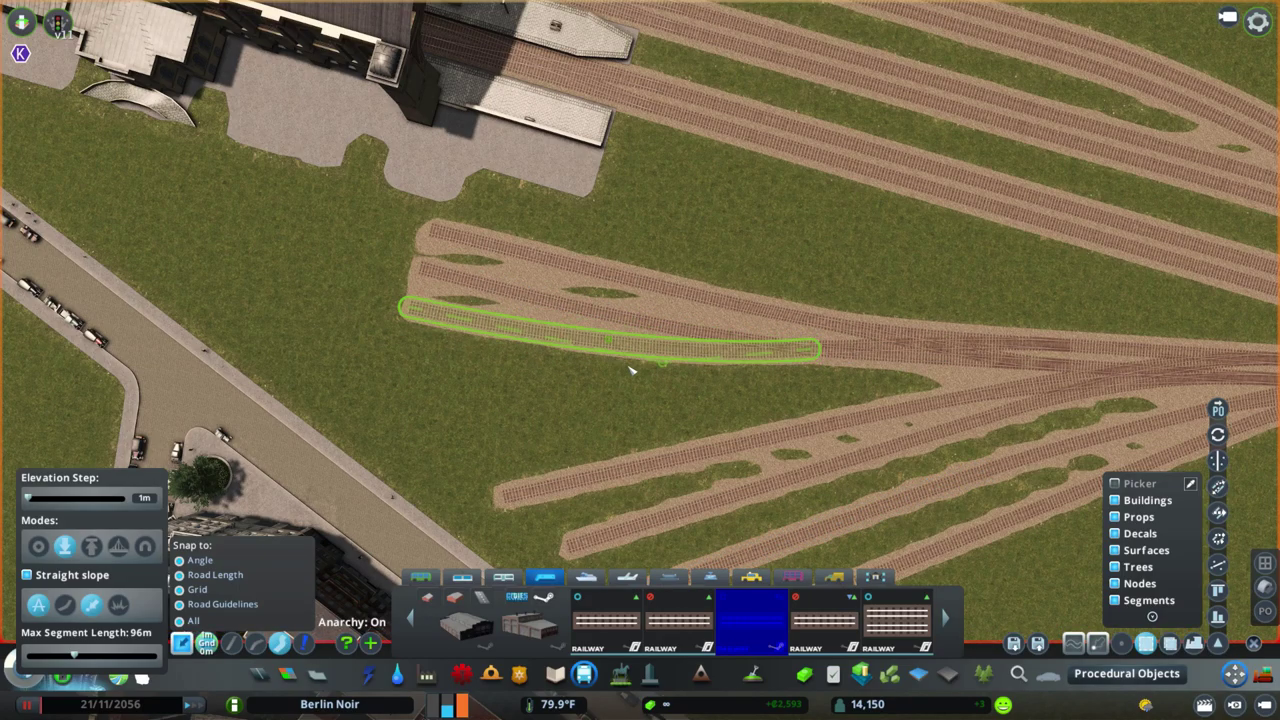
pyautogui.click(580, 363)
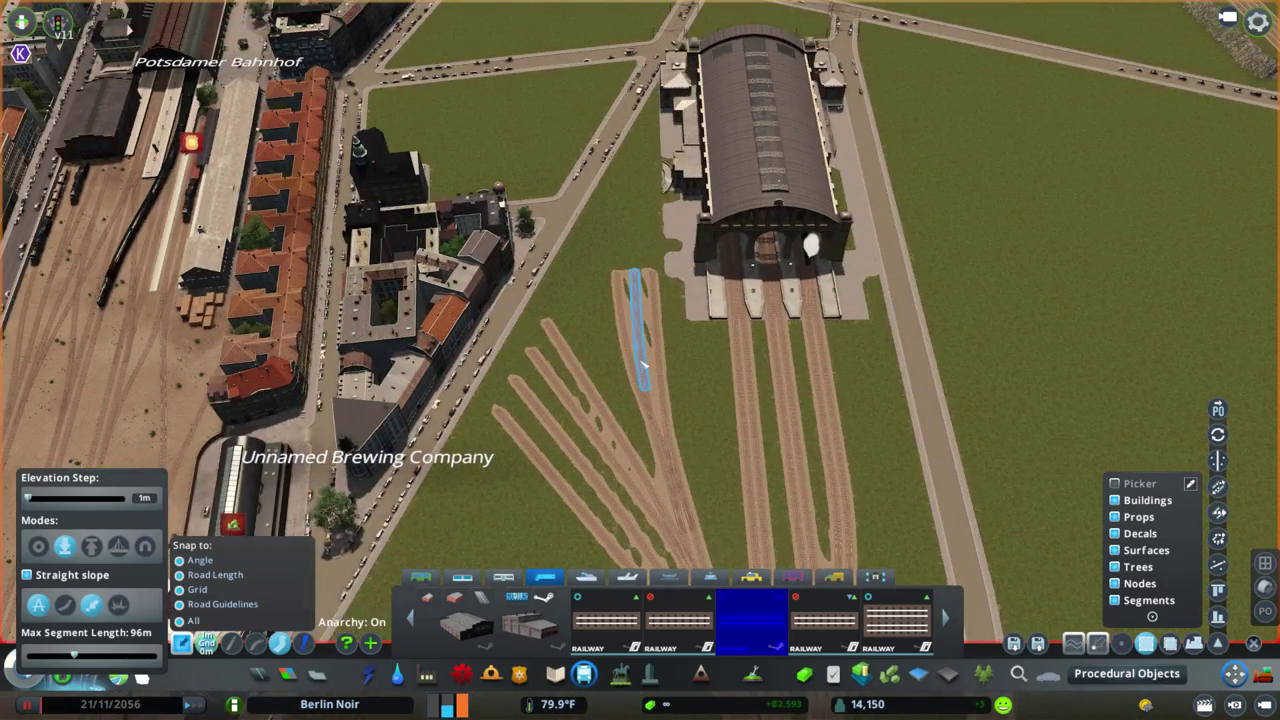
# Lay a short track piece and a road toward the station, nudging the road into place
pyautogui.press('m')
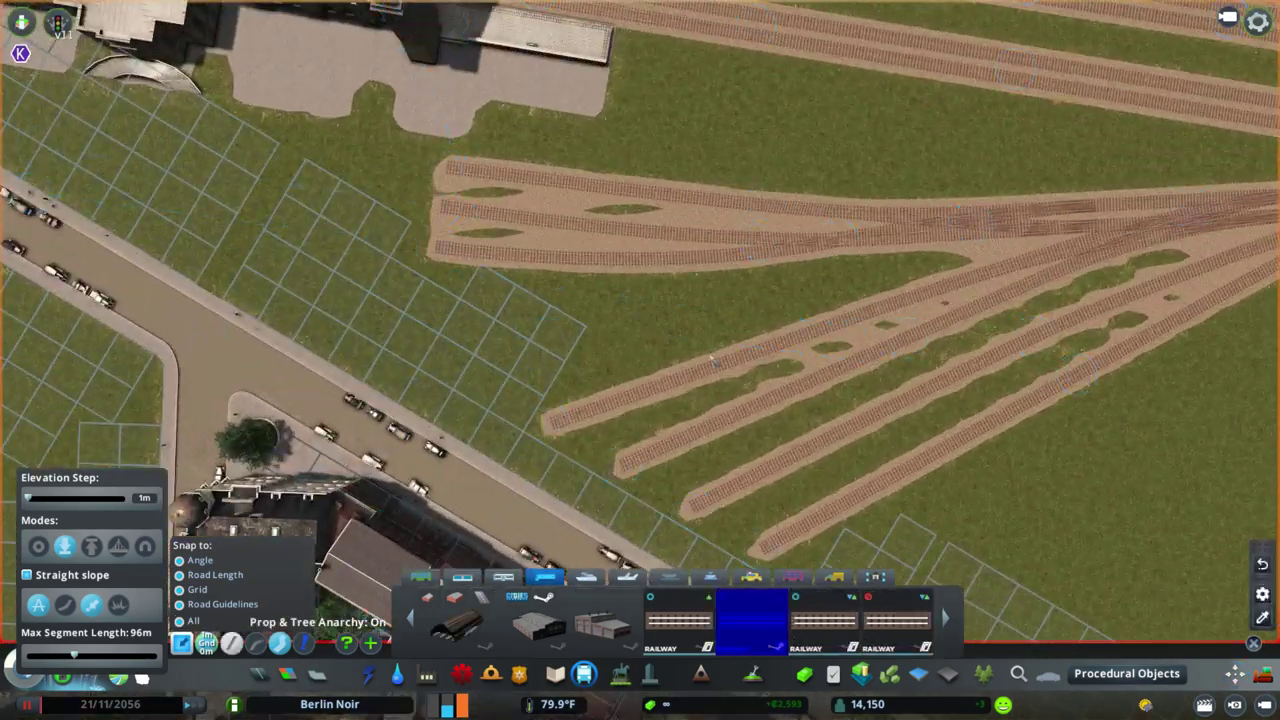
pyautogui.click(770, 322)
pyautogui.click(640, 315)
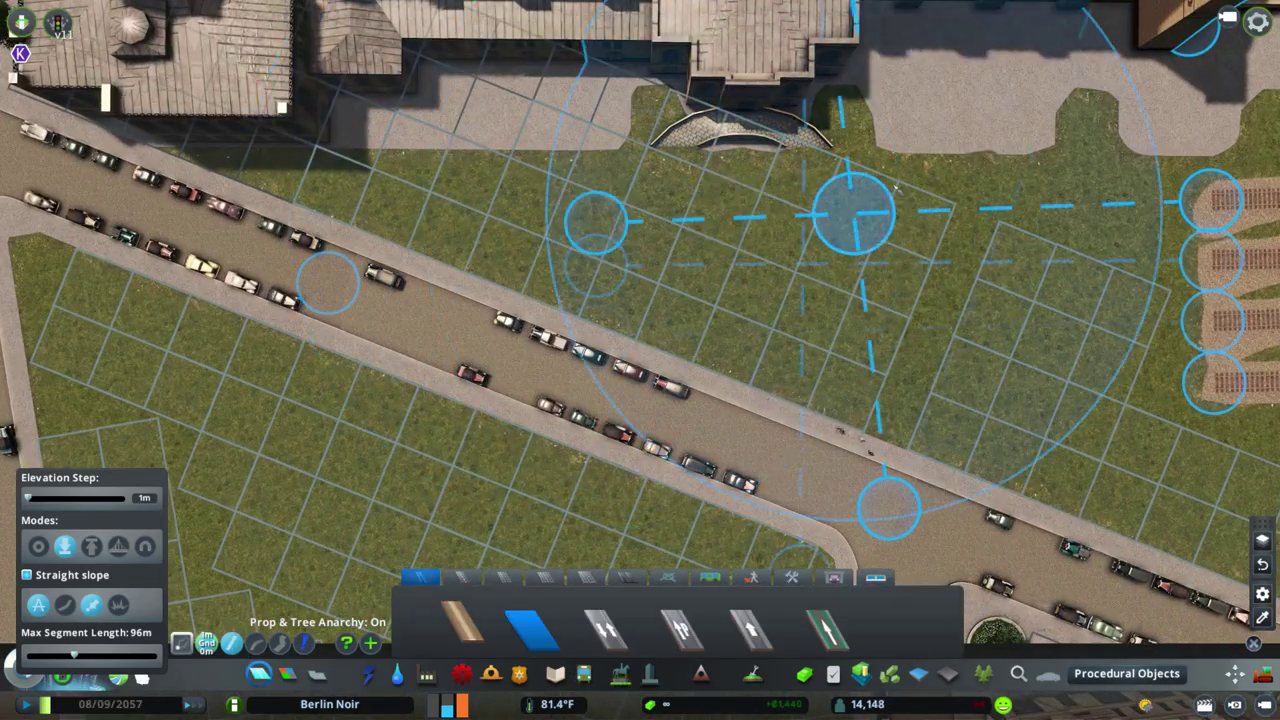
pyautogui.click(855, 213)
pyautogui.press('m')
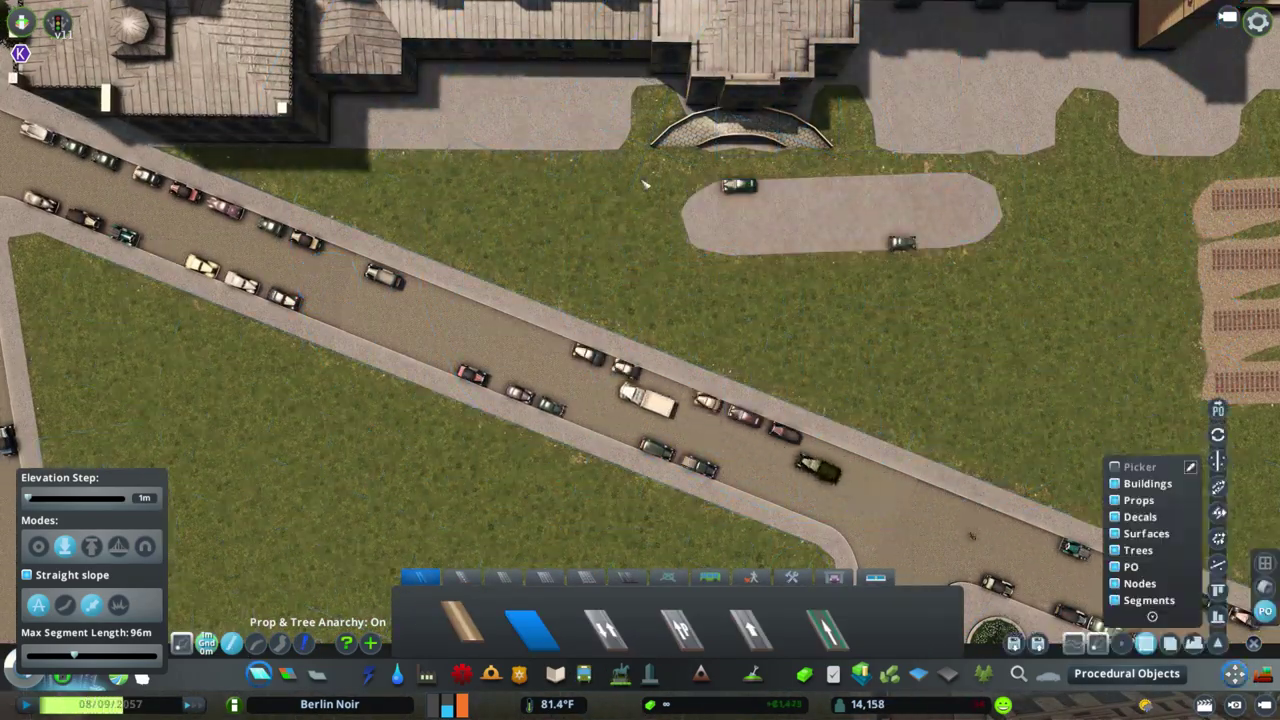
pyautogui.moveTo(803, 181); pyautogui.dragTo(803, 186)
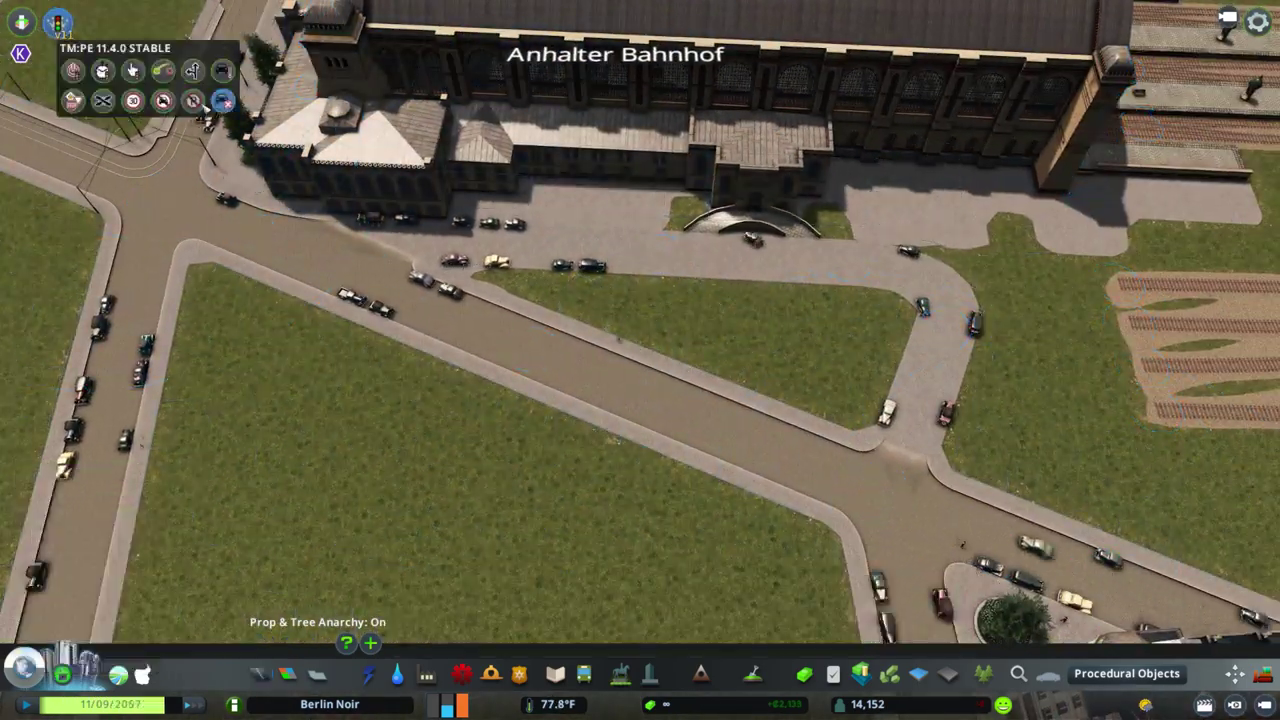
# Ban parking on three roads beside the station
pyautogui.click(193, 100)
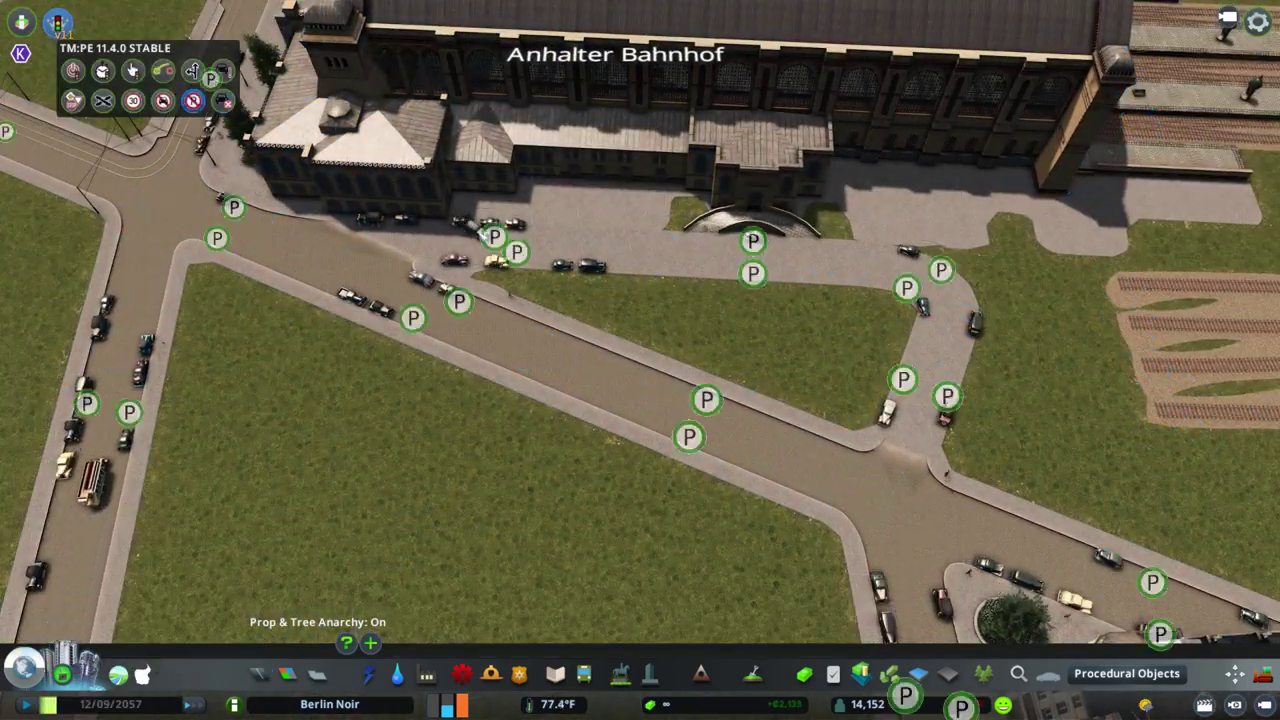
pyautogui.click(543, 271)
pyautogui.click(754, 274)
pyautogui.click(903, 286)
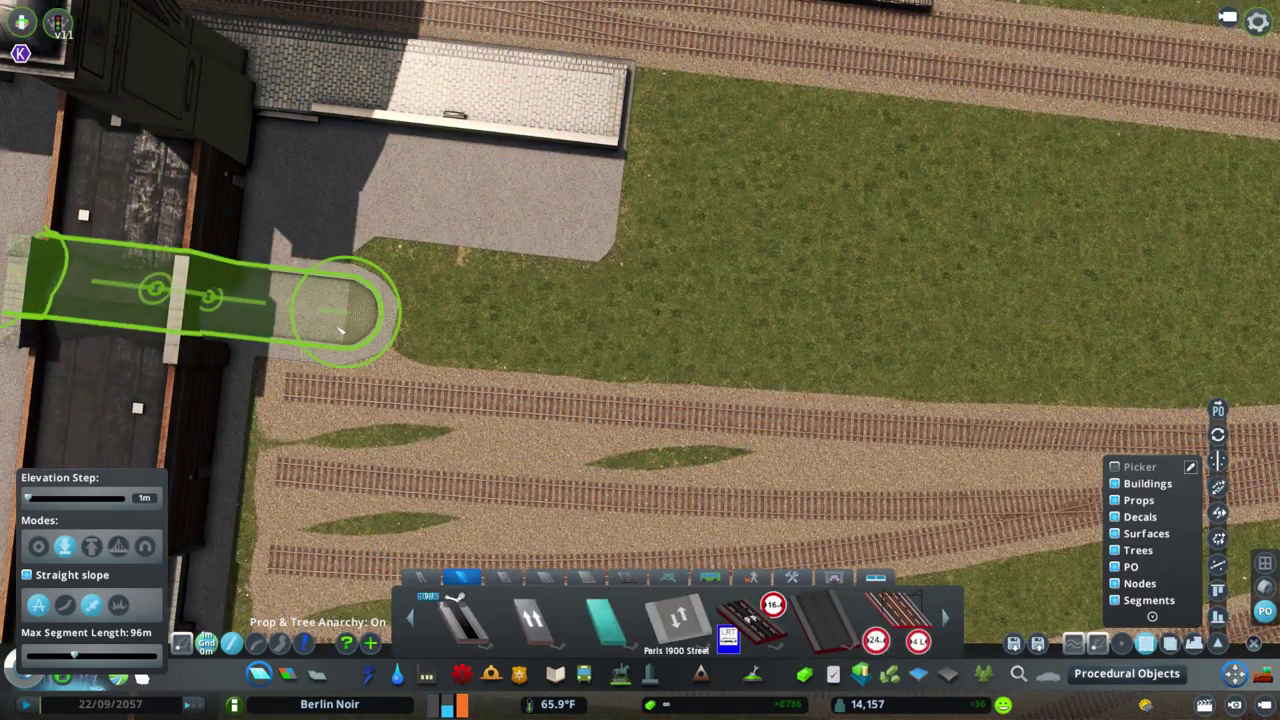
# Drag the road stub left and down into position beside the platforms
pyautogui.moveTo(340, 332); pyautogui.dragTo(305, 345)
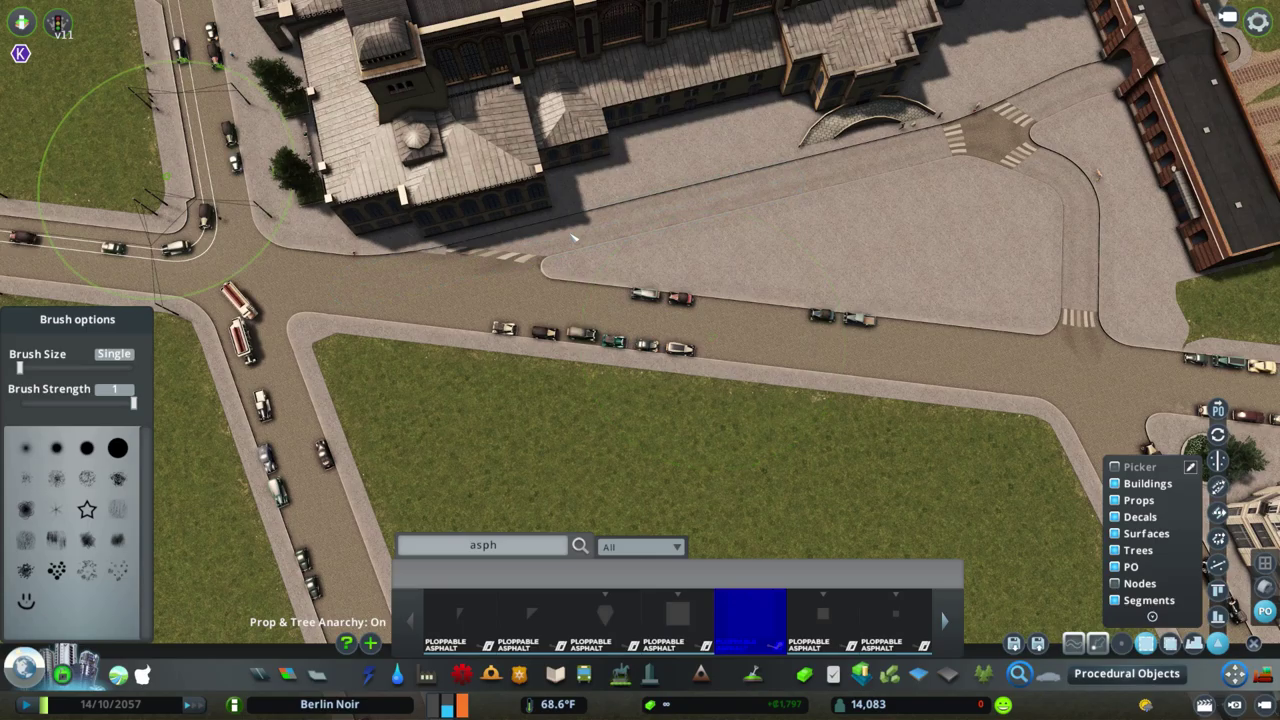
# Survey the paved forecourt from several angles, then close the surface placement panels
pyautogui.scroll(5, 573, 237)
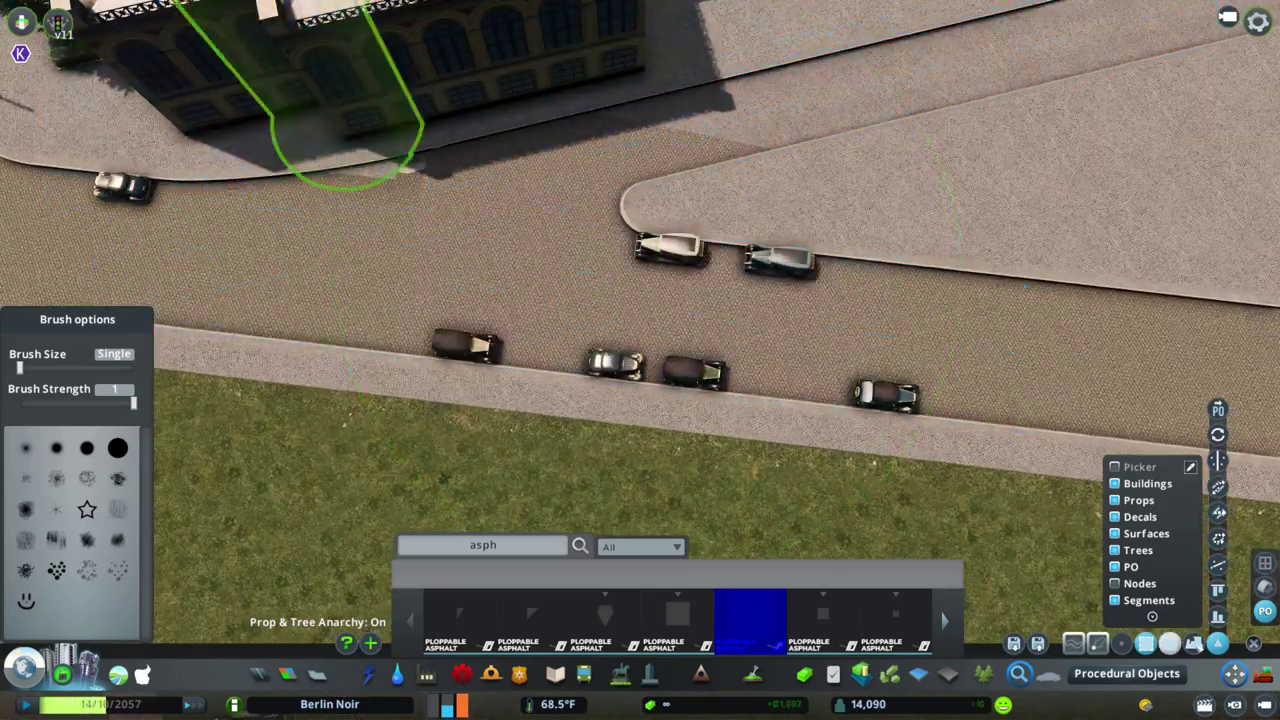
pyautogui.scroll(-5, 726, 197)
pyautogui.scroll(-3, 567, 190)
pyautogui.scroll(-2, 400, 241)
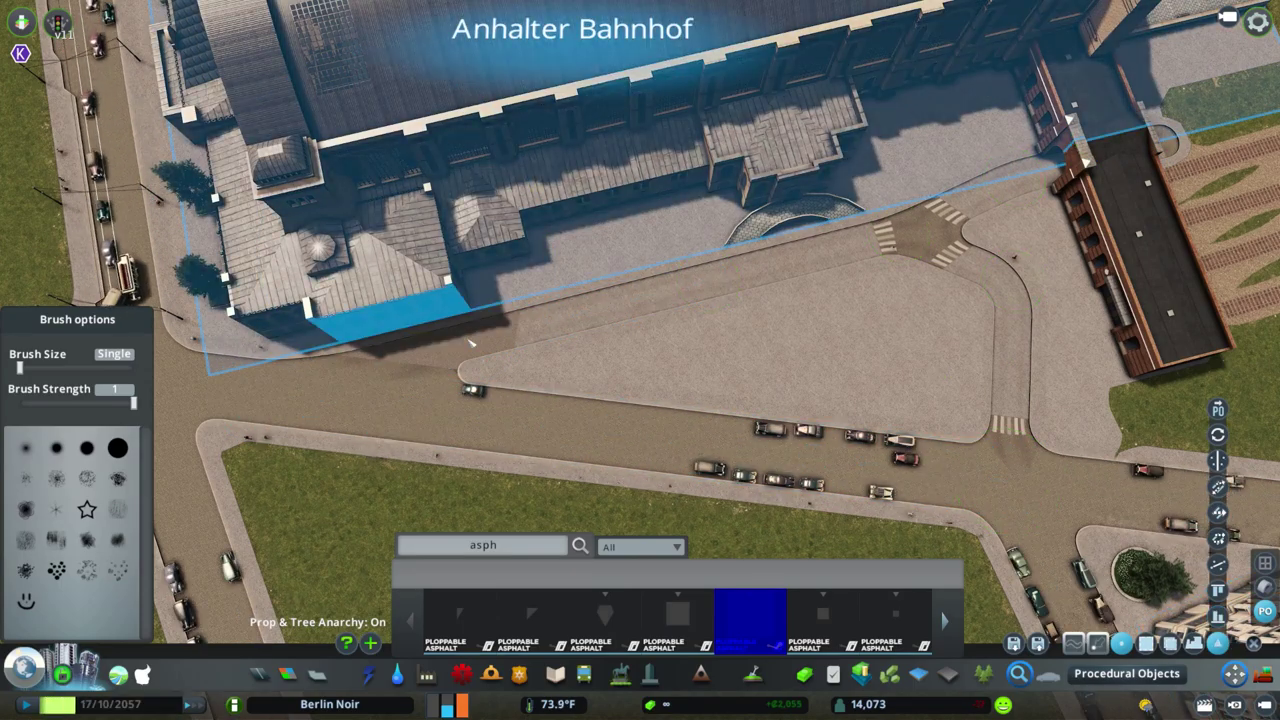
pyautogui.press('m')
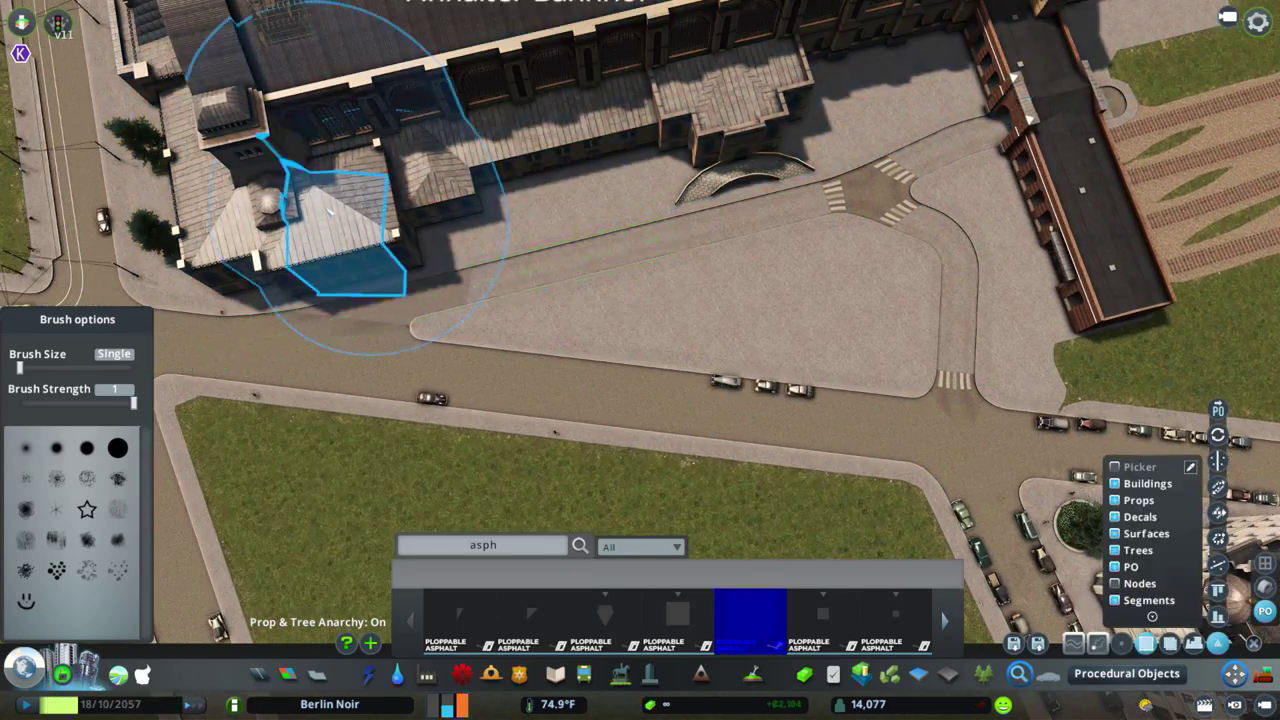
pyautogui.scroll(2, 787, 281)
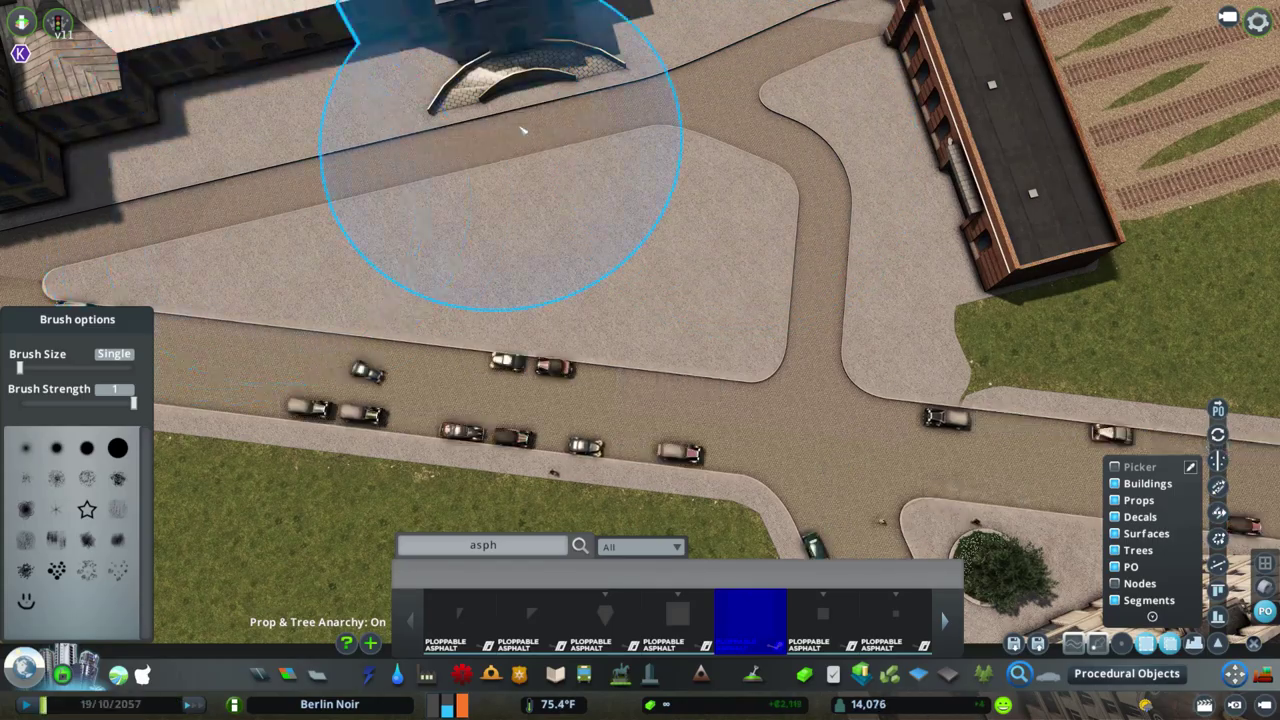
pyautogui.press('e')
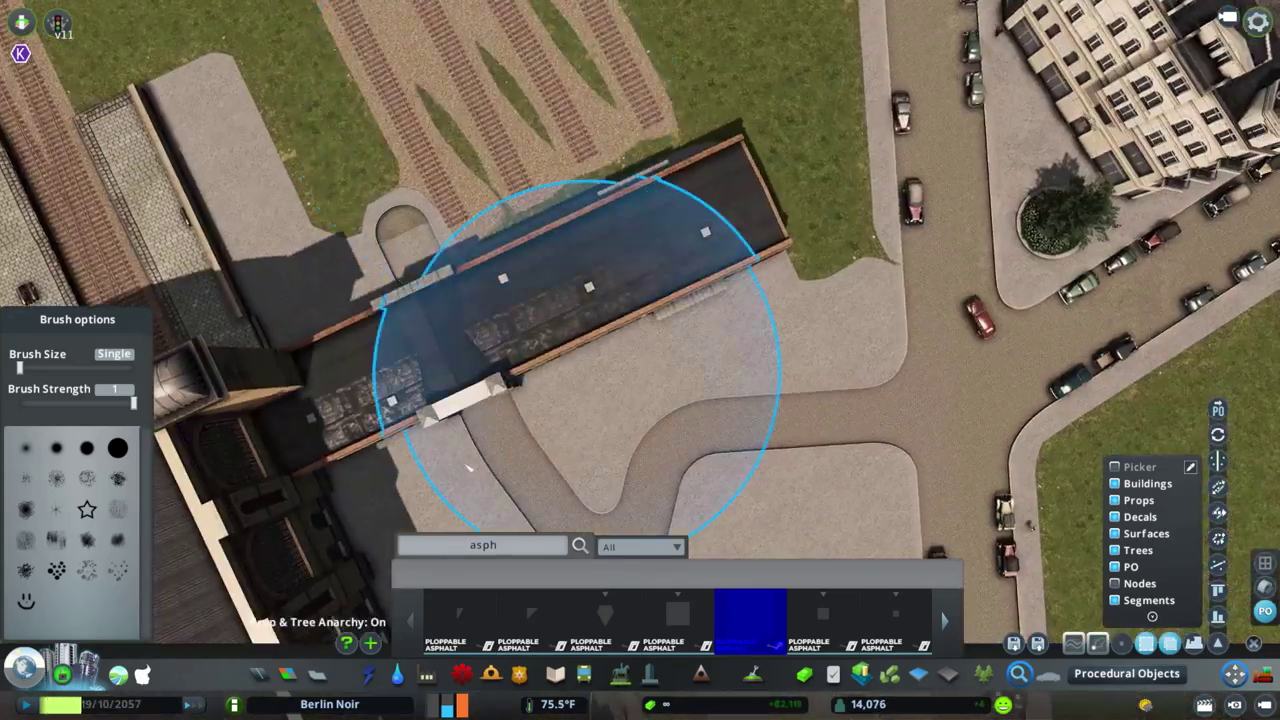
pyautogui.scroll(-5, 665, 325)
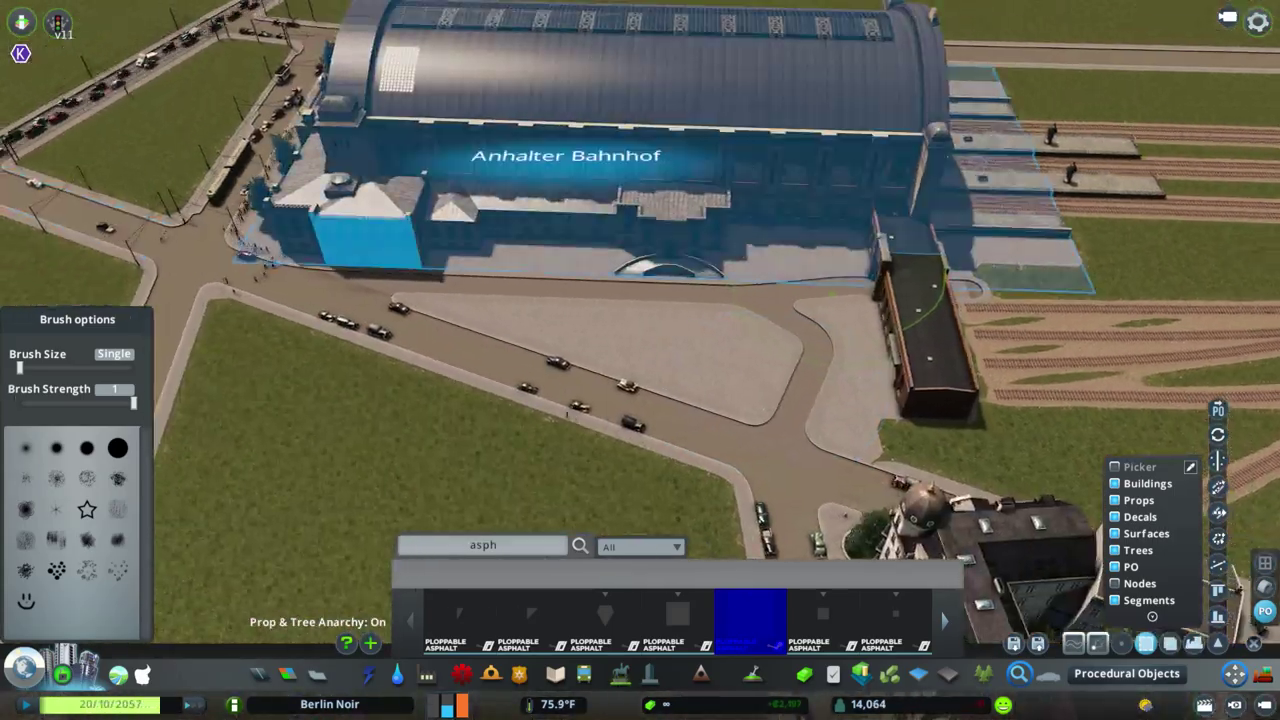
pyautogui.press('a')
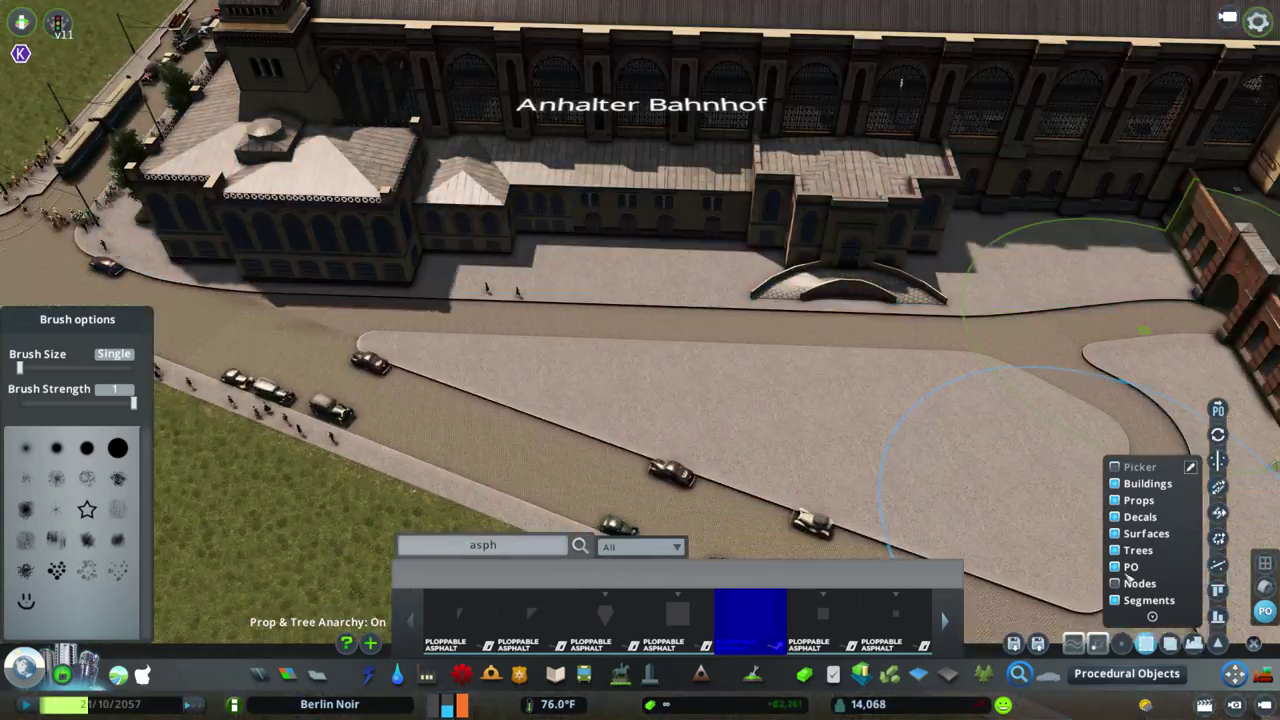
pyautogui.press('Escape')
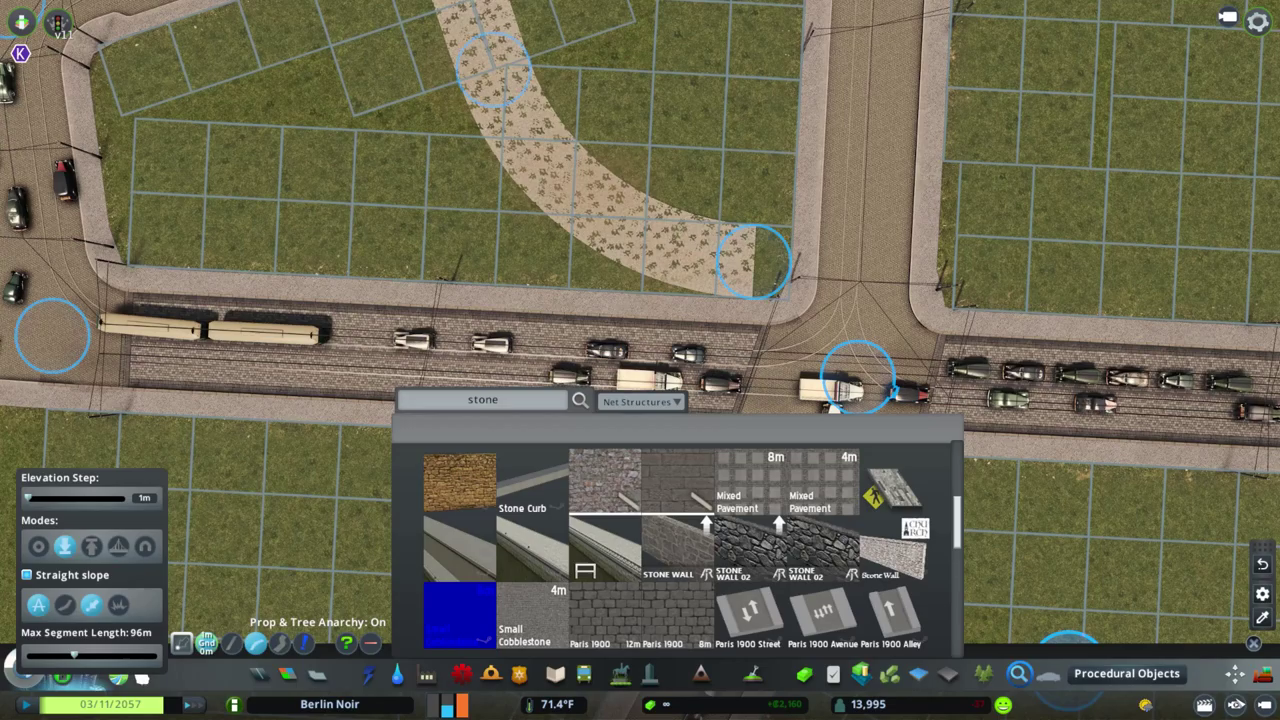
# Pan and zoom over the park block in front of the station
pyautogui.scroll(-5, 607, 246)
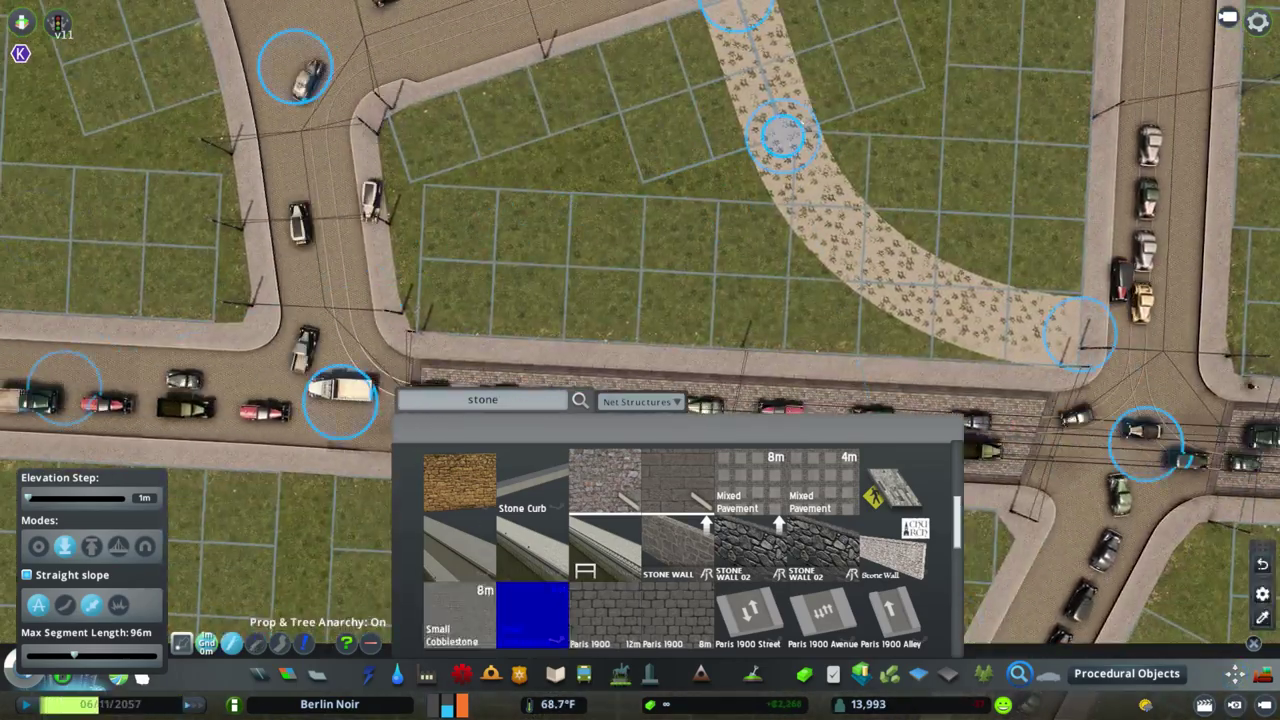
pyautogui.press('m')
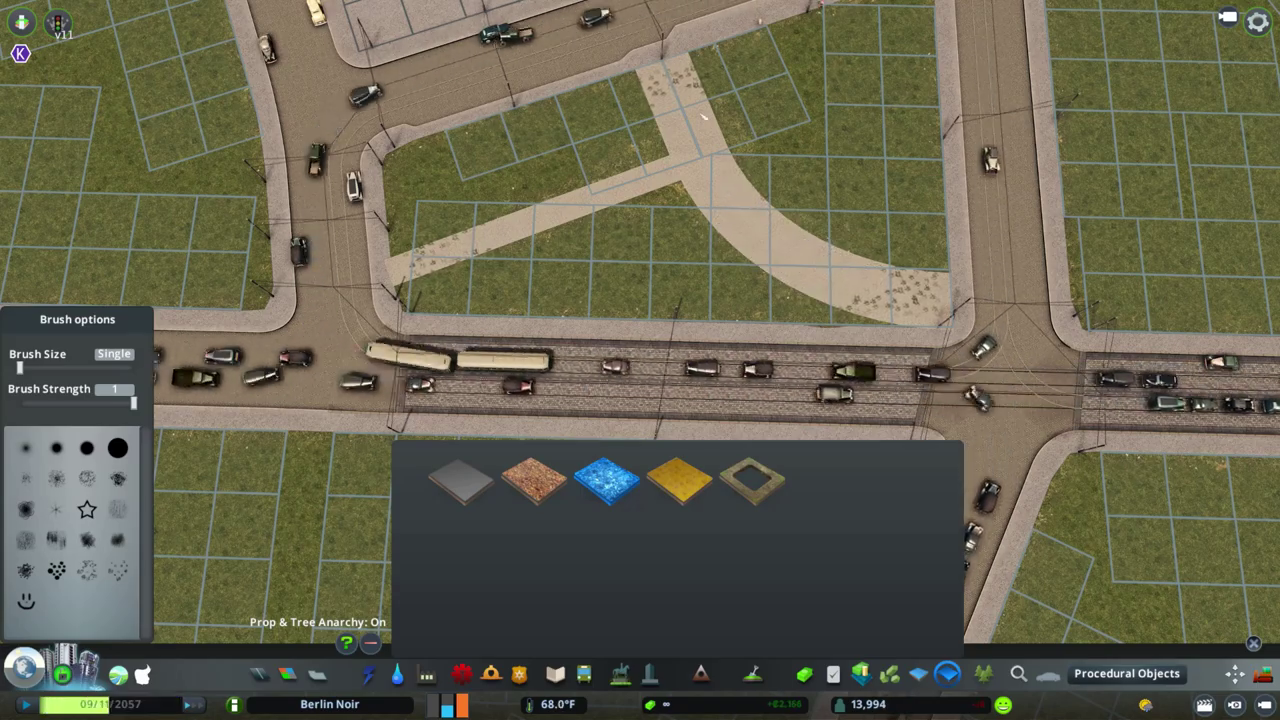
pyautogui.scroll(2, 700, 78)
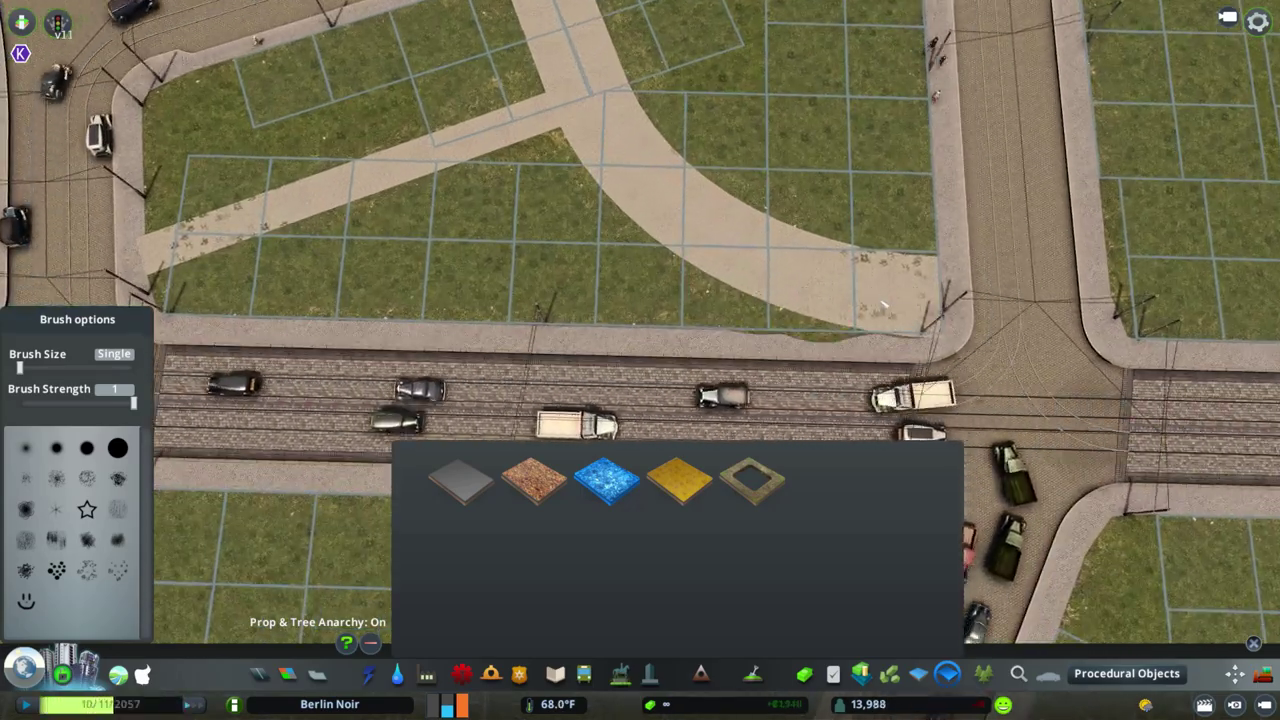
pyautogui.press('a')
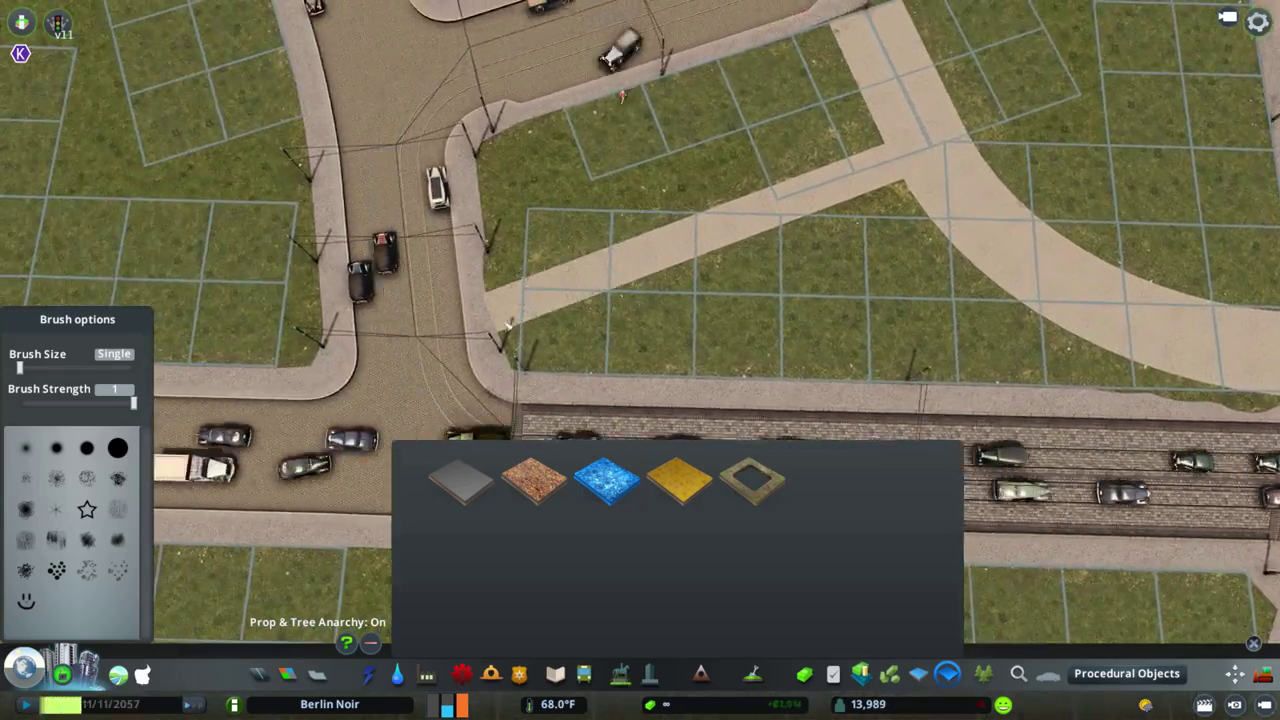
pyautogui.scroll(-2, 785, 128)
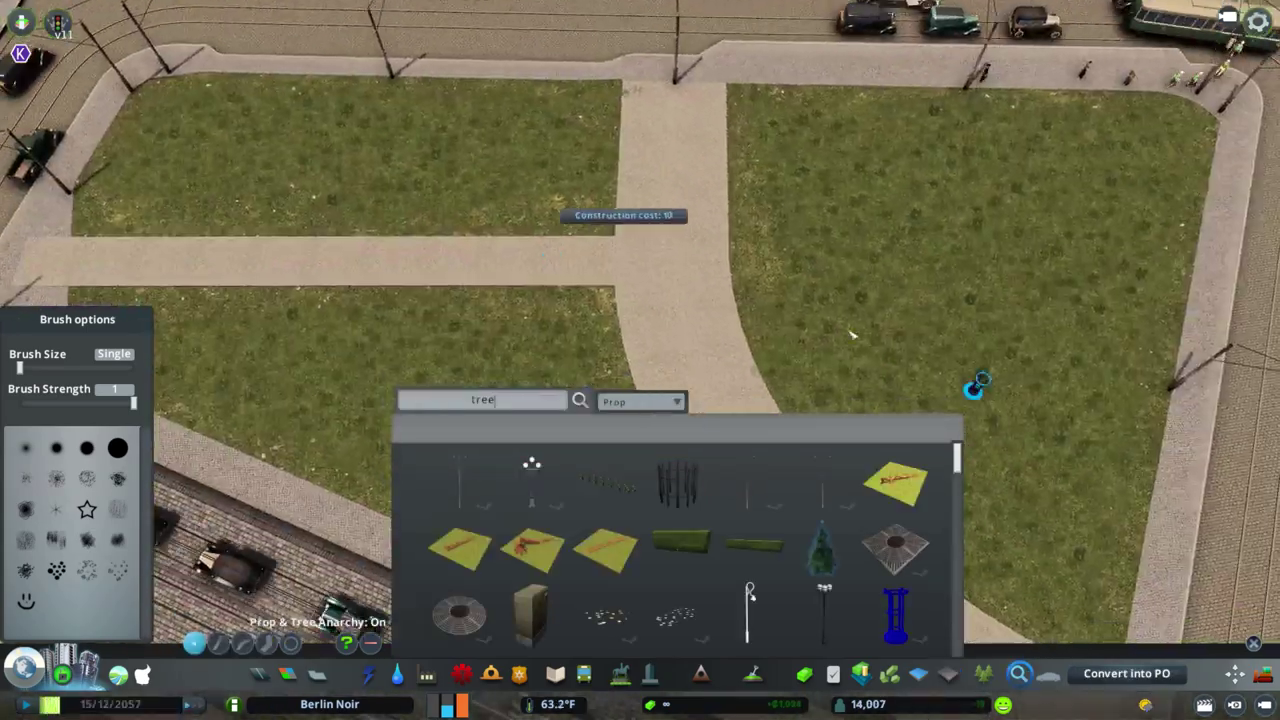
pyautogui.scroll(2, 971, 380)
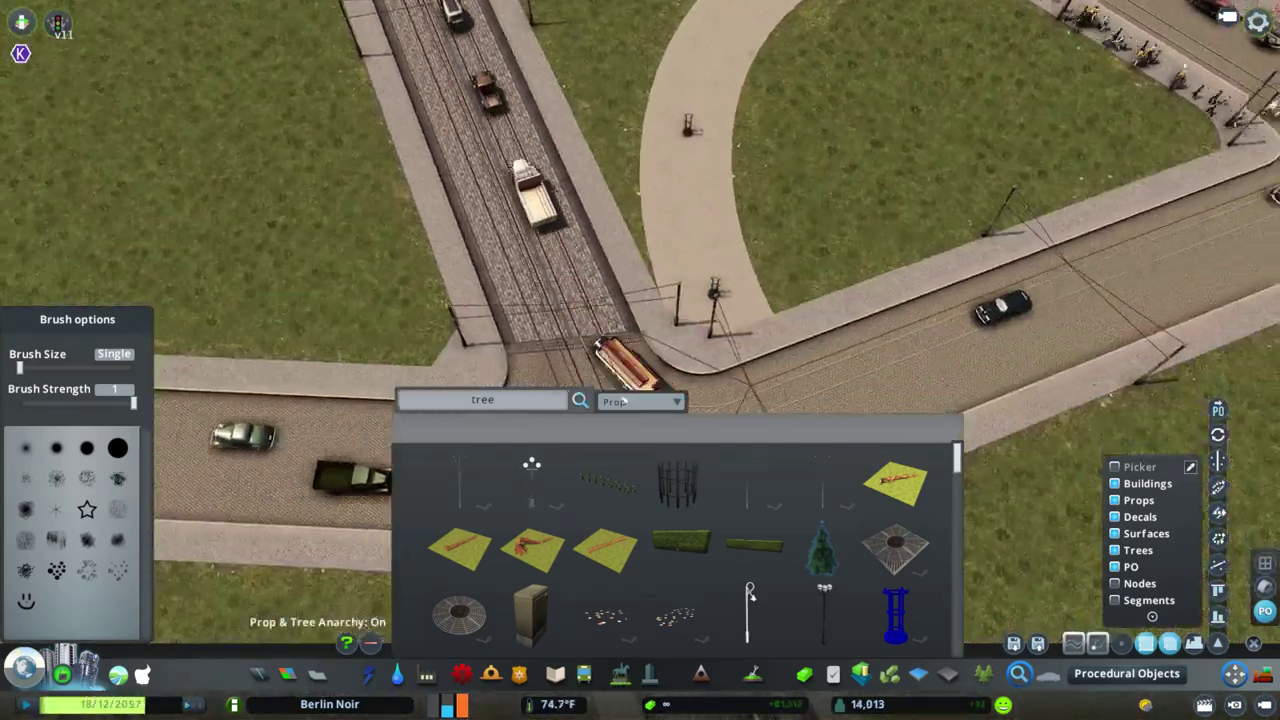
# Filter Find It results to Tree and browse the tree assets
pyautogui.click(641, 401)
pyautogui.click(623, 586)
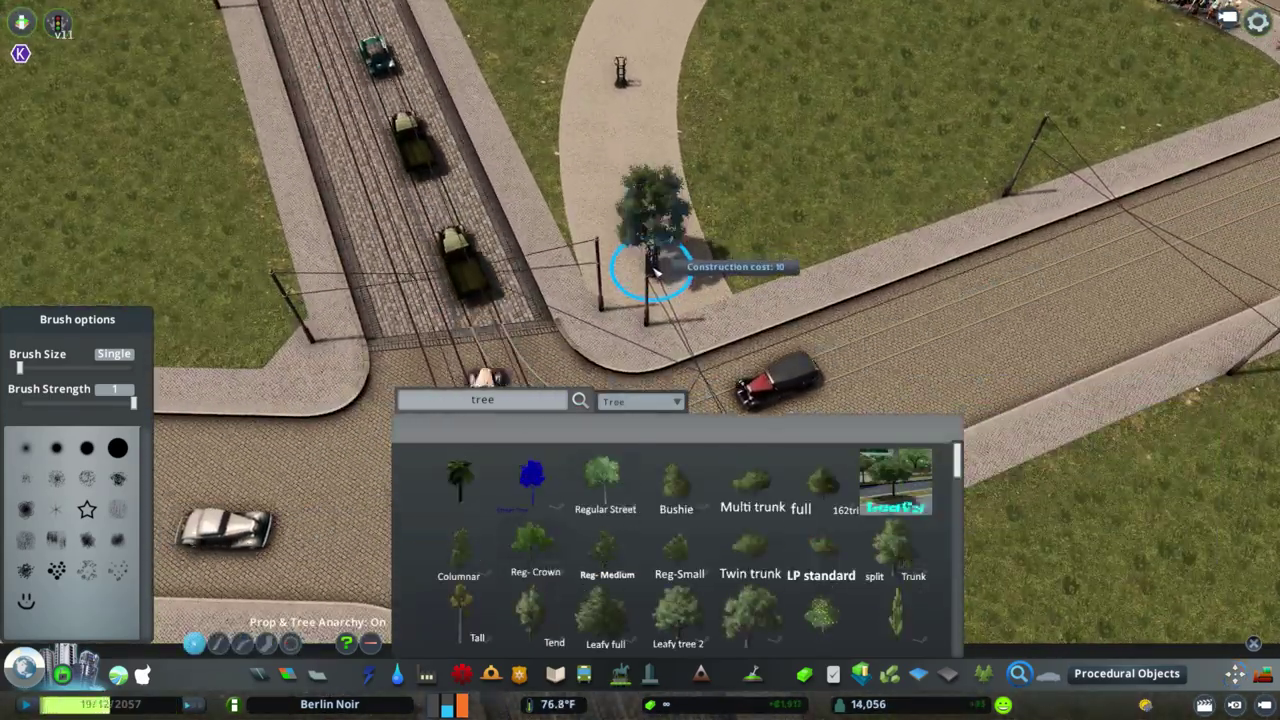
pyautogui.scroll(-10, 655, 270)
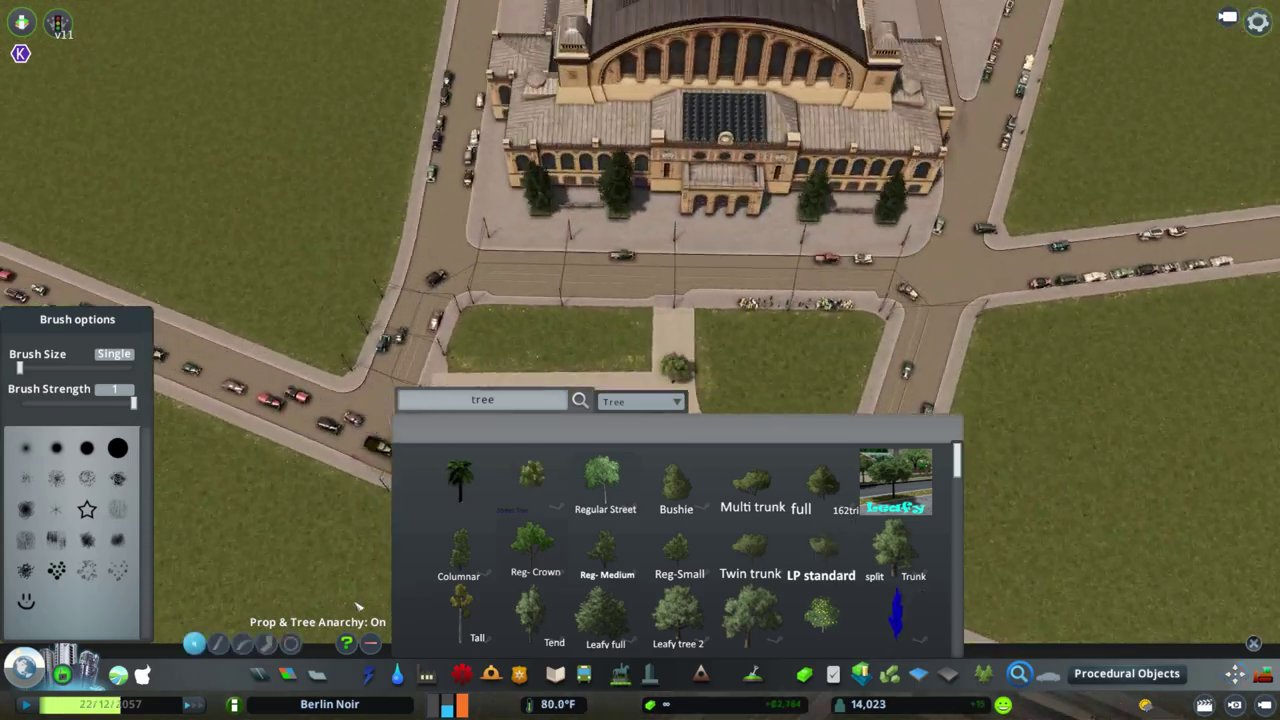
pyautogui.scroll(2, 408, 288)
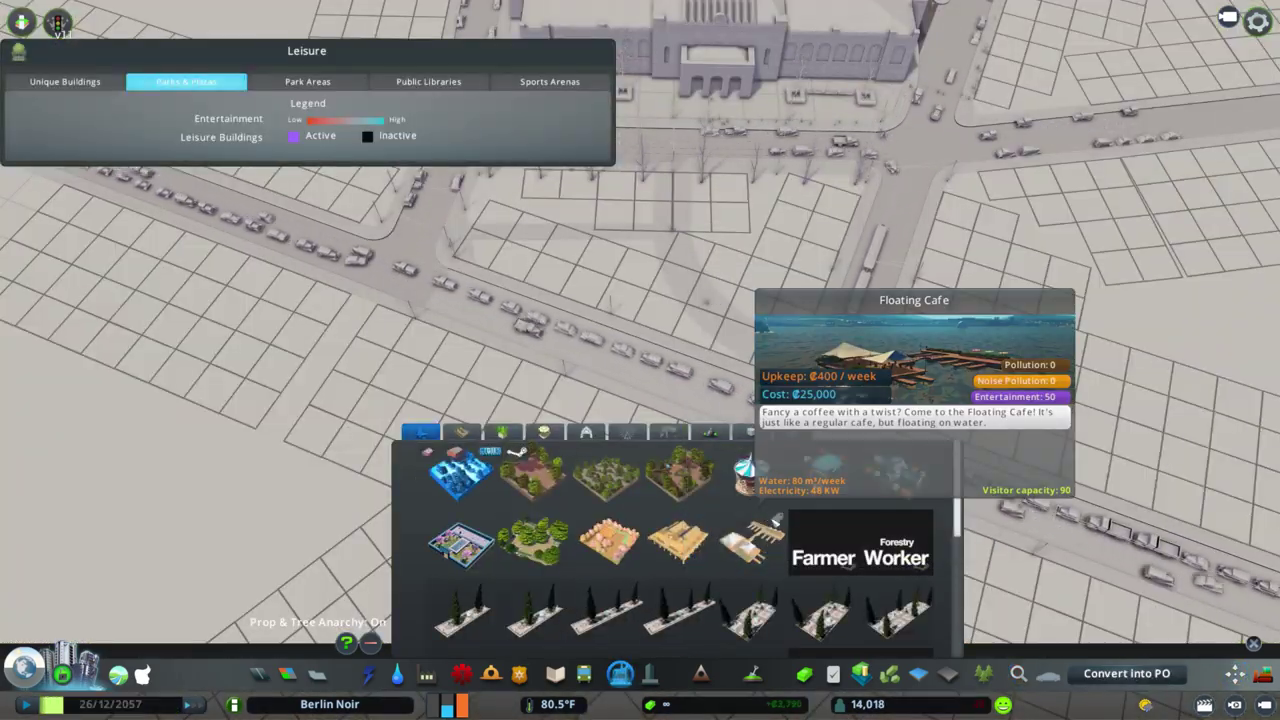
pyautogui.scroll(-5, 857, 643)
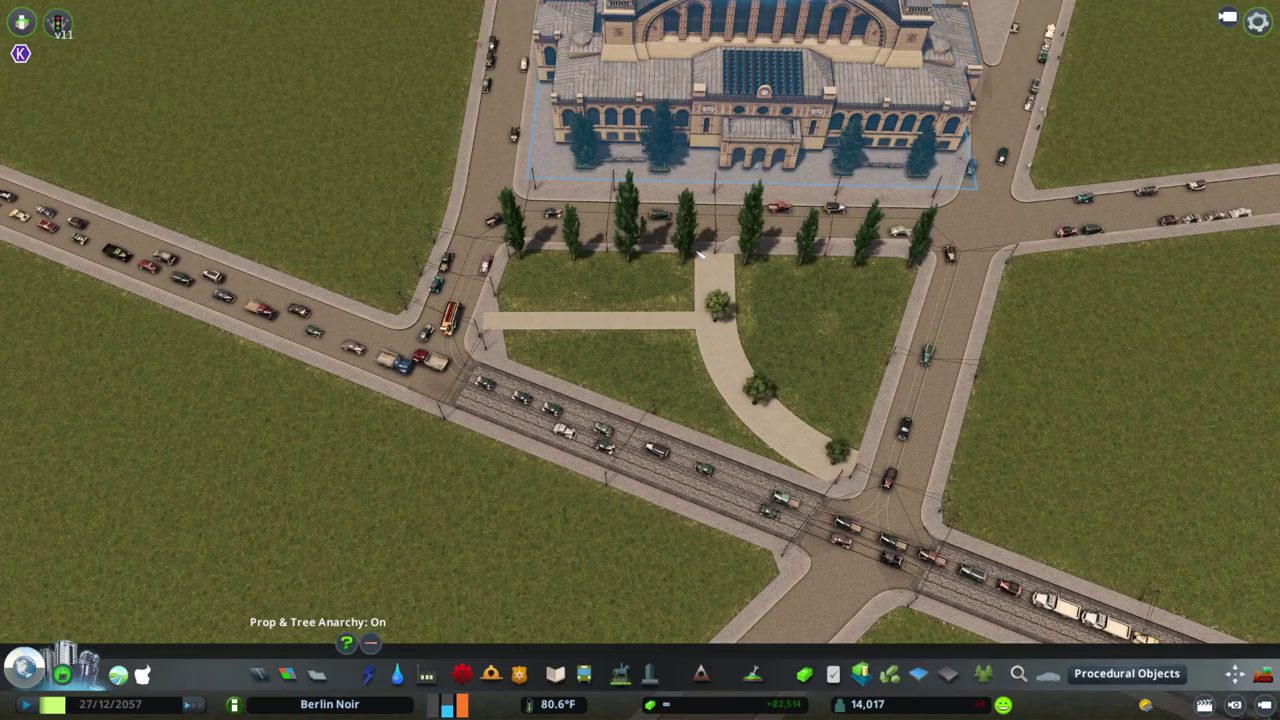
pyautogui.scroll(3, 700, 255)
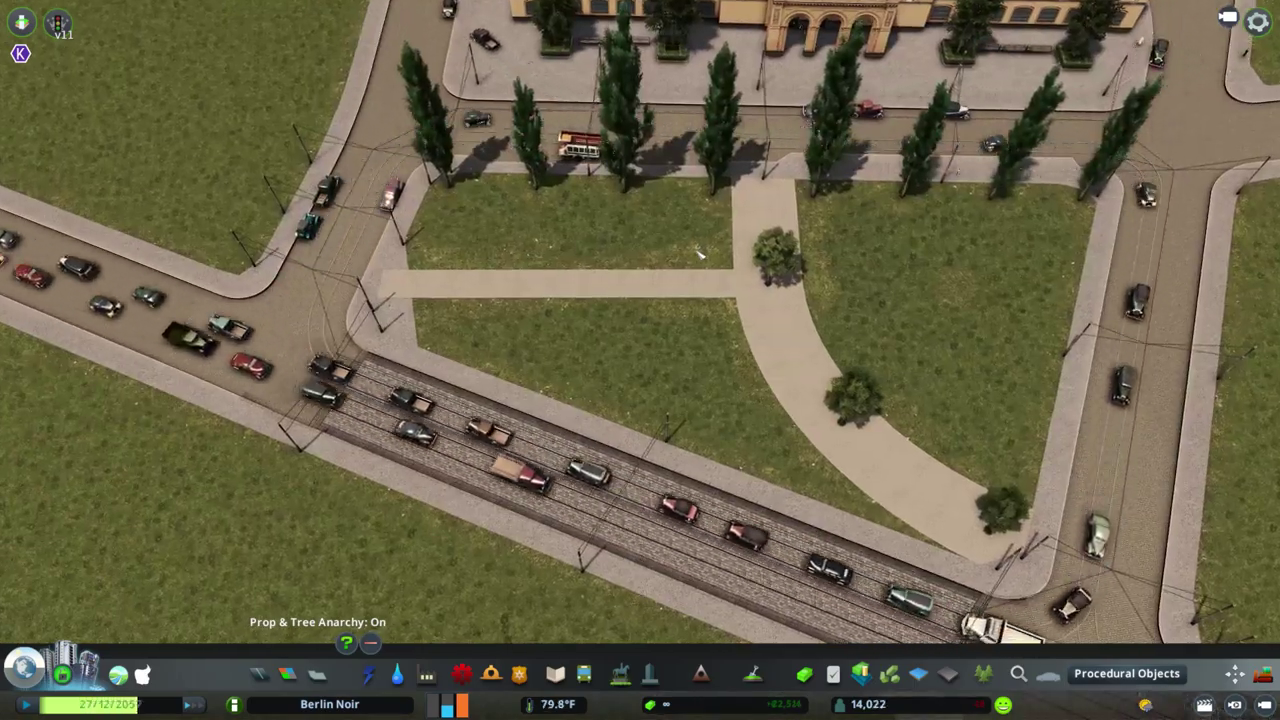
pyautogui.scroll(-3, 700, 255)
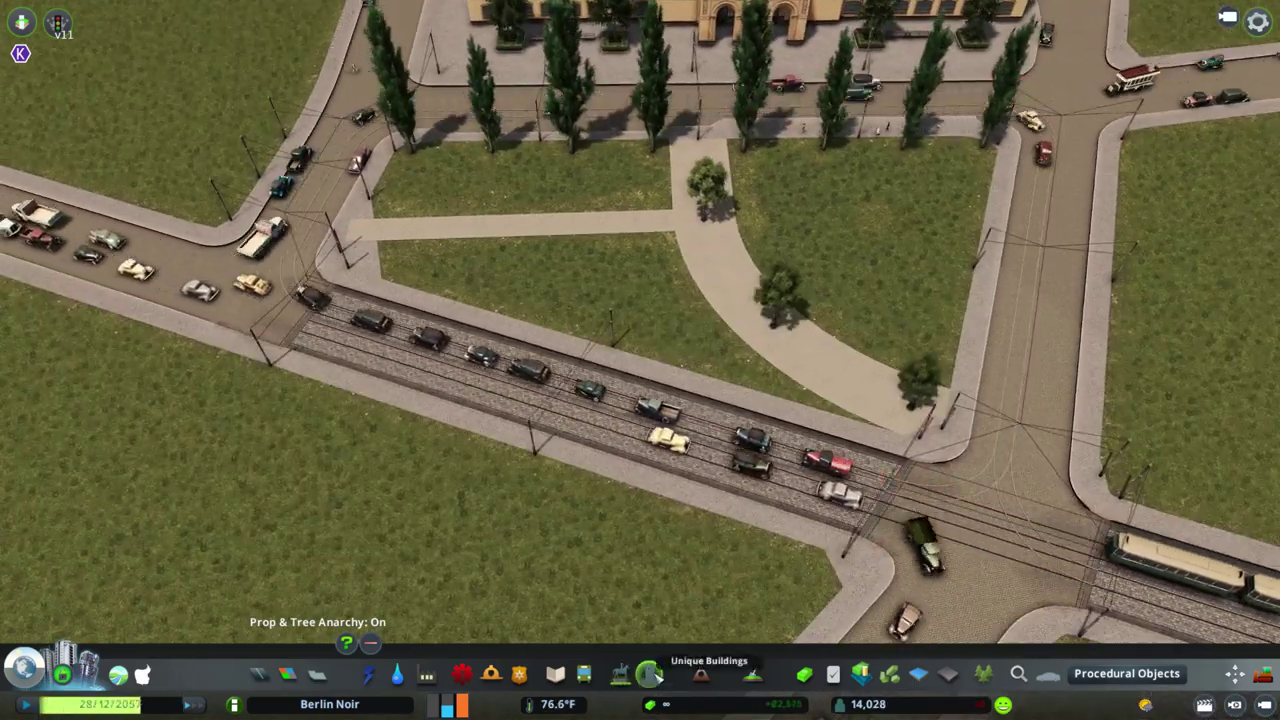
# Place two flower clusters on the lawn by the path and survey the other lawns
pyautogui.click(1018, 673)
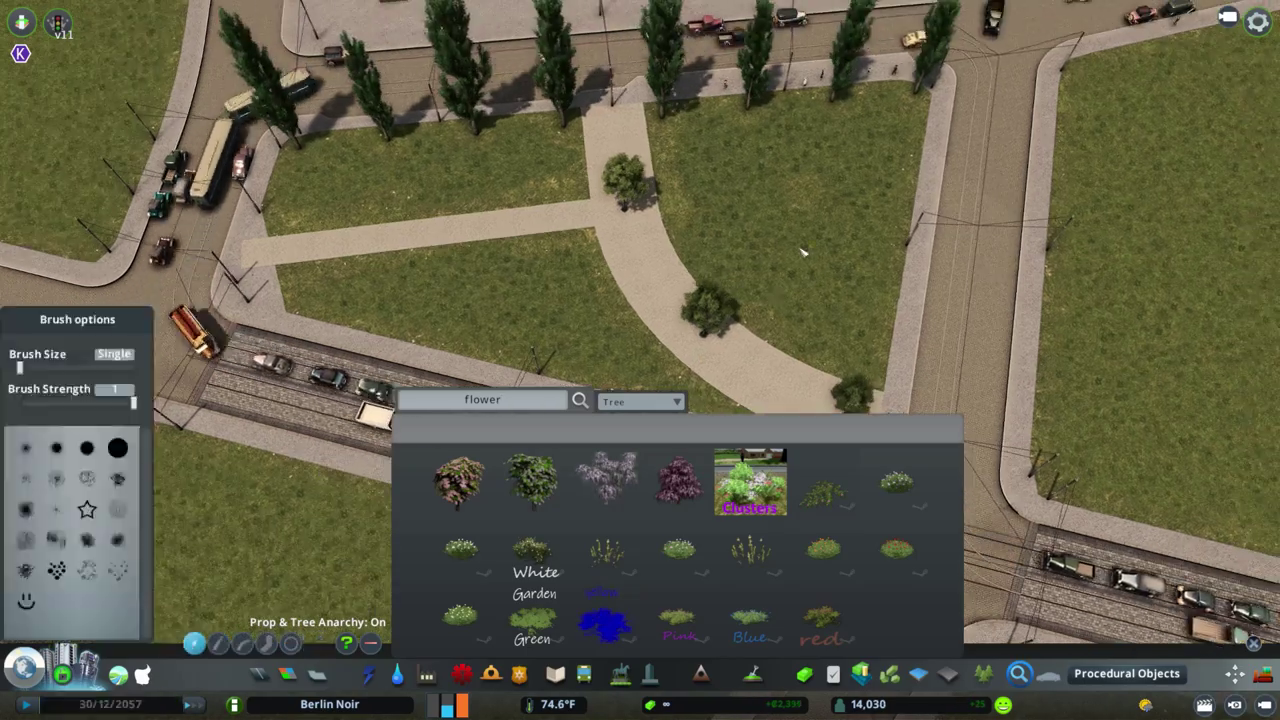
pyautogui.click(770, 160)
pyautogui.click(835, 235)
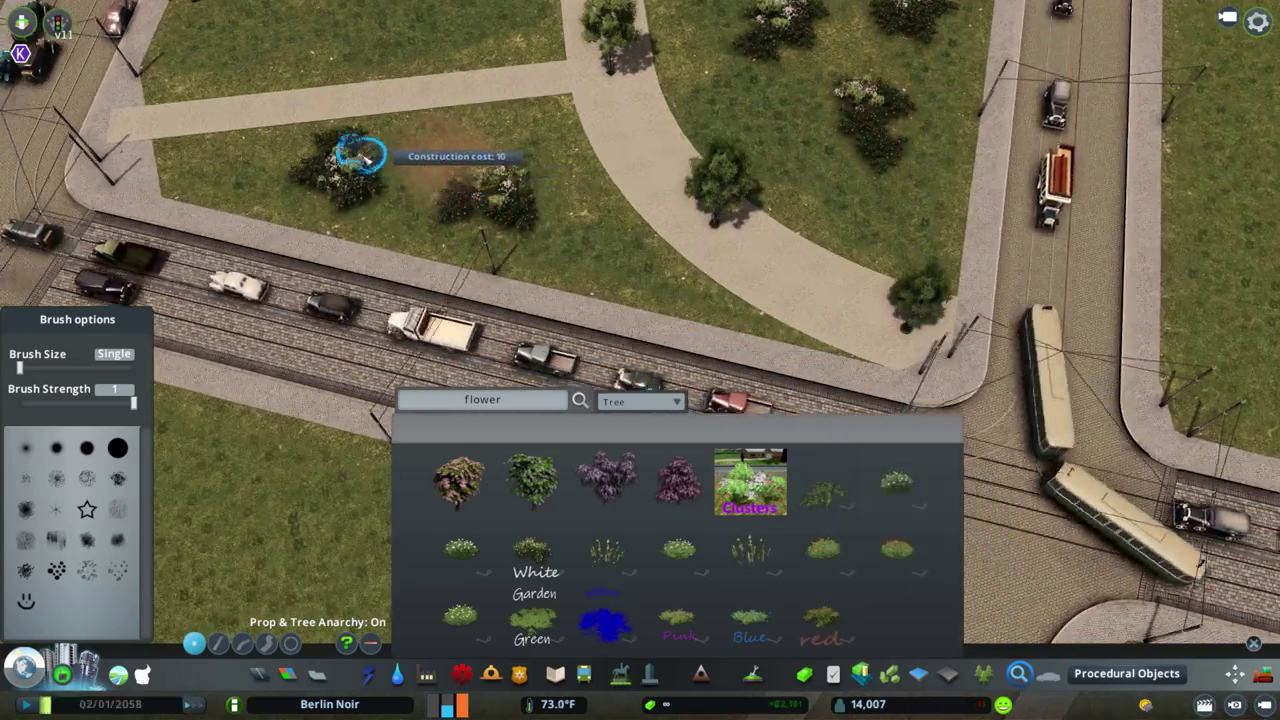
pyautogui.press('w')
pyautogui.press('d')
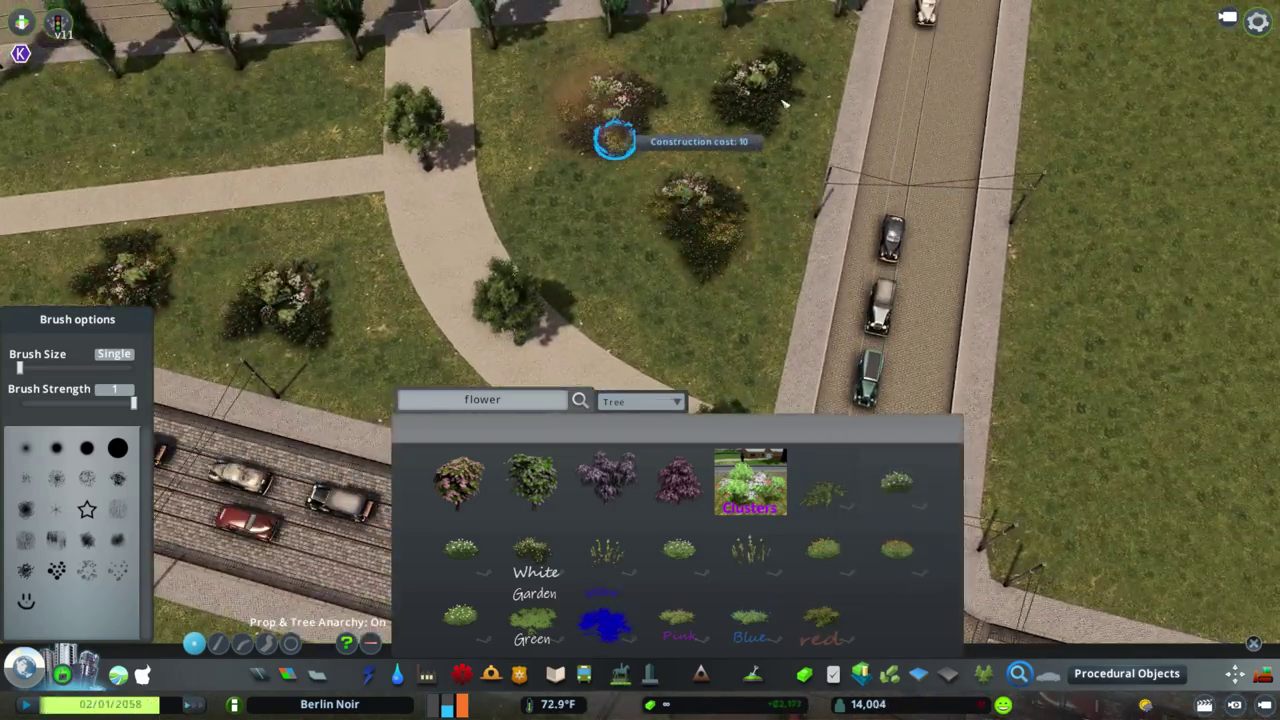
pyautogui.press('s')
pyautogui.press('d')
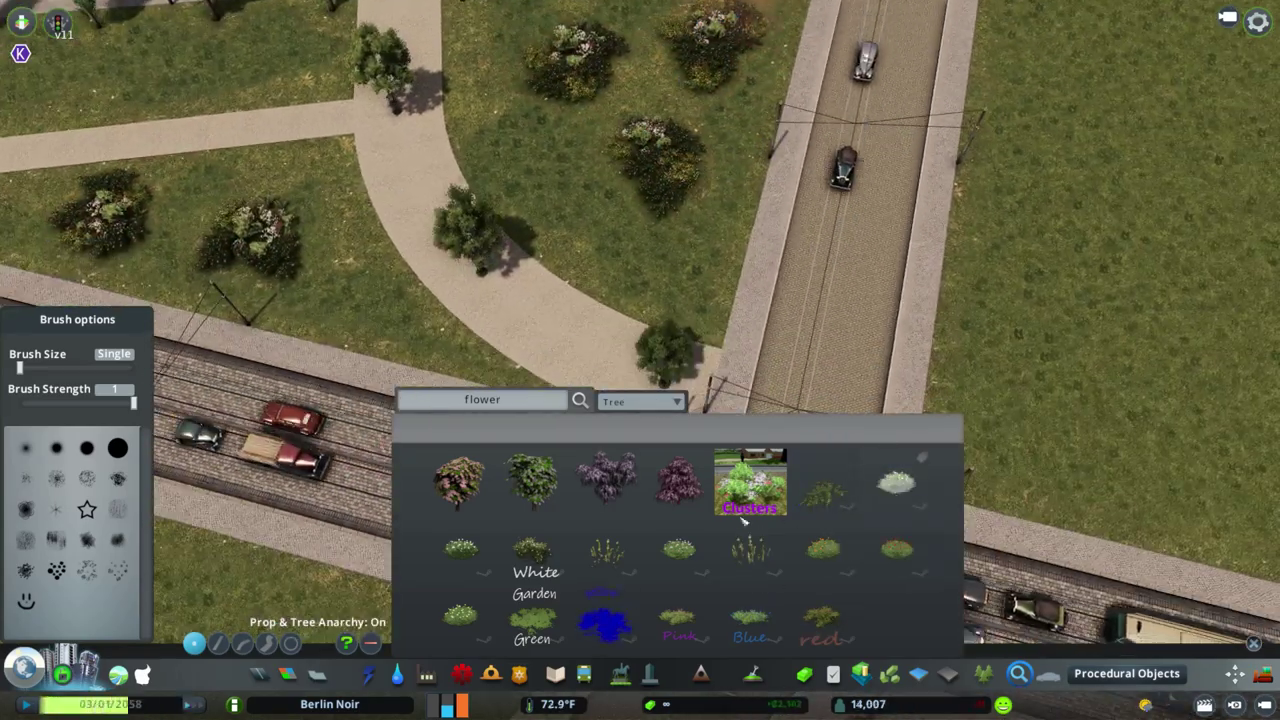
pyautogui.press('w')
pyautogui.press('a')
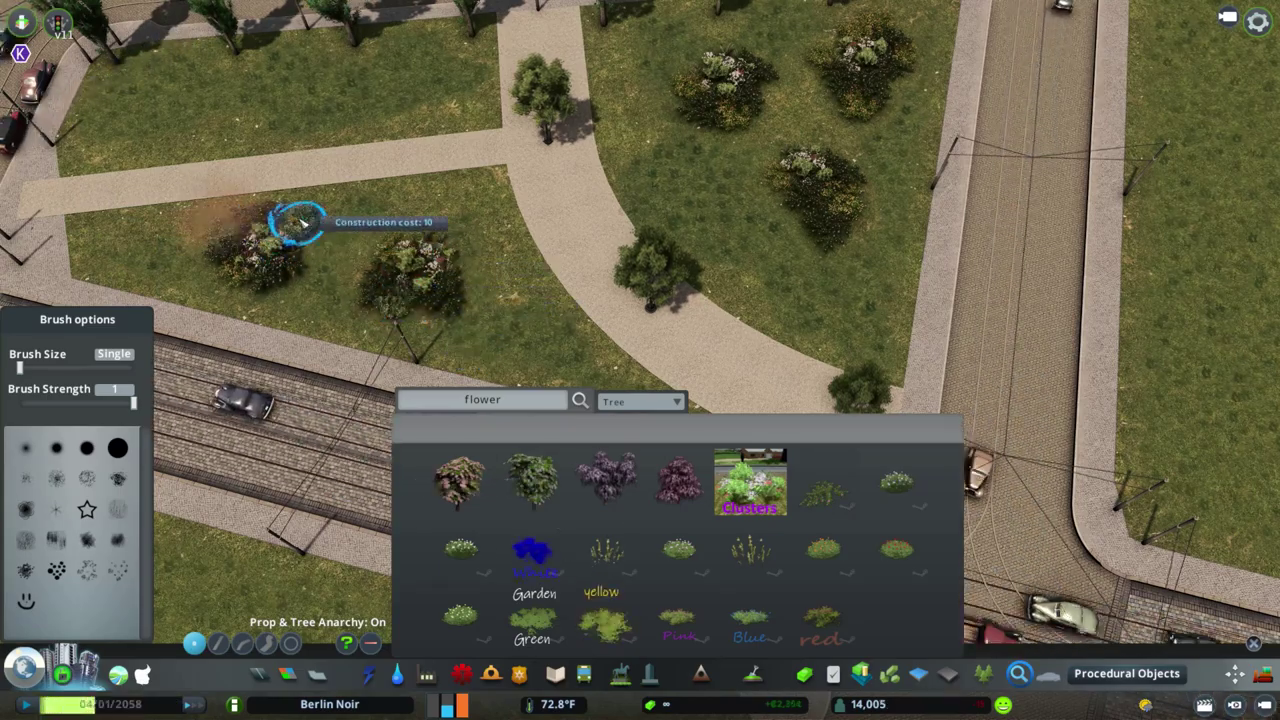
pyautogui.press('w')
pyautogui.press('d')
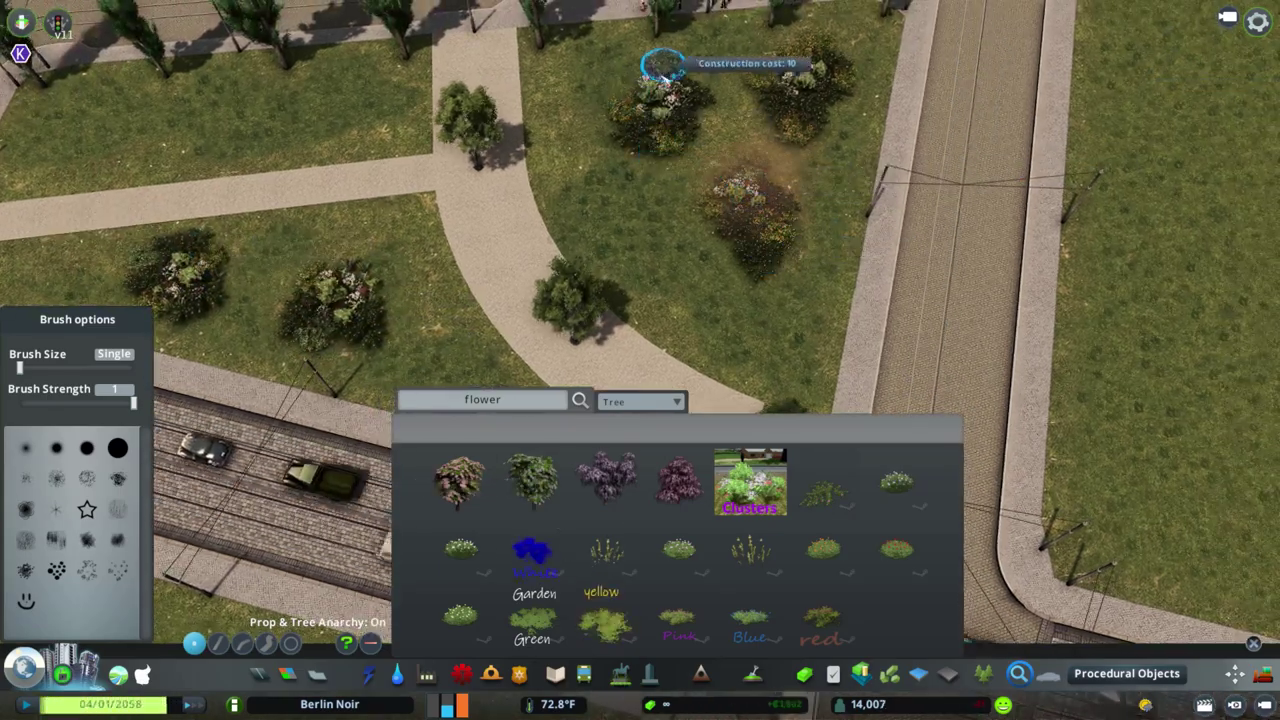
pyautogui.press('s')
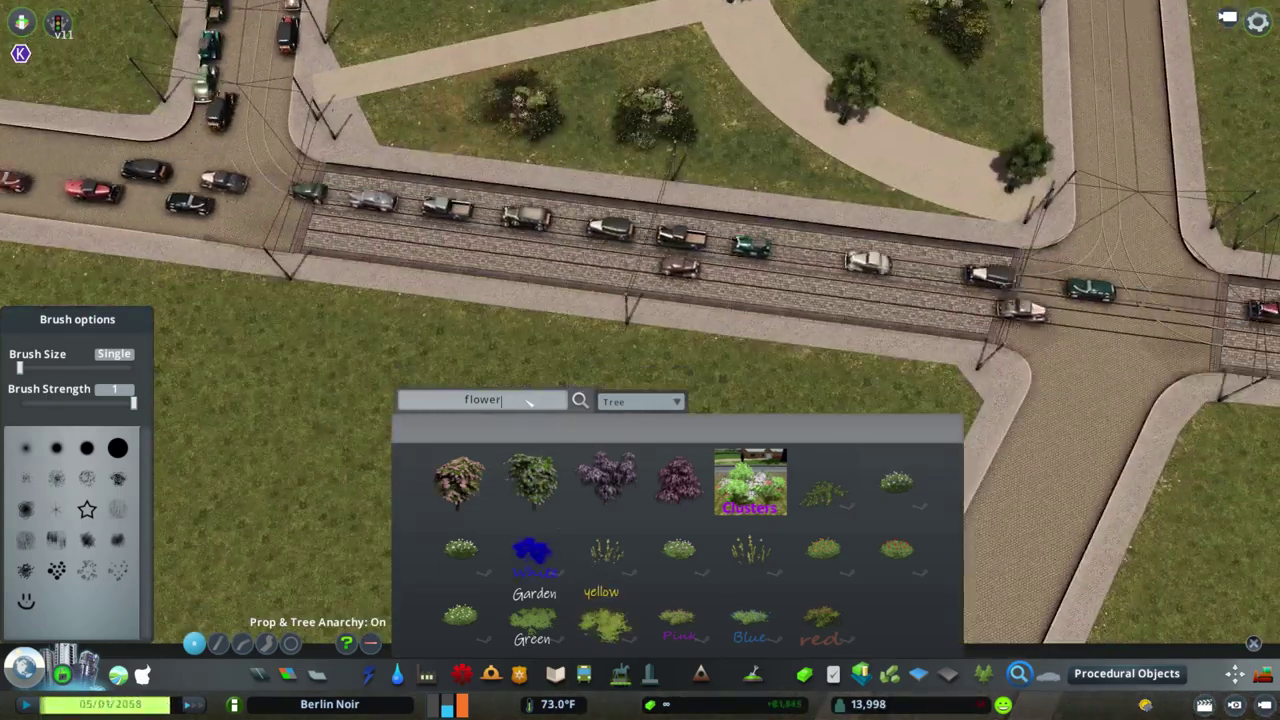
# Search 'treew' and select the Twin trunk tree for planting
pyautogui.press('BackSpace')
pyautogui.press('BackSpace')
pyautogui.press('BackSpace')
pyautogui.press('BackSpace')
pyautogui.press('BackSpace')
pyautogui.press('BackSpace')
pyautogui.write('treew')
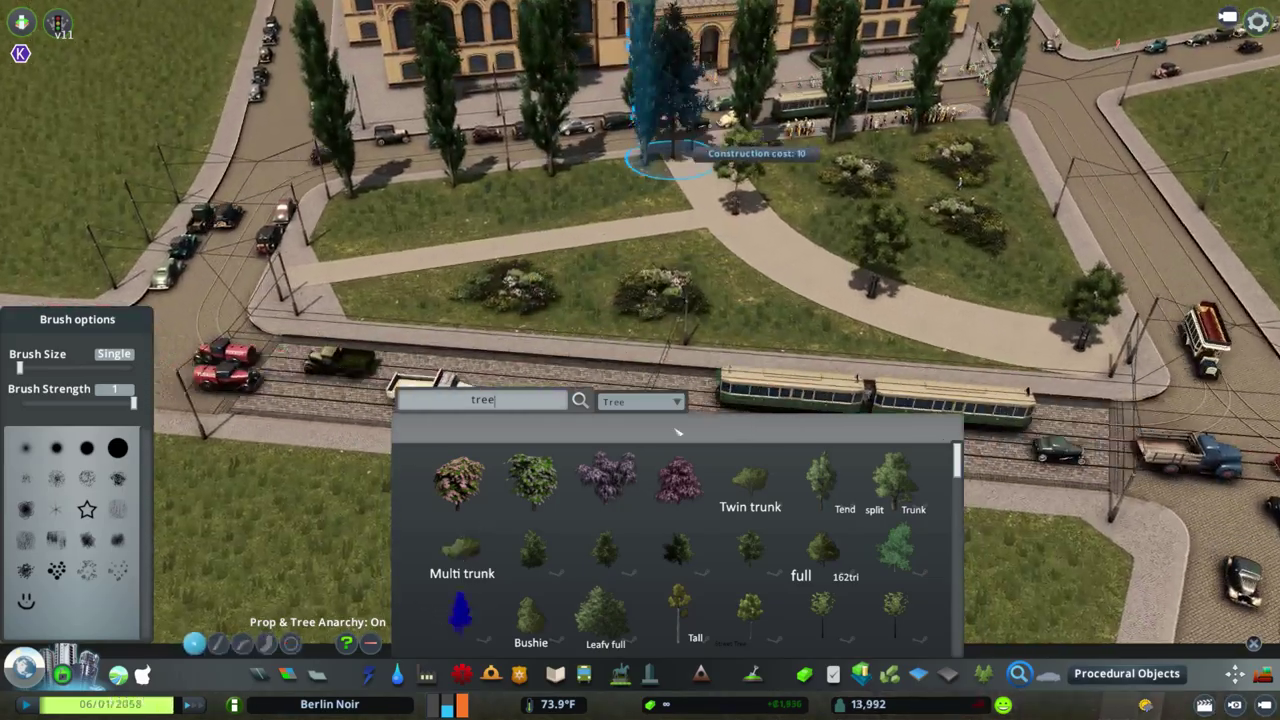
pyautogui.click(750, 480)
pyautogui.scroll(3, 634, 257)
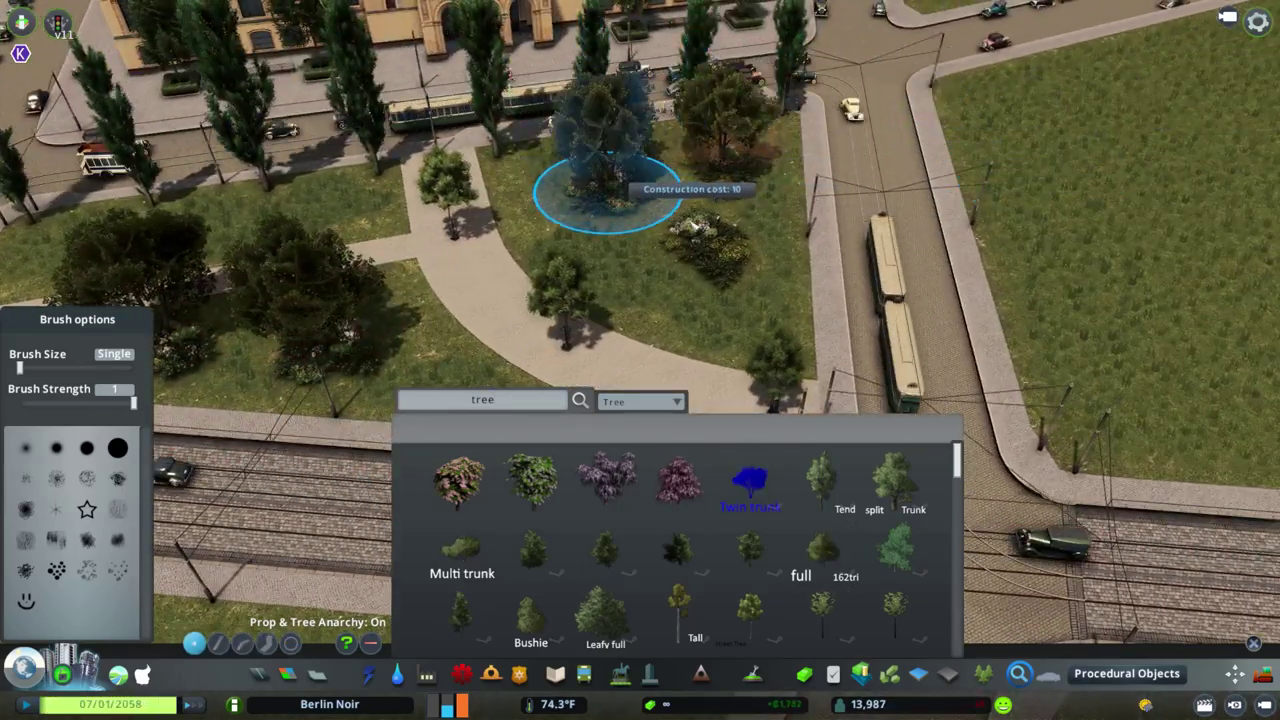
pyautogui.scroll(-5, 715, 240)
# Leave the natural resources tool and switch to Move It over the forecourt
pyautogui.click(890, 673)
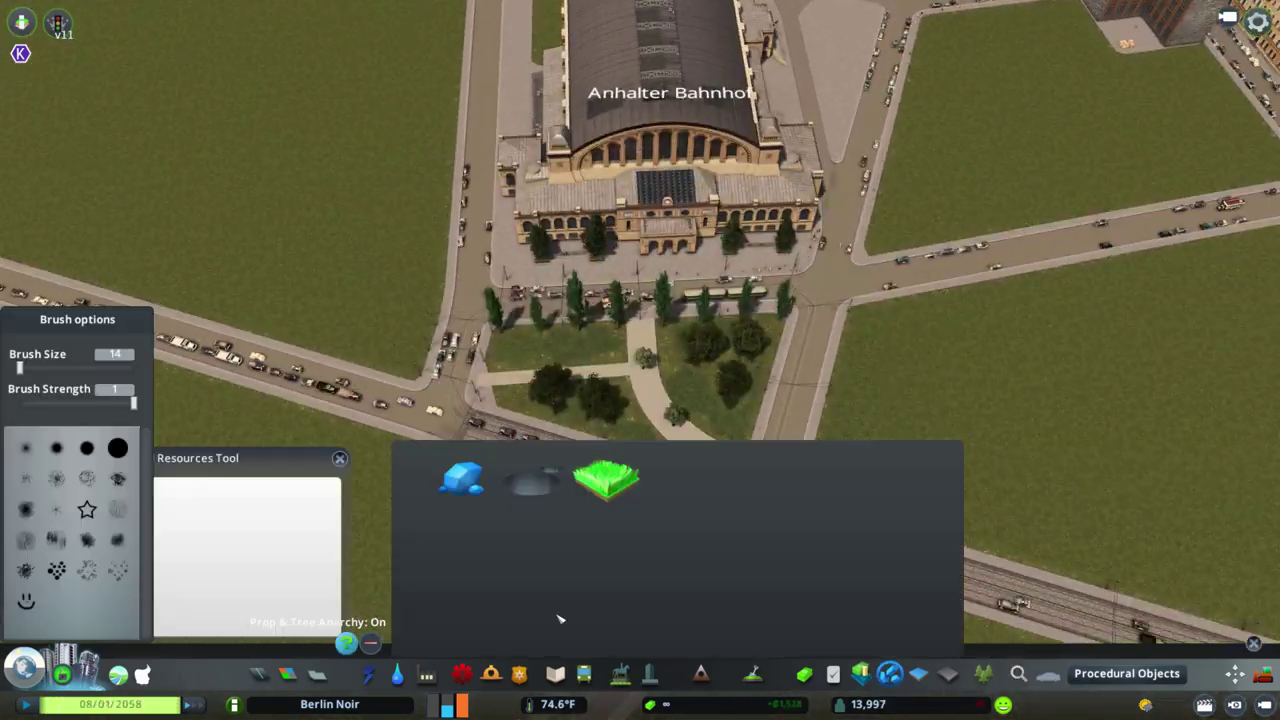
pyautogui.press('s')
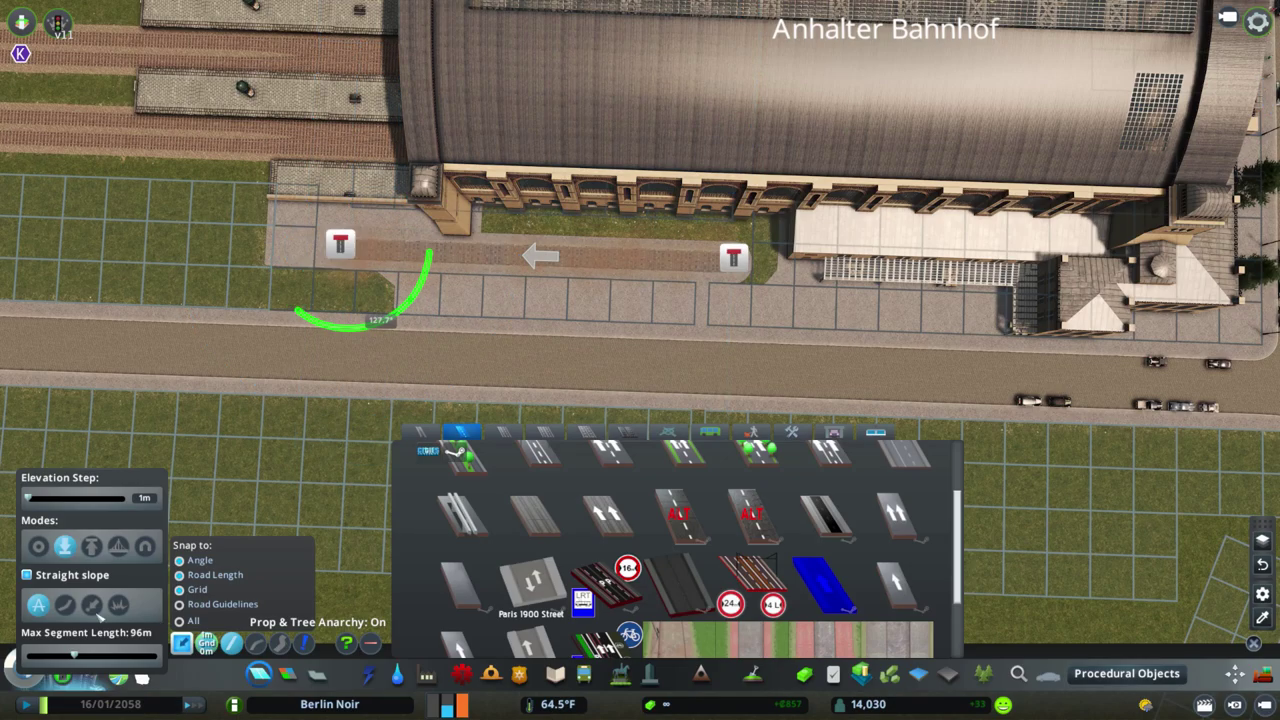
pyautogui.press('m')
pyautogui.scroll(3, 808, 283)
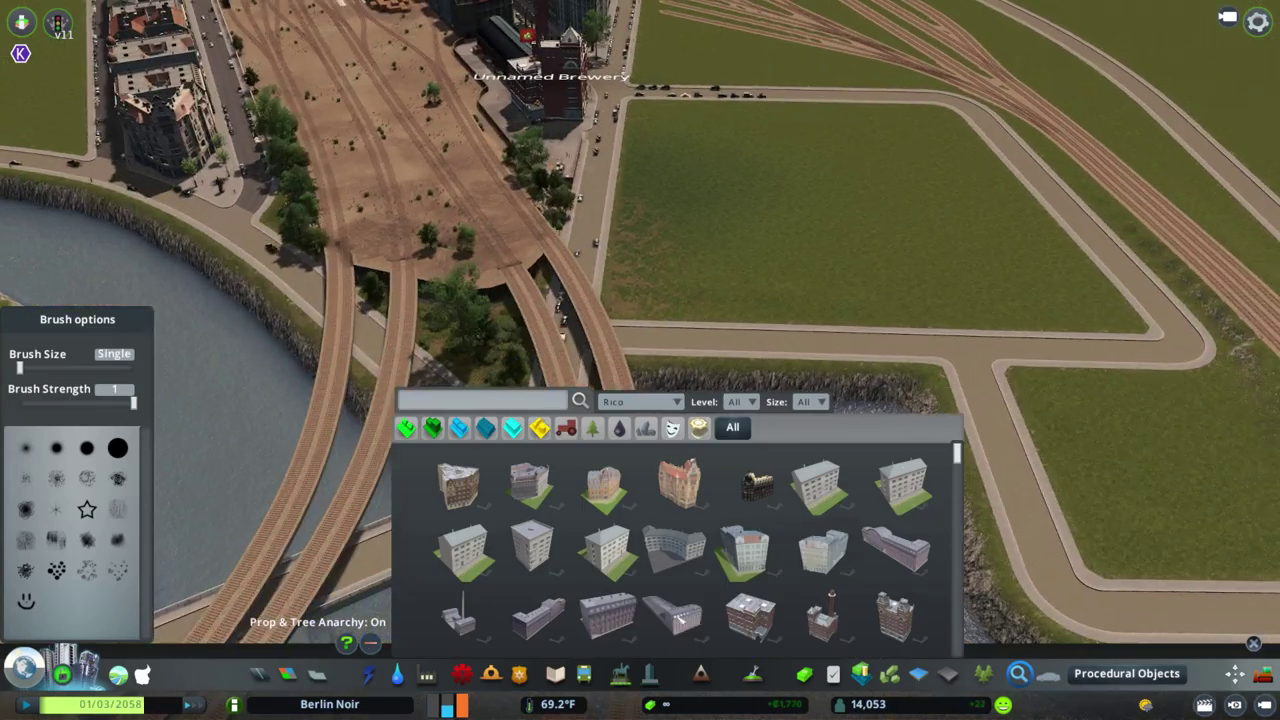
# Pick the RICO station-office building in Find It and browse other building categories
pyautogui.click(678, 619)
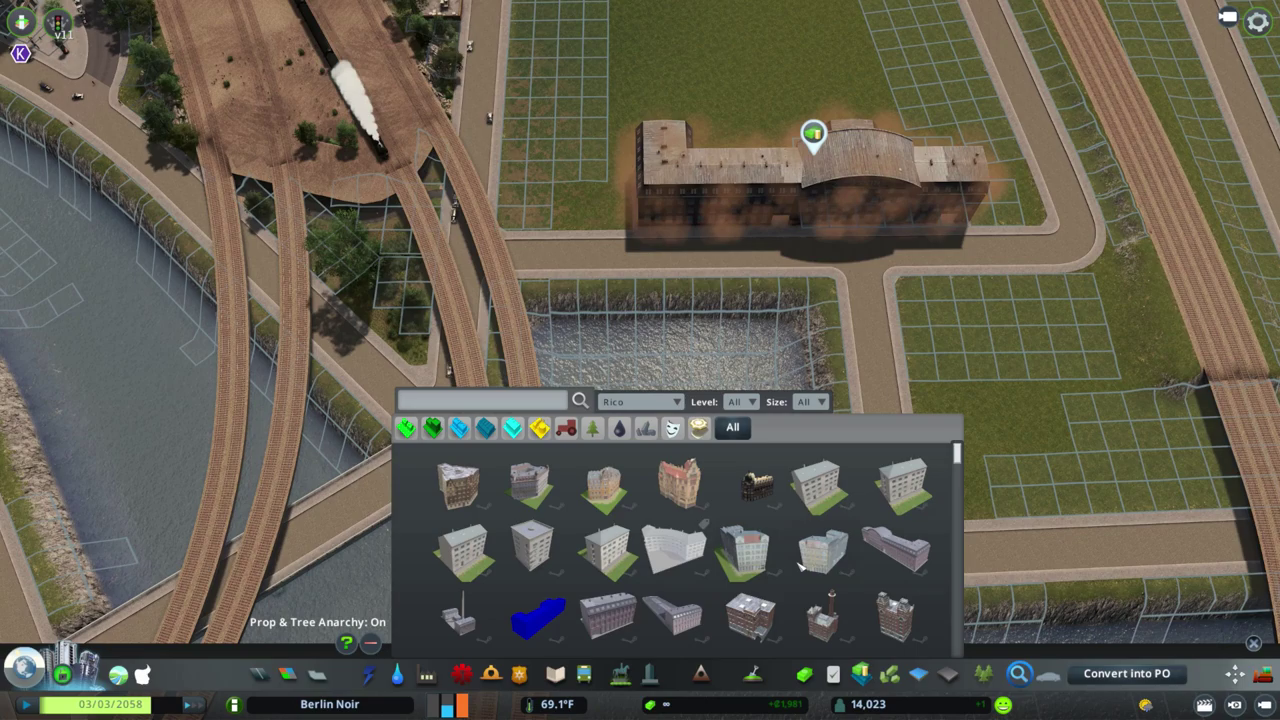
pyautogui.click(538, 427)
pyautogui.click(512, 427)
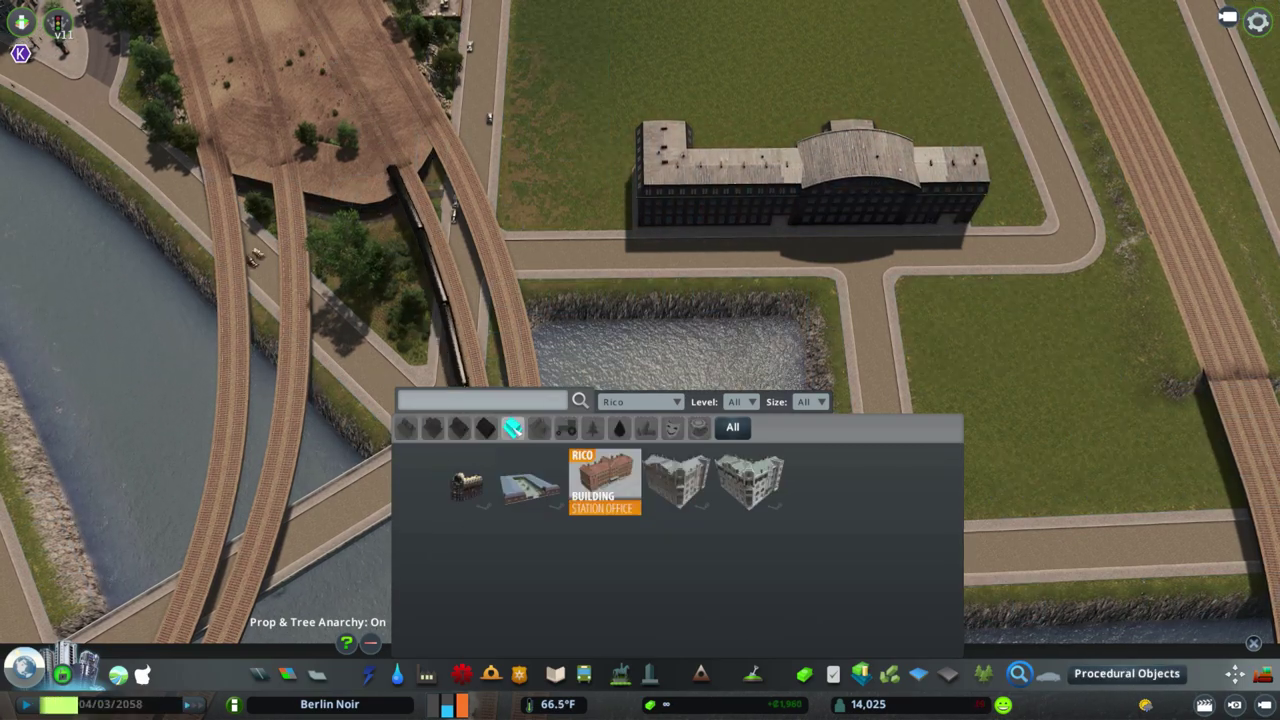
pyautogui.click(645, 427)
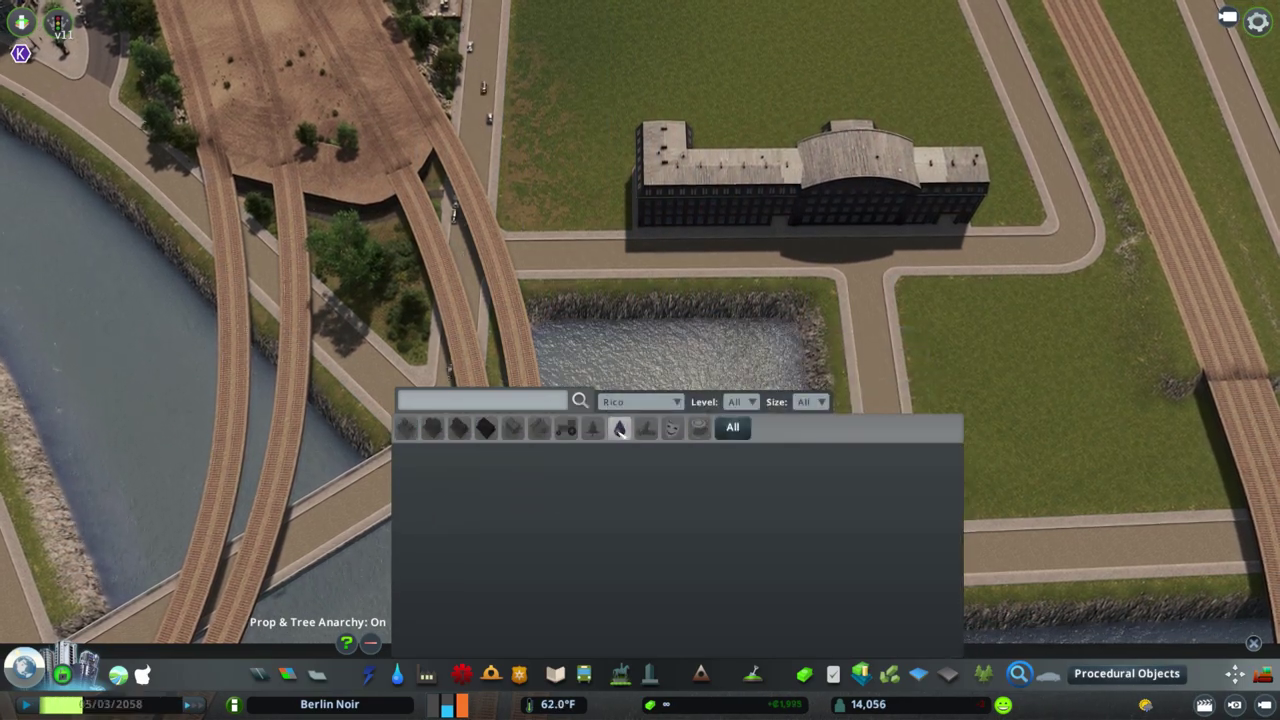
pyautogui.press('w')
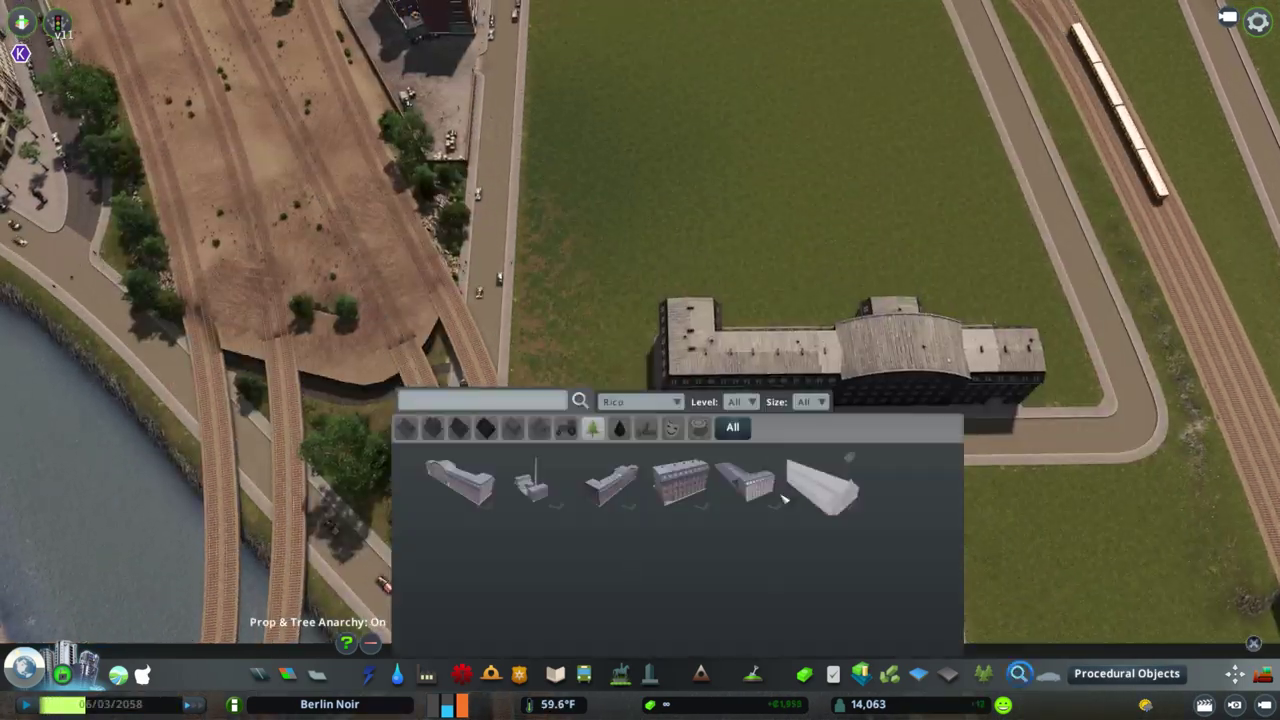
# Convert the placed building into Procedural Objects for editing
pyautogui.hotkey('ctrl', 'p')
pyautogui.press('e')
pyautogui.scroll(3, 795, 340)
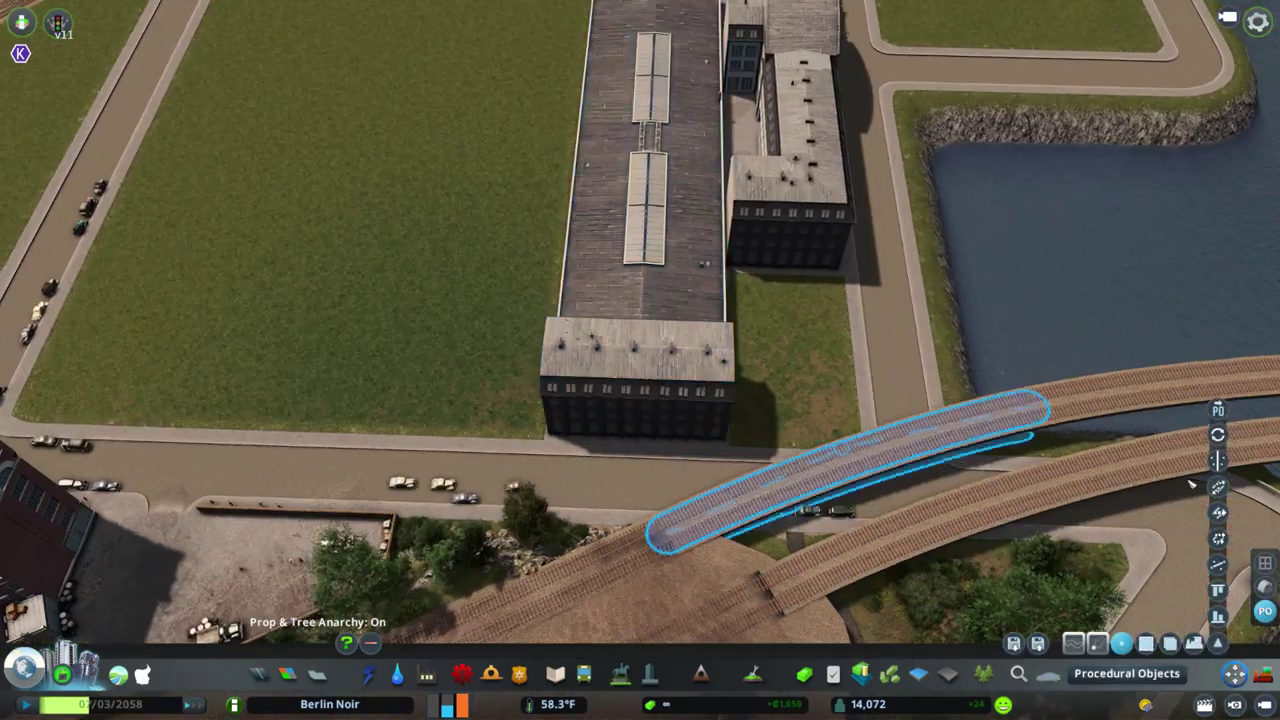
pyautogui.scroll(3, 709, 305)
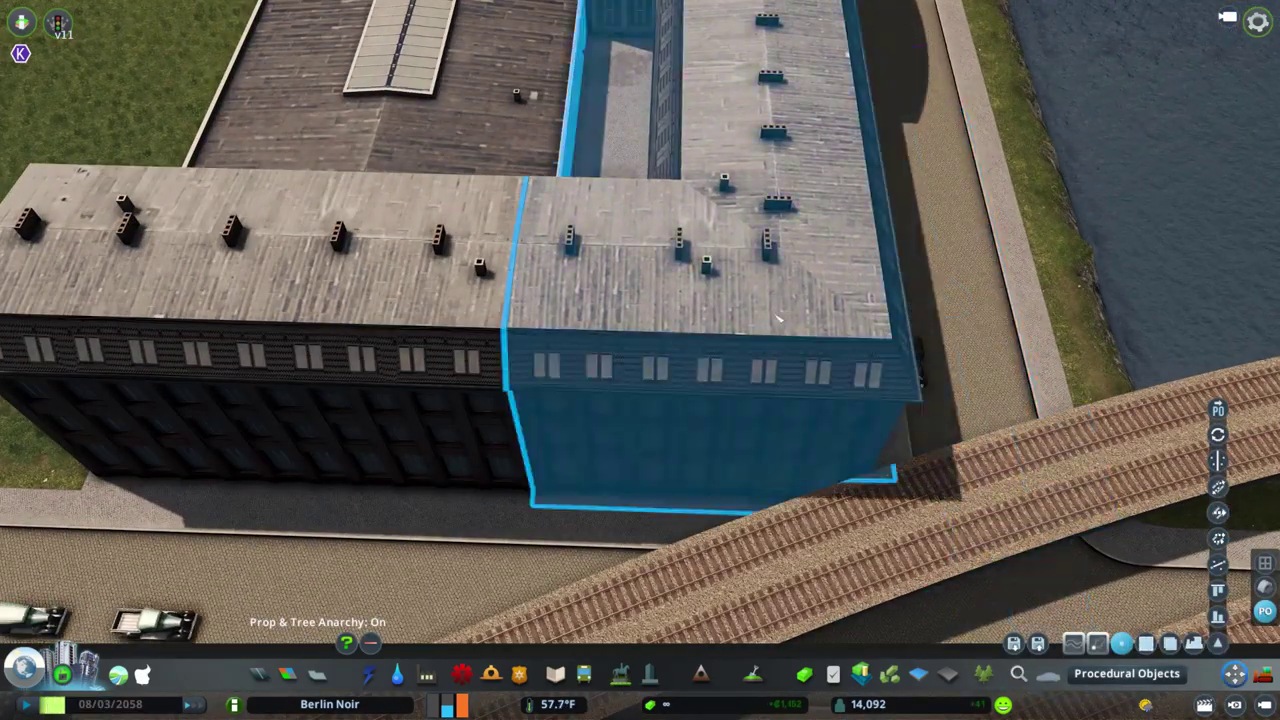
pyautogui.scroll(-5, 775, 318)
# Place another building piece from the asset list onto the shed
pyautogui.hotkey('alt', 'f')
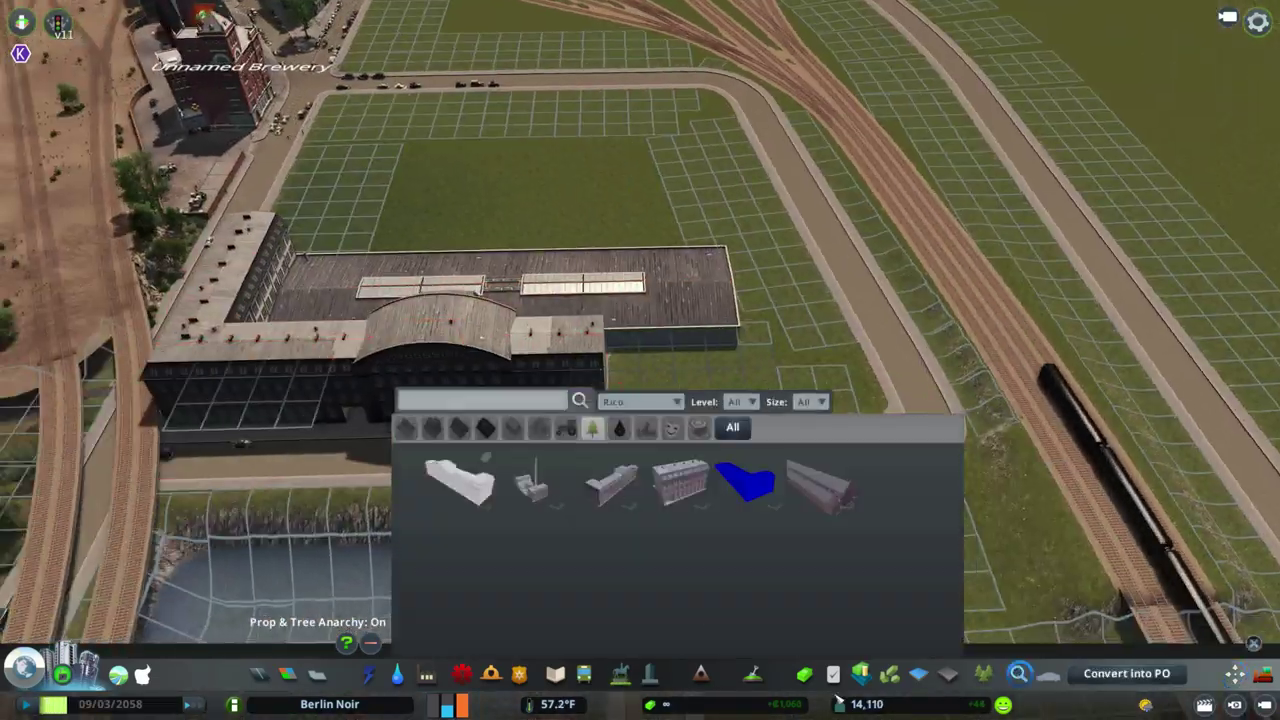
pyautogui.scroll(5, 614, 315)
pyautogui.click(640, 300)
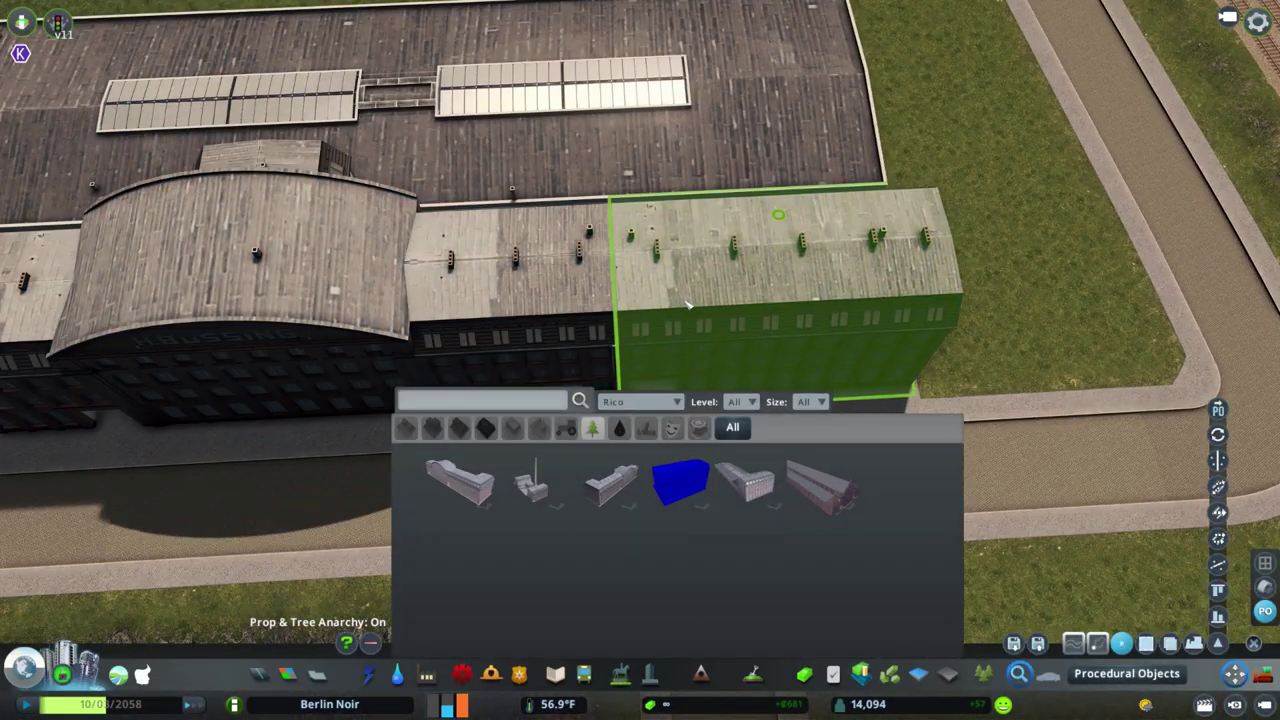
pyautogui.scroll(-5, 688, 305)
pyautogui.press('s')
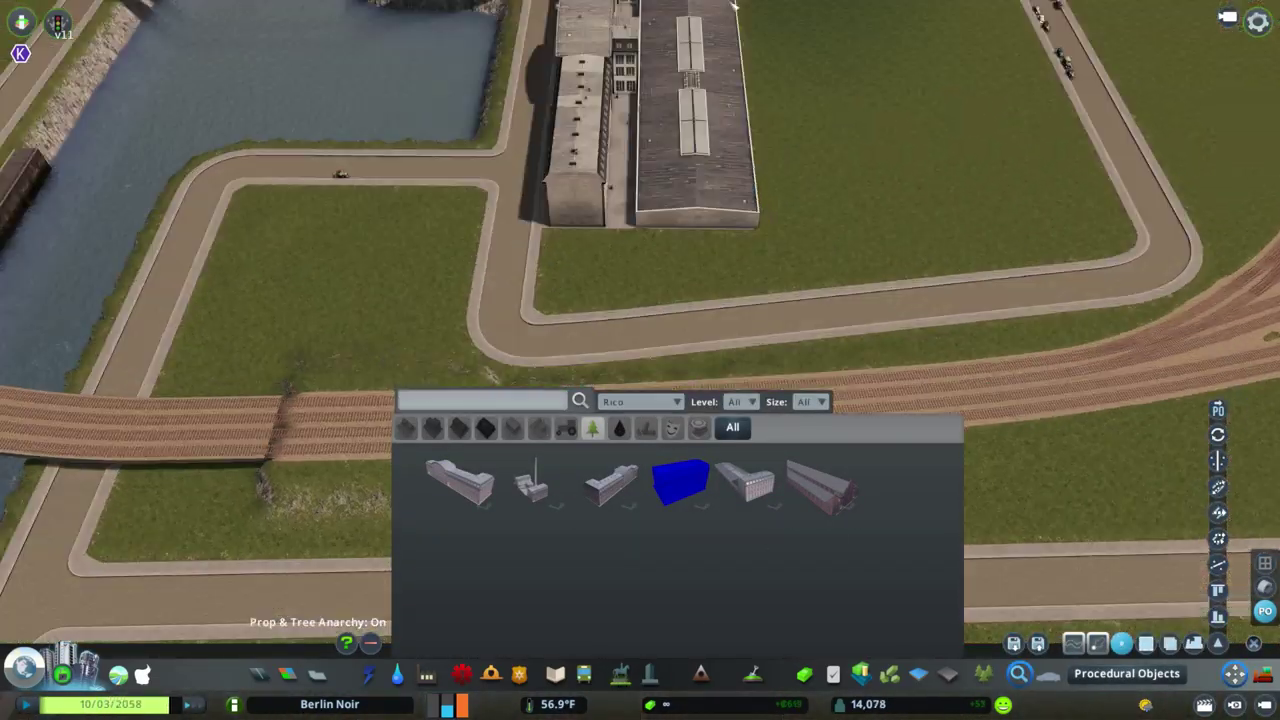
pyautogui.scroll(3, 680, 437)
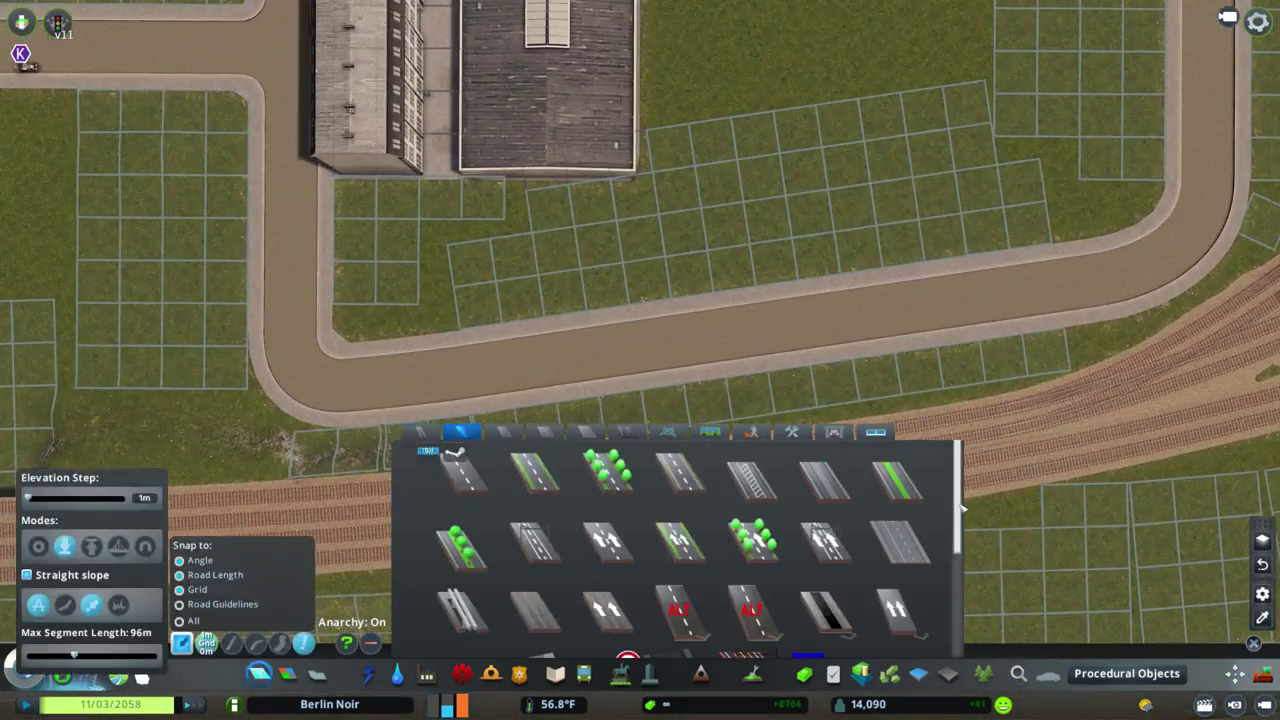
# Choose the low Stone Wall network for edging the grass lots
pyautogui.scroll(-5, 958, 524)
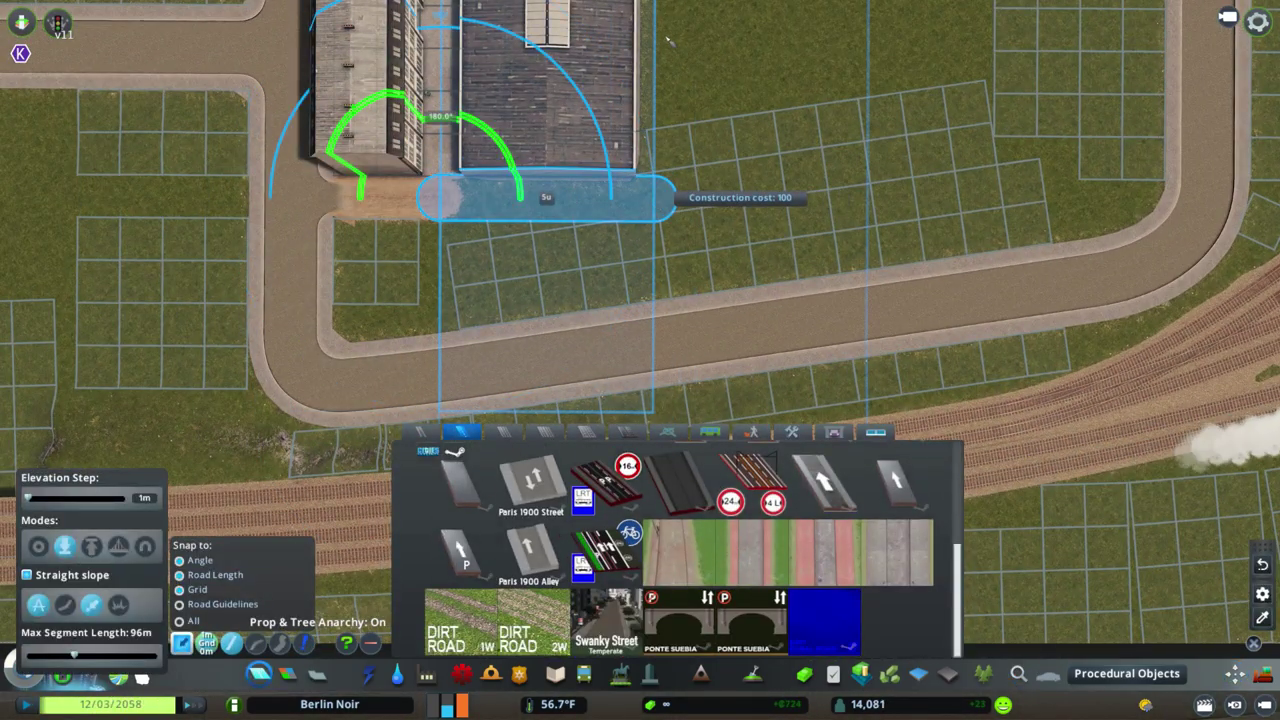
pyautogui.scroll(3, 642, 364)
pyautogui.press('s')
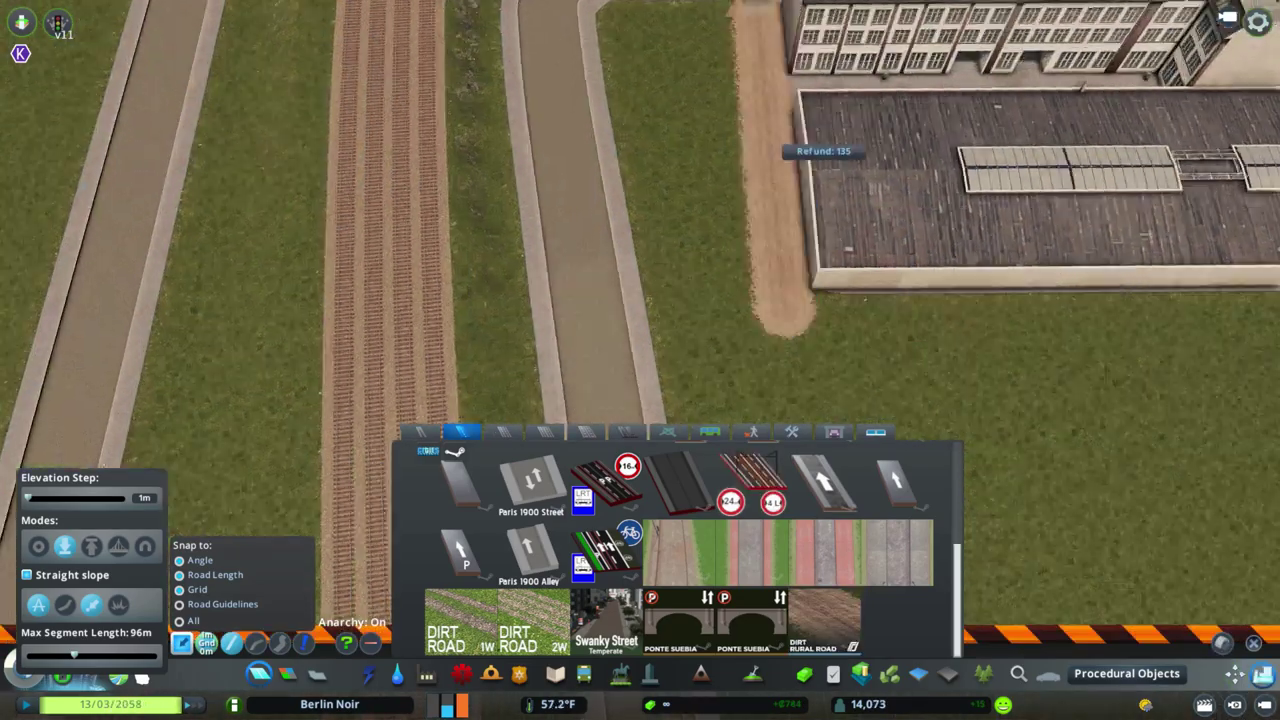
pyautogui.press('w')
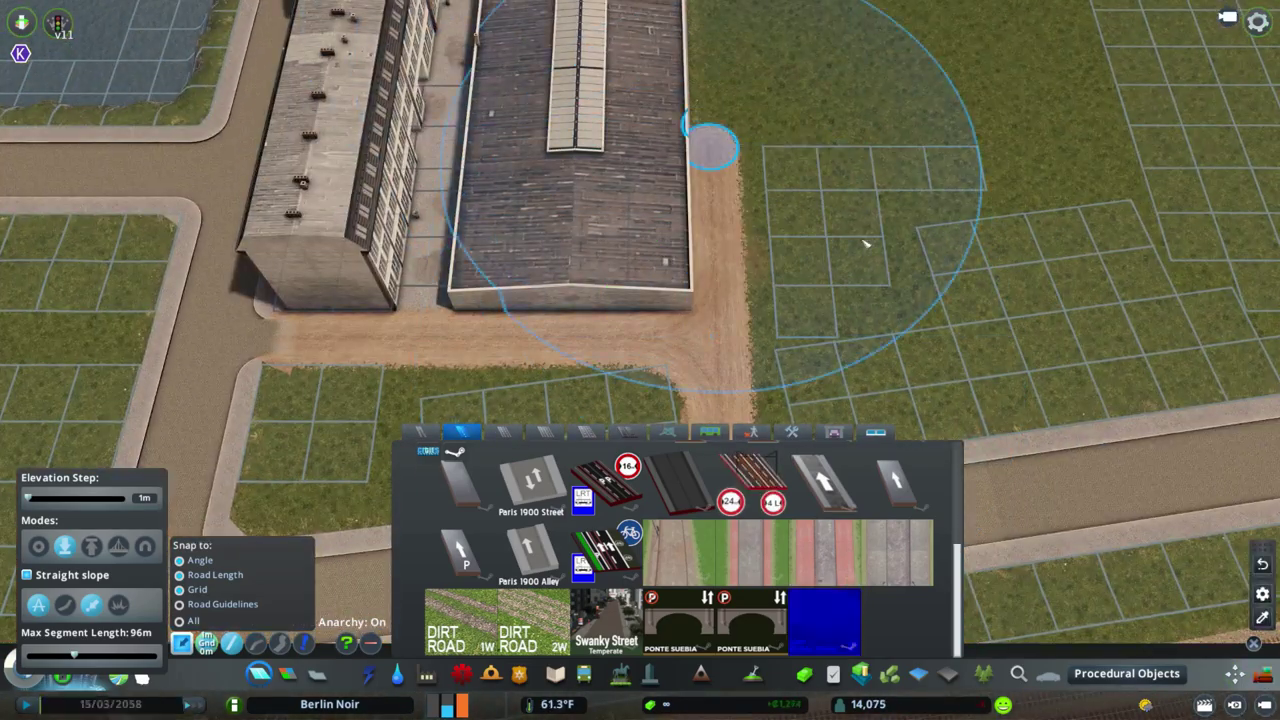
pyautogui.scroll(-3, 857, 229)
pyautogui.hotkey('ctrl', 'p')
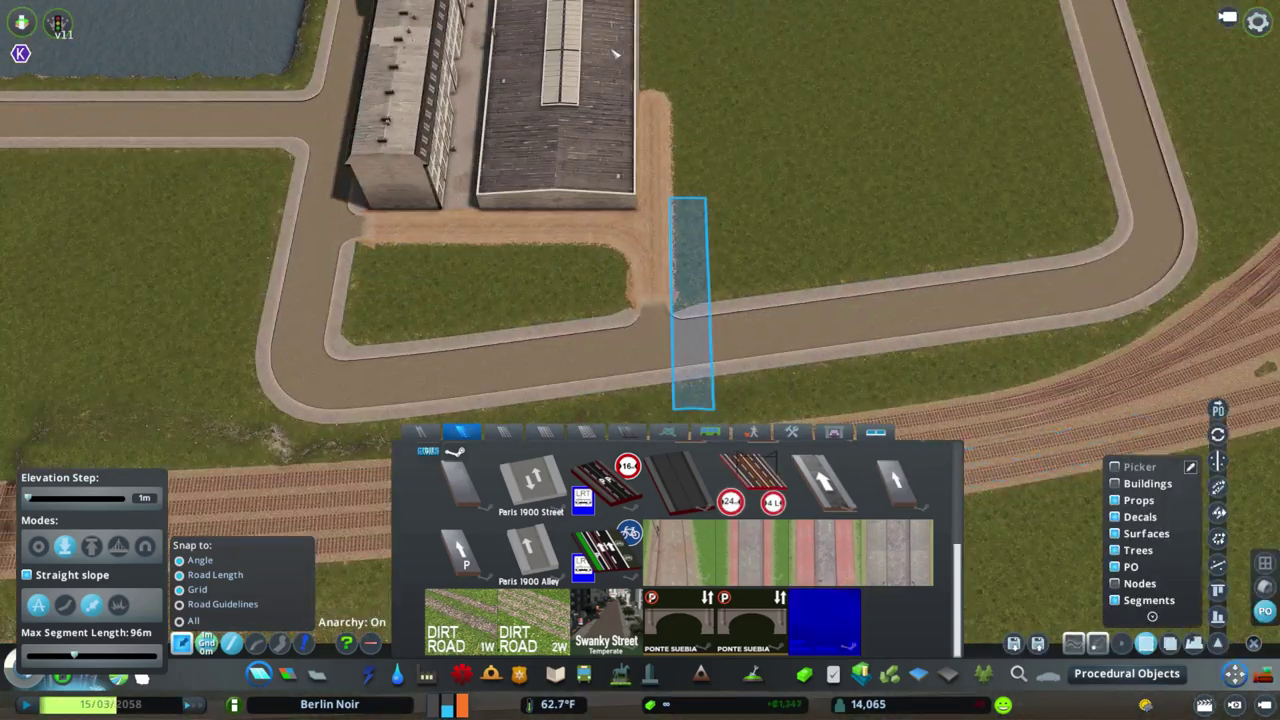
pyautogui.scroll(3, 665, 290)
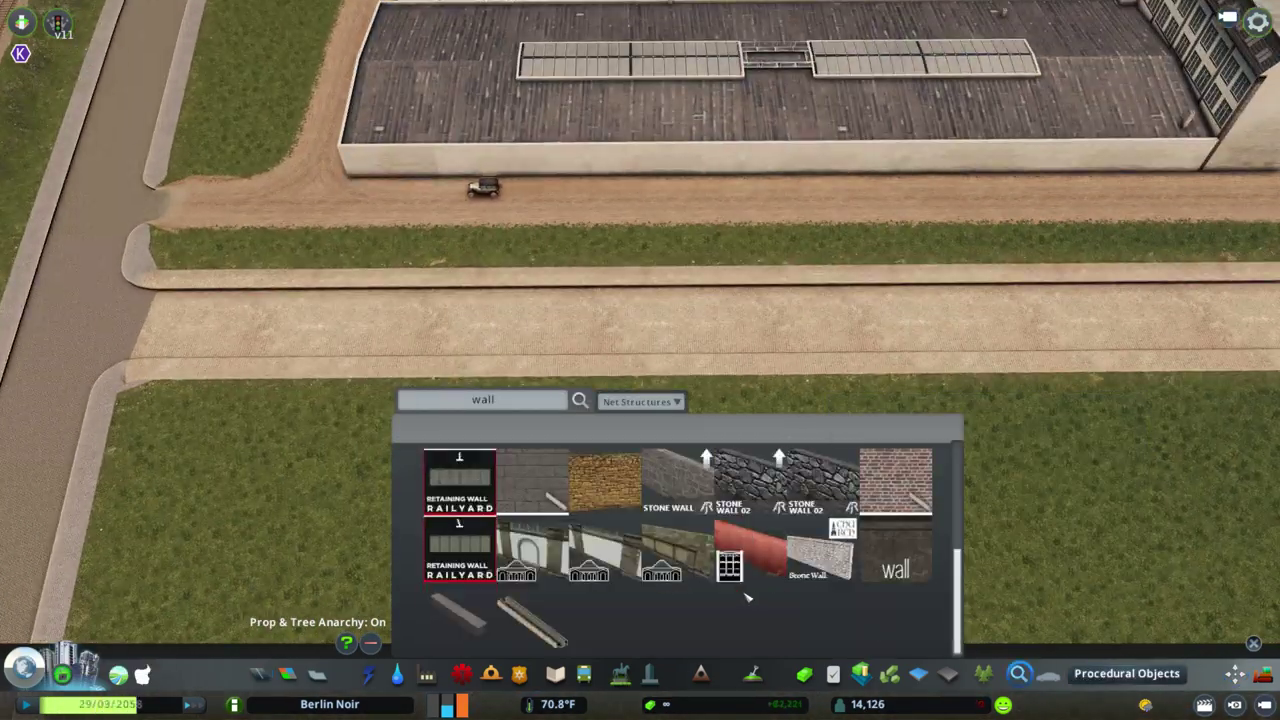
pyautogui.scroll(1, 748, 597)
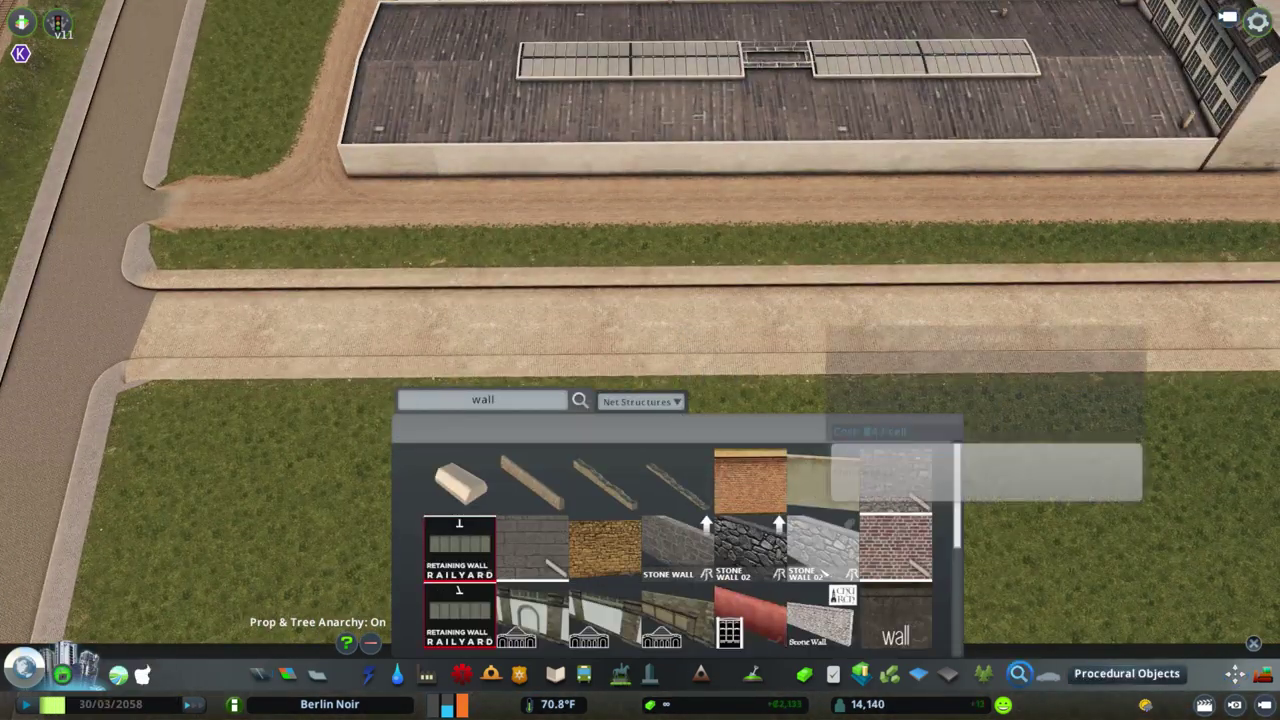
pyautogui.click(677, 545)
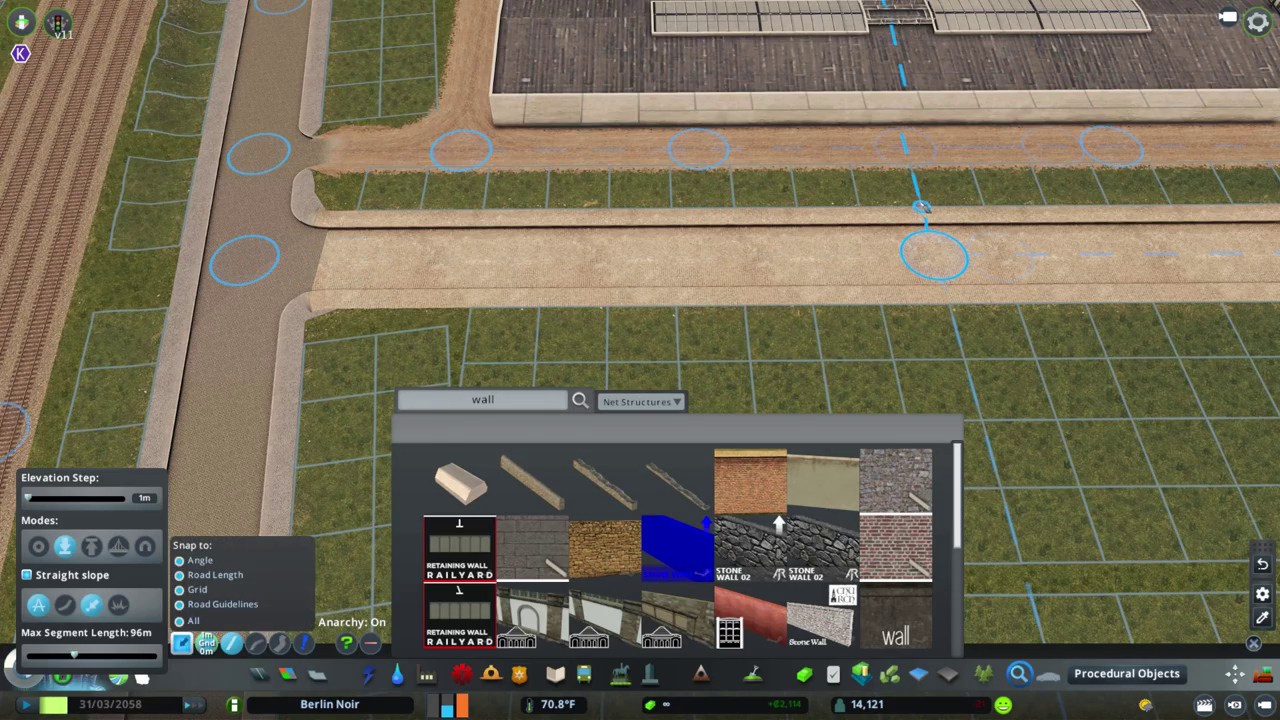
# Discard the stray vertical wall segment at the strip's far end by the railway
pyautogui.scroll(2, 815, 207)
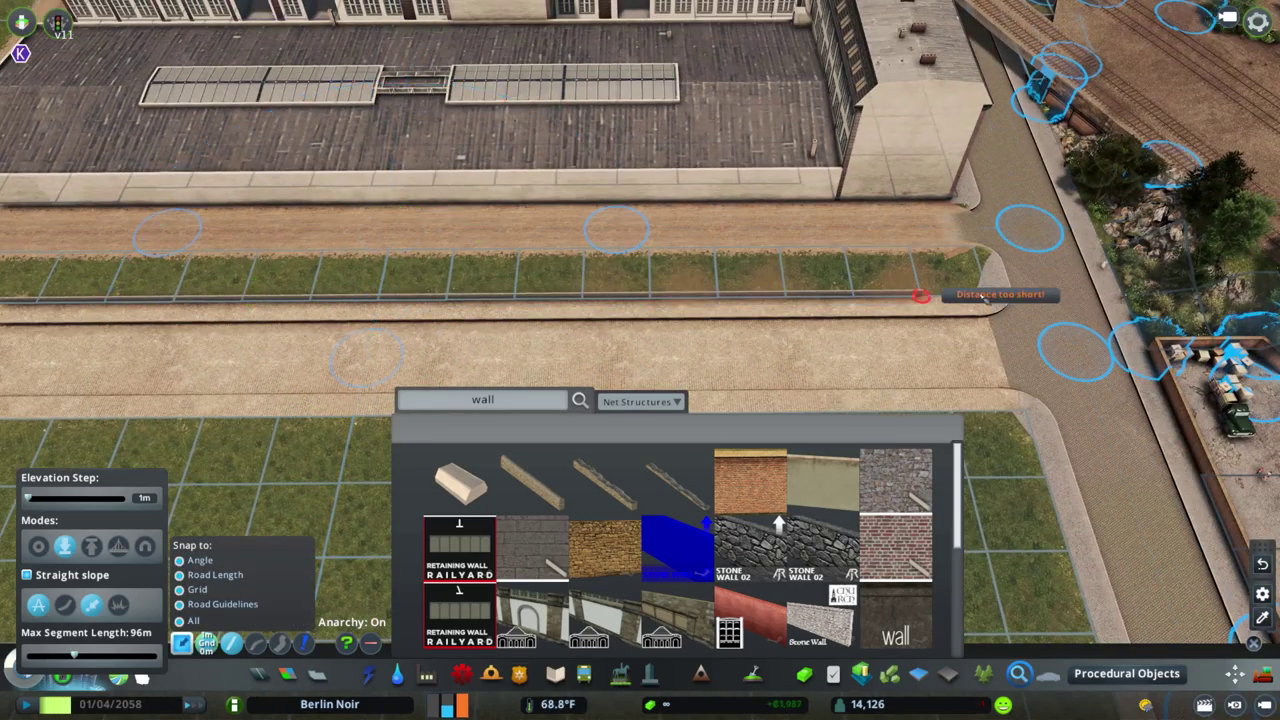
pyautogui.press('a')
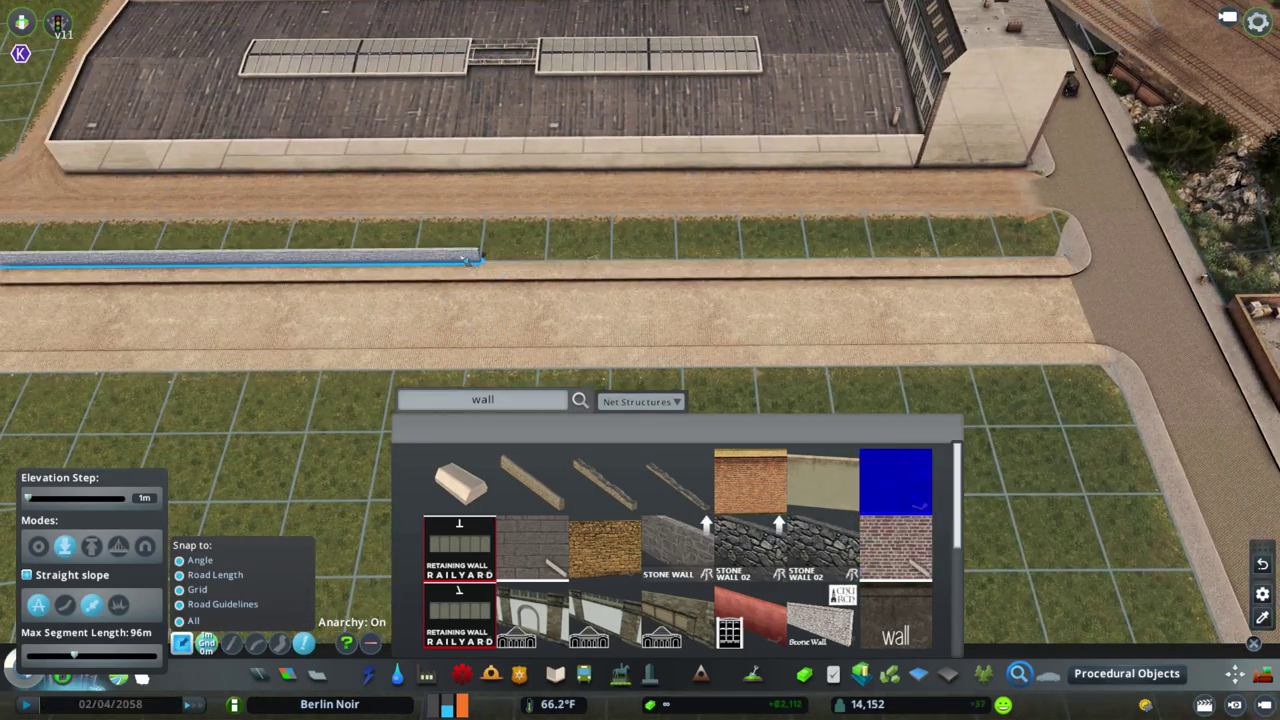
pyautogui.press('d')
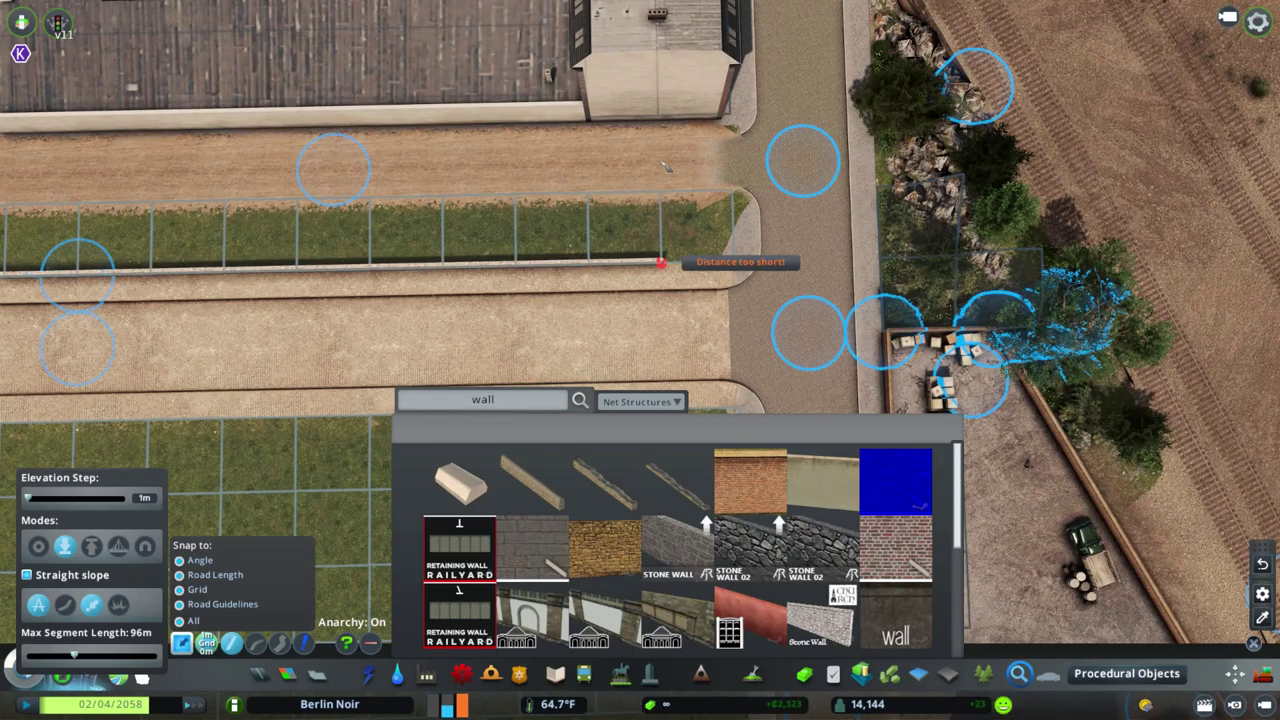
pyautogui.press('a')
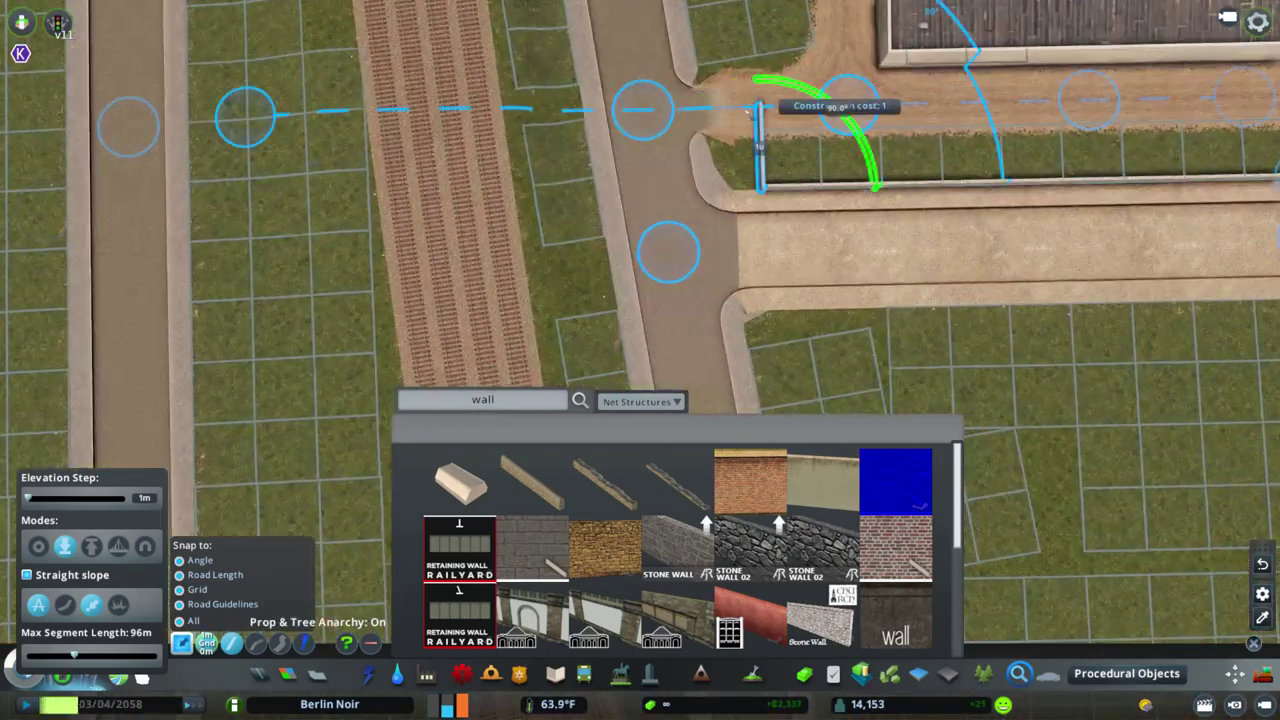
pyautogui.press('m')
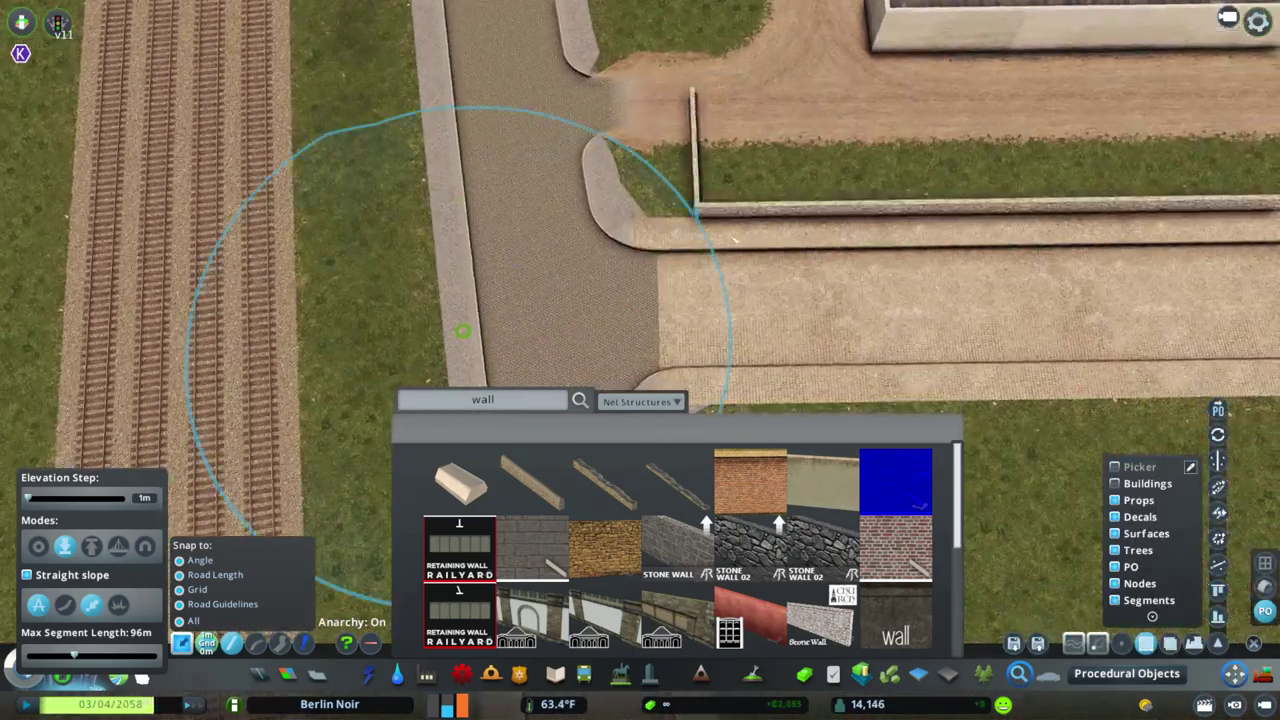
pyautogui.press('w')
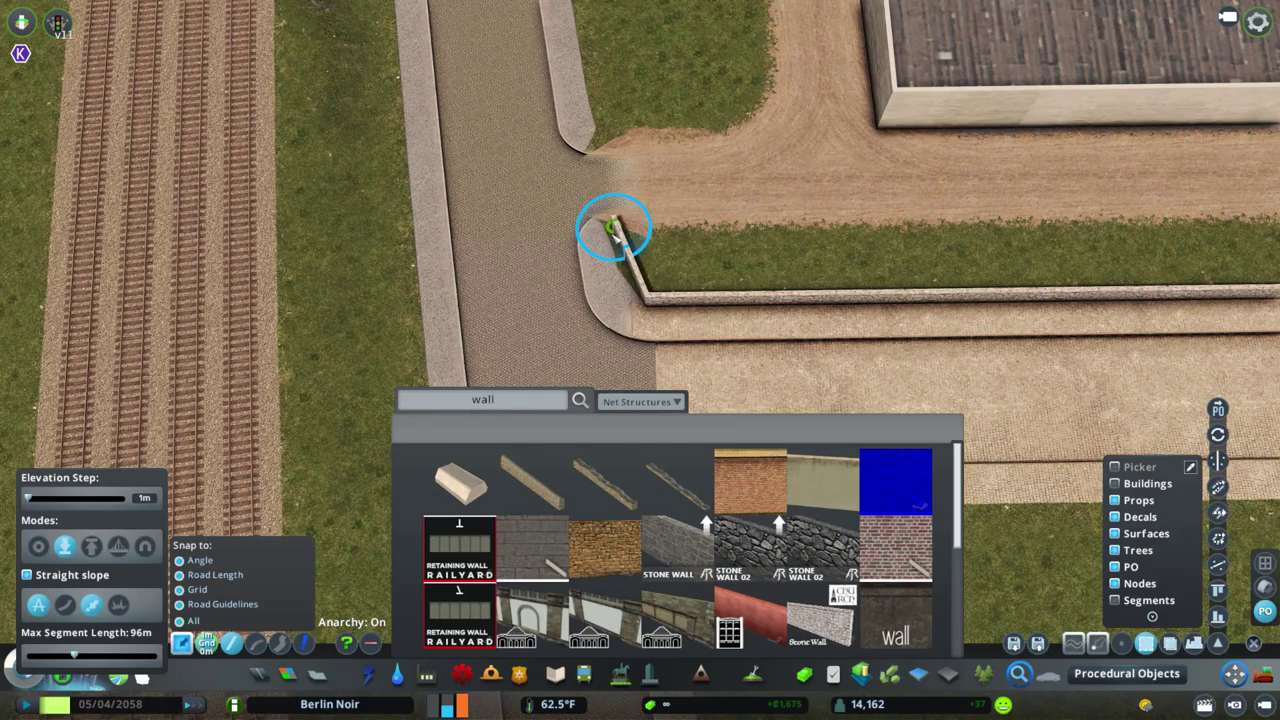
pyautogui.press('d')
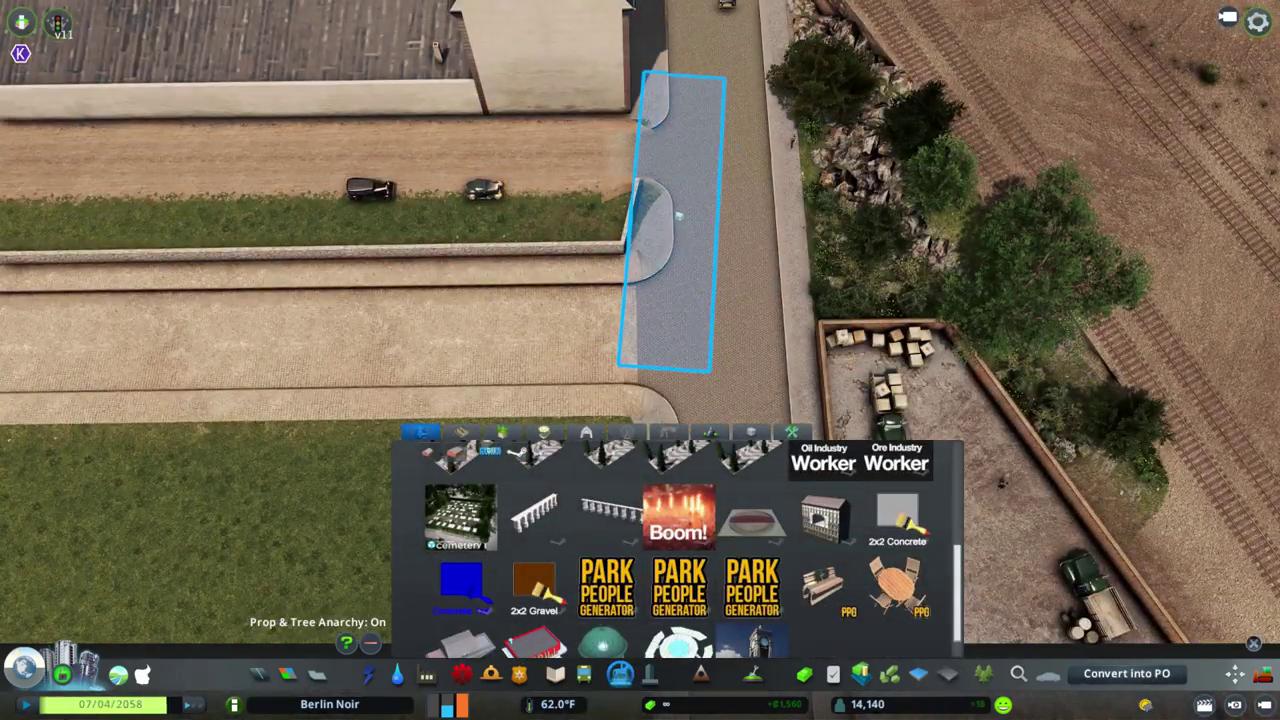
pyautogui.hotkey('ctrl', 'p')
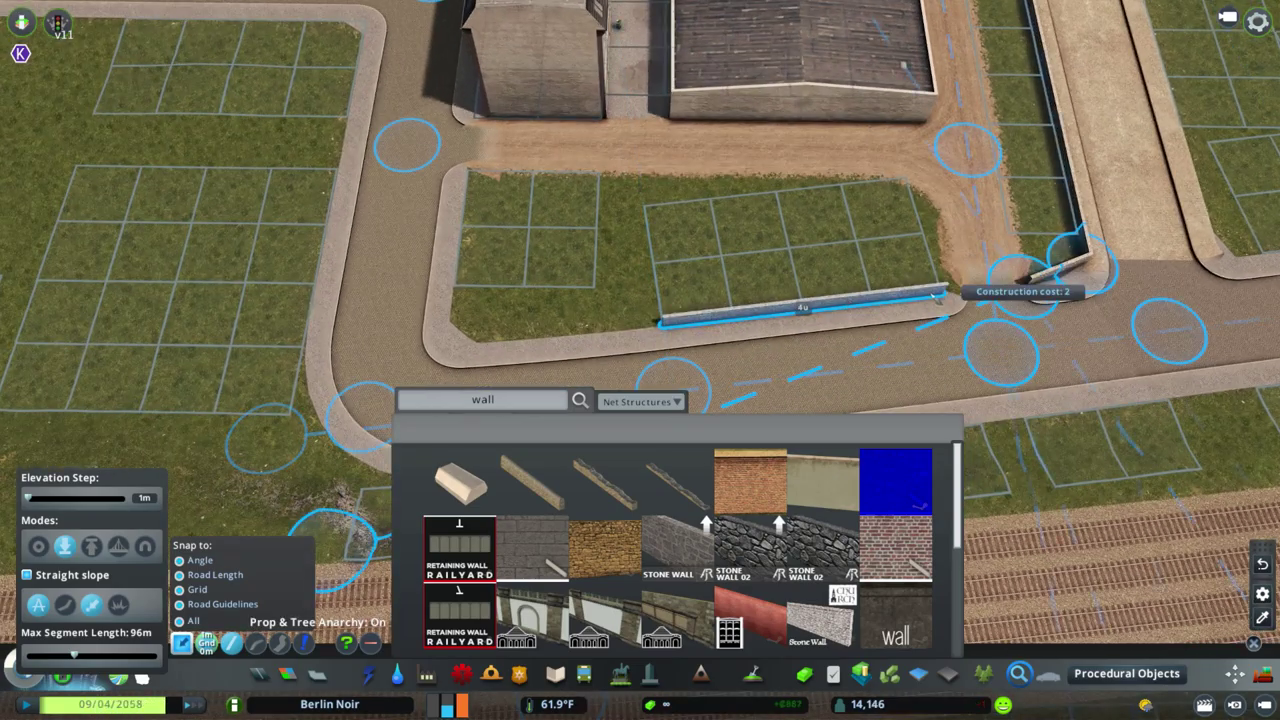
pyautogui.rightClick(480, 383)
# Continue the stone wall from the existing wall's end along the lot edge
pyautogui.click(665, 320)
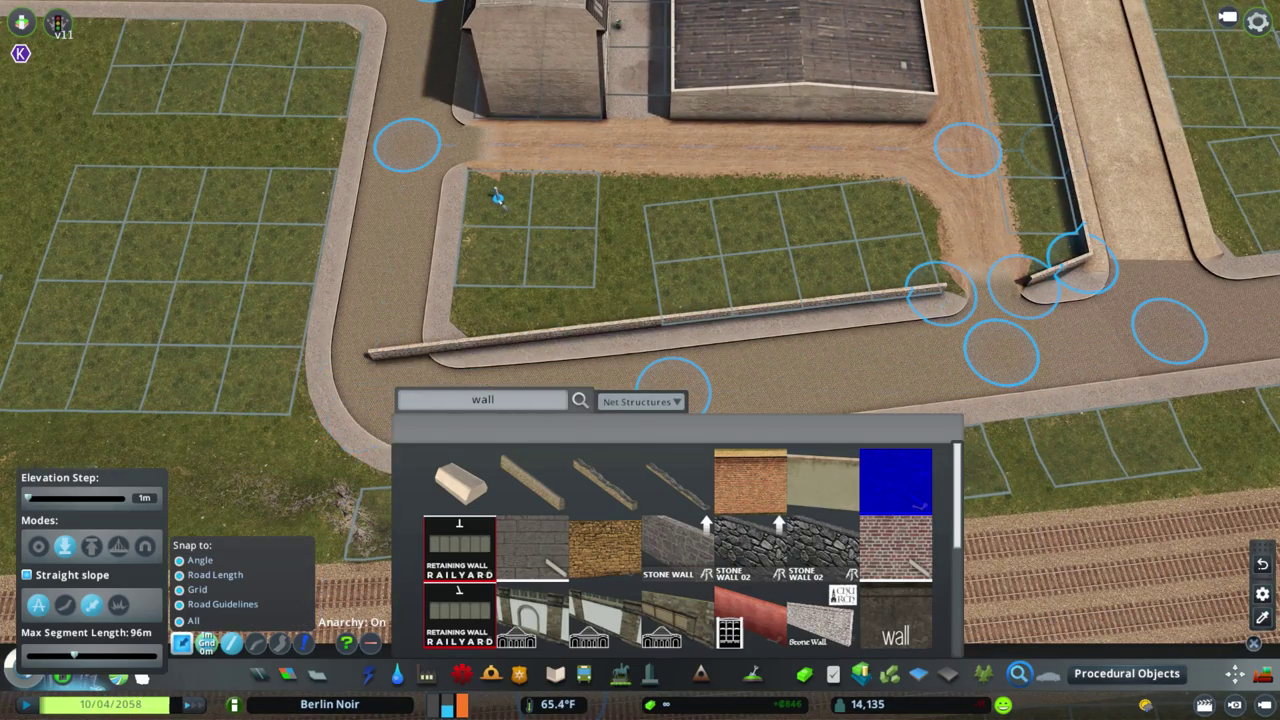
pyautogui.scroll(5, 497, 197)
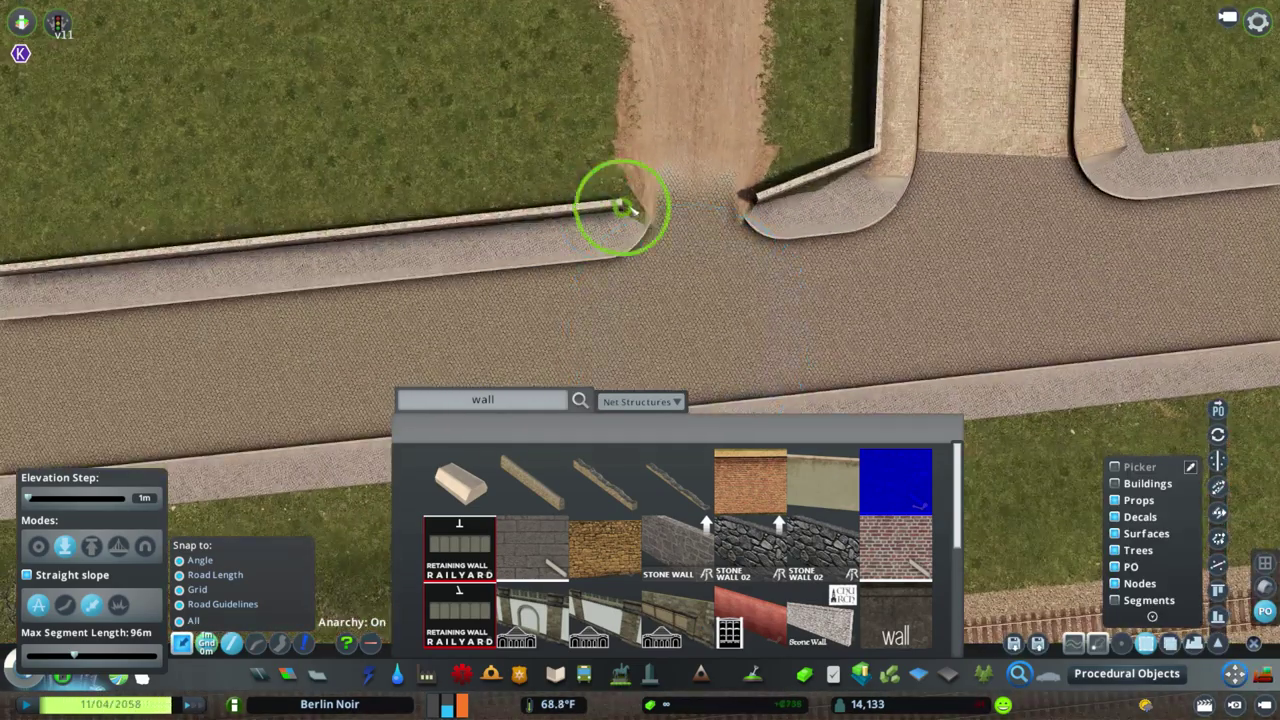
pyautogui.scroll(-5, 632, 207)
pyautogui.scroll(5, 566, 322)
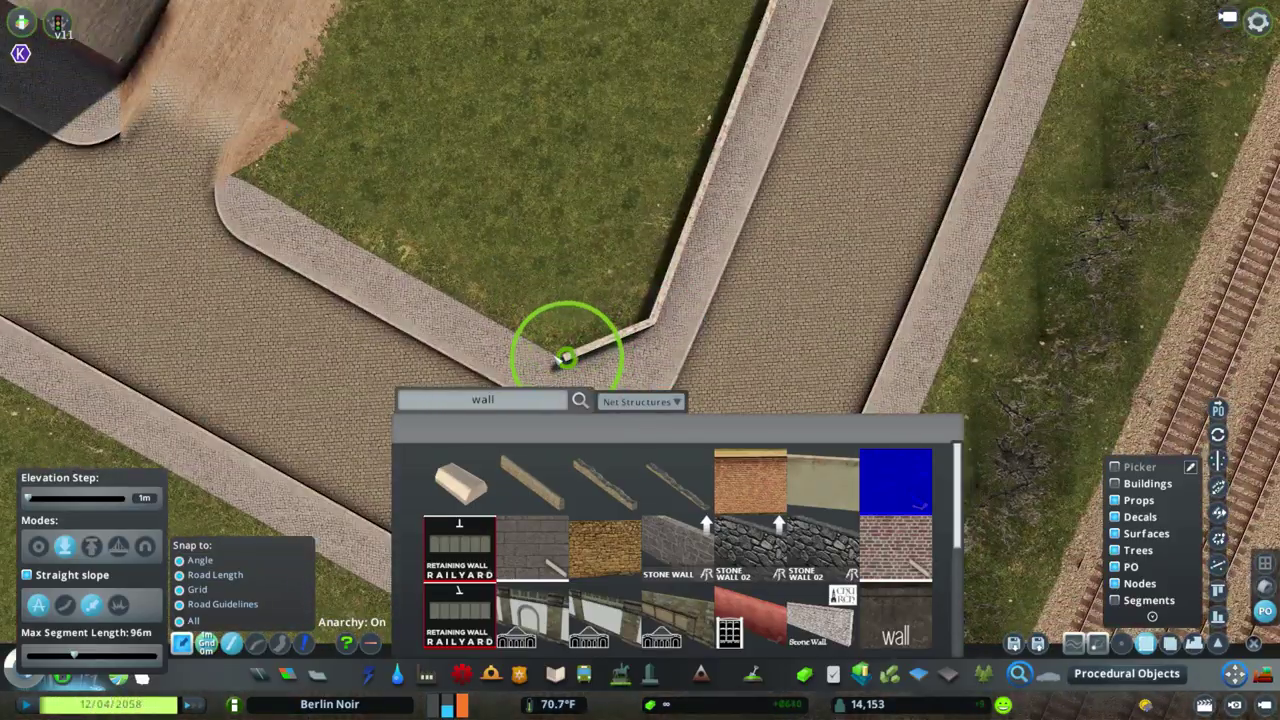
pyautogui.scroll(-2, 566, 357)
pyautogui.scroll(3, 600, 245)
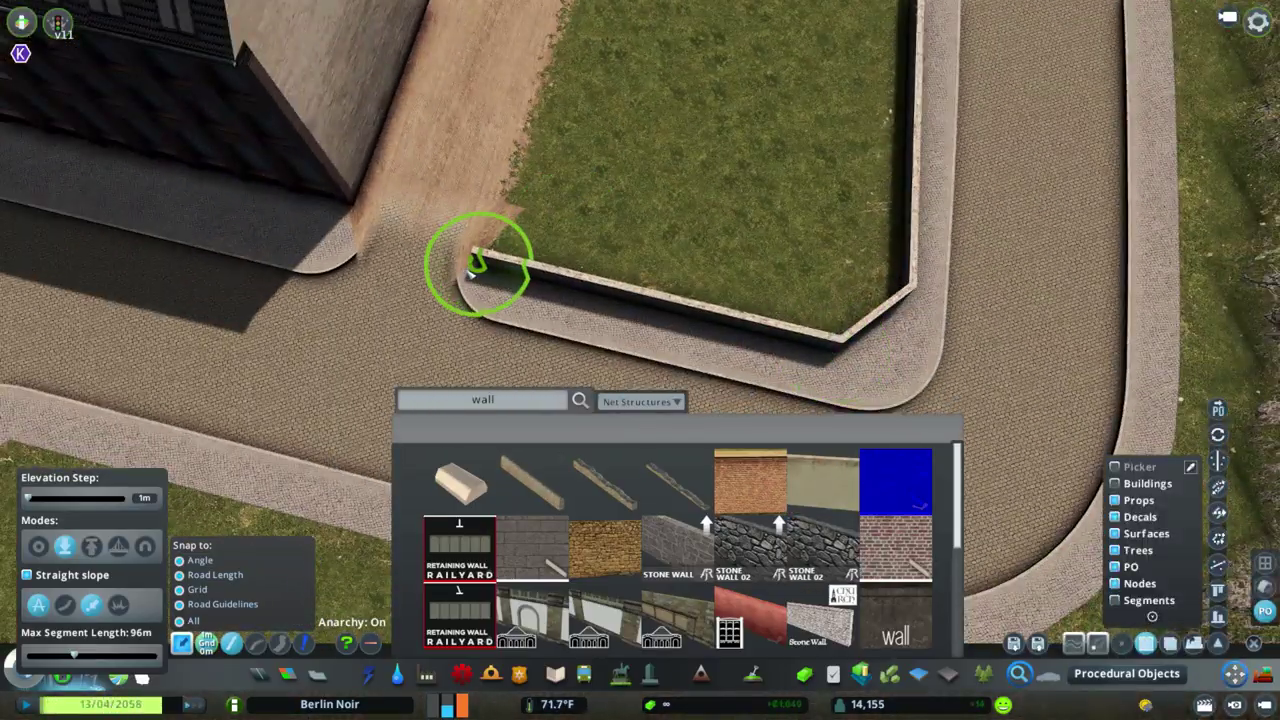
pyautogui.scroll(-3, 474, 270)
pyautogui.scroll(3, 657, 163)
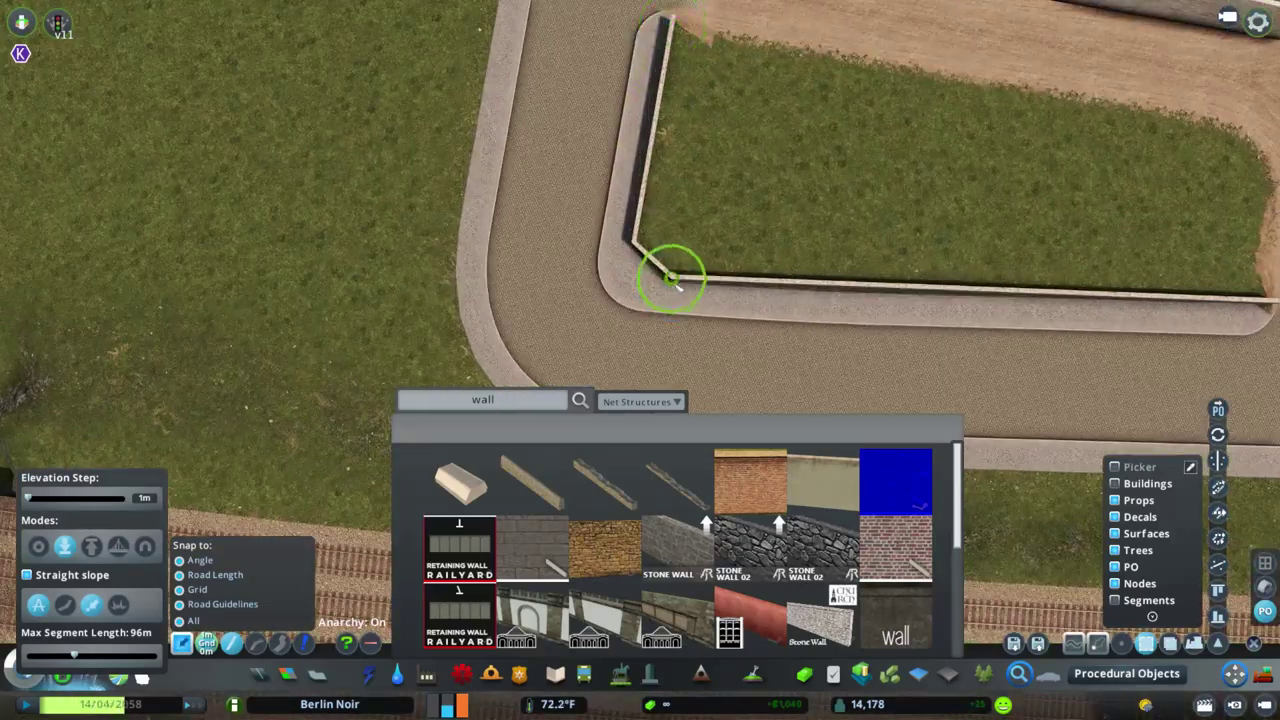
# Adjust the walls on the neighbouring walled lots with Move It
pyautogui.press('d')
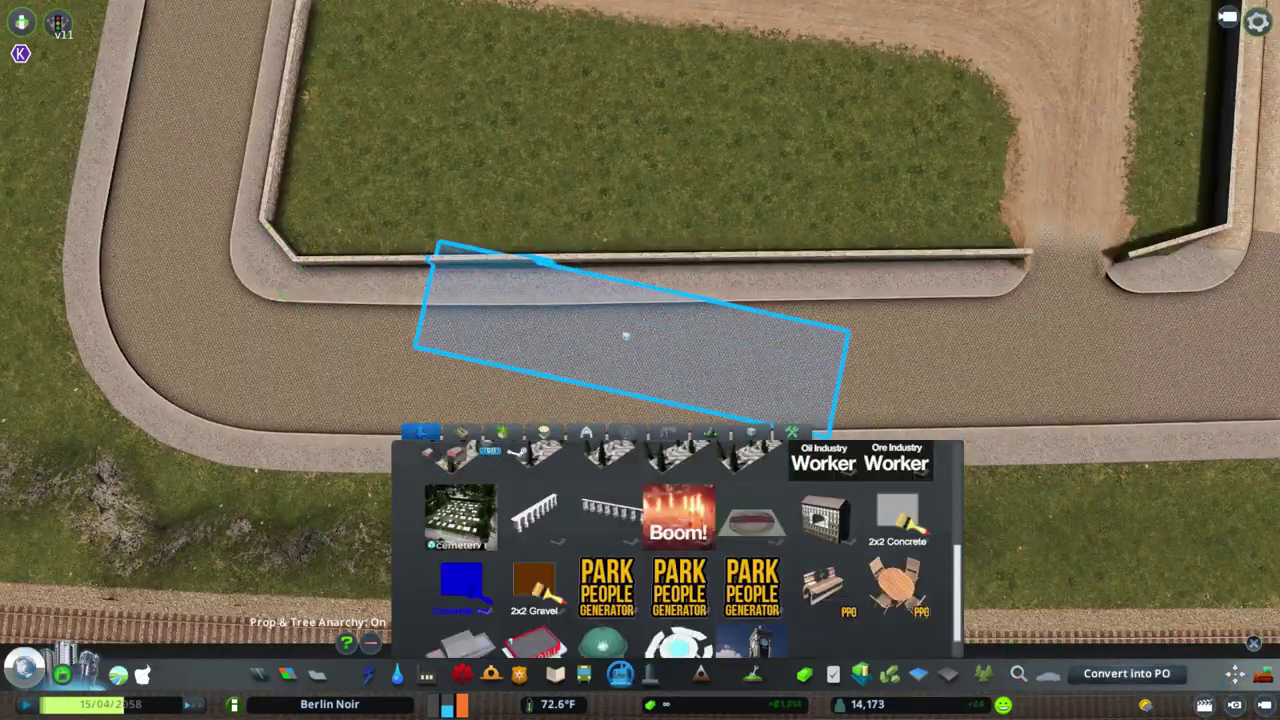
pyautogui.scroll(-3, 991, 380)
pyautogui.press('w')
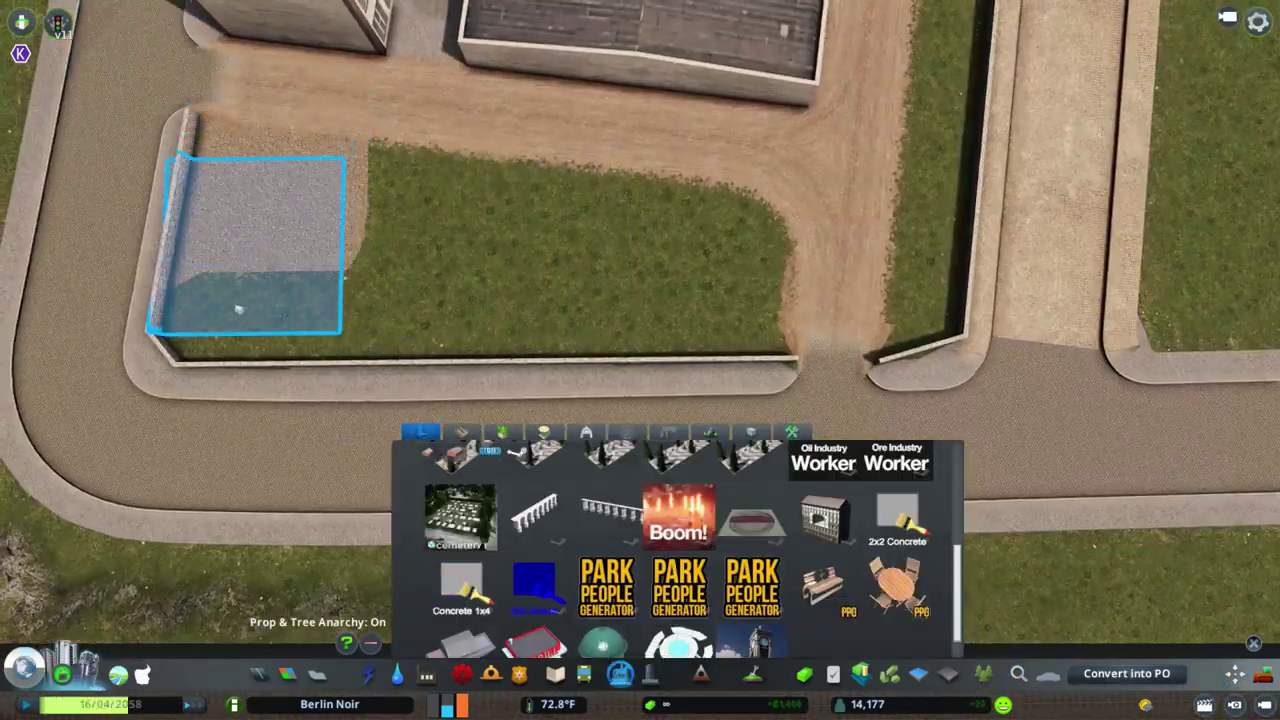
pyautogui.scroll(3, 521, 295)
pyautogui.scroll(-3, 852, 200)
pyautogui.scroll(3, 587, 292)
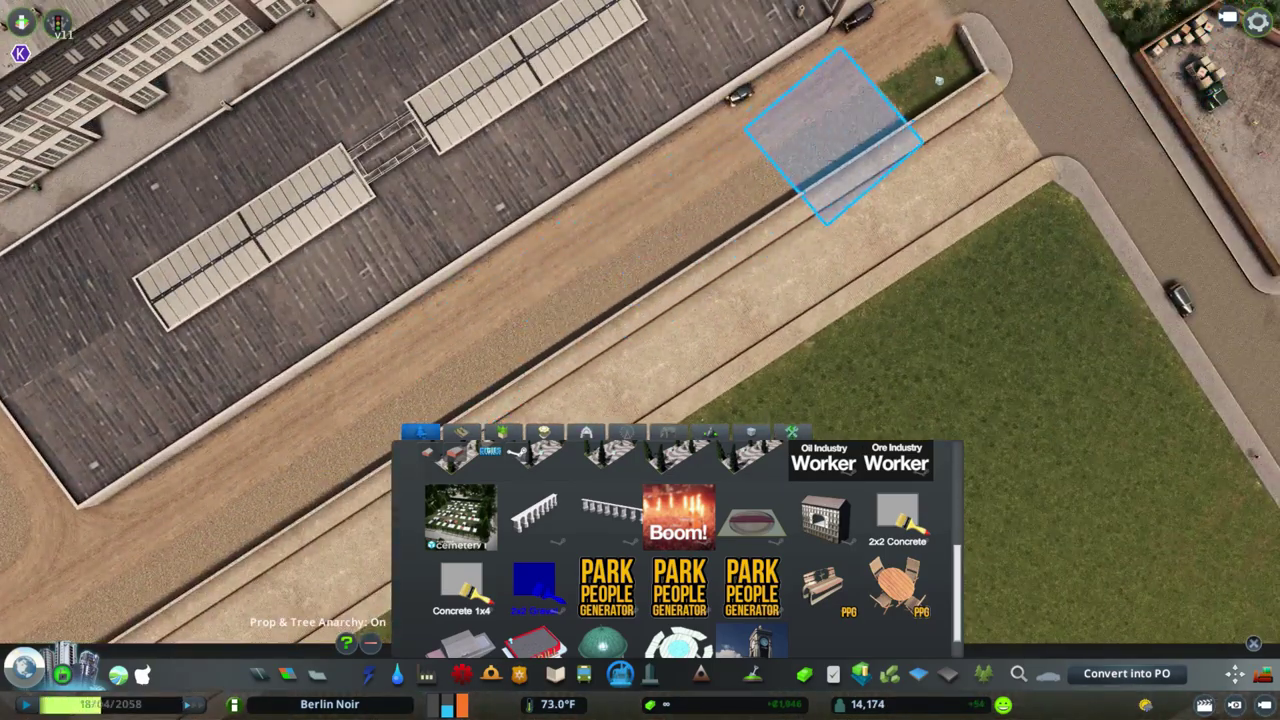
pyautogui.press('w')
pyautogui.press('m')
pyautogui.scroll(-3, 478, 220)
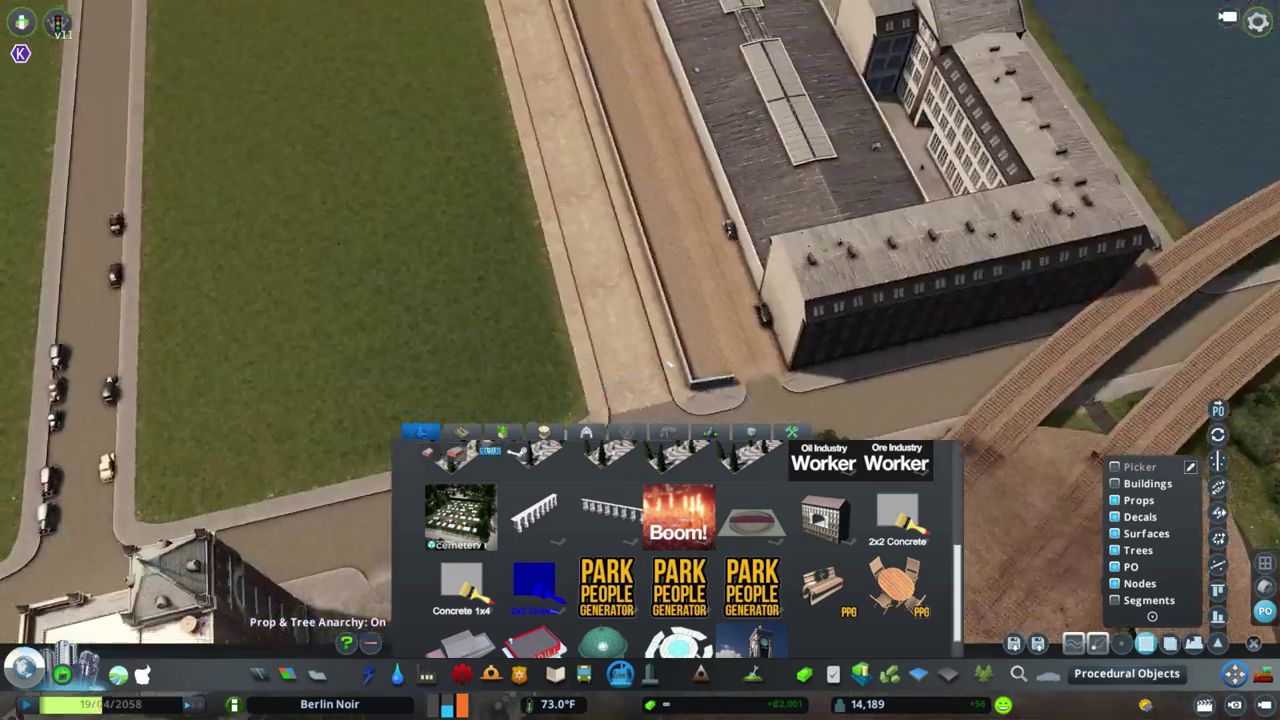
pyautogui.press('w')
pyautogui.scroll(3, 703, 205)
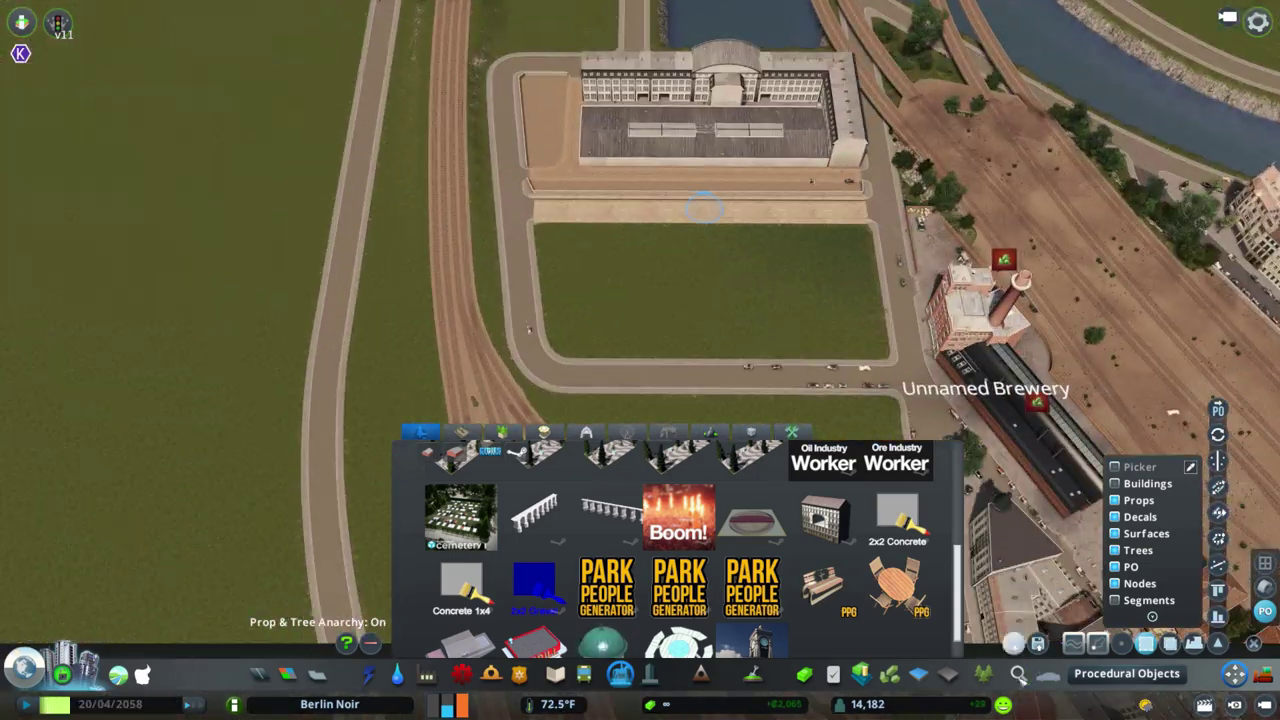
pyautogui.press('r')
pyautogui.scroll(2, 614, 401)
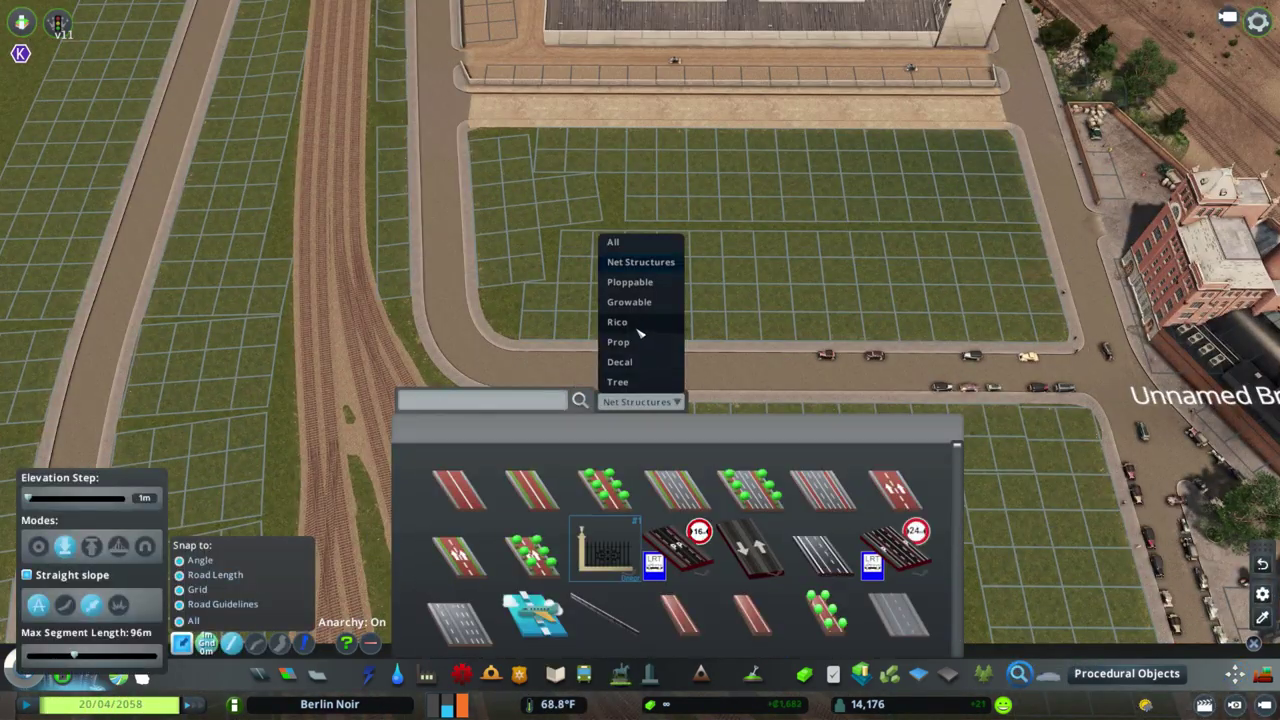
# Filter Find It to Growable buildings and pick the U-shaped, then the tall narrow corner building
pyautogui.click(629, 301)
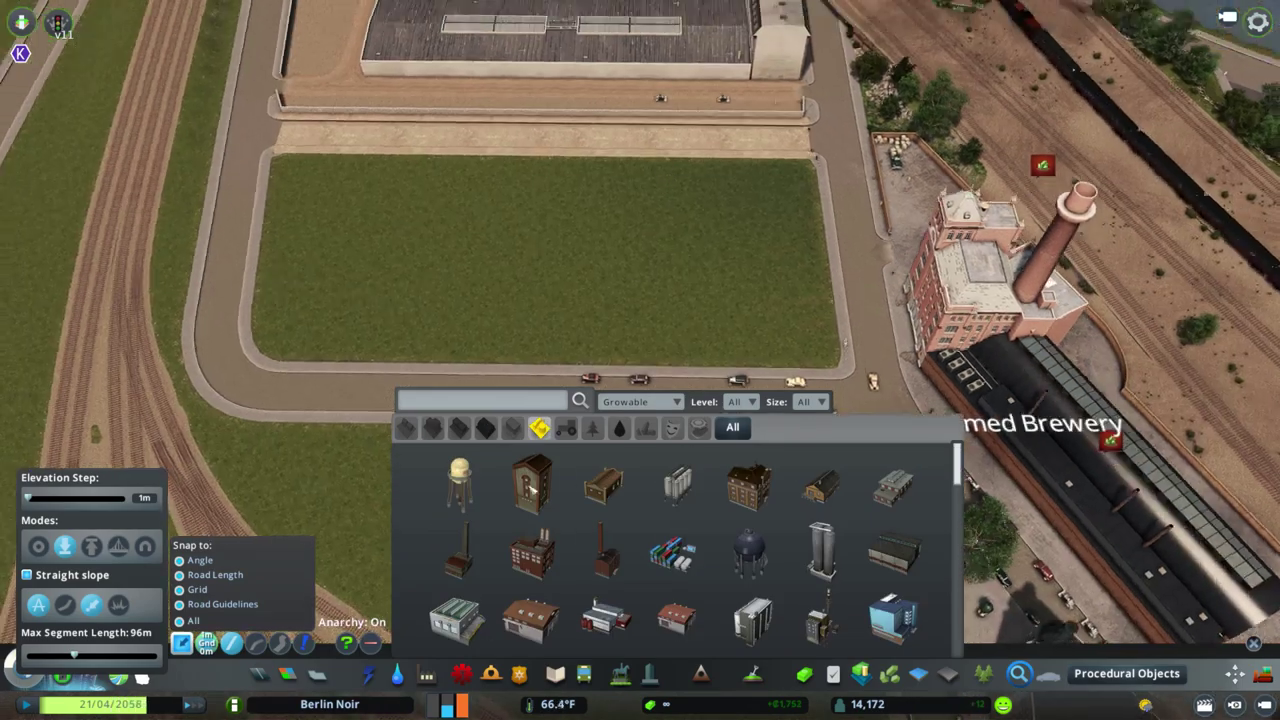
pyautogui.click(485, 427)
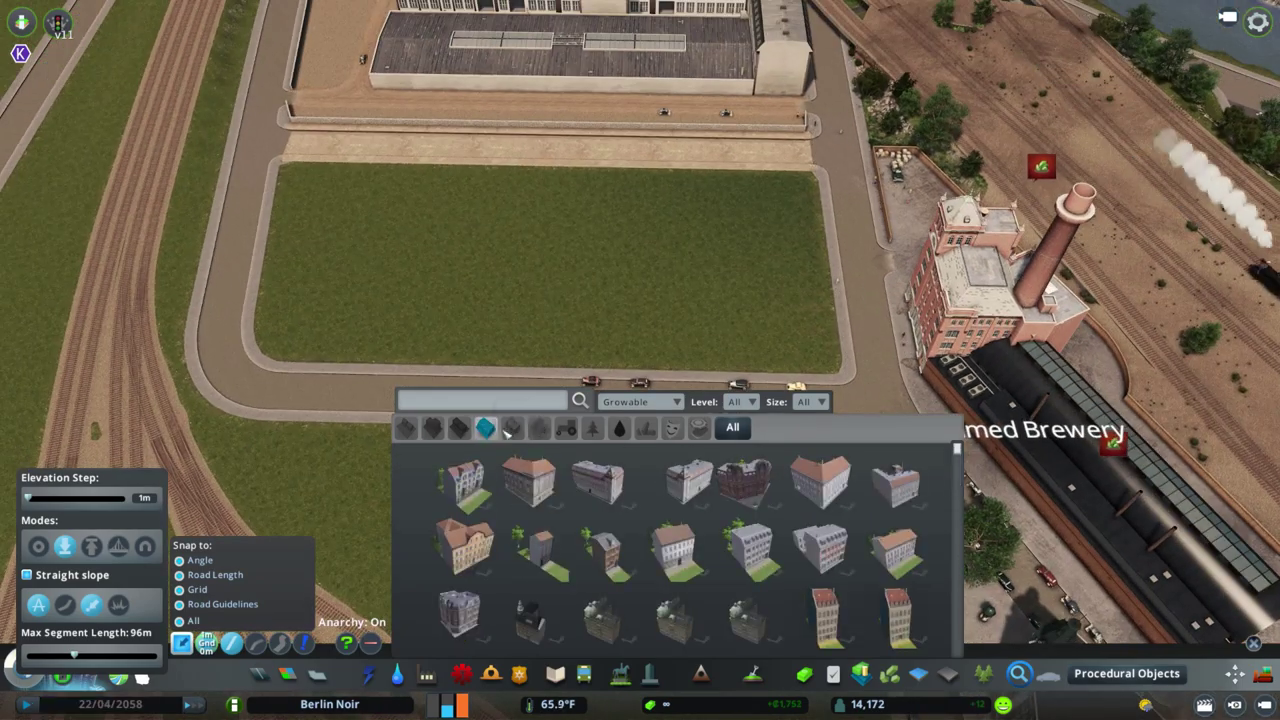
pyautogui.click(430, 427)
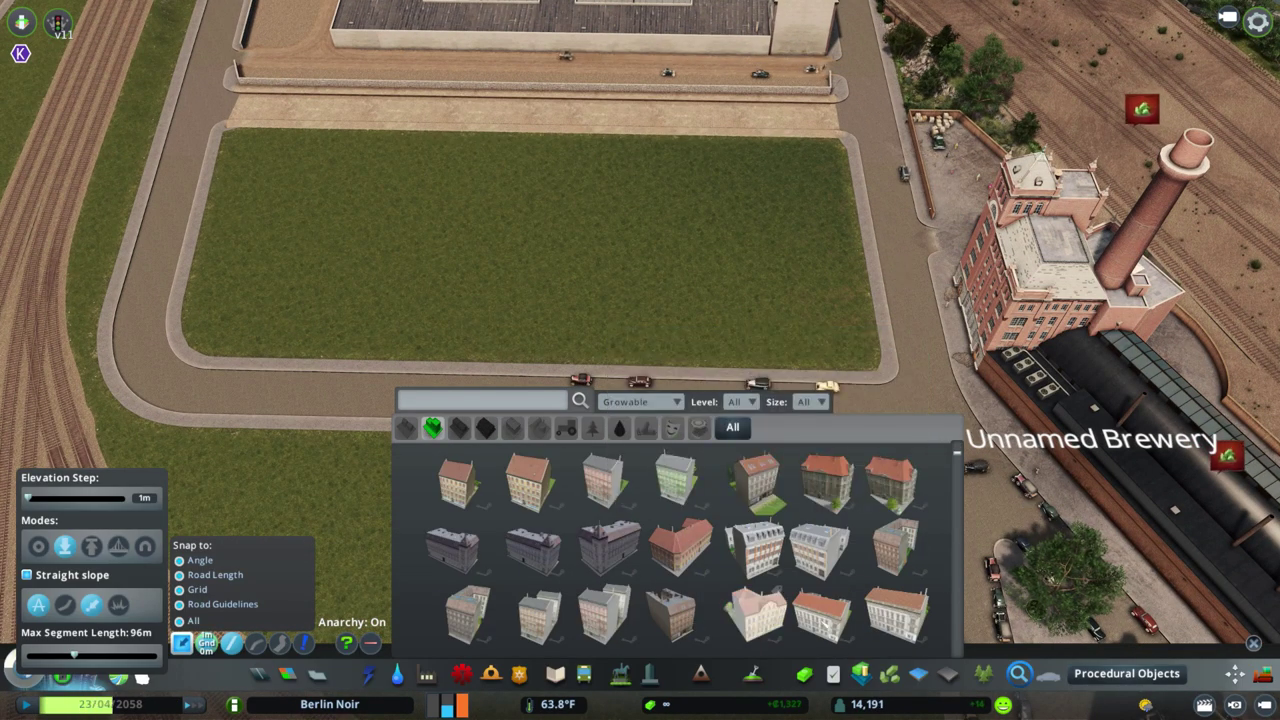
pyautogui.scroll(-5, 804, 626)
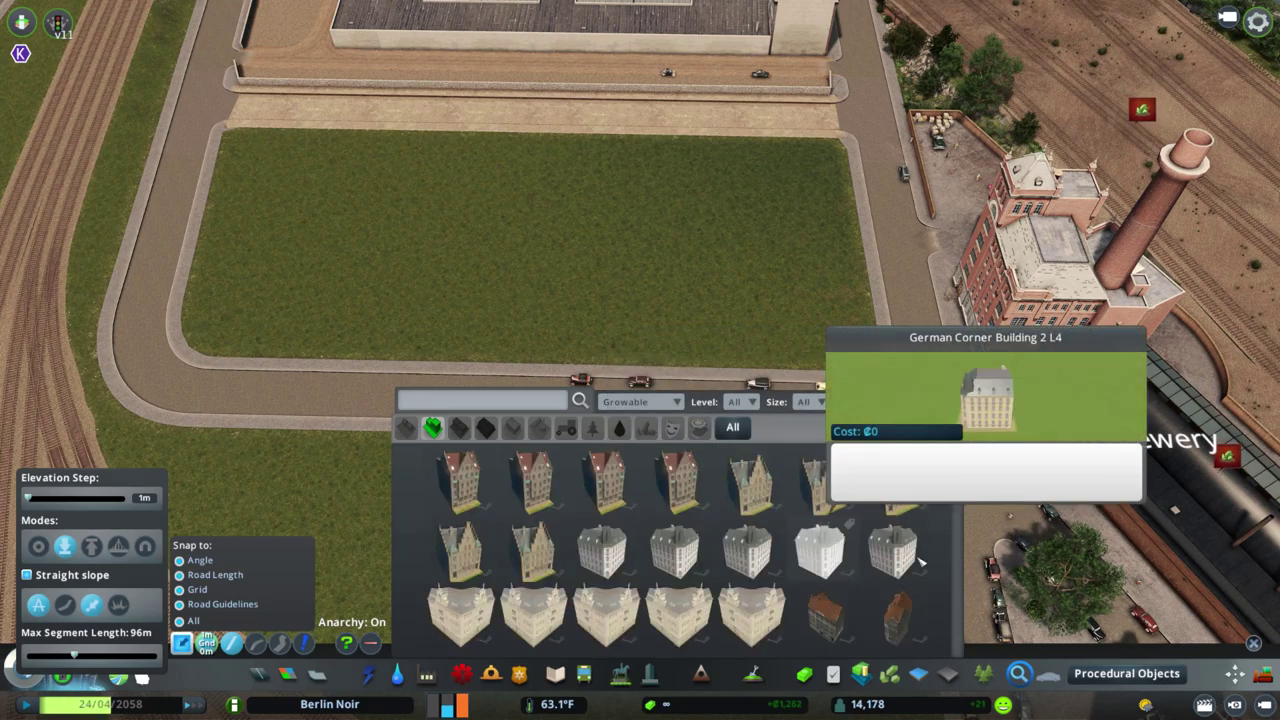
pyautogui.scroll(-6, 942, 557)
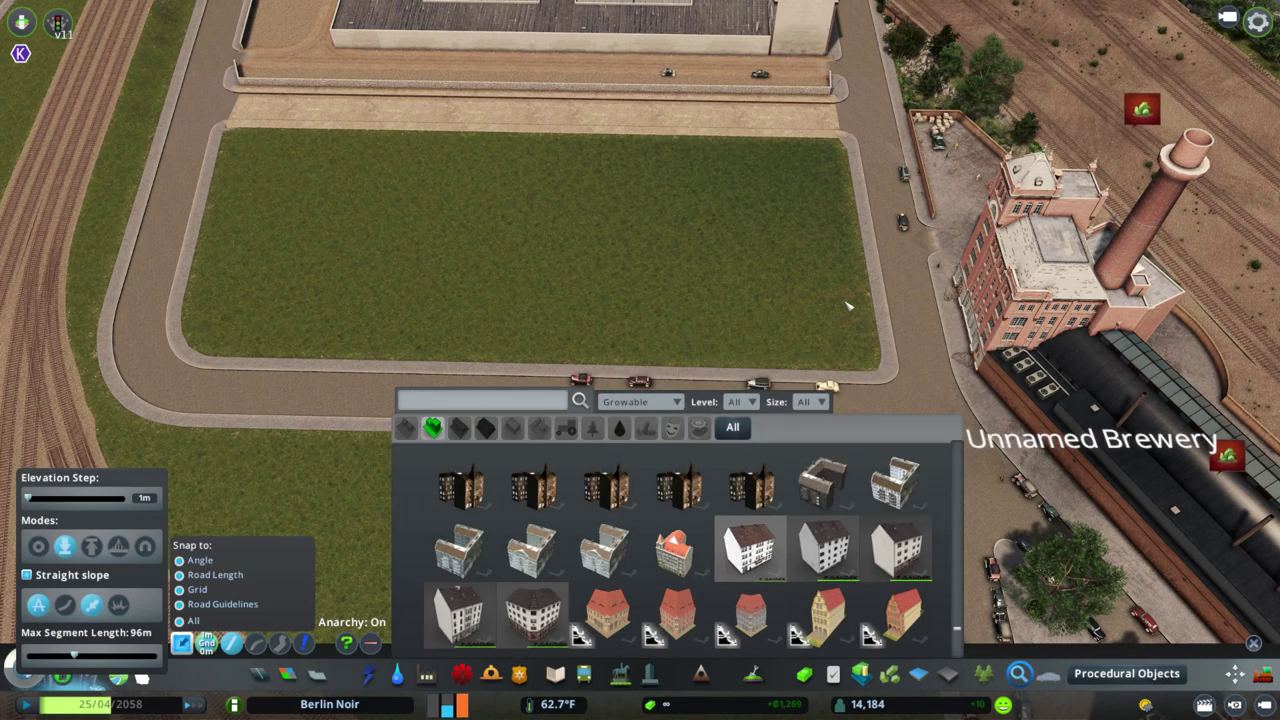
pyautogui.click(822, 483)
pyautogui.scroll(2, 655, 578)
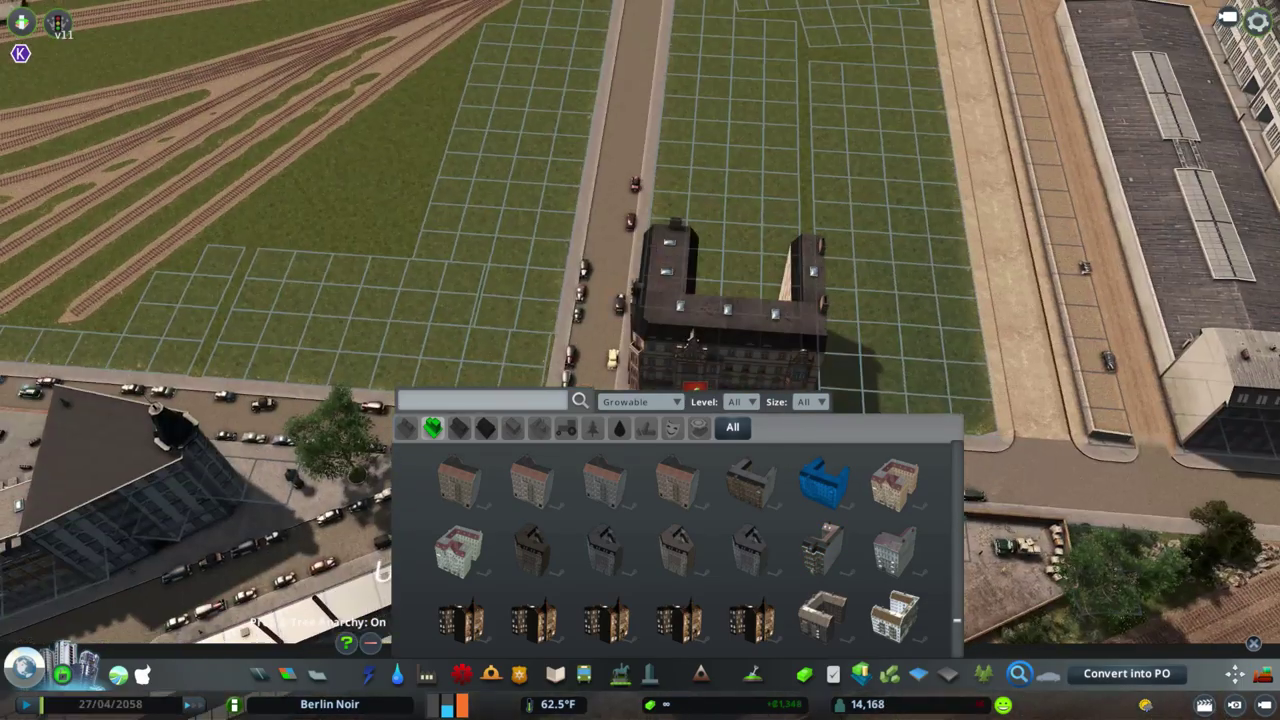
pyautogui.click(677, 483)
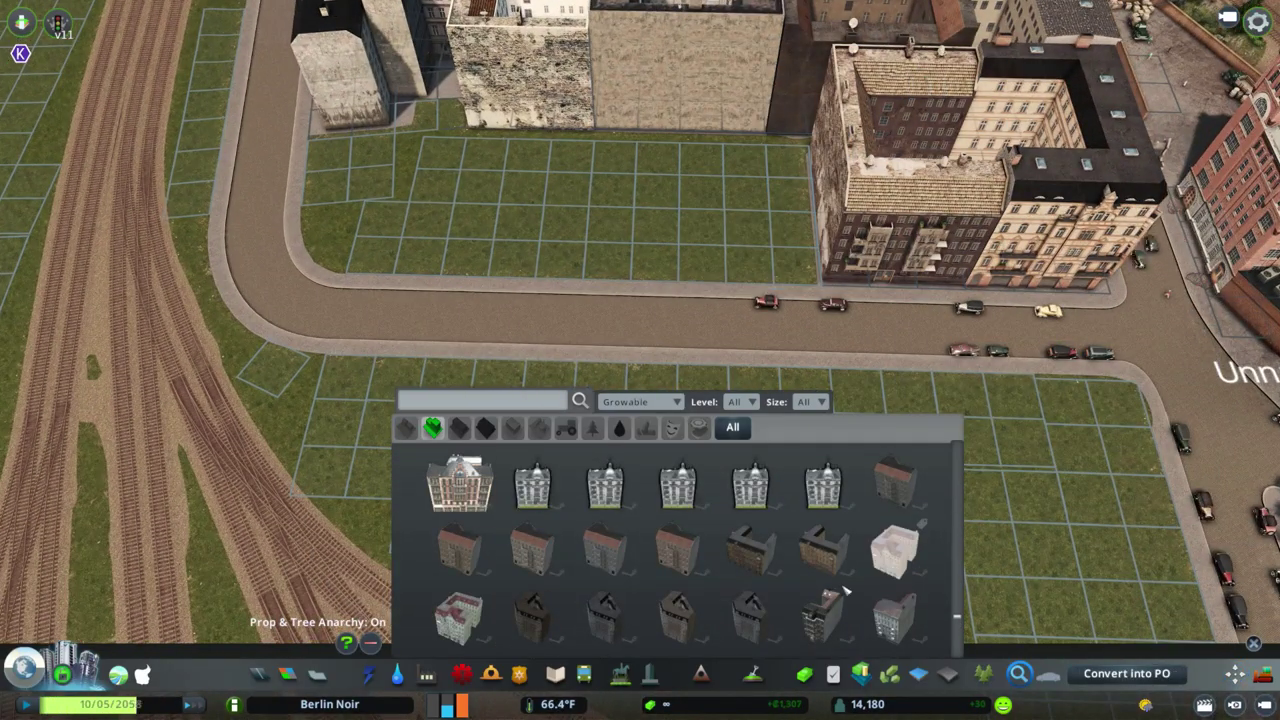
# Place the red-roofed building at the block corner and the L-shaped building beside it
pyautogui.click(785, 200)
pyautogui.scroll(-1, 815, 583)
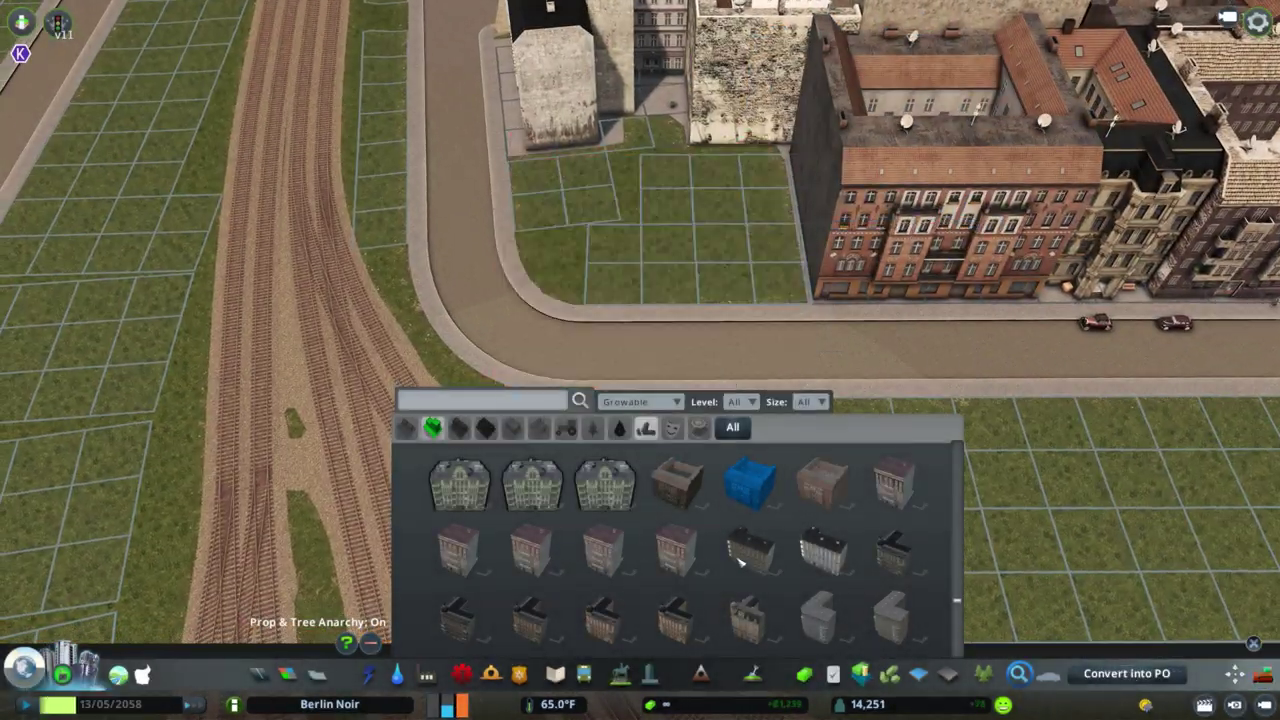
pyautogui.click(818, 612)
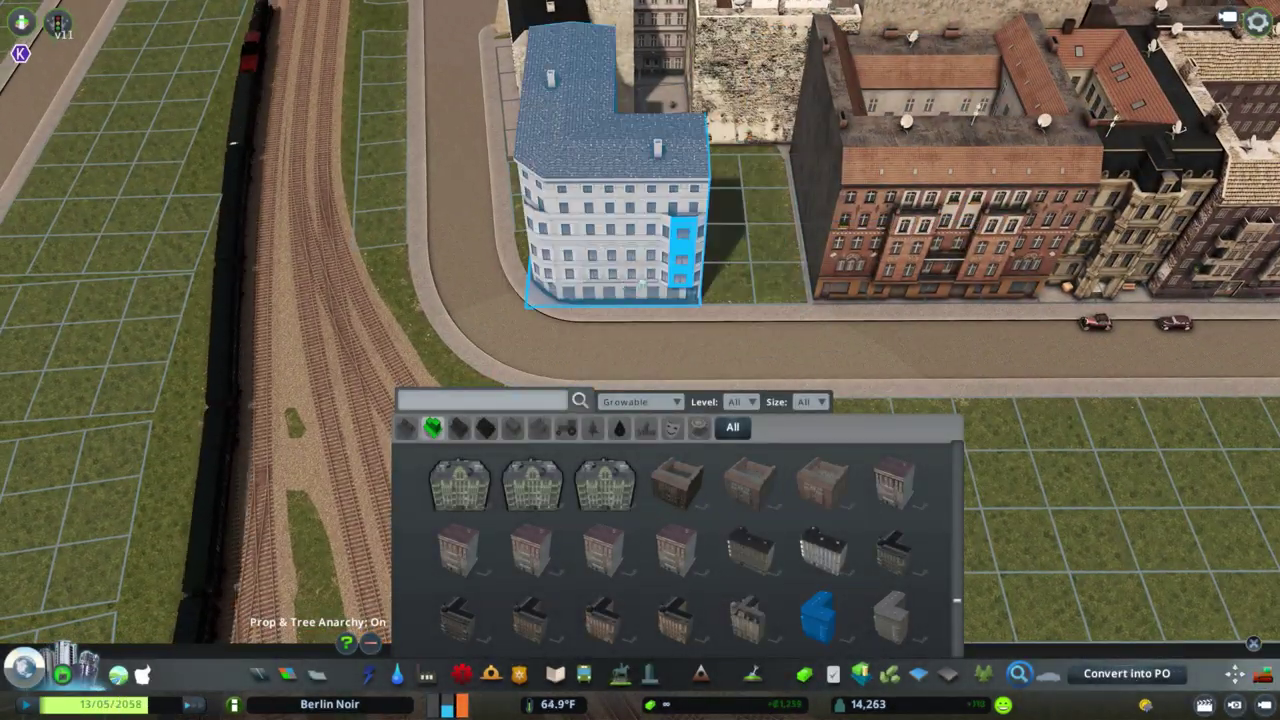
pyautogui.scroll(-4, 702, 521)
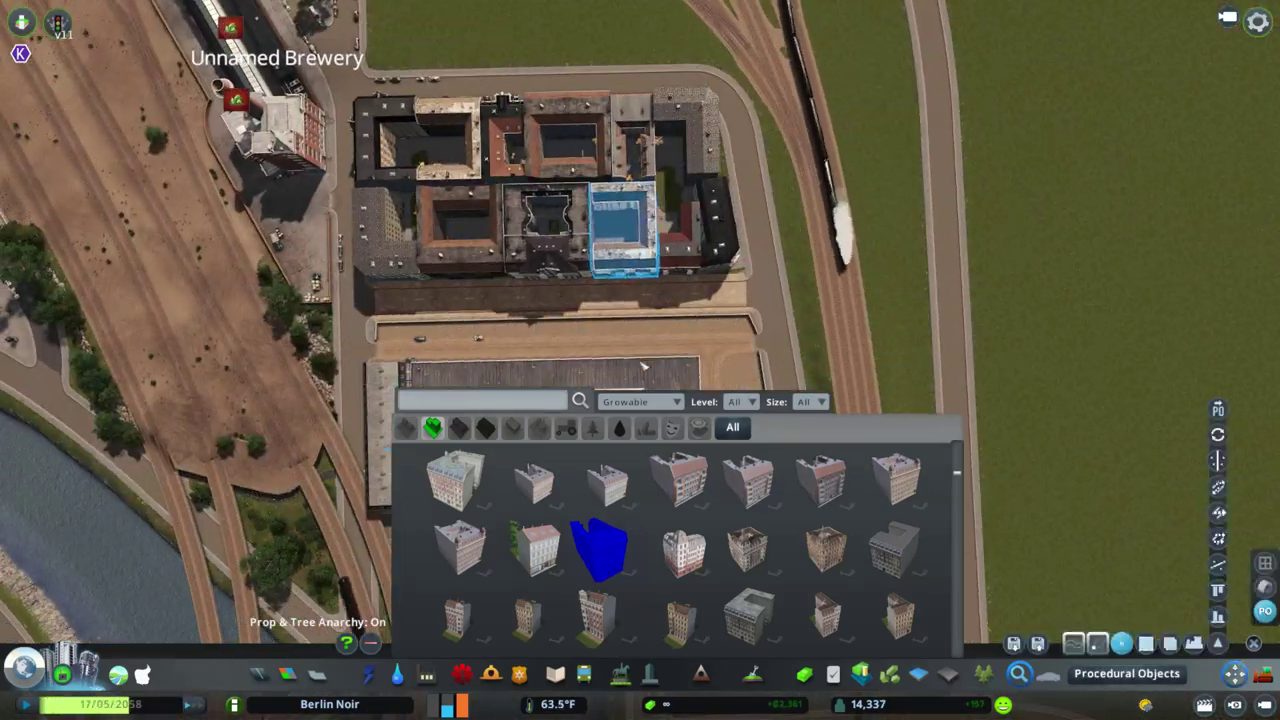
# Nudge the new buildings into line using Move It's single and area selection
pyautogui.click(1146, 643)
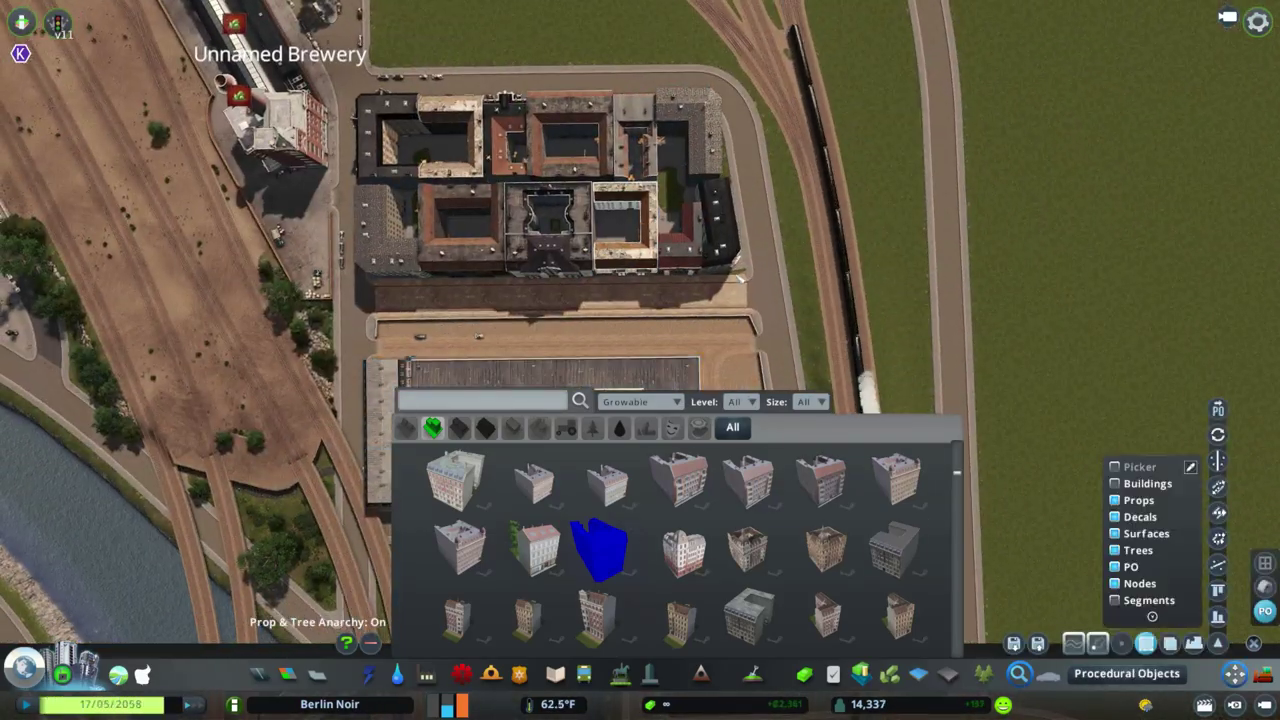
pyautogui.click(1121, 643)
pyautogui.click(1146, 643)
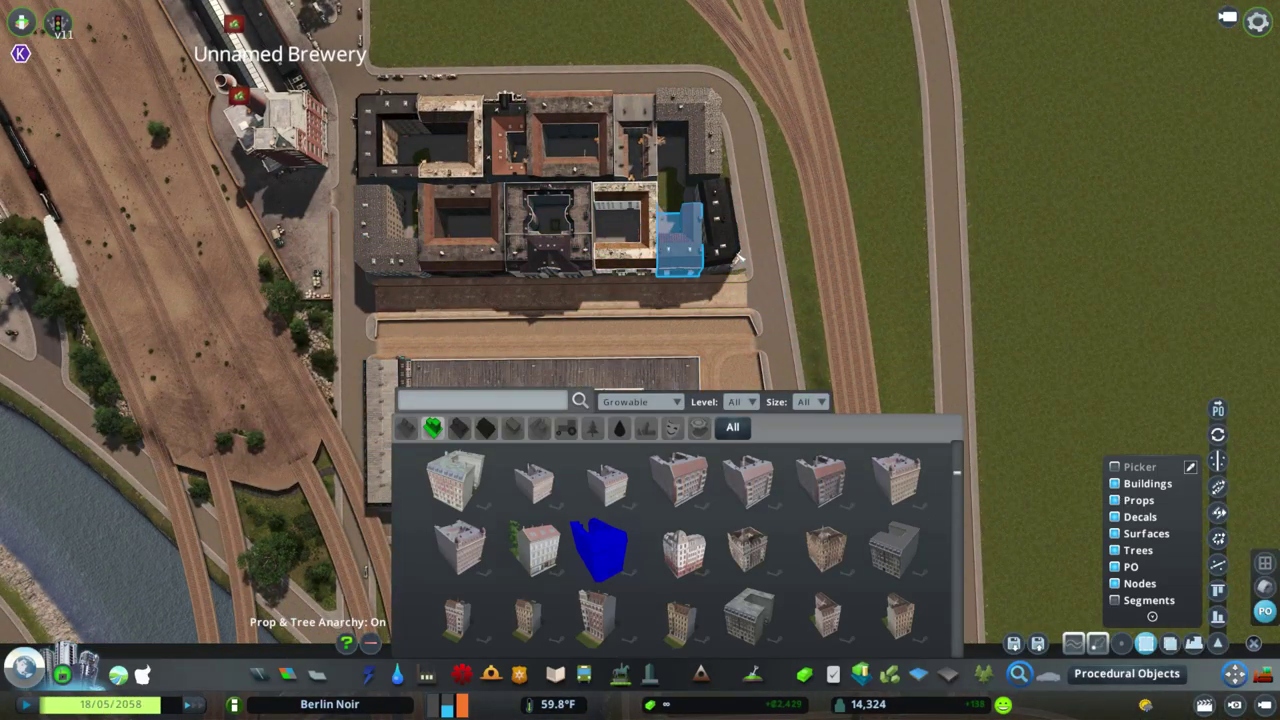
pyautogui.scroll(10, 747, 121)
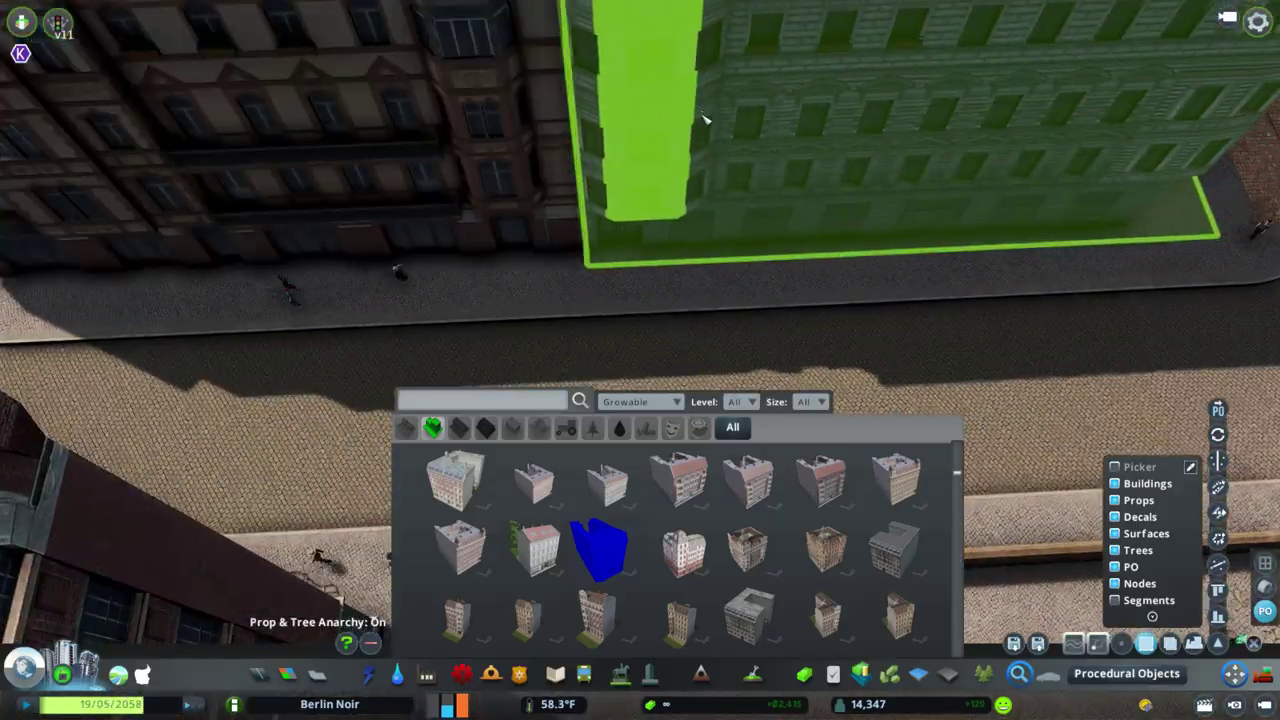
pyautogui.scroll(-6, 747, 121)
pyautogui.scroll(5, 1172, 313)
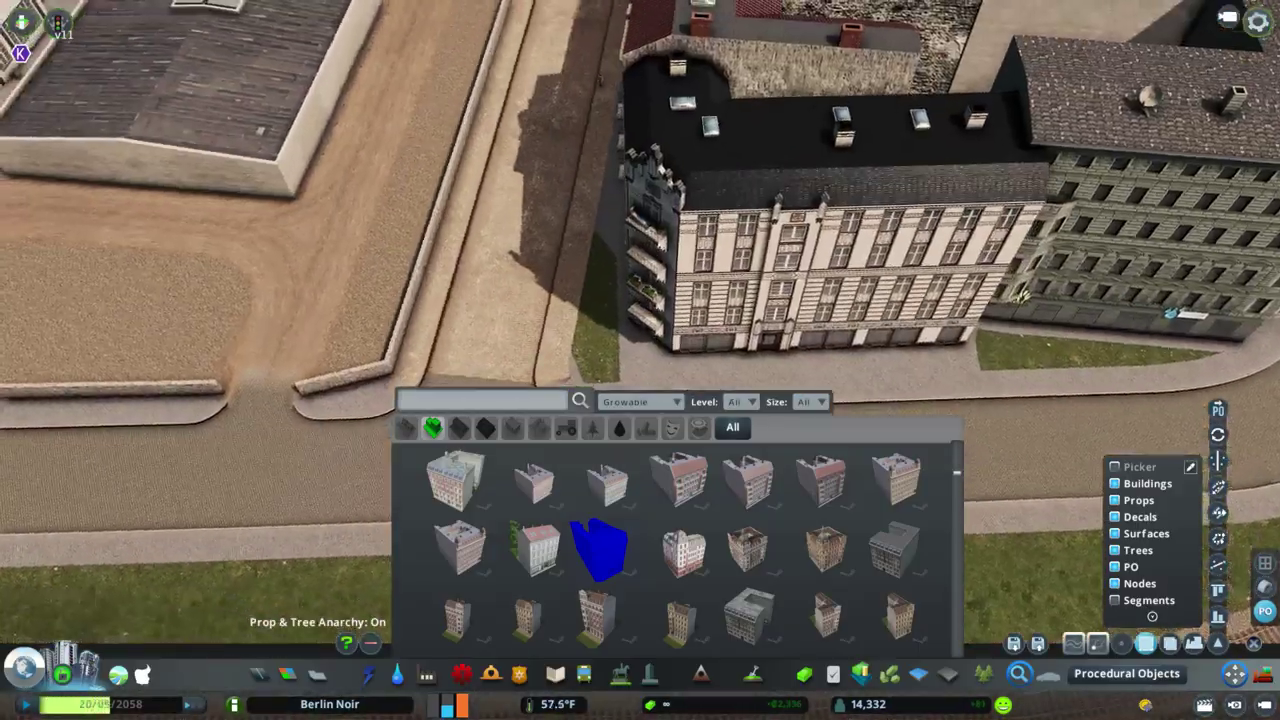
pyautogui.scroll(-5, 1172, 313)
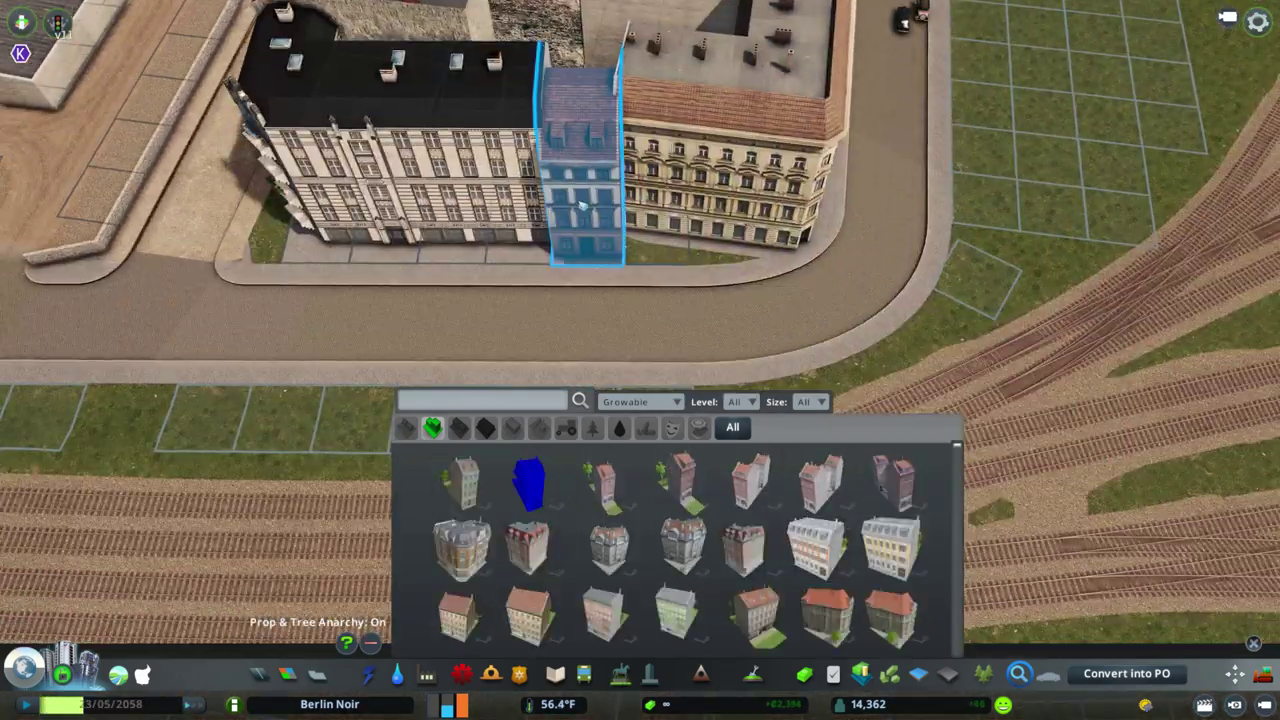
pyautogui.hotkey('ctrl', 'p')
pyautogui.scroll(5, 582, 205)
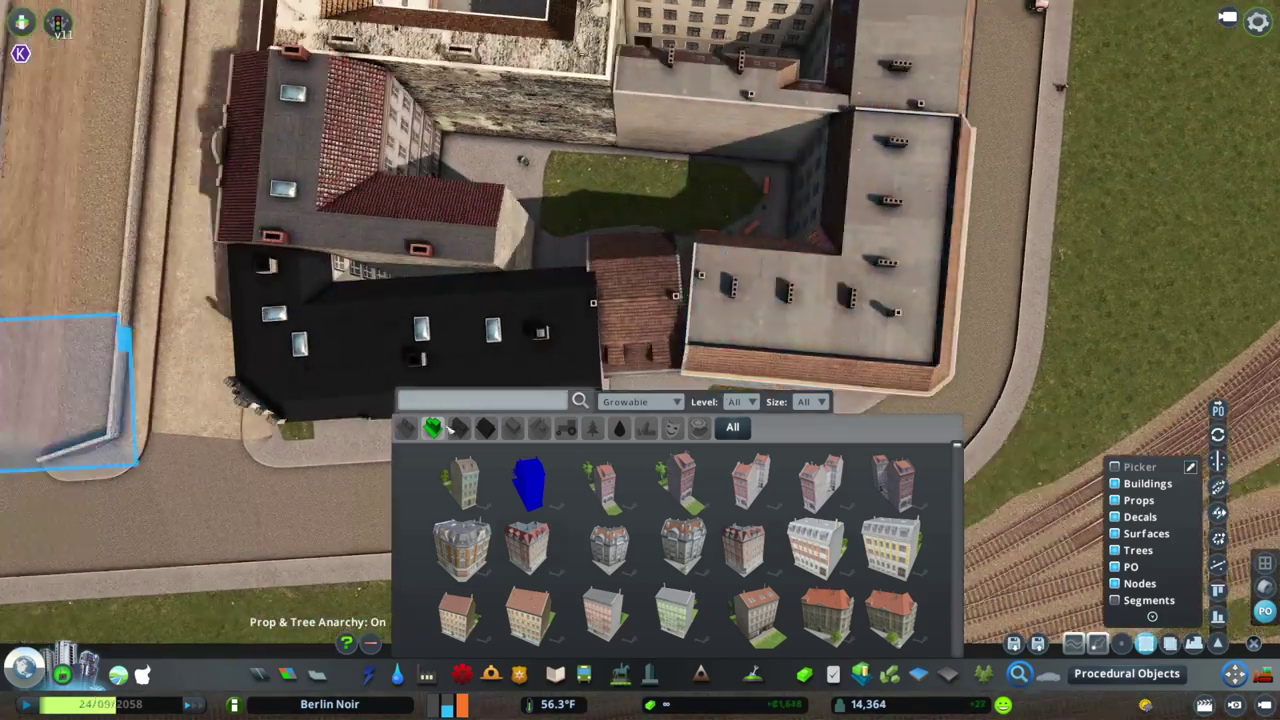
# Switch the Find It asset filter to Tree for courtyard greenery
pyautogui.click(640, 401)
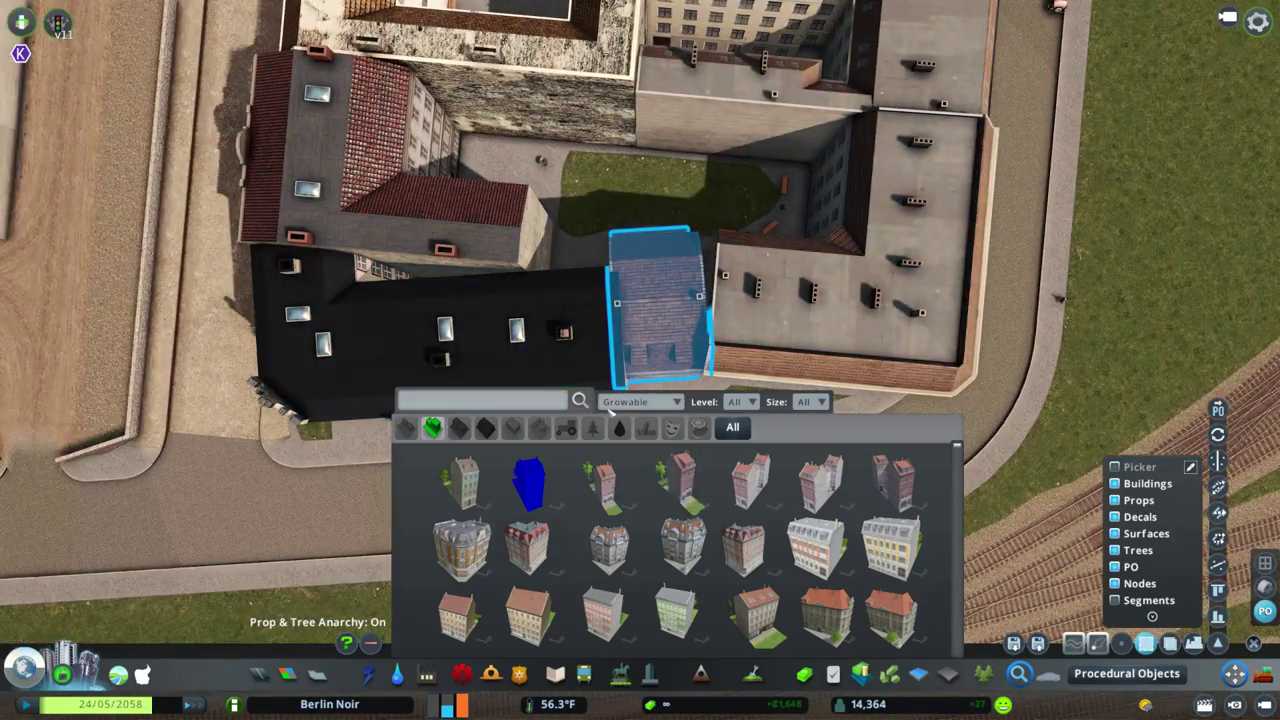
pyautogui.click(625, 385)
pyautogui.scroll(-3, 484, 524)
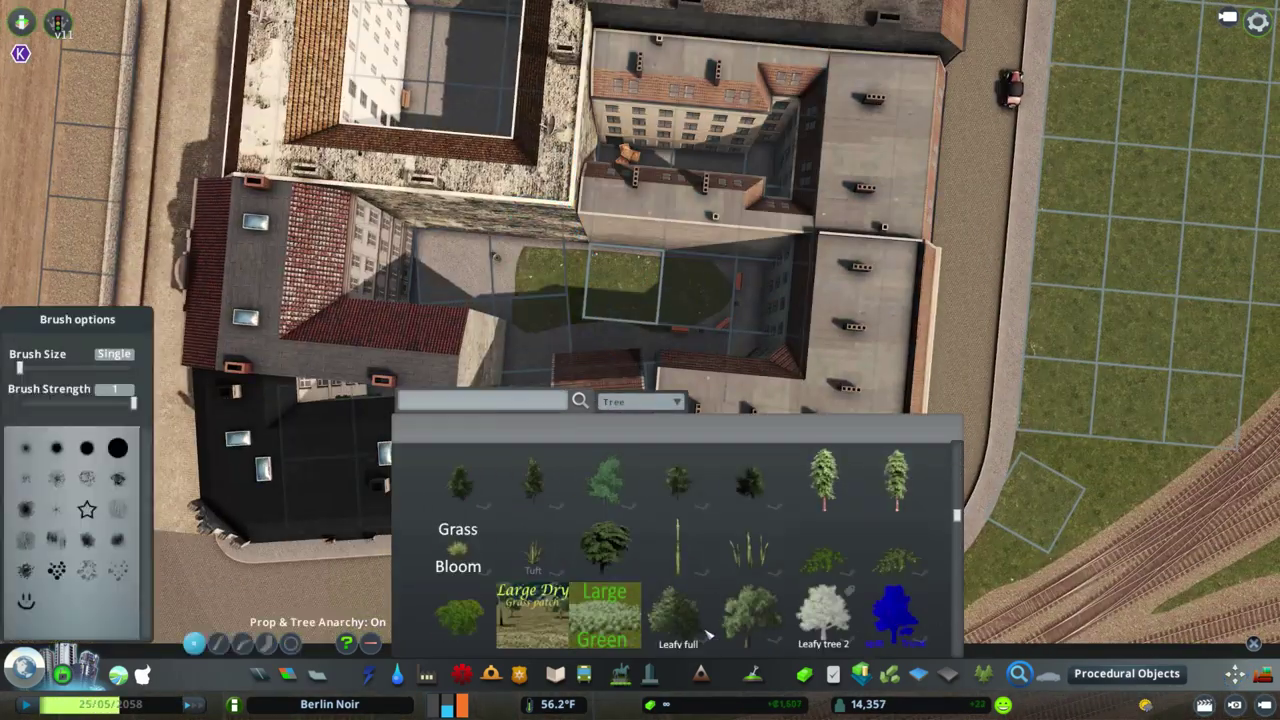
pyautogui.scroll(-2, 678, 545)
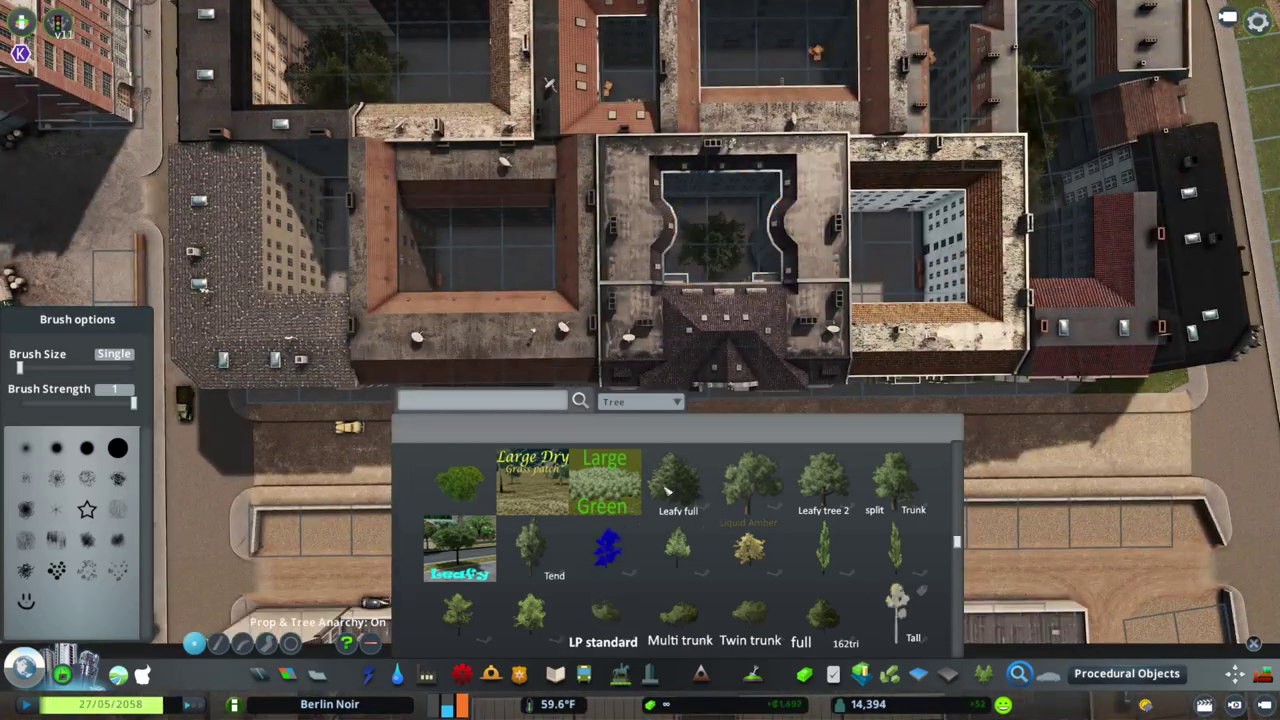
# Search Find It for 'dirt', then 'stone', filtering results to Decal to browse cobblestones
pyautogui.write('dirt')
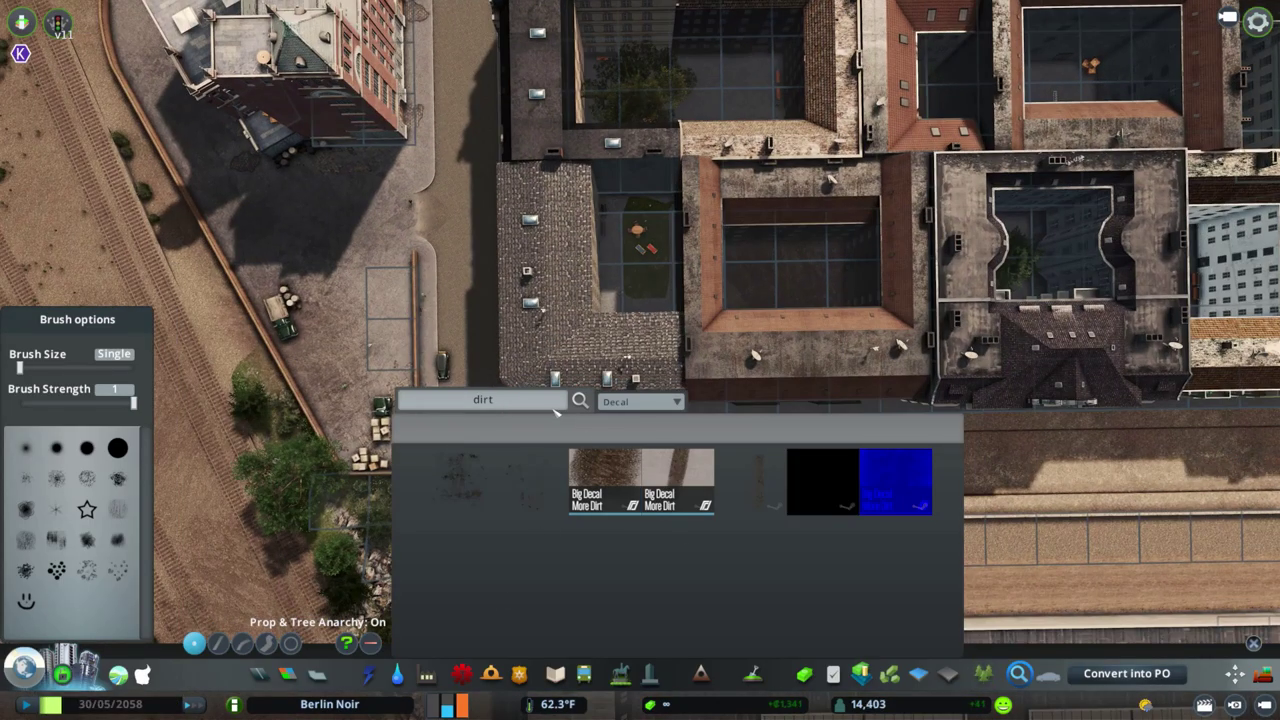
pyautogui.click(640, 401)
pyautogui.click(625, 392)
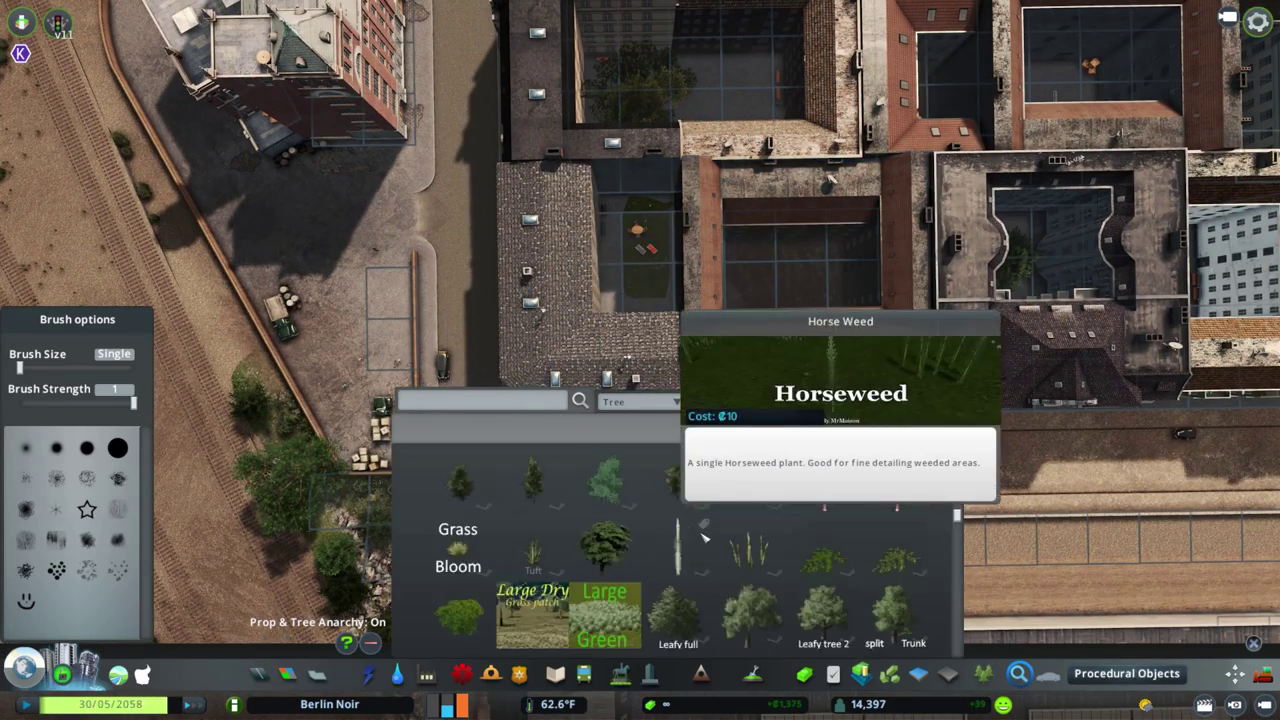
pyautogui.scroll(2, 675, 263)
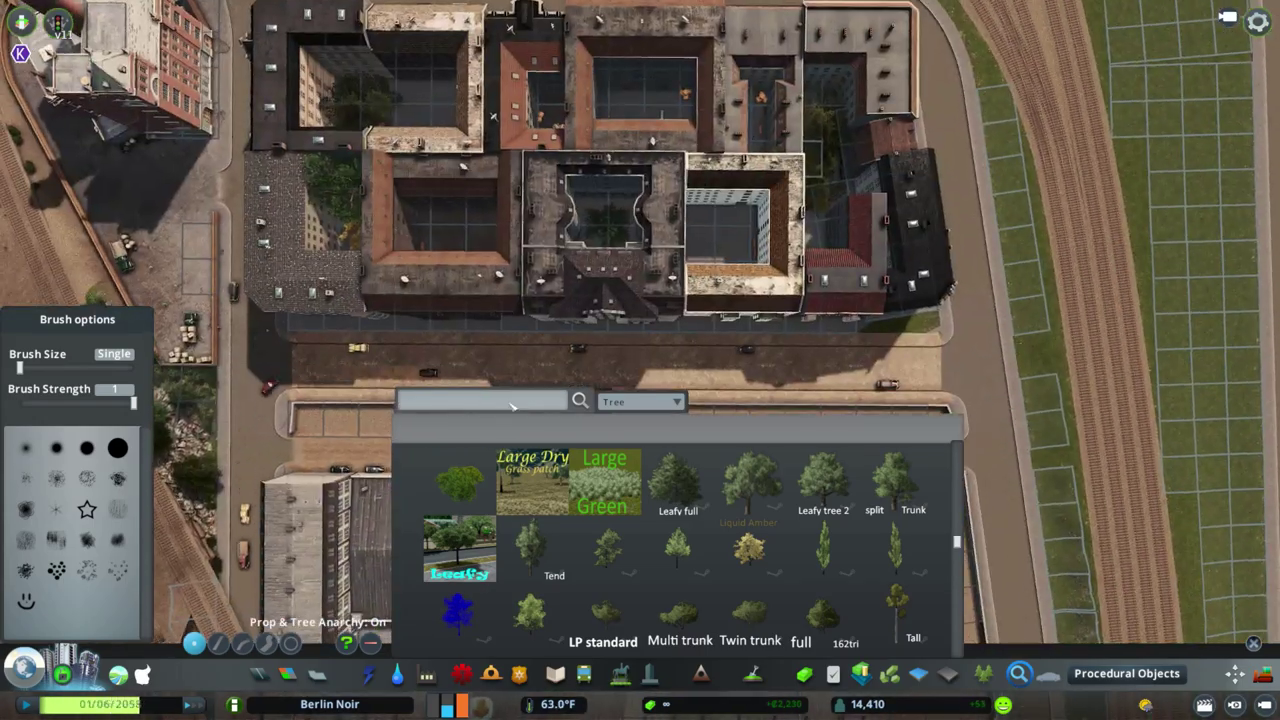
pyautogui.write('stone')
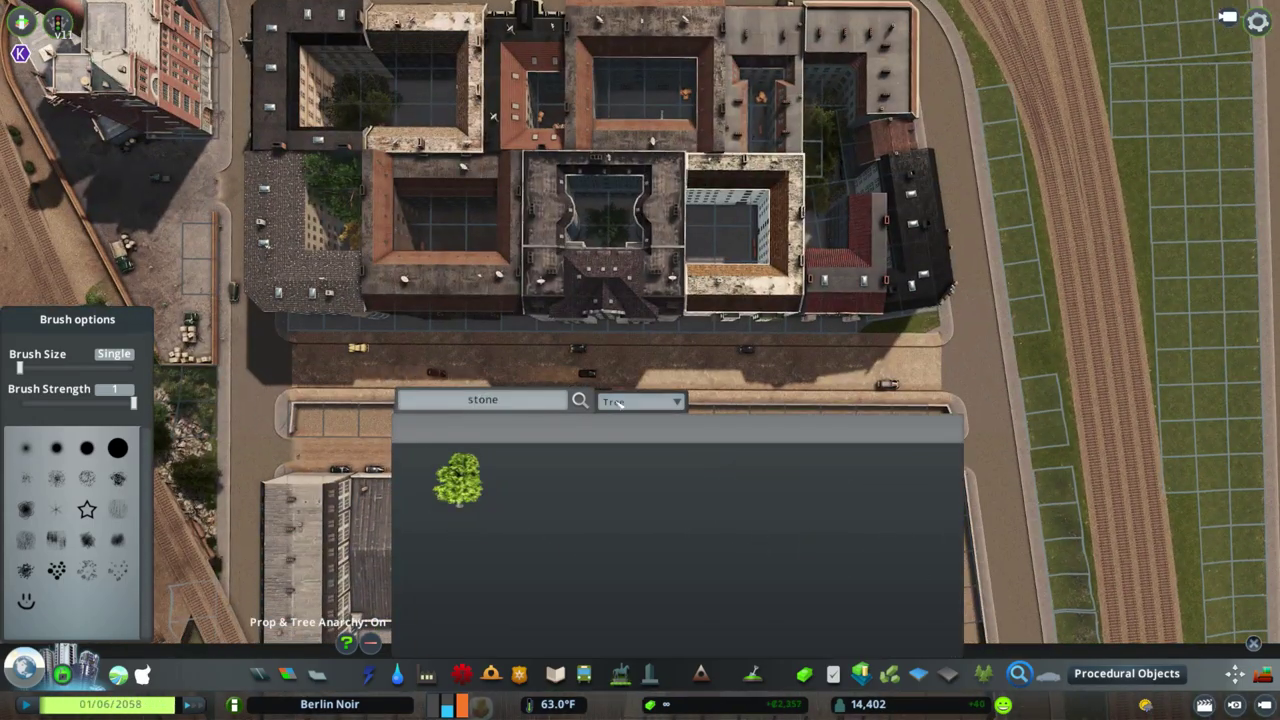
pyautogui.click(619, 361)
pyautogui.scroll(5, 640, 302)
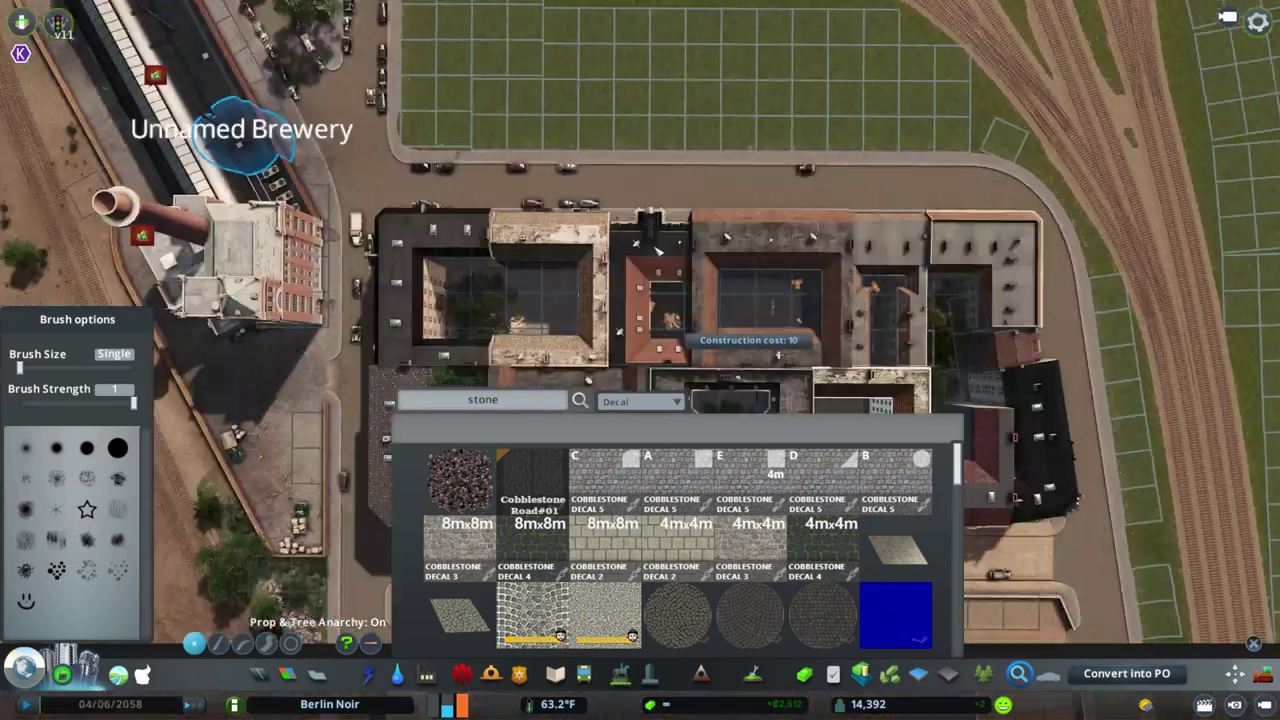
pyautogui.scroll(4, 770, 357)
pyautogui.scroll(-5, 680, 540)
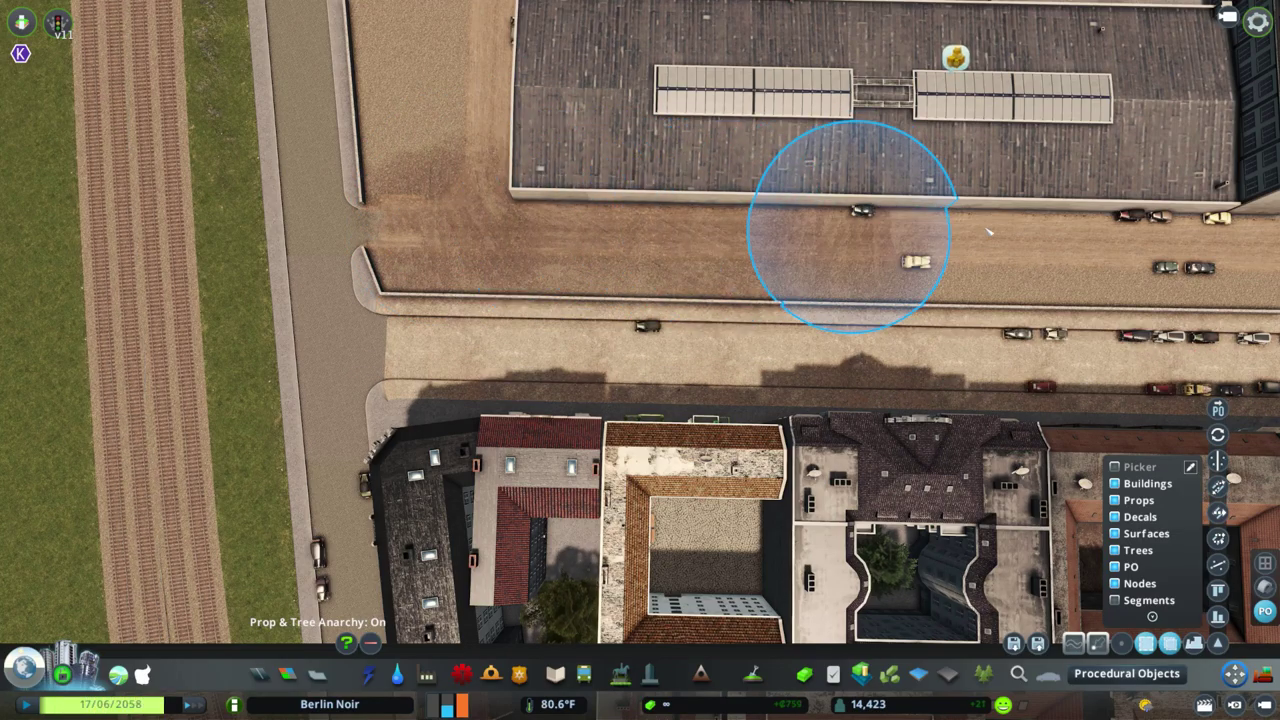
# Pan around the long warehouse to frame its walled dirt yard, with Move It open
pyautogui.press('d')
pyautogui.press('a')
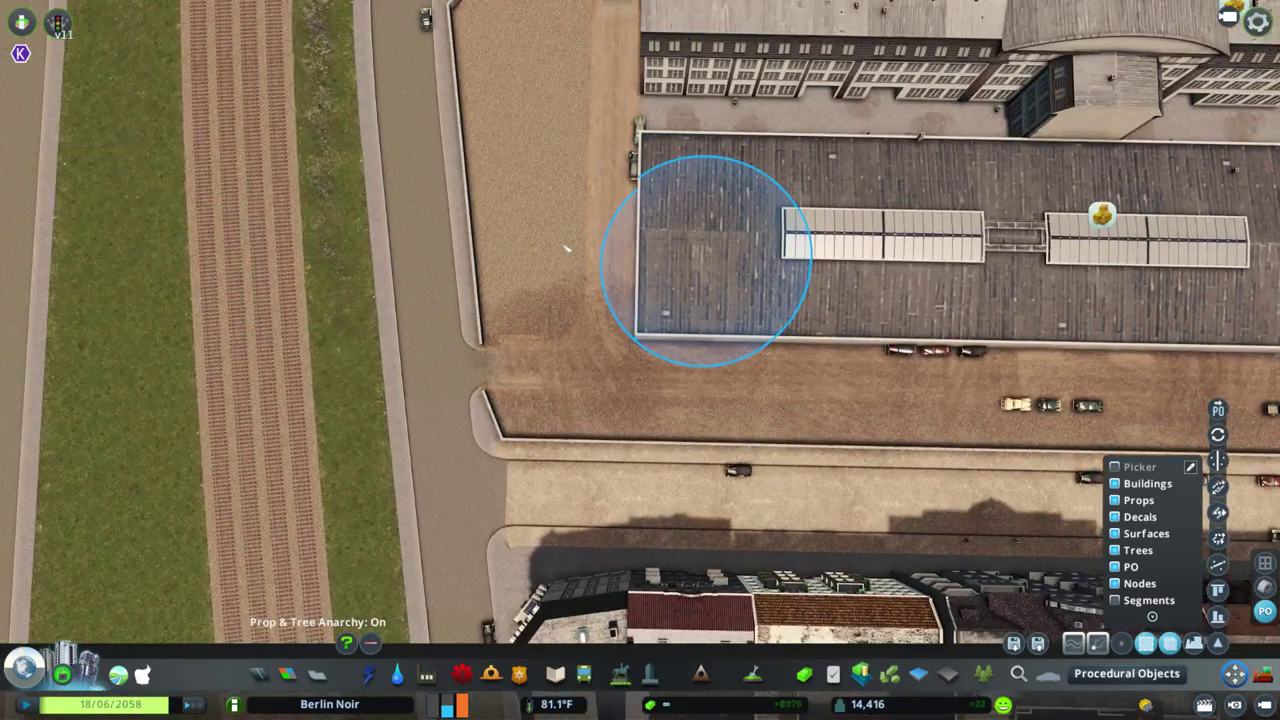
pyautogui.press('w')
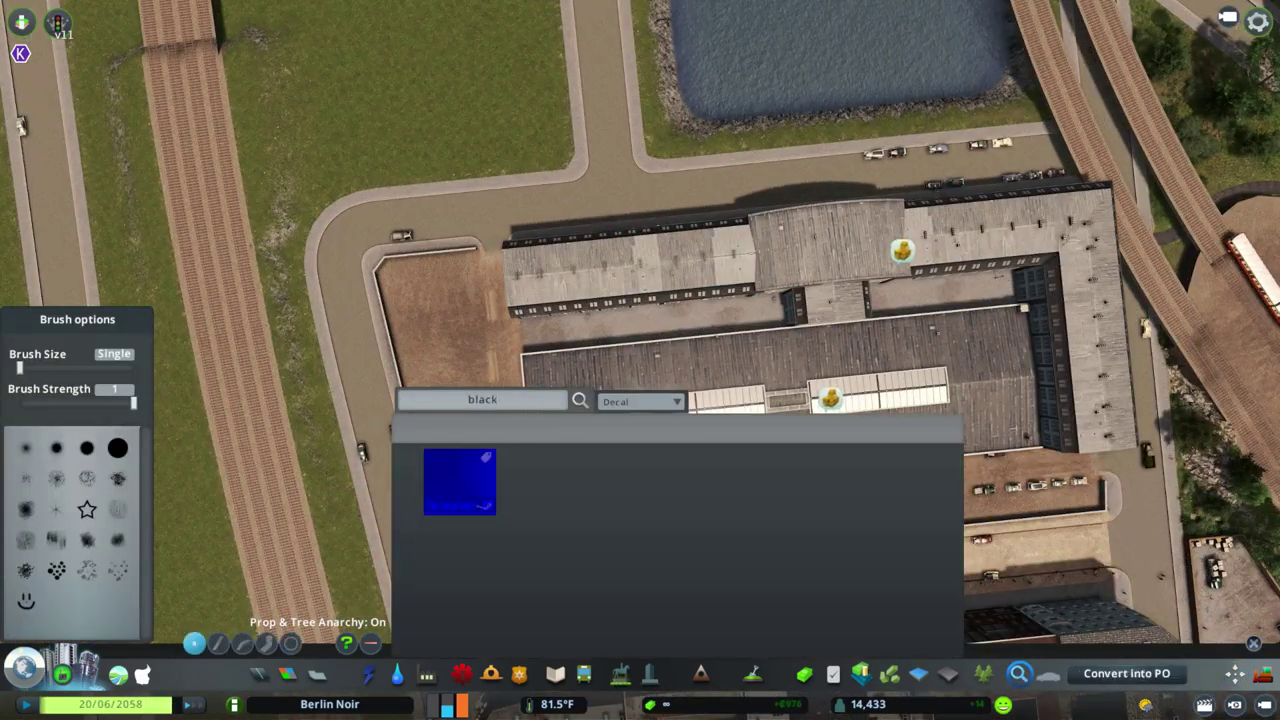
pyautogui.scroll(3, 640, 330)
pyautogui.press('m')
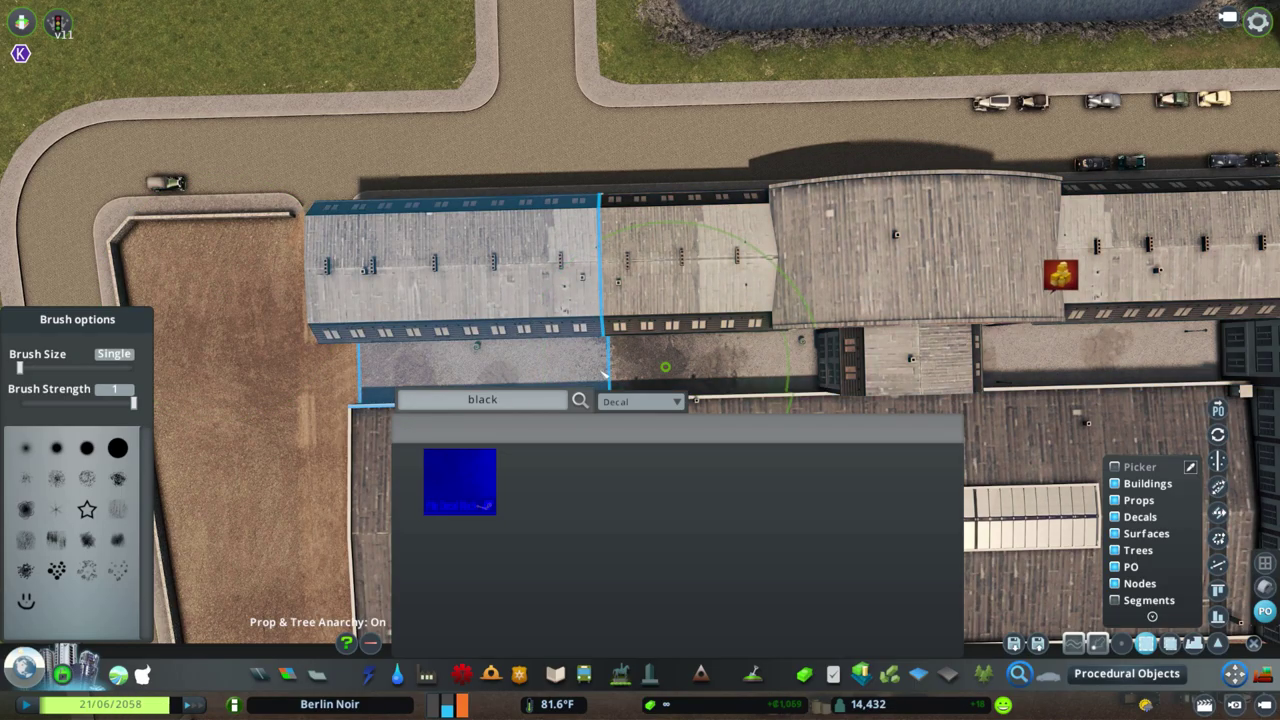
pyautogui.press('s')
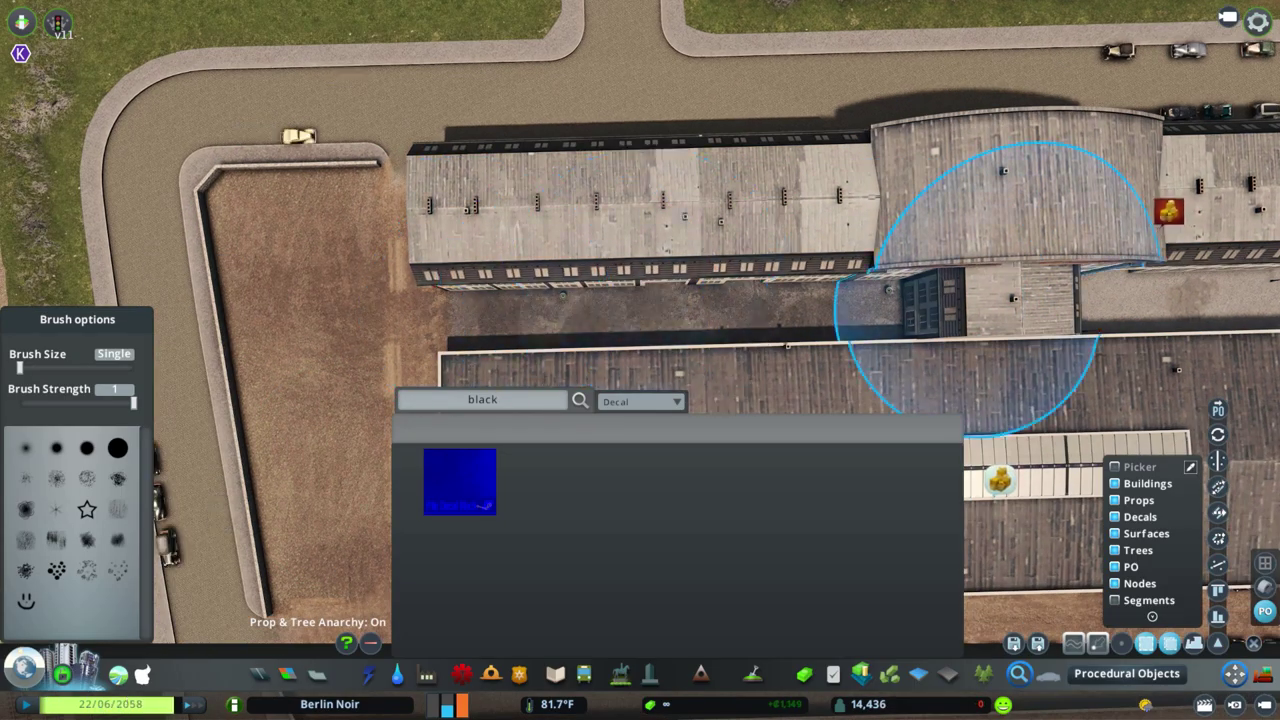
pyautogui.press('d')
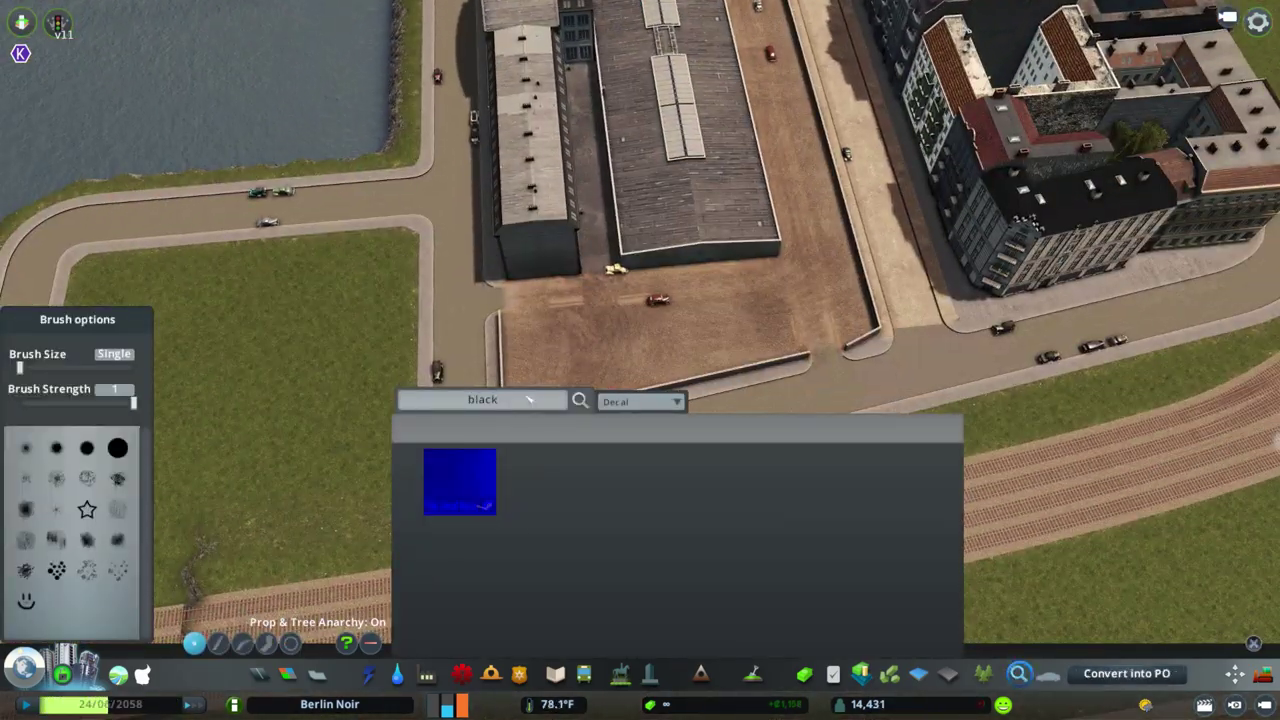
pyautogui.click(58, 22)
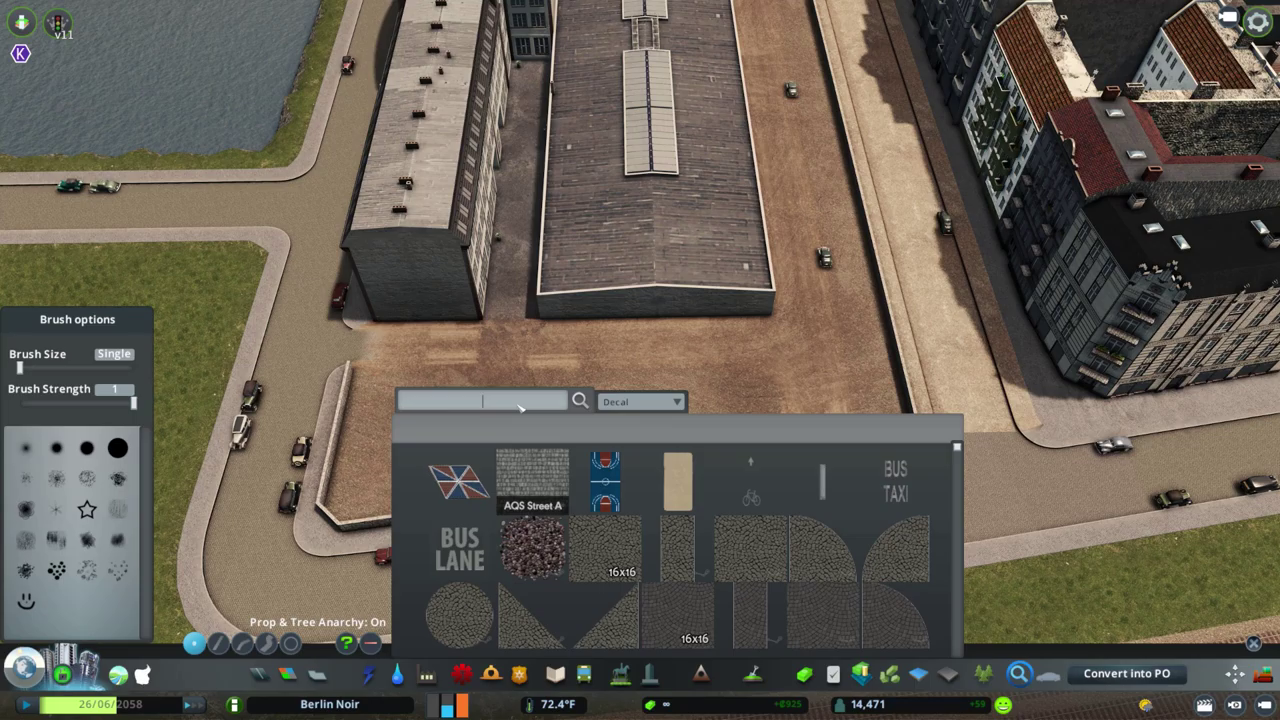
# Search 'crte' with the Prop filter and place a crate stack against the yard wall
pyautogui.write('crte')
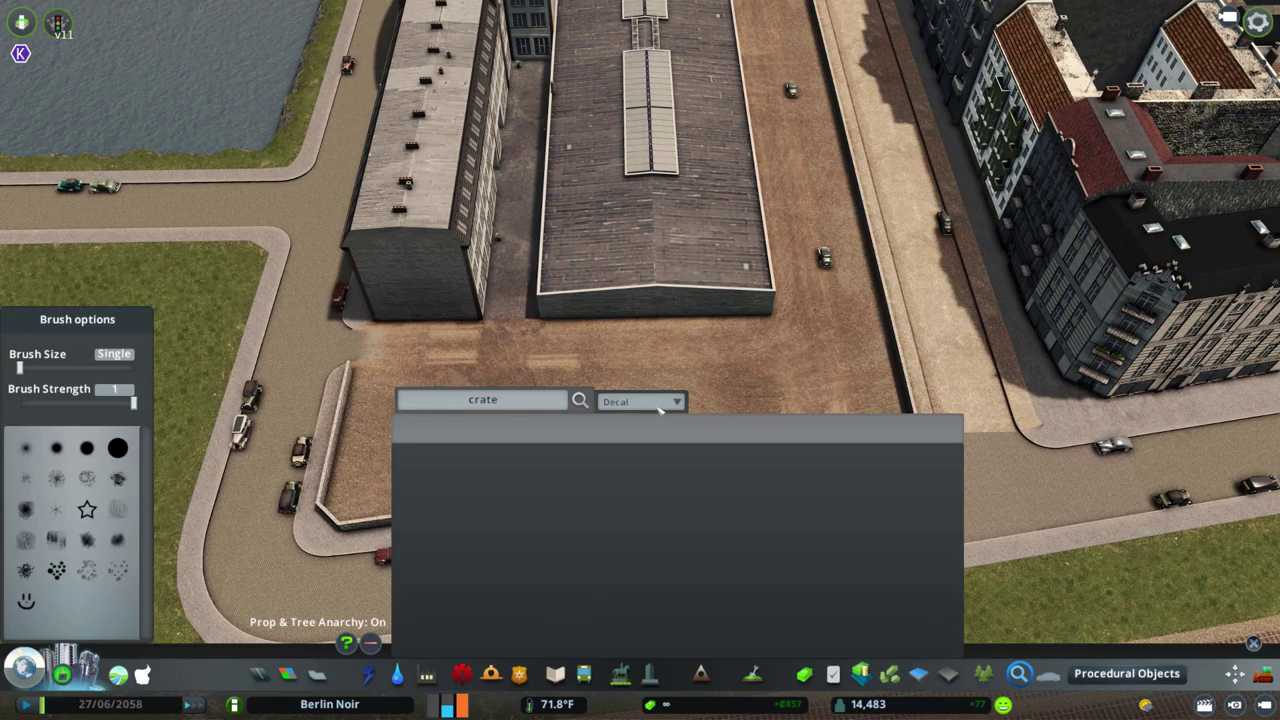
pyautogui.click(642, 401)
pyautogui.click(640, 420)
pyautogui.scroll(5, 657, 343)
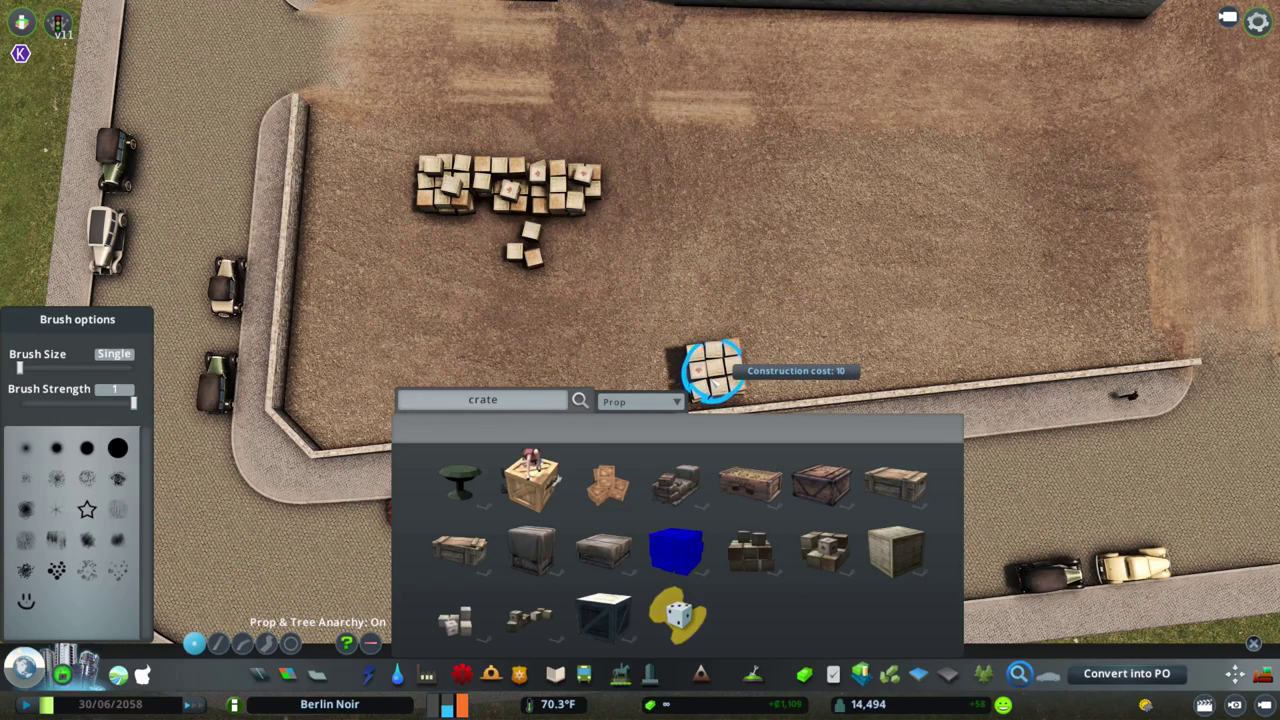
pyautogui.click(713, 385)
# Lay rows of crate stacks along the yard walls up to the far right wall
pyautogui.press('s')
pyautogui.press('d')
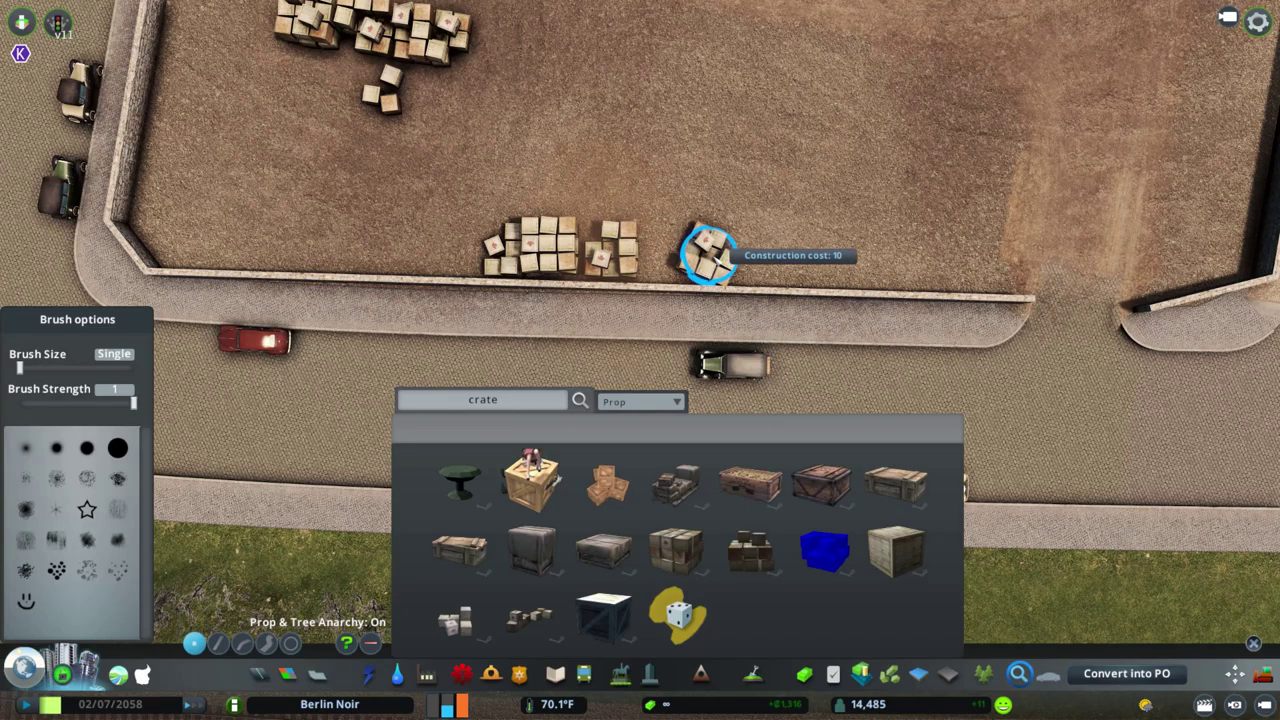
pyautogui.press('w')
pyautogui.press('a')
pyautogui.moveTo(540, 340); pyautogui.dragTo(575, 285)
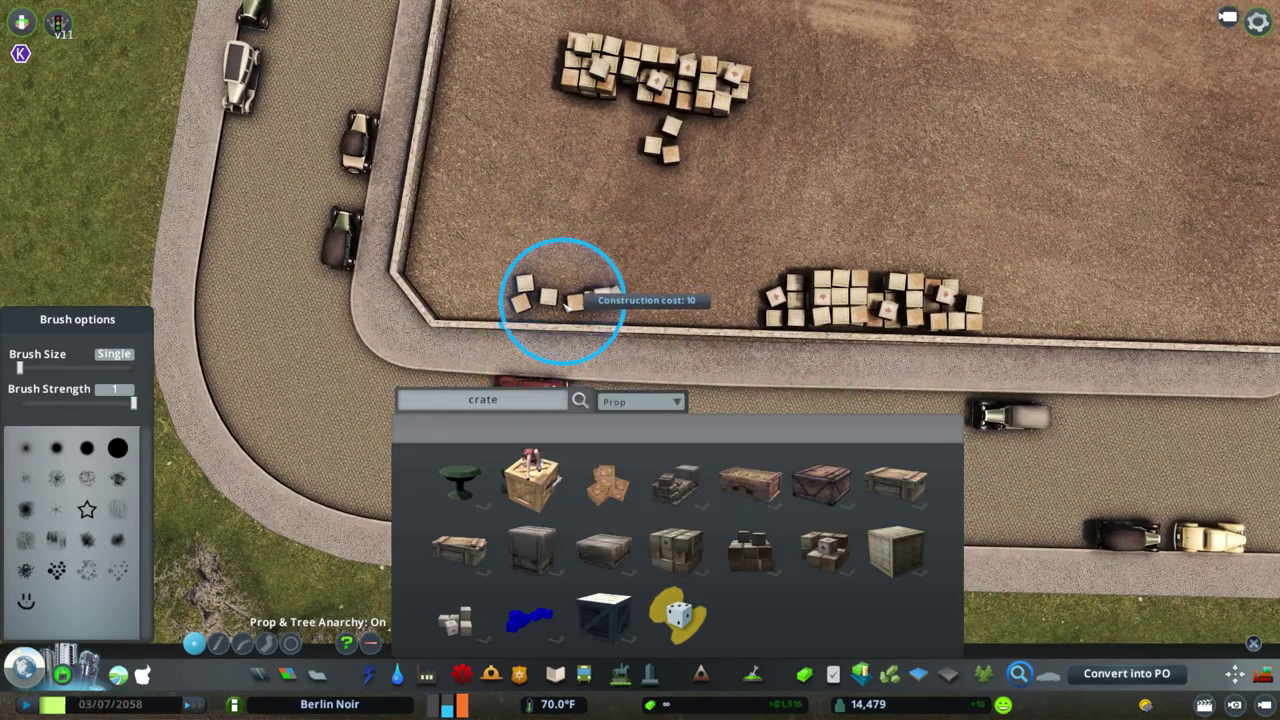
pyautogui.press('d')
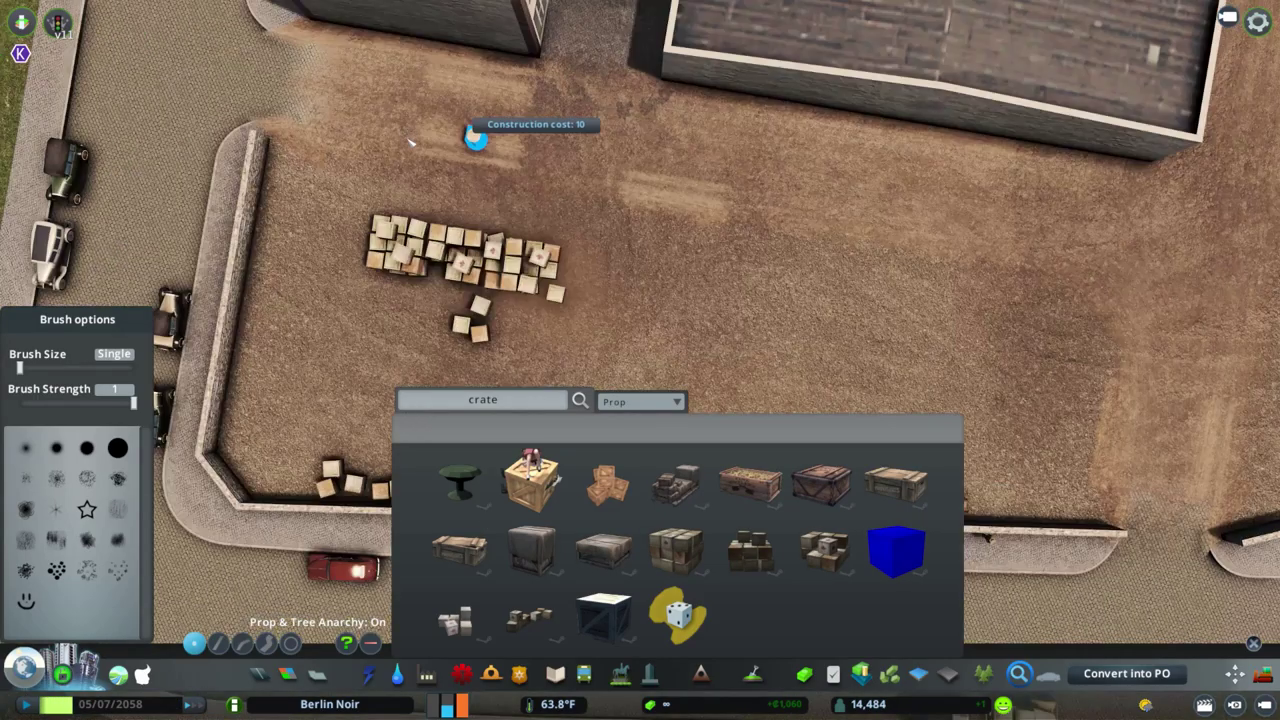
pyautogui.press('d')
pyautogui.scroll(2, 887, 311)
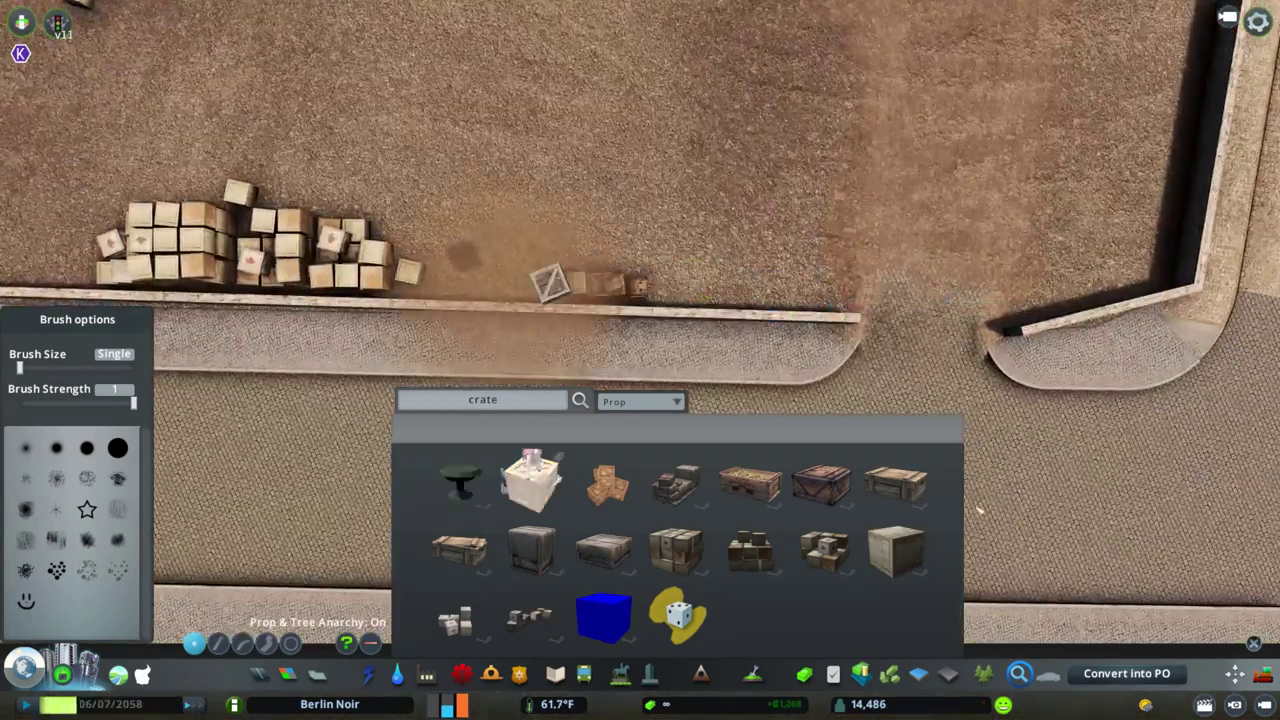
pyautogui.moveTo(500, 31); pyautogui.dragTo(857, 380)
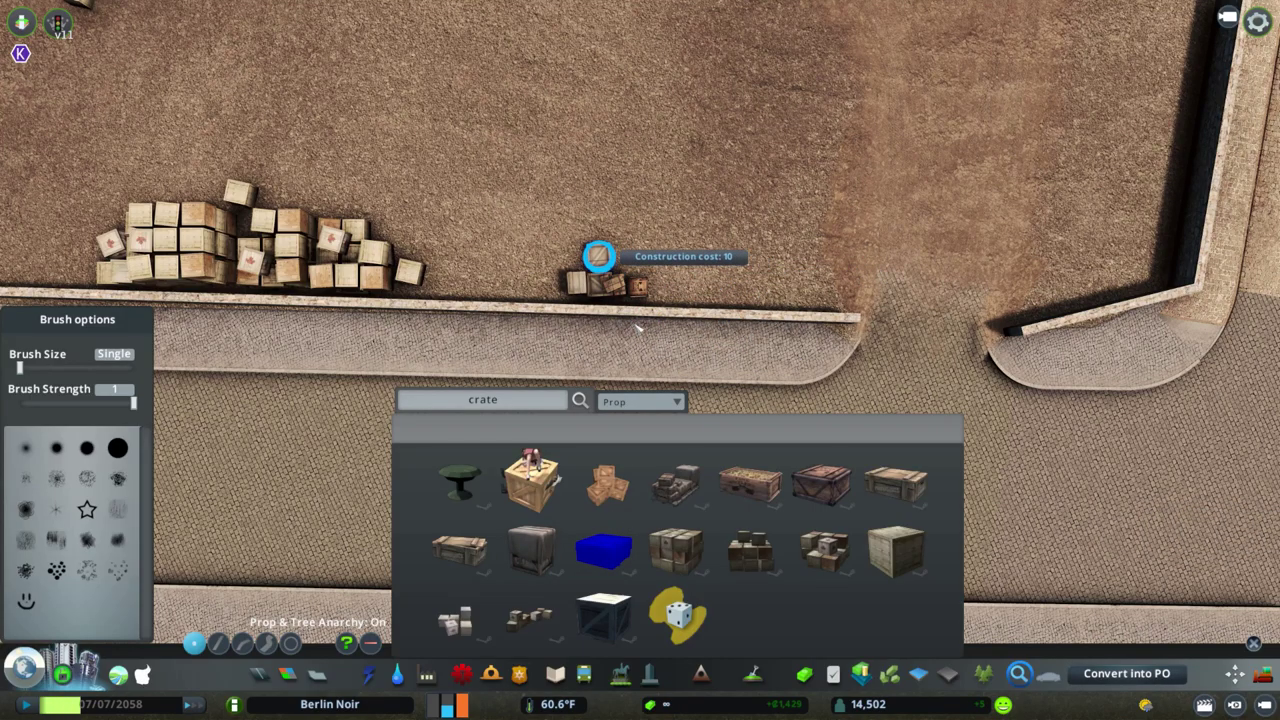
# Select a row of crate stacks with Move It and adjust them across the yard
pyautogui.press('q')
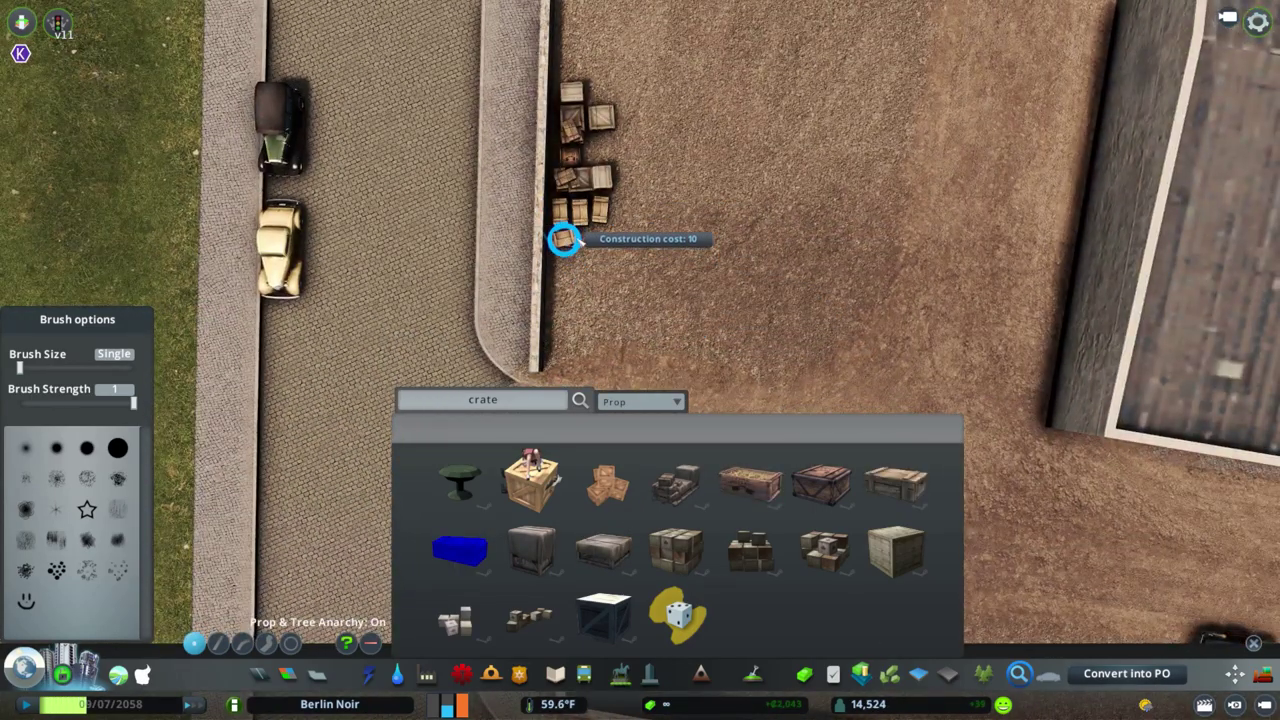
pyautogui.scroll(-5, 563, 238)
pyautogui.press('m')
pyautogui.moveTo(537, 274); pyautogui.dragTo(386, 126)
pyautogui.scroll(3, 386, 126)
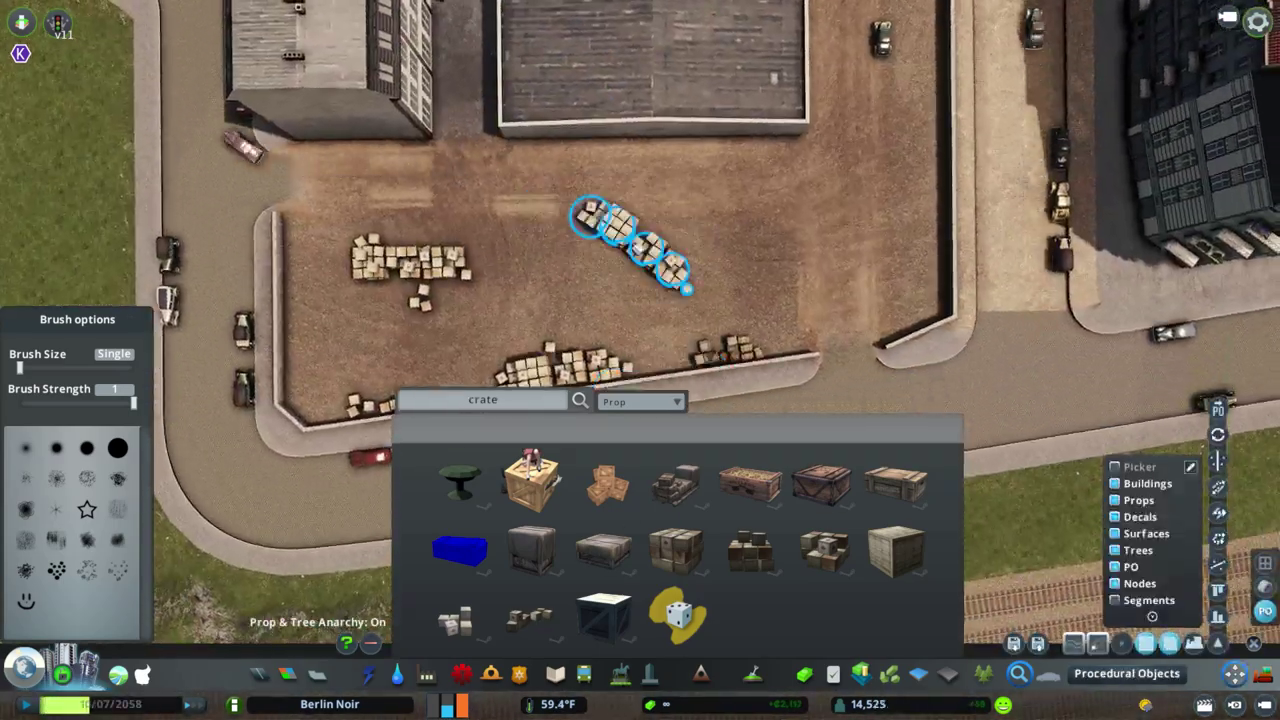
pyautogui.scroll(4, 585, 303)
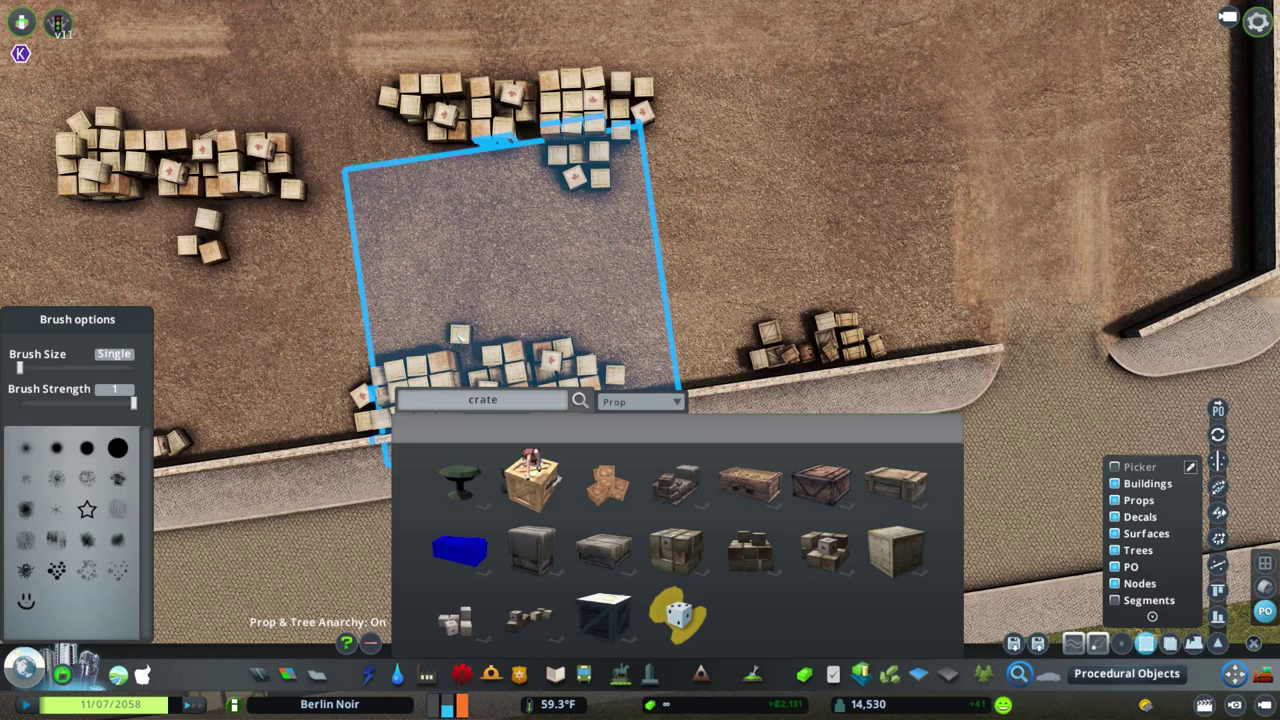
pyautogui.scroll(-3, 286, 391)
pyautogui.press('q')
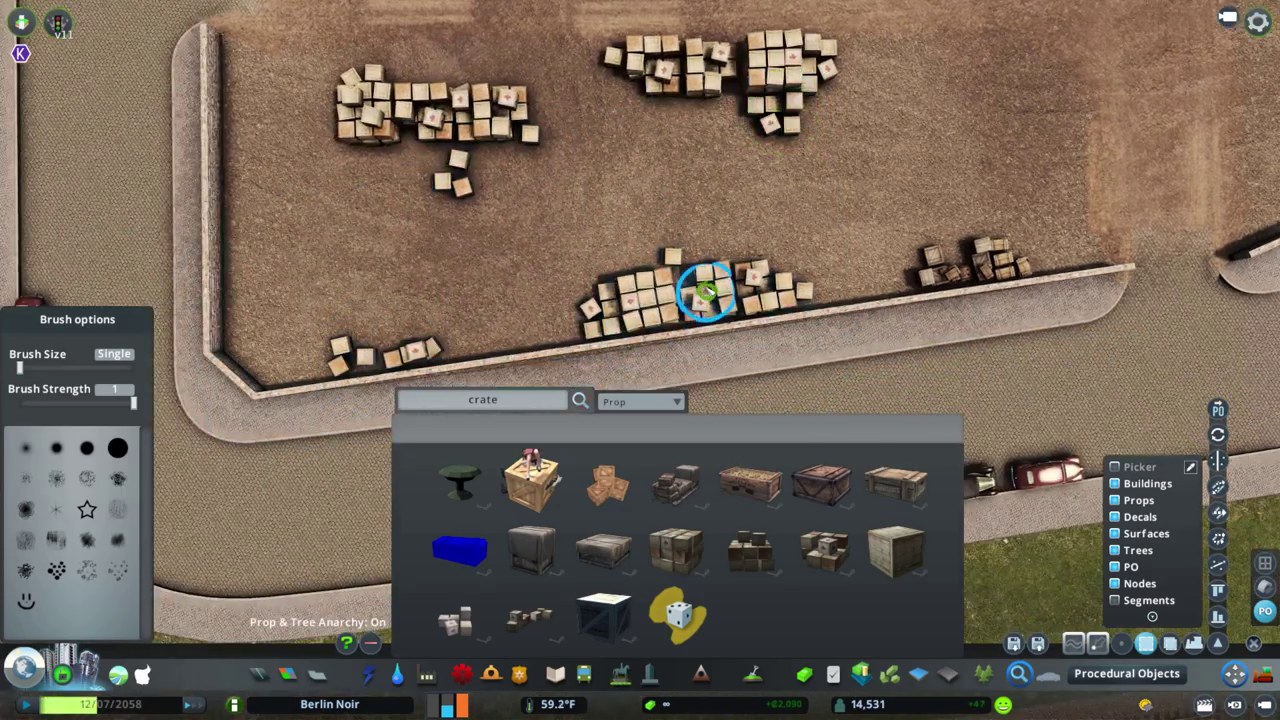
pyautogui.scroll(2, 512, 225)
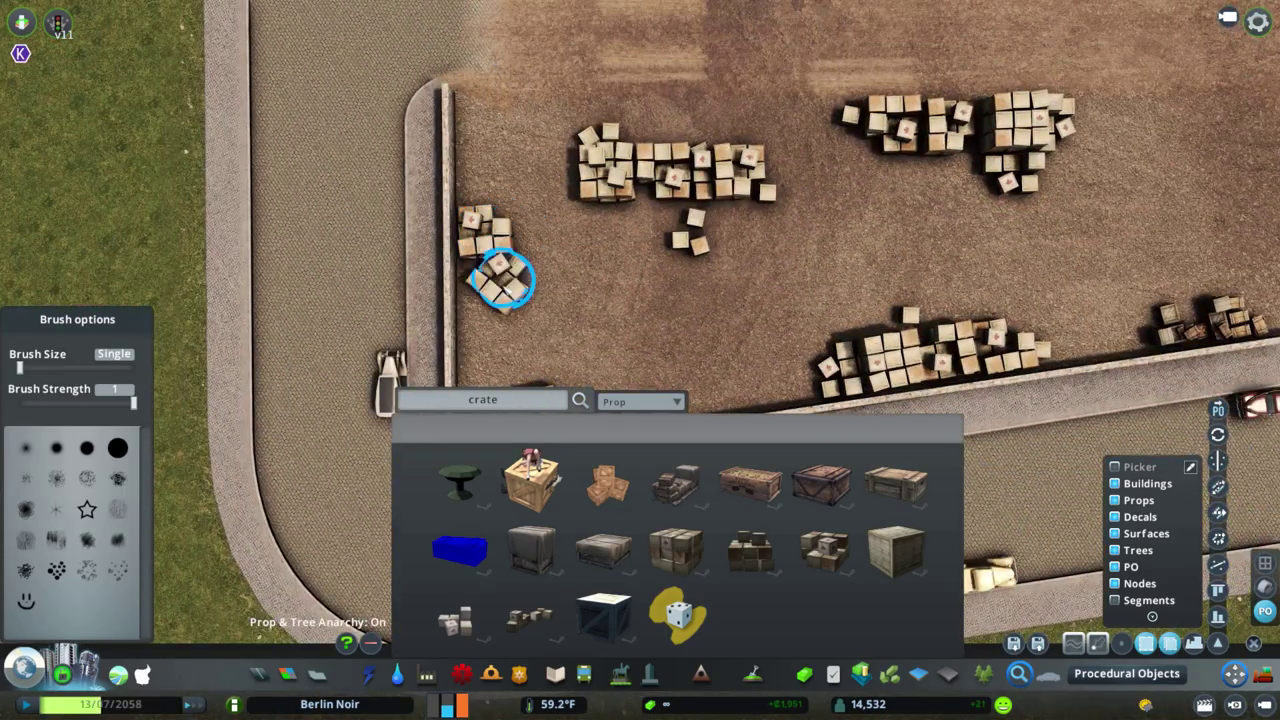
pyautogui.scroll(-4, 500, 282)
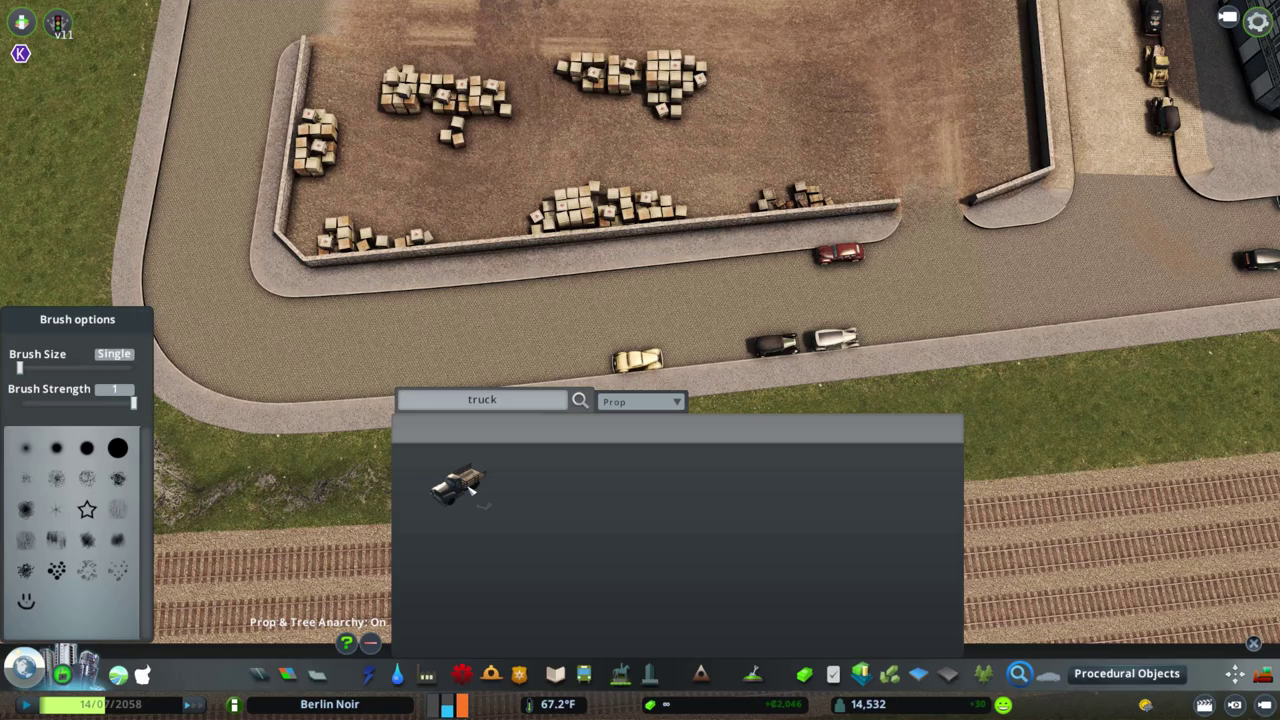
# Park the truck props among the crate stacks and close the Leisure overlay
pyautogui.click(458, 484)
pyautogui.scroll(2, 730, 135)
pyautogui.click(476, 262)
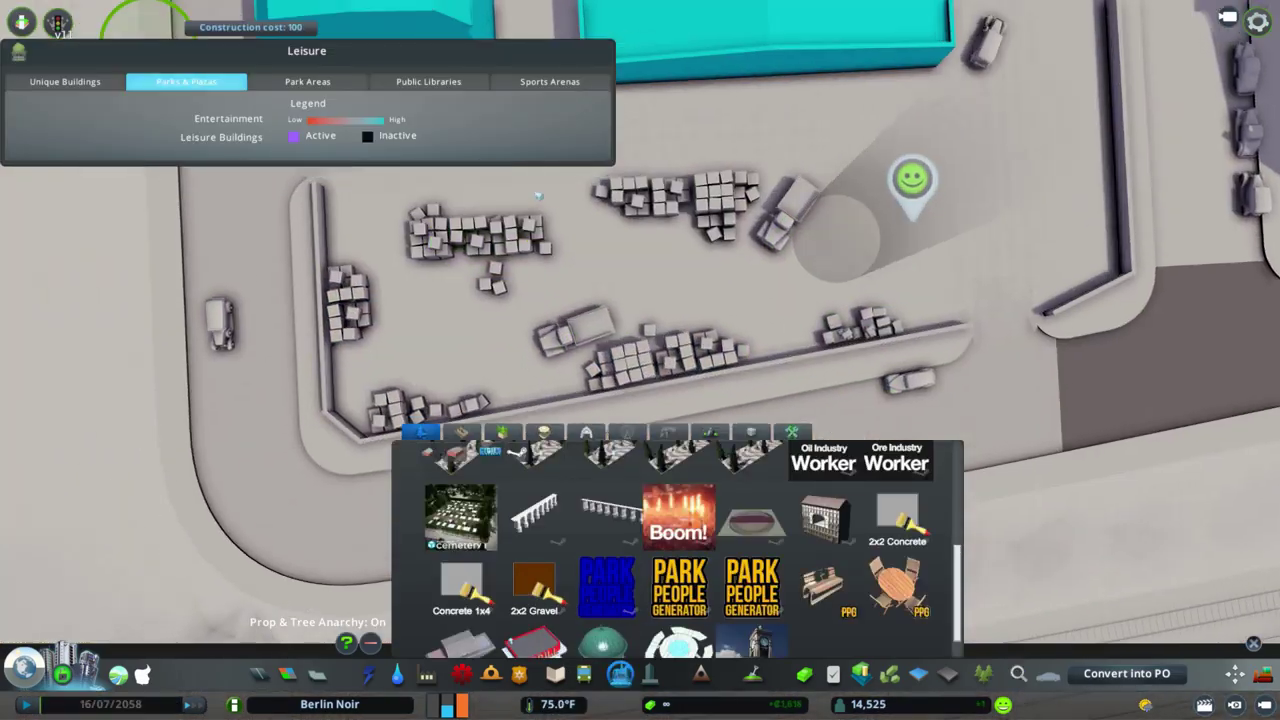
pyautogui.scroll(2, 642, 366)
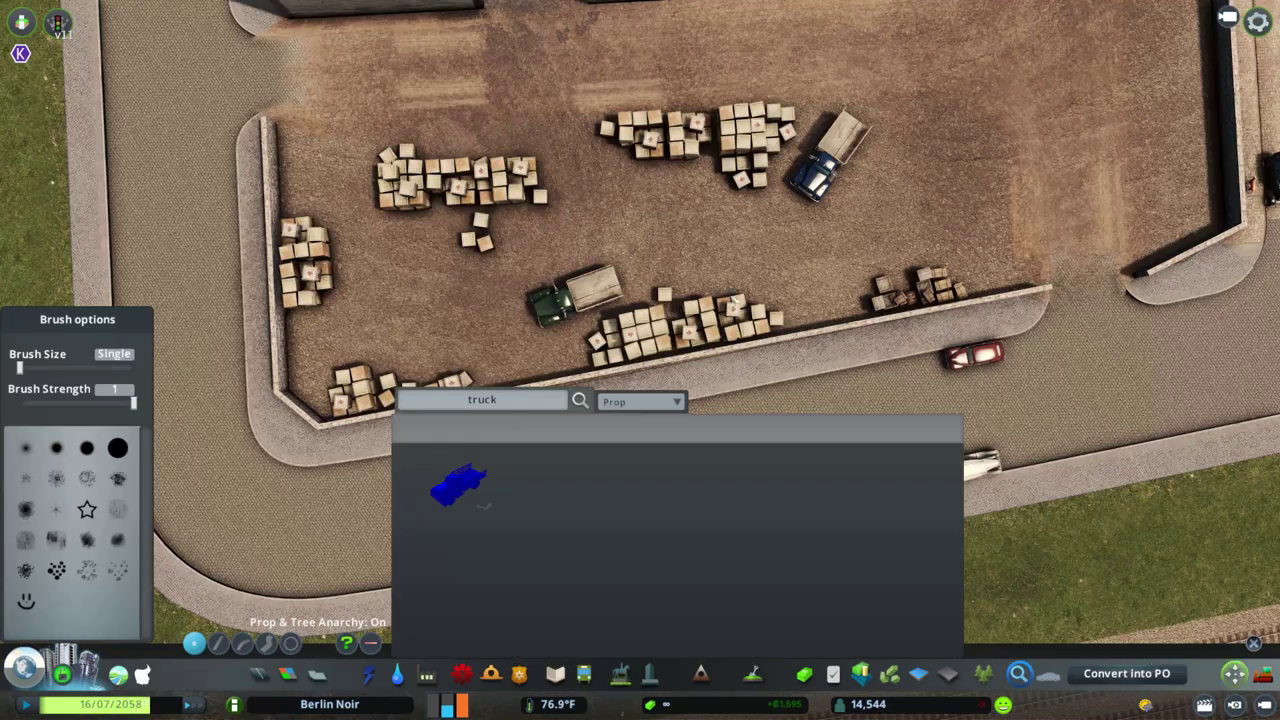
pyautogui.hotkey('ctrl', 'p')
# Select the objects along the front wall of the yard and start a new prop search
pyautogui.scroll(3, 470, 250)
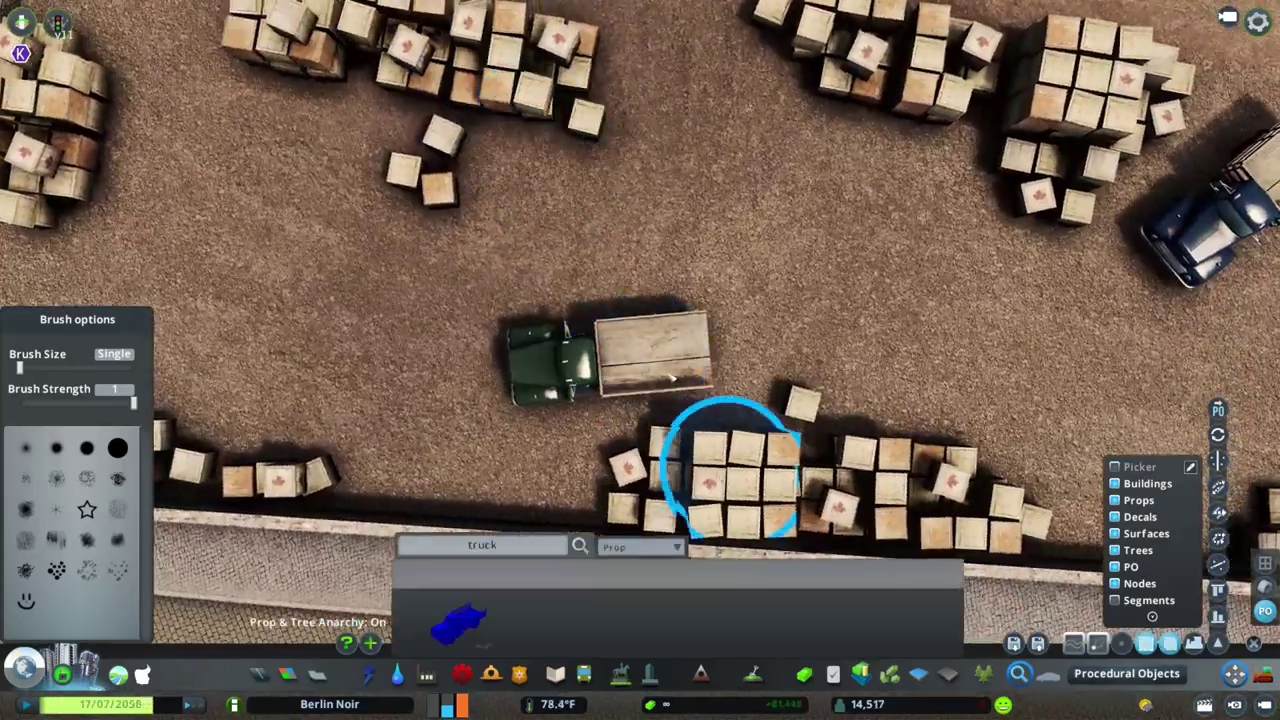
pyautogui.scroll(2, 600, 284)
pyautogui.scroll(-4, 597, 289)
pyautogui.moveTo(460, 335); pyautogui.dragTo(940, 600)
pyautogui.scroll(-2, 636, 357)
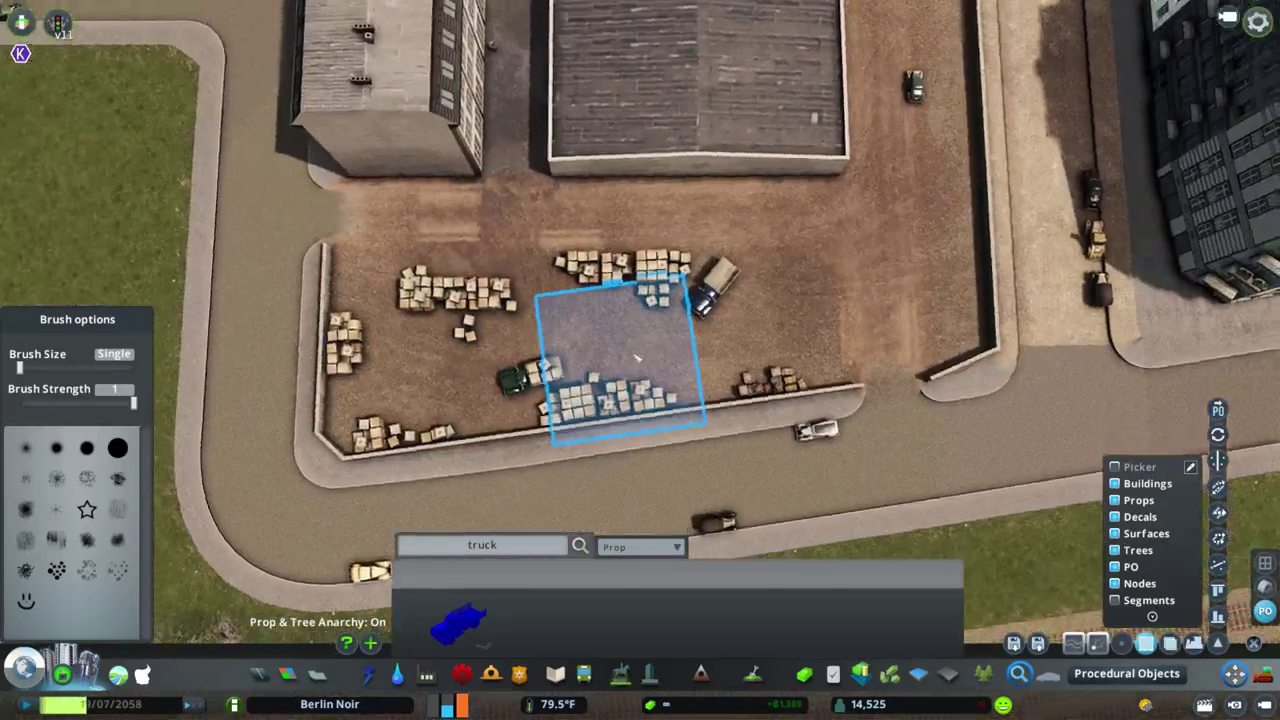
pyautogui.scroll(-2, 636, 357)
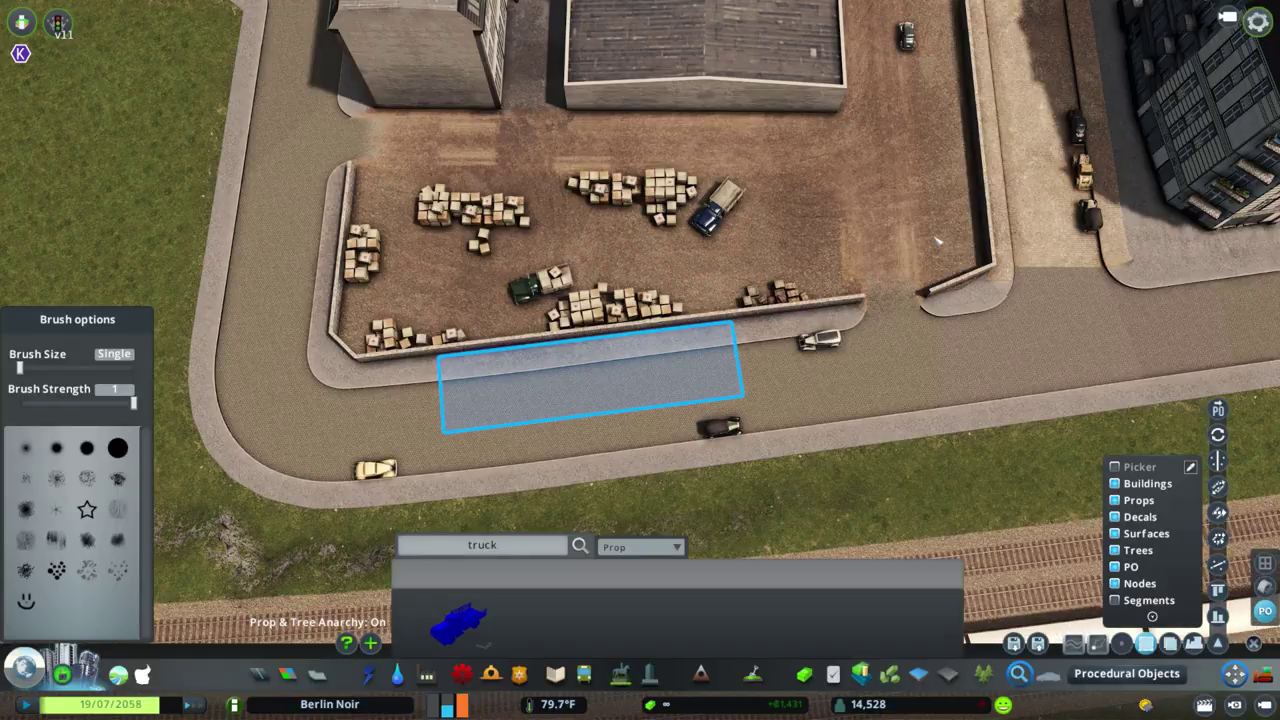
pyautogui.click(482, 545)
# Search 'pile', place a wood pile against the yard wall, then search 'wood'
pyautogui.write('pile')
pyautogui.click(606, 625)
pyautogui.scroll(4, 689, 240)
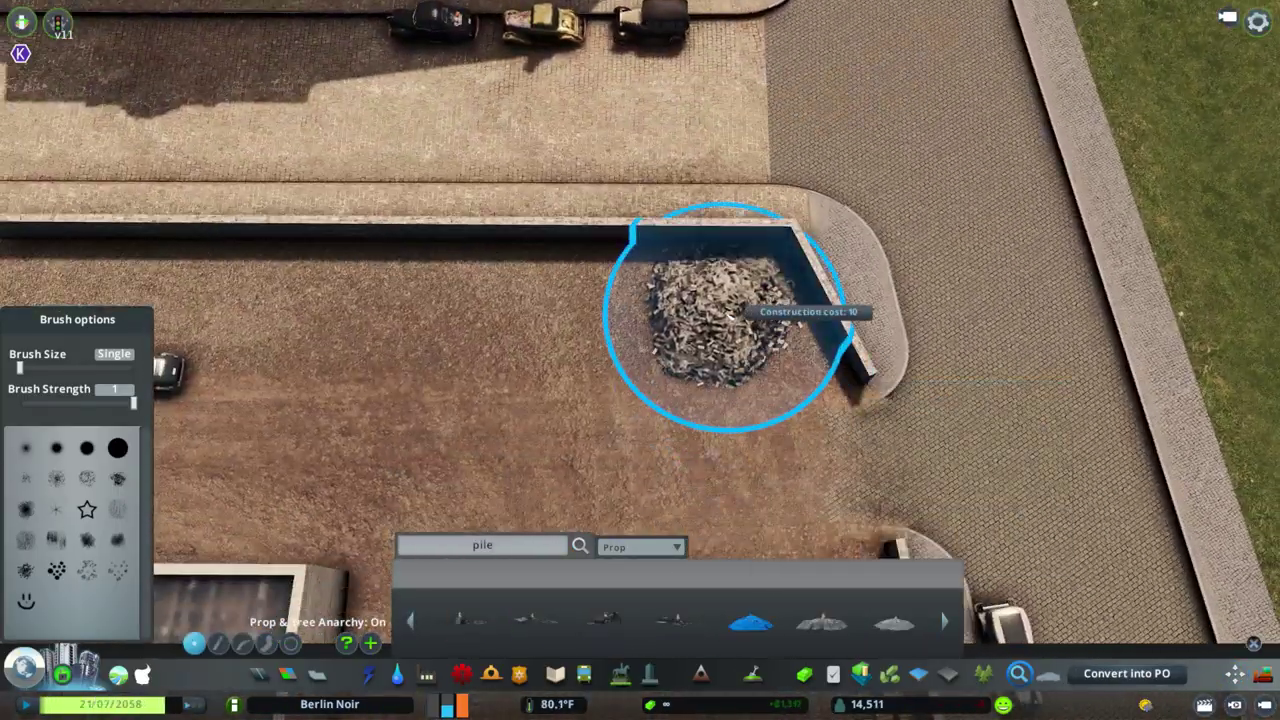
pyautogui.click(822, 621)
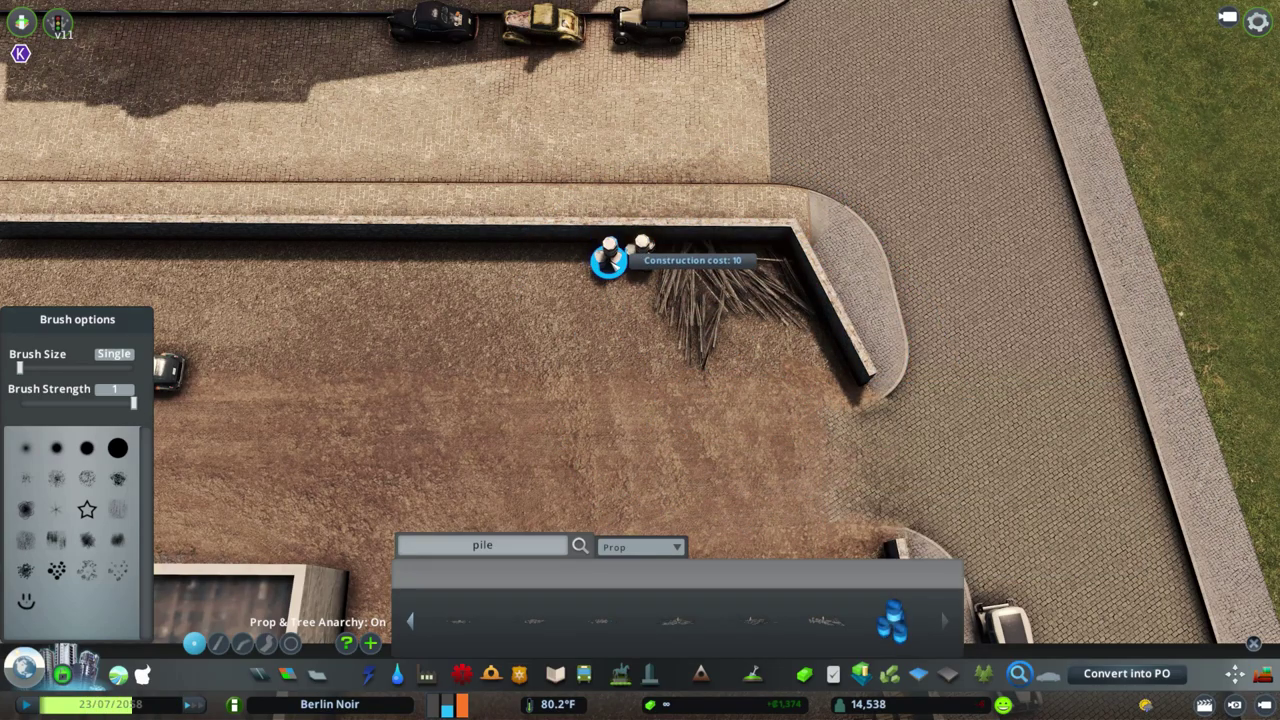
pyautogui.click(610, 250)
pyautogui.press('BackSpace')
pyautogui.press('BackSpace')
pyautogui.press('BackSpace')
pyautogui.press('BackSpace')
pyautogui.write('wood')
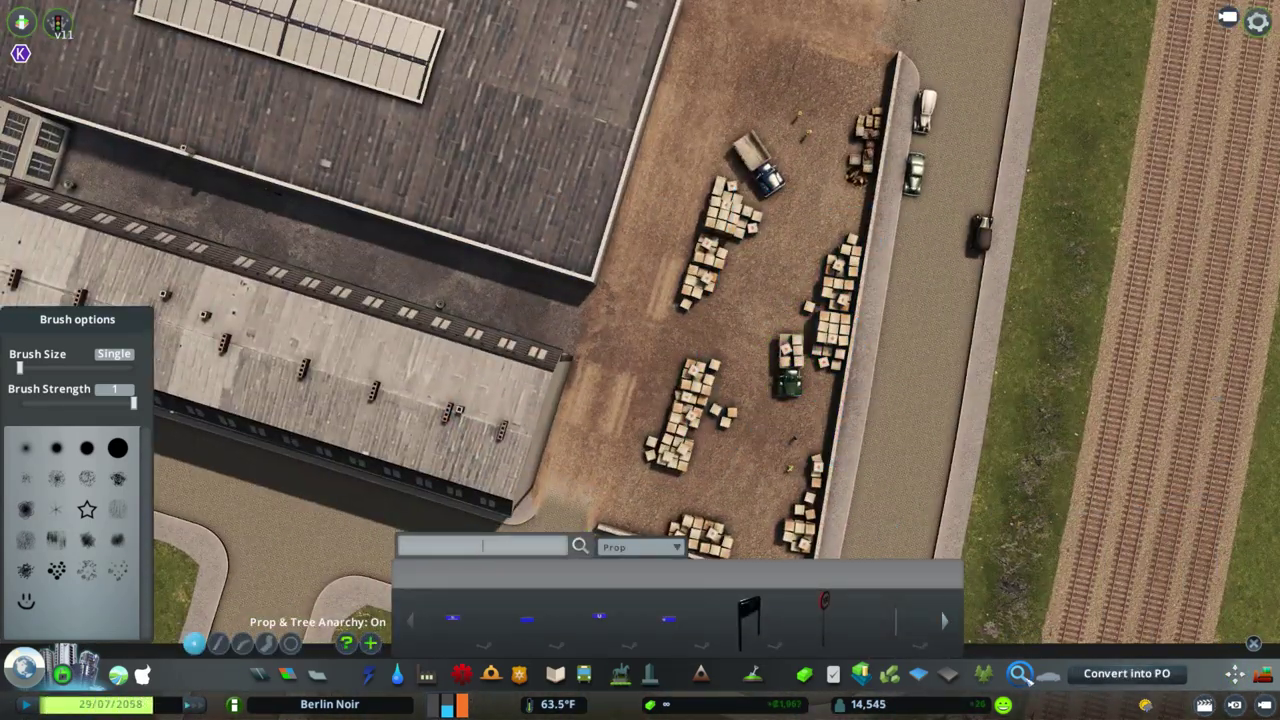
# Place a concrete rock pile by the warehouse corner
pyautogui.click(1160, 676)
pyautogui.press('a')
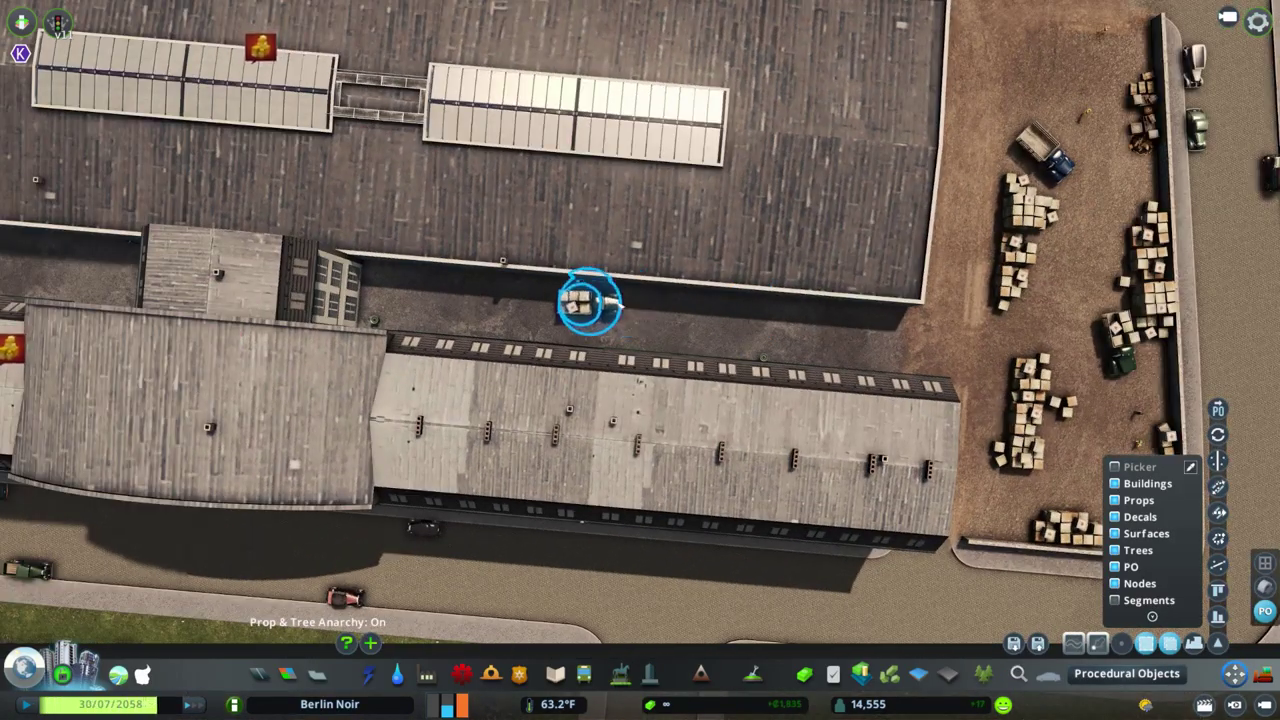
pyautogui.press('w')
pyautogui.press('q')
pyautogui.scroll(-5, 586, 452)
pyautogui.hotkey('alt', 'f')
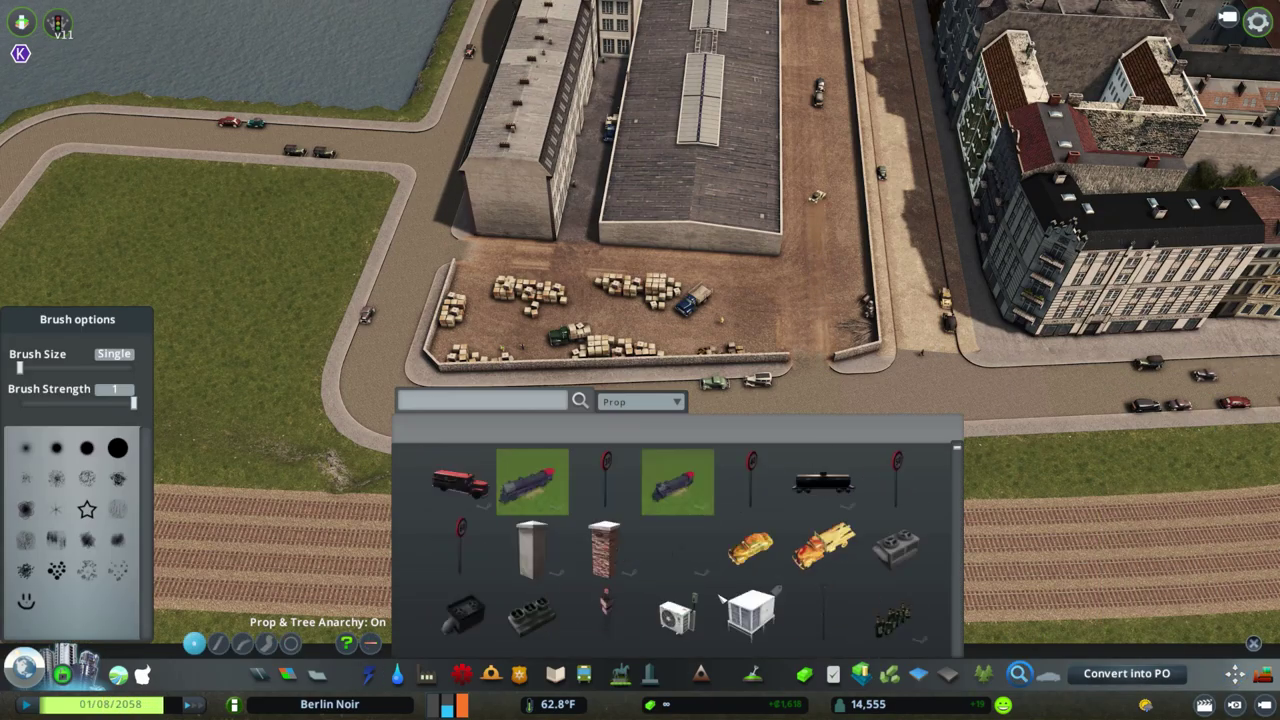
pyautogui.scroll(4, 905, 495)
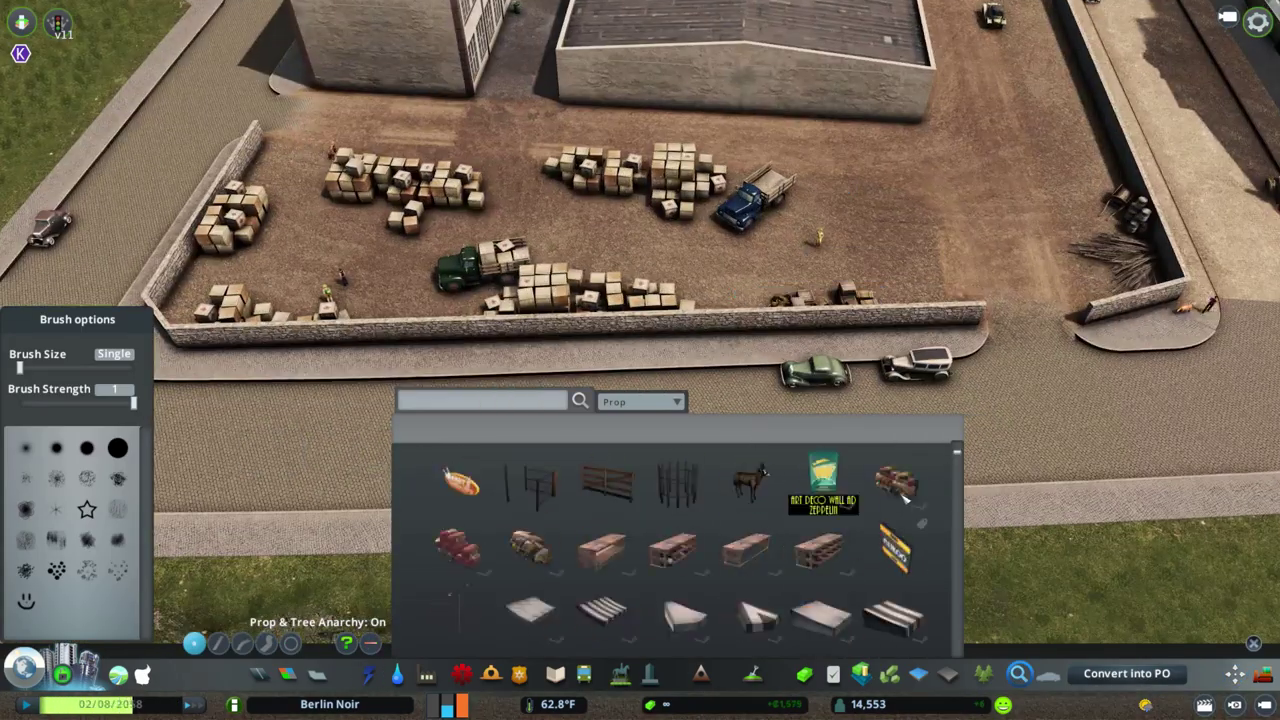
pyautogui.click(903, 490)
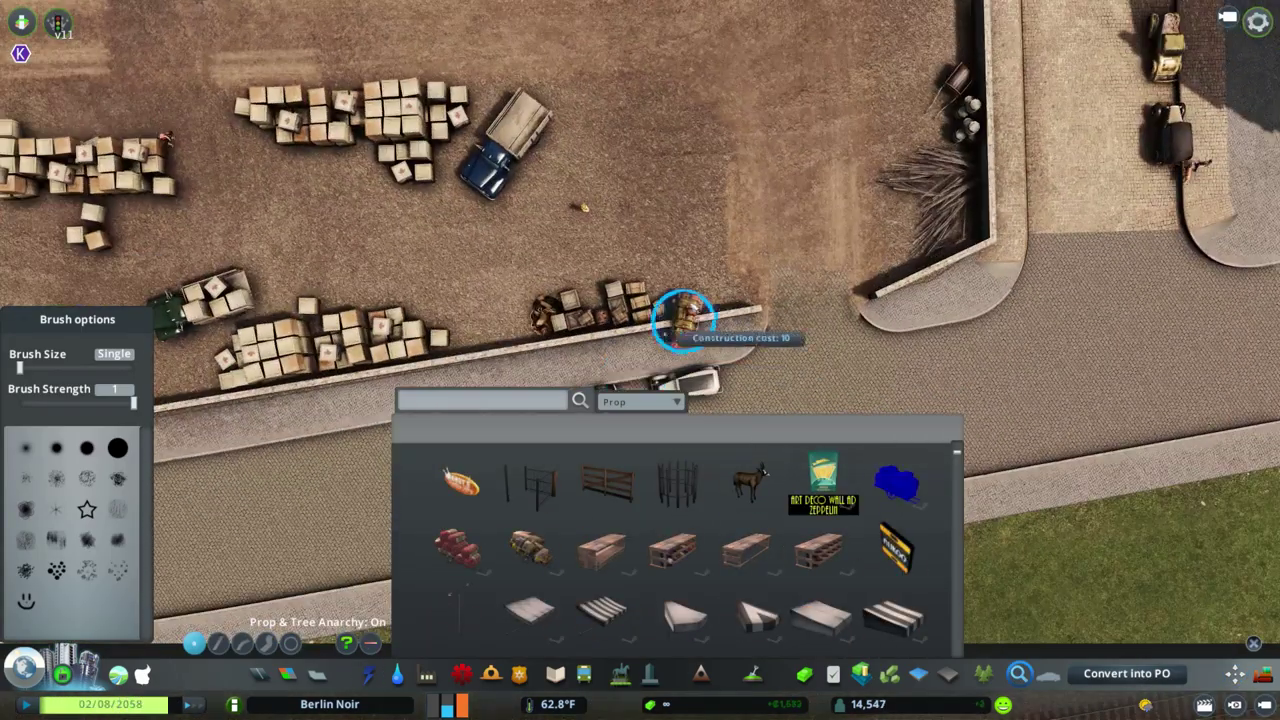
pyautogui.scroll(-5, 695, 298)
# Add crates at the warehouse corner and a dark grime stain on the warehouse wall
pyautogui.scroll(-8, 727, 567)
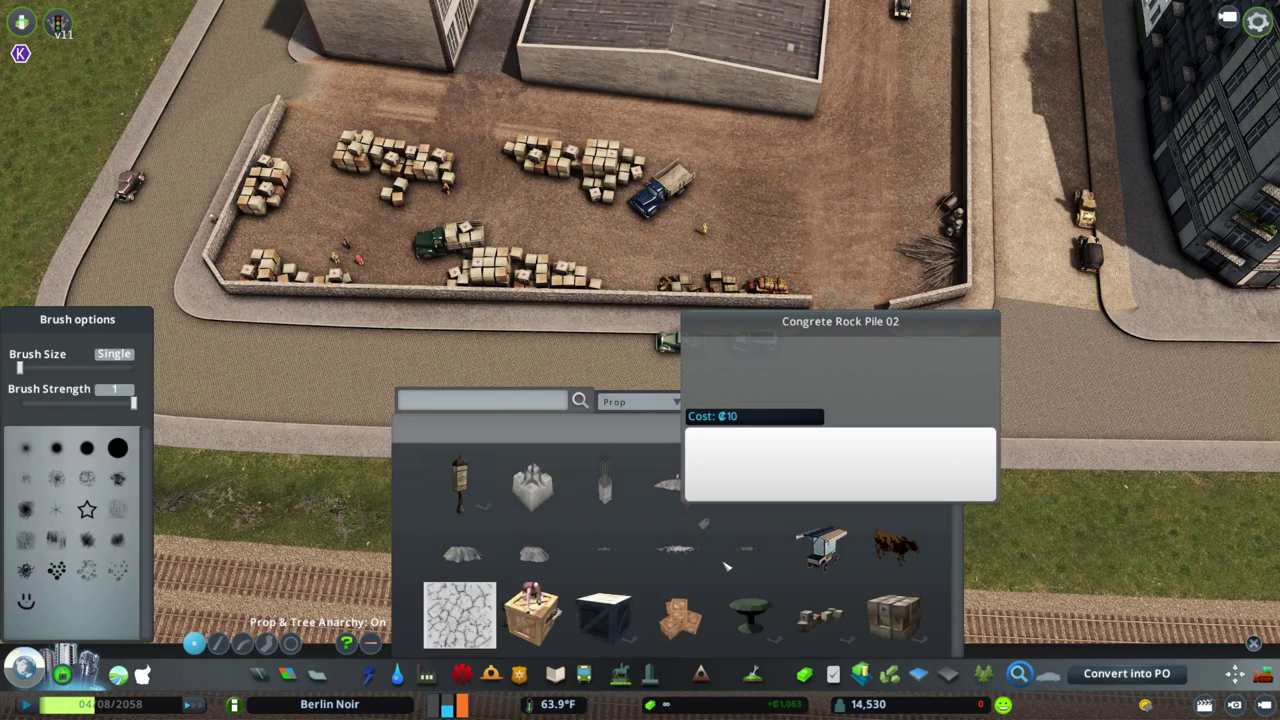
pyautogui.click(727, 567)
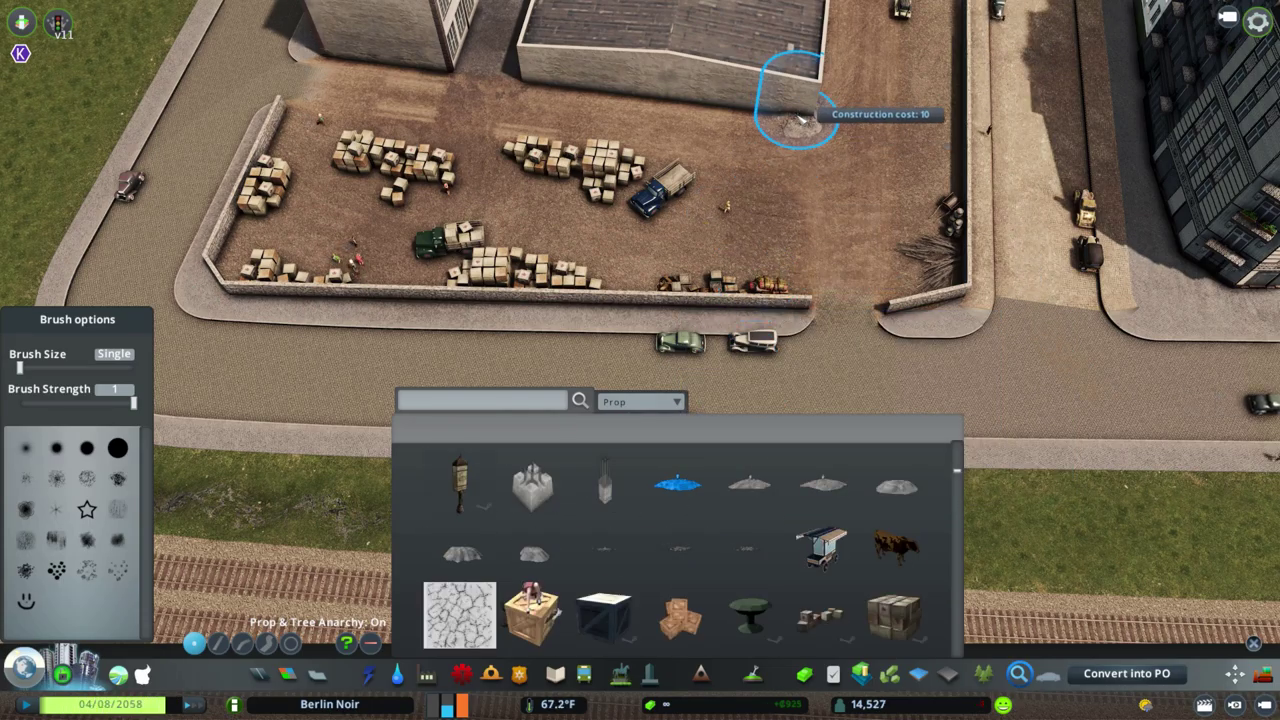
pyautogui.click(805, 97)
pyautogui.scroll(3, 805, 97)
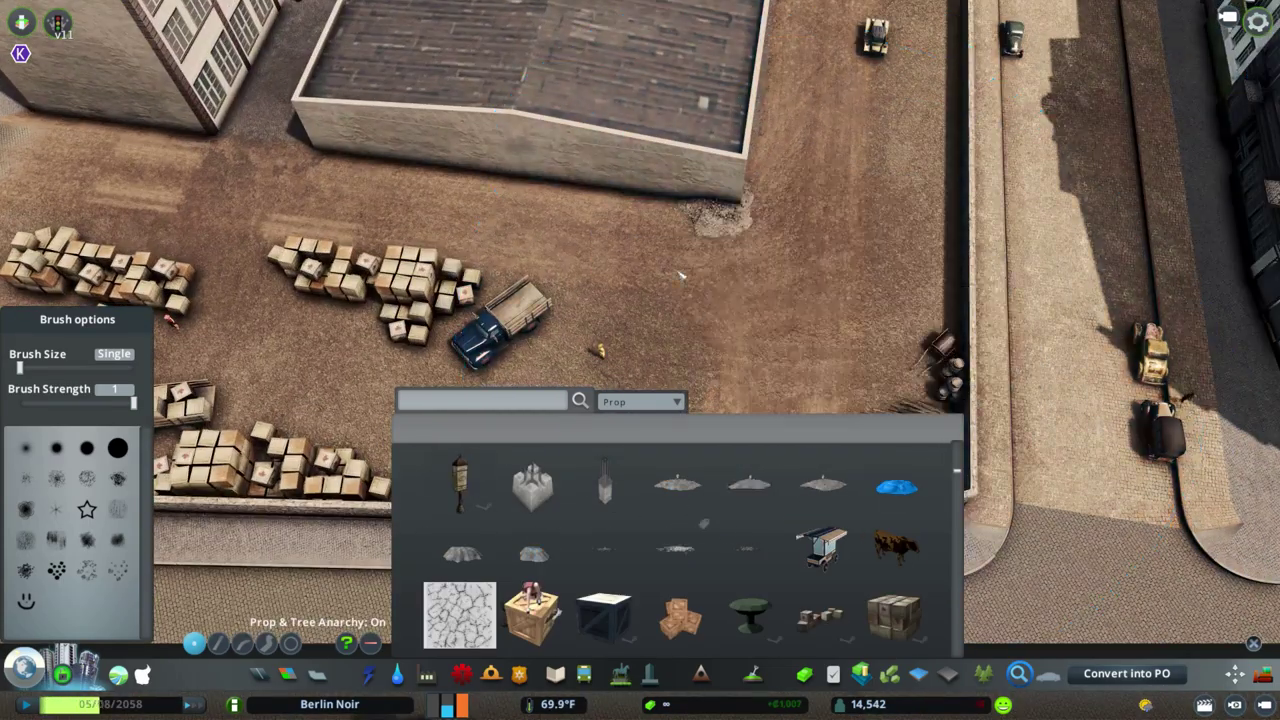
pyautogui.scroll(-5, 631, 457)
pyautogui.click(688, 214)
pyautogui.scroll(5, 708, 553)
pyautogui.scroll(3, 257, 171)
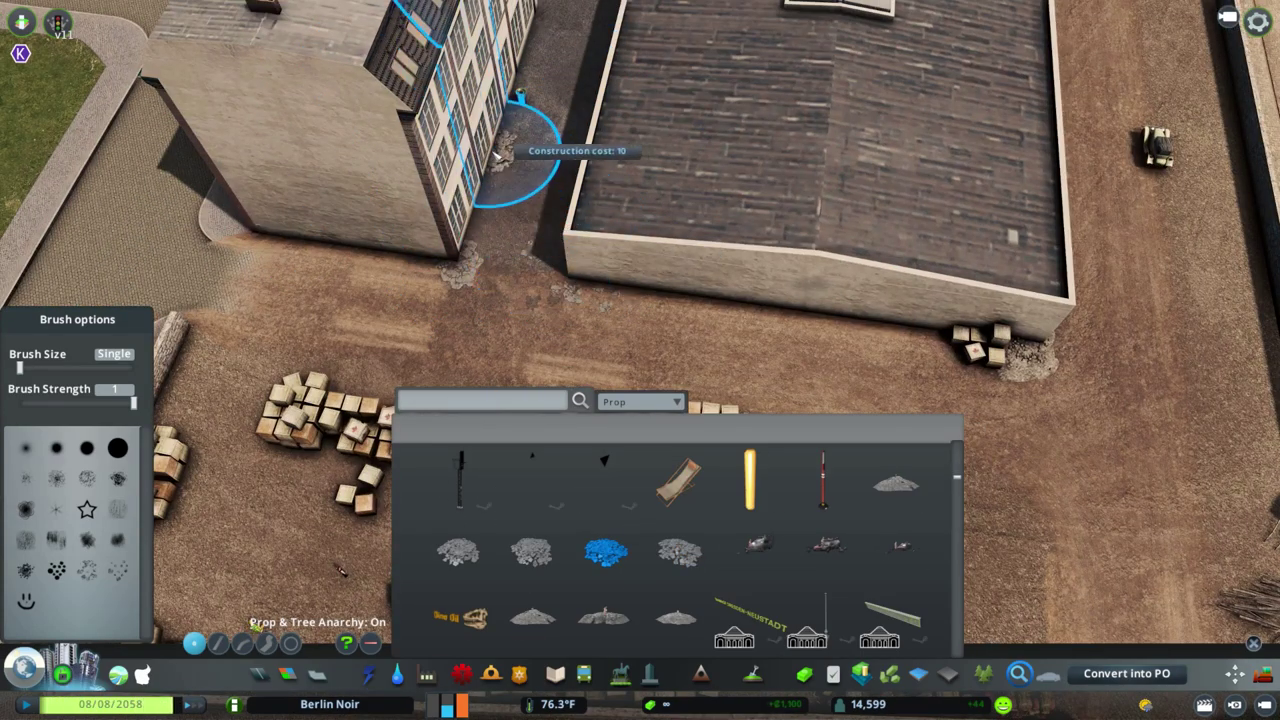
pyautogui.scroll(-2, 713, 545)
pyautogui.scroll(-6, 713, 545)
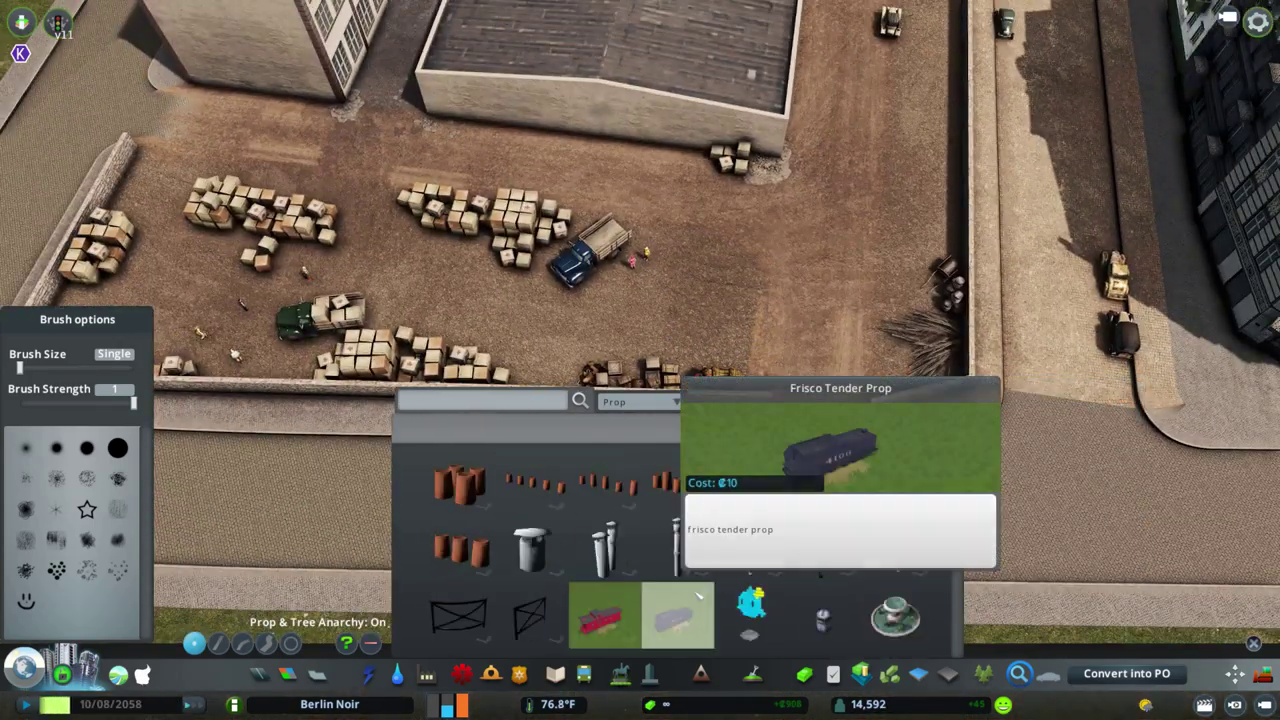
pyautogui.scroll(-4, 698, 596)
pyautogui.click(604, 482)
pyautogui.scroll(5, 605, 272)
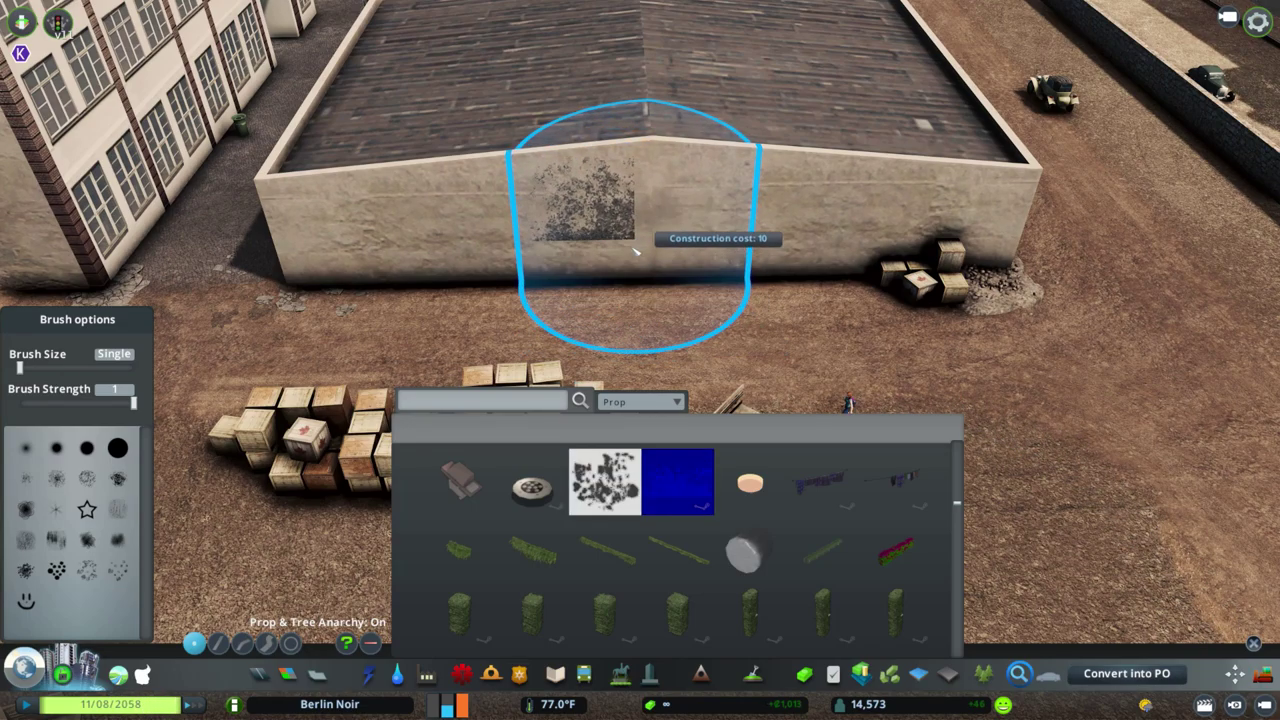
# Slide the grime stain along the warehouse wall to its centre
pyautogui.click(405, 288)
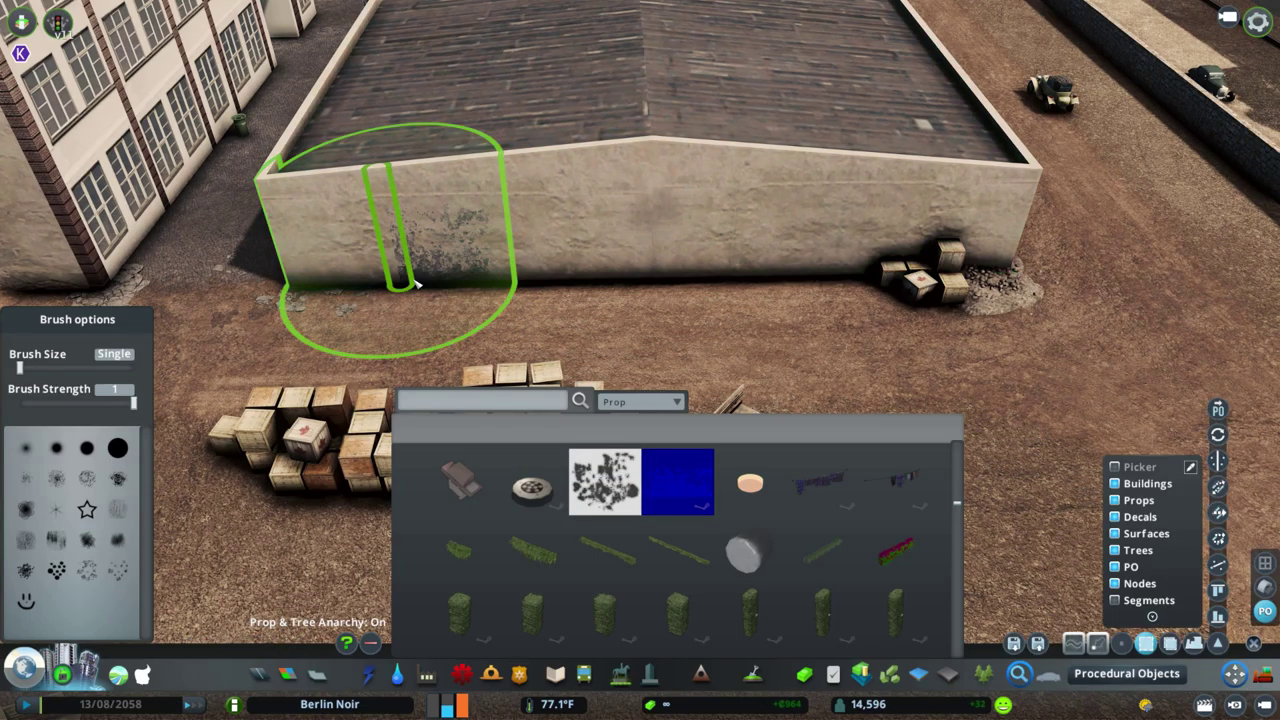
pyautogui.click(402, 286)
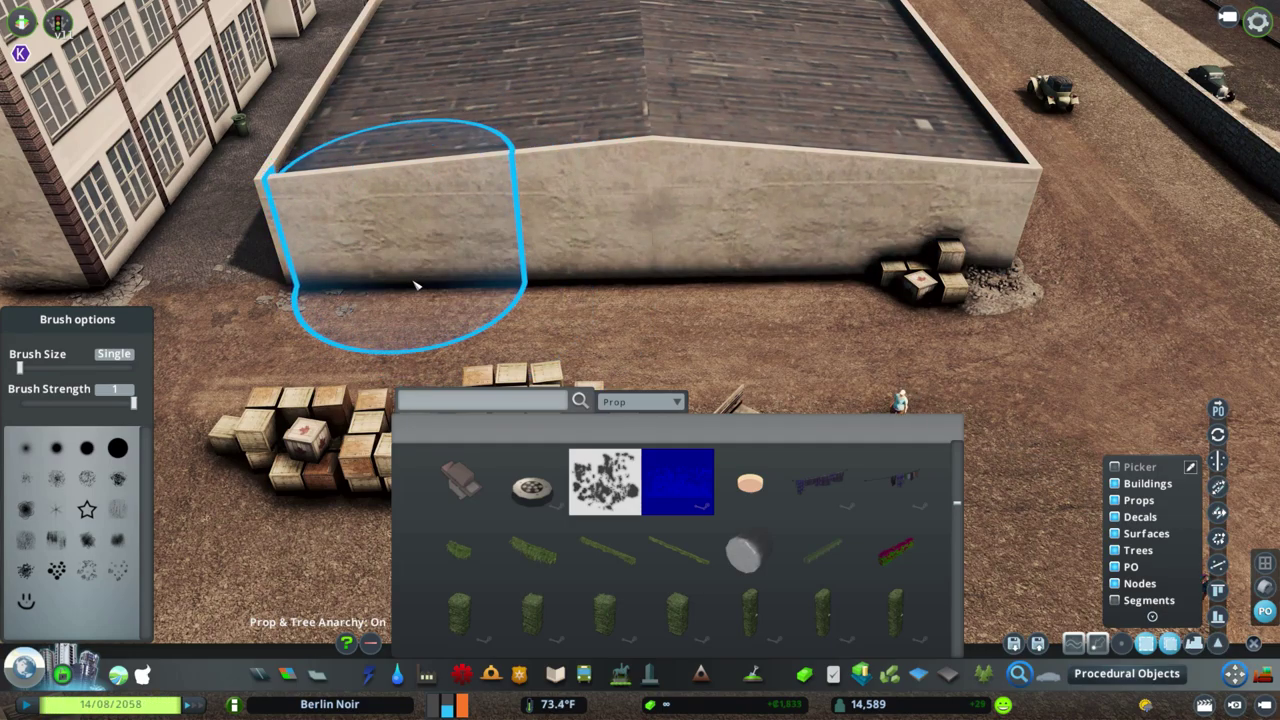
pyautogui.moveTo(418, 288); pyautogui.dragTo(657, 287)
# Confirm the grime stain's new position and pick a dark car prop for the yard wall
pyautogui.press('s')
pyautogui.scroll(-5, 927, 626)
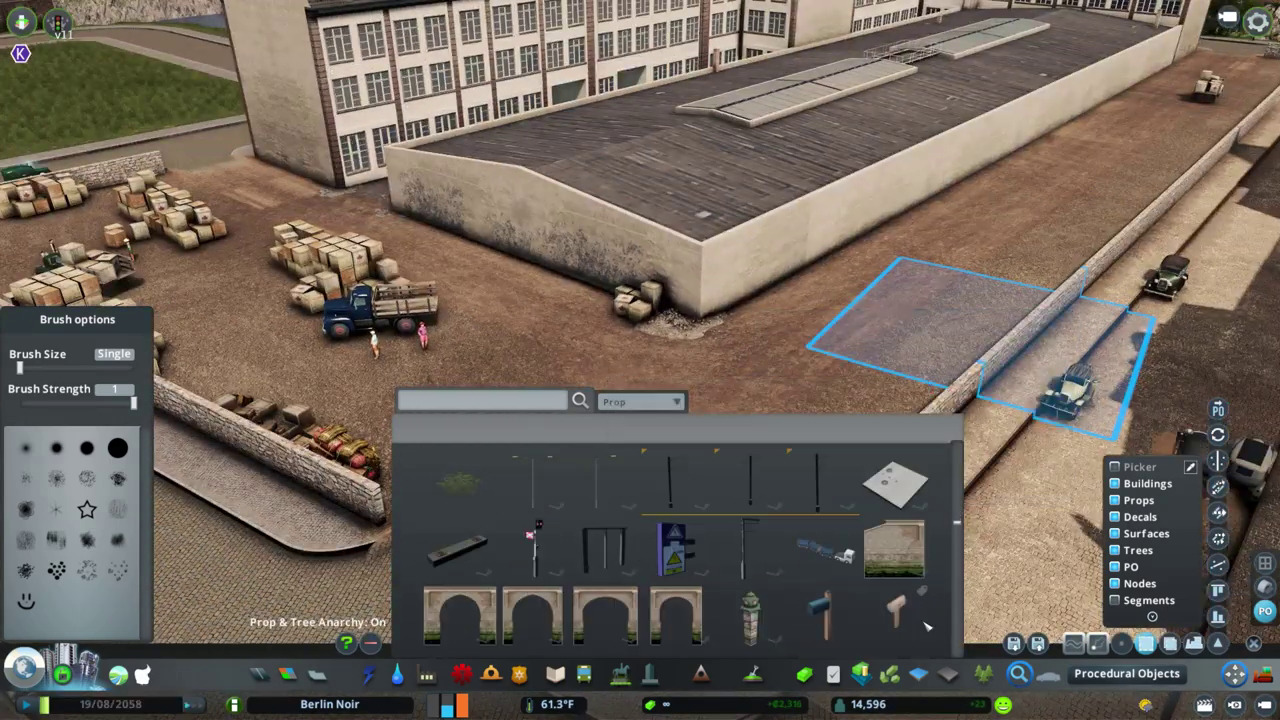
pyautogui.scroll(-1, 927, 626)
pyautogui.press('pagedown')
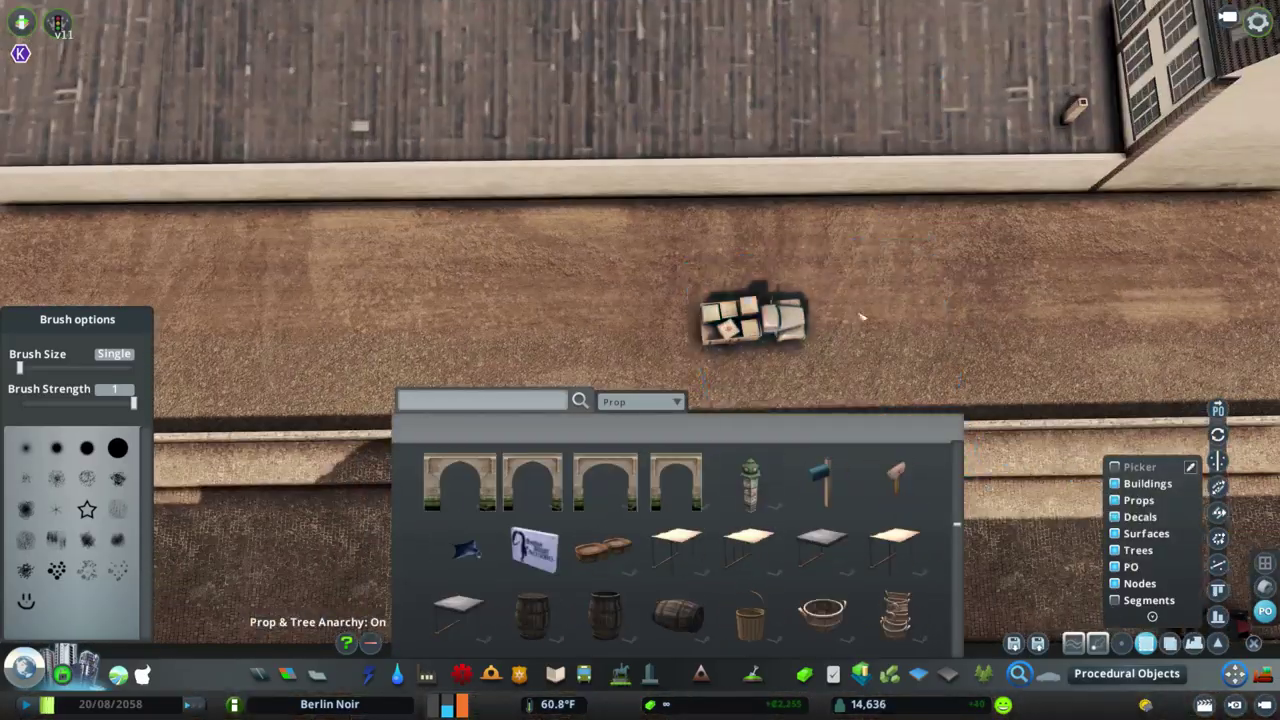
pyautogui.scroll(3, 850, 320)
pyautogui.scroll(-3, 560, 290)
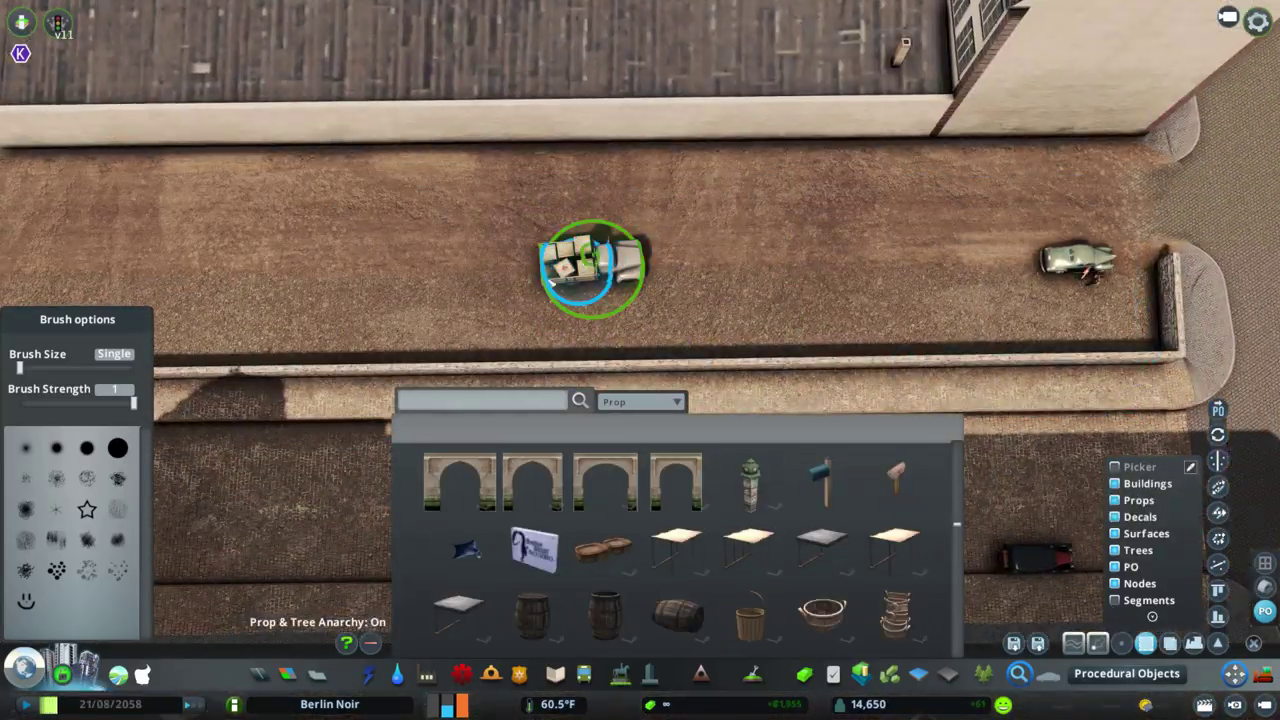
pyautogui.press('a')
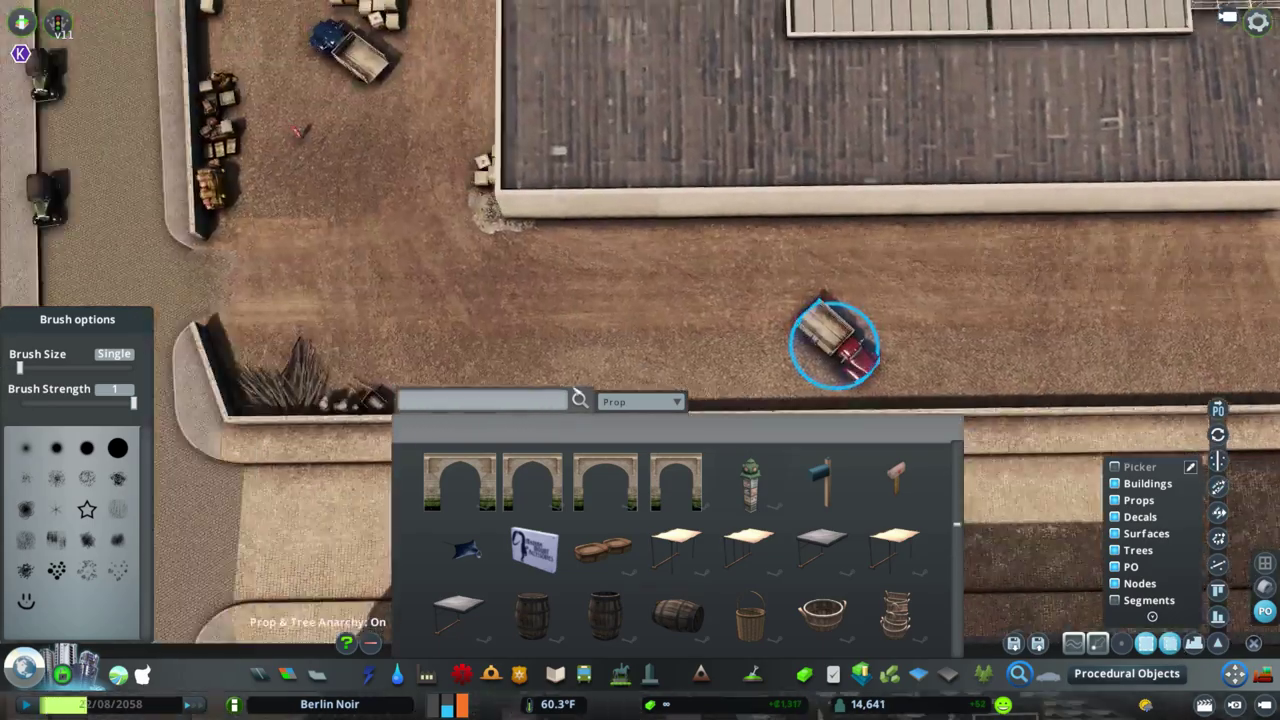
pyautogui.scroll(2, 835, 343)
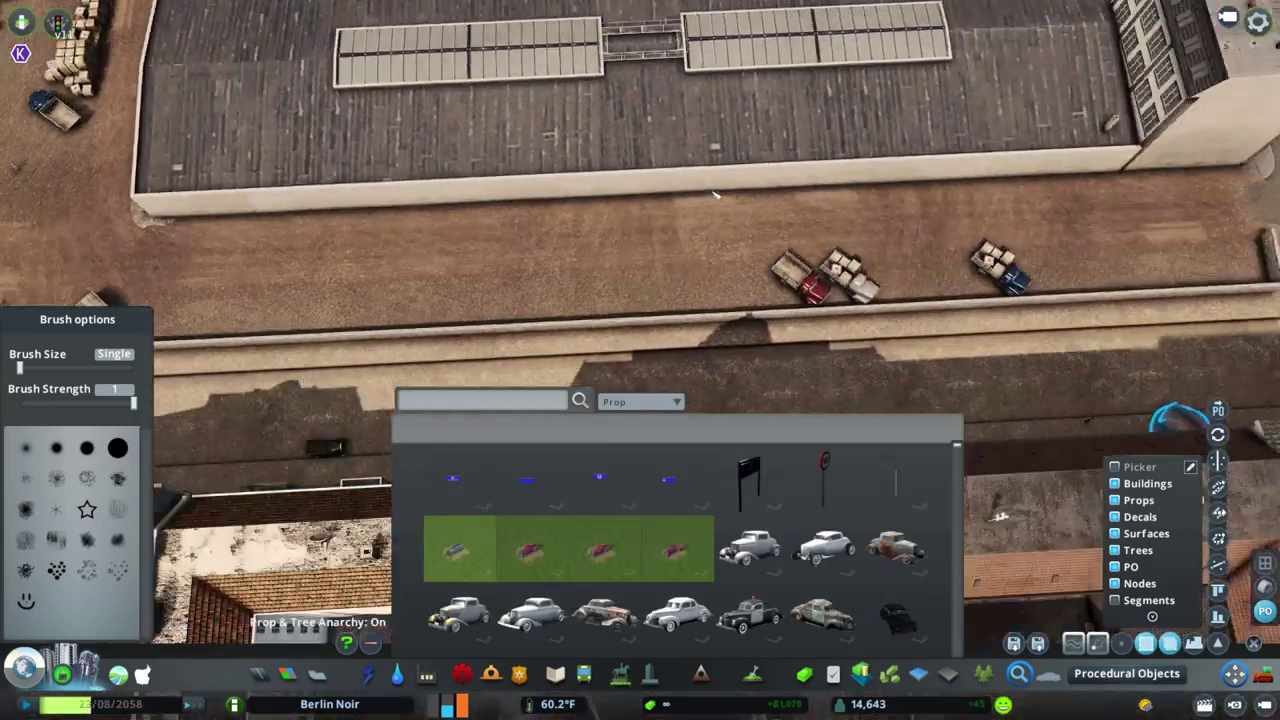
pyautogui.click(897, 617)
pyautogui.scroll(-3, 594, 218)
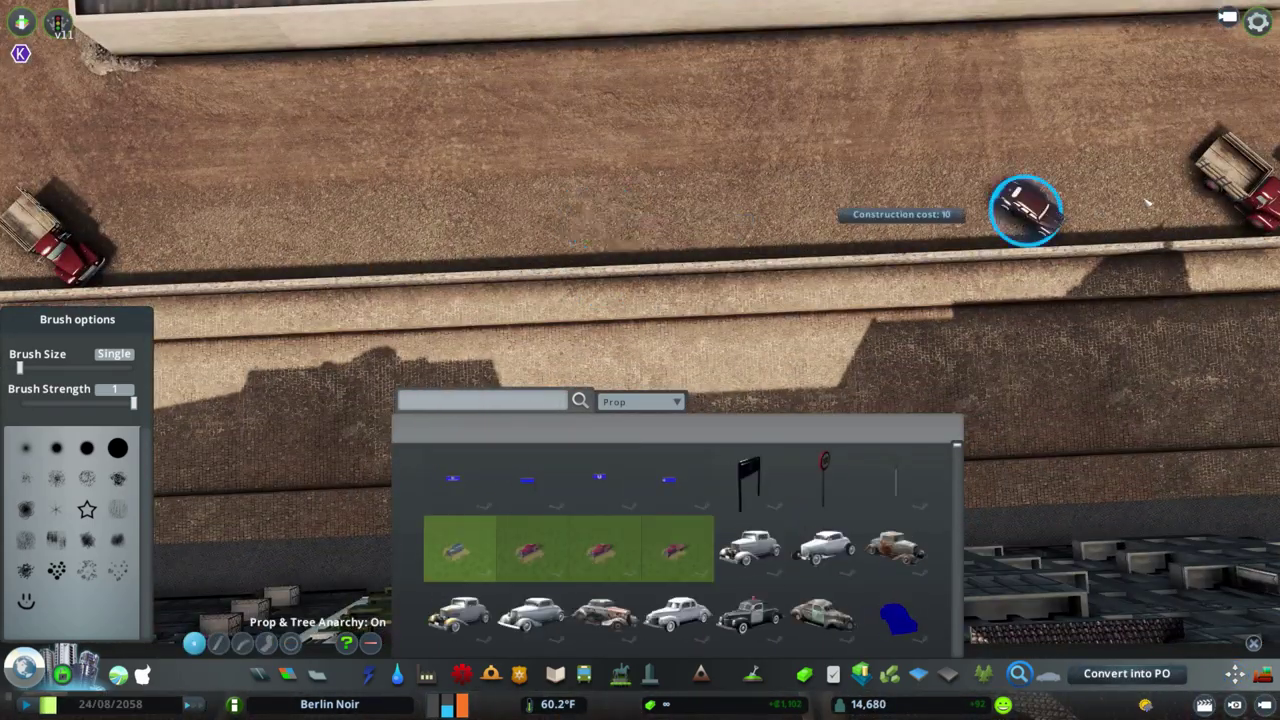
pyautogui.scroll(-2, 886, 571)
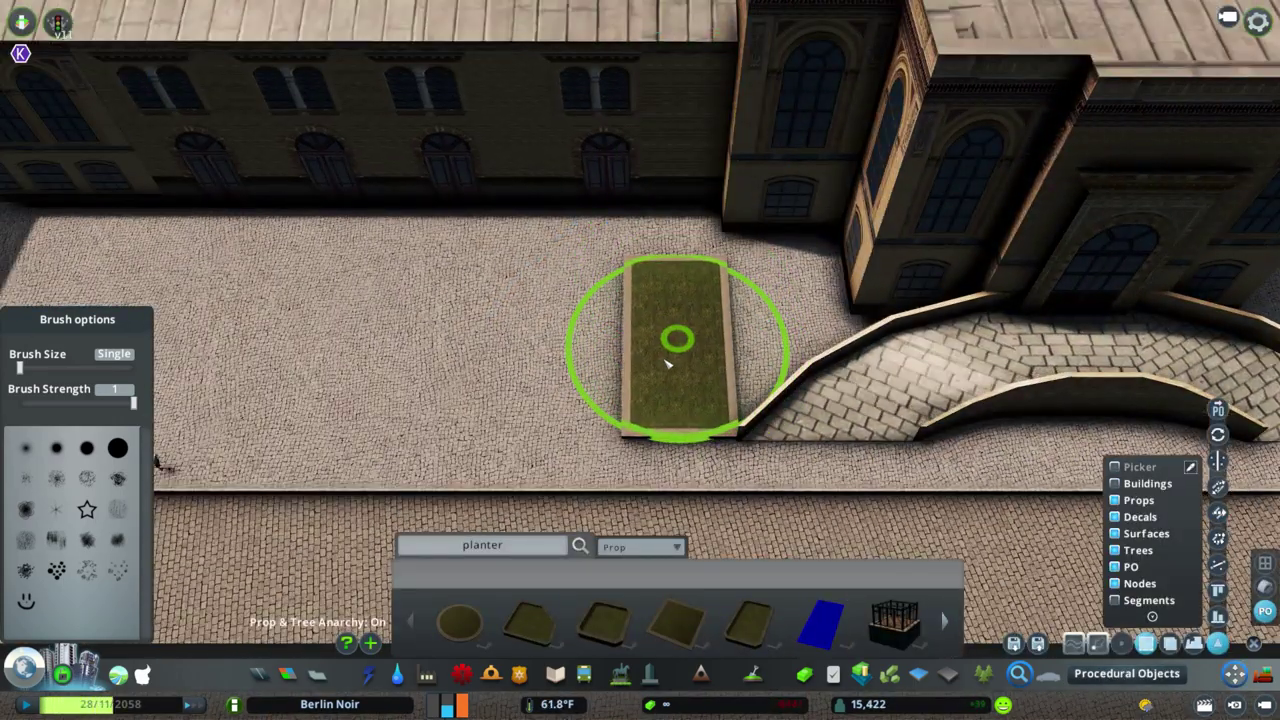
# Move the planter up to the station building and join it to the right-hand planter
pyautogui.moveTo(668, 364); pyautogui.dragTo(674, 262)
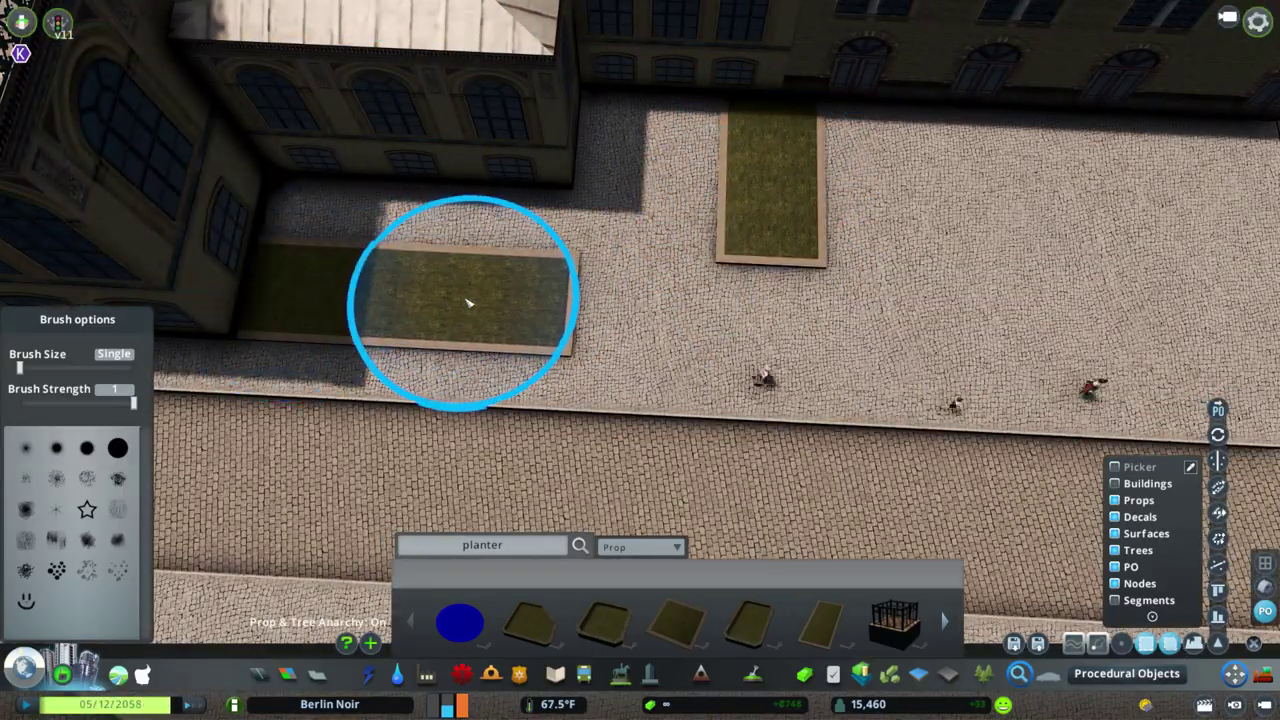
pyautogui.moveTo(468, 302); pyautogui.dragTo(613, 310)
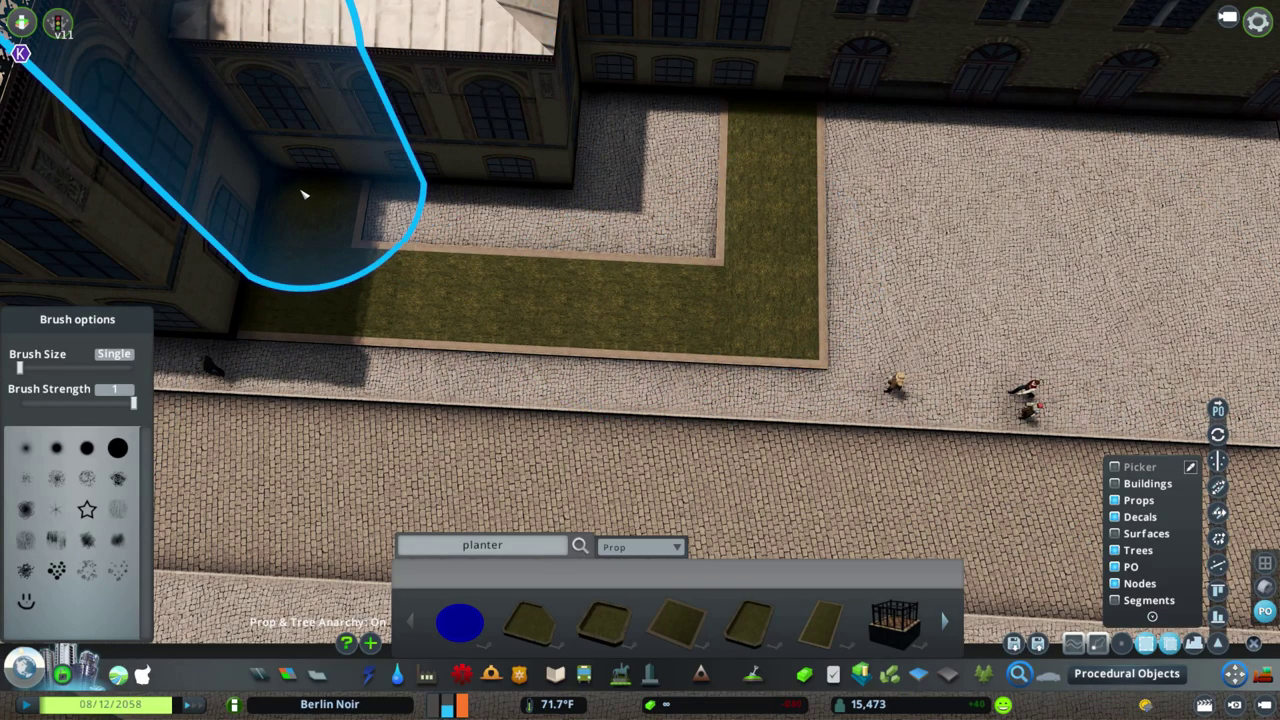
pyautogui.press('d')
pyautogui.press('q')
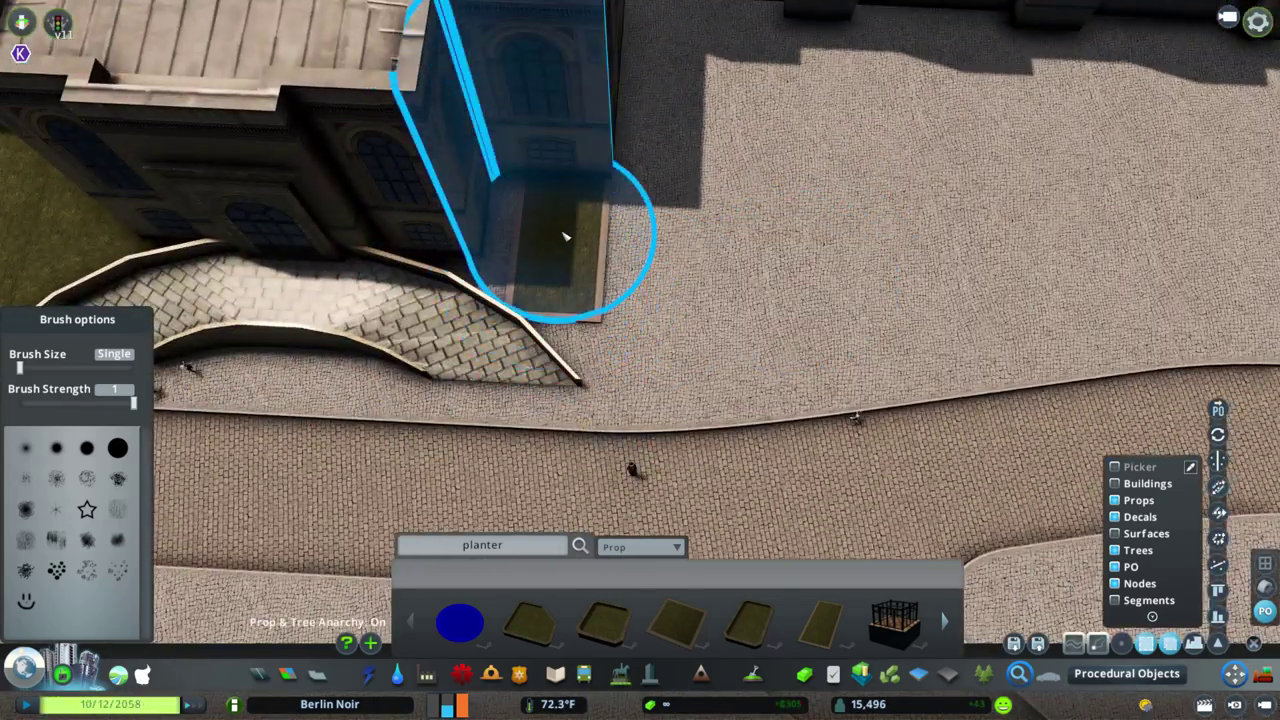
# Switch the Find It asset type to Tree to list flowering bushes
pyautogui.scroll(3, 650, 400)
pyautogui.press('s')
pyautogui.press('e')
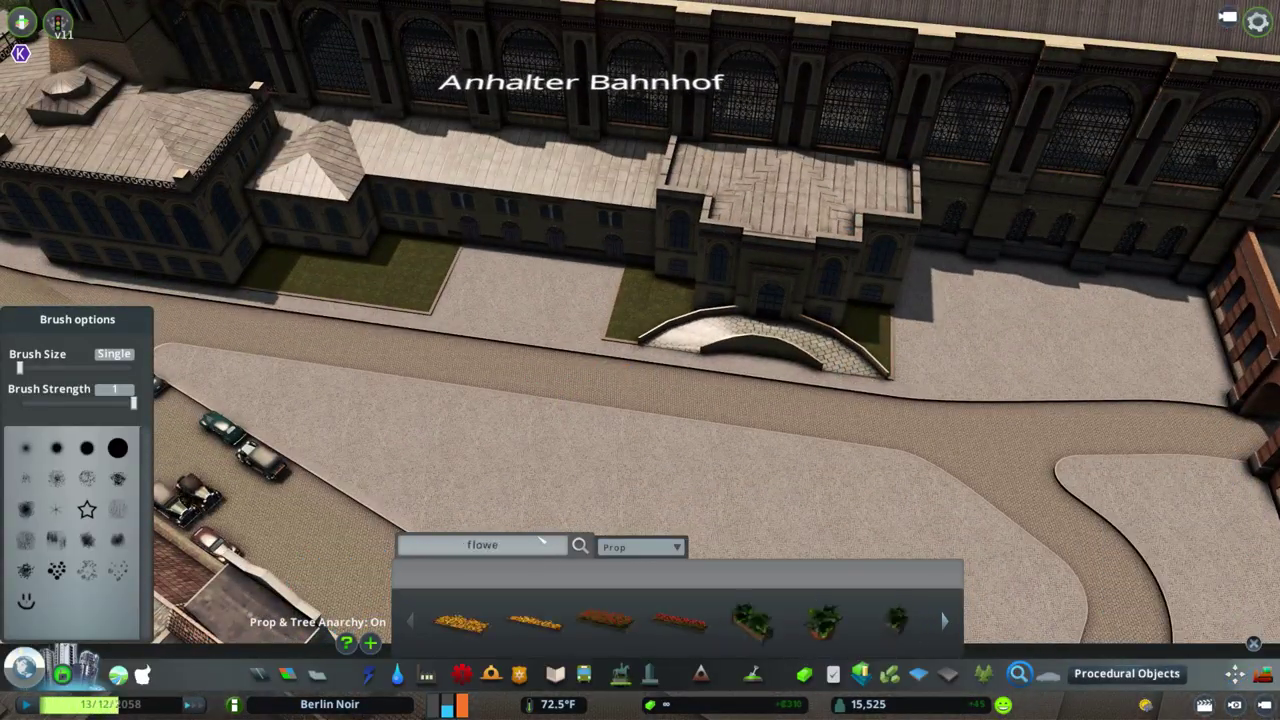
pyautogui.click(640, 547)
pyautogui.click(617, 527)
pyautogui.scroll(3, 478, 250)
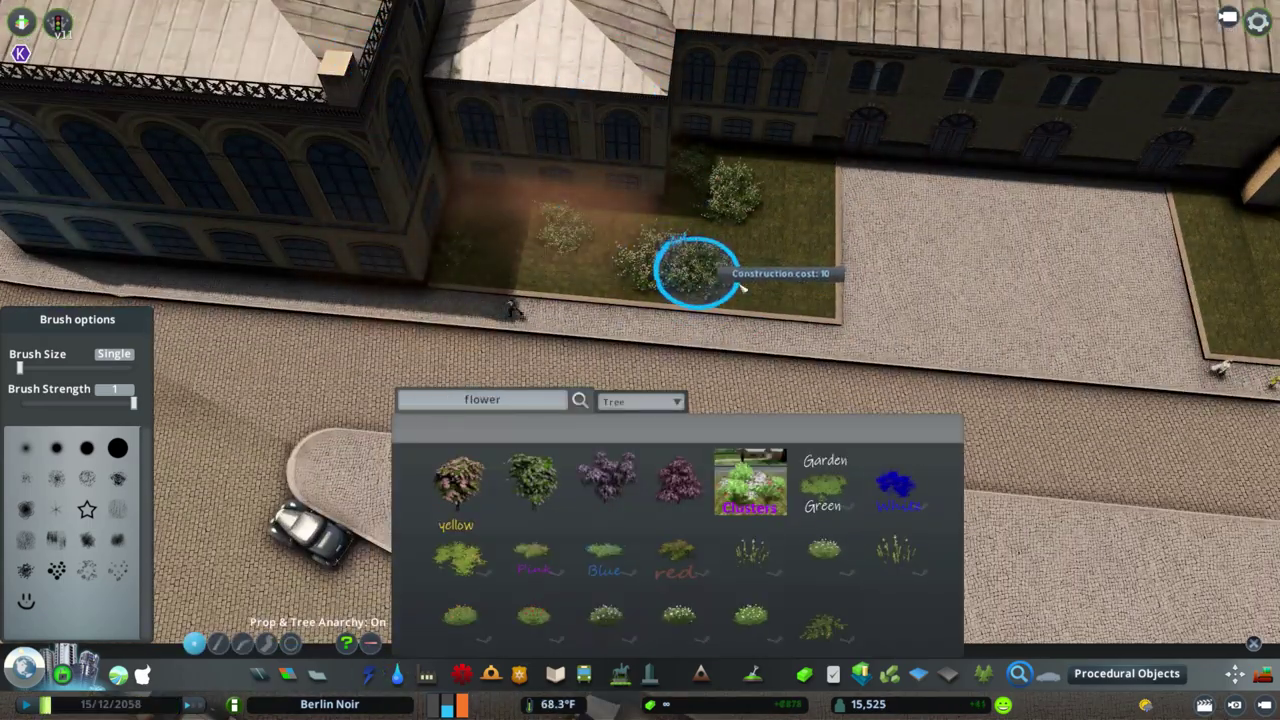
# Plant a flowering bush inside the forecourt planter in front of the station
pyautogui.click(686, 271)
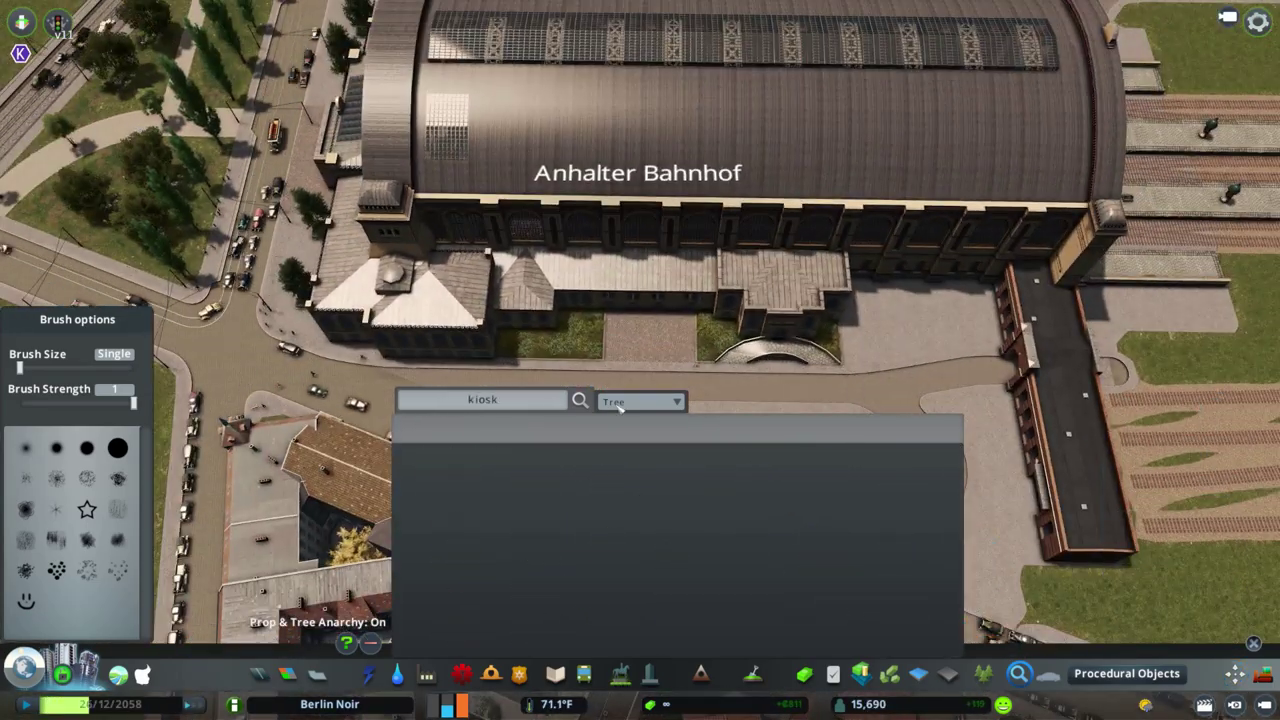
# Set the kiosk search type to All and place an advertising pillar before the station
pyautogui.click(640, 401)
pyautogui.click(616, 243)
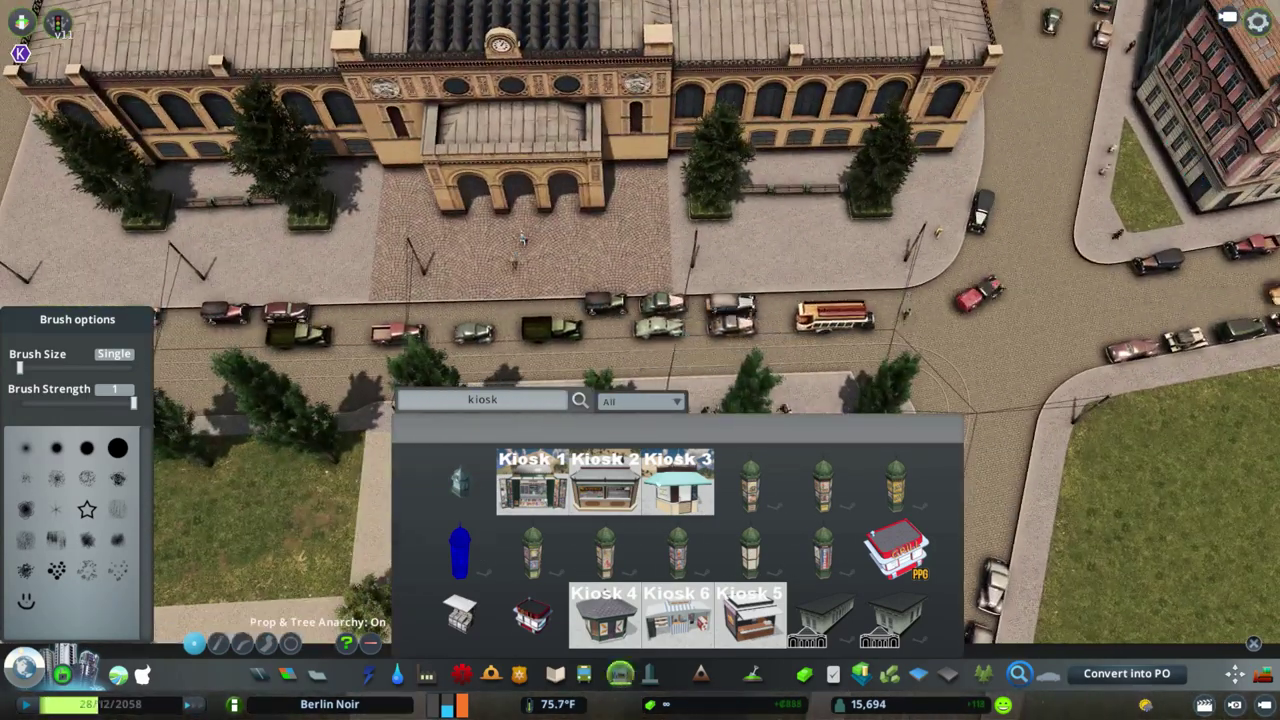
pyautogui.press('m')
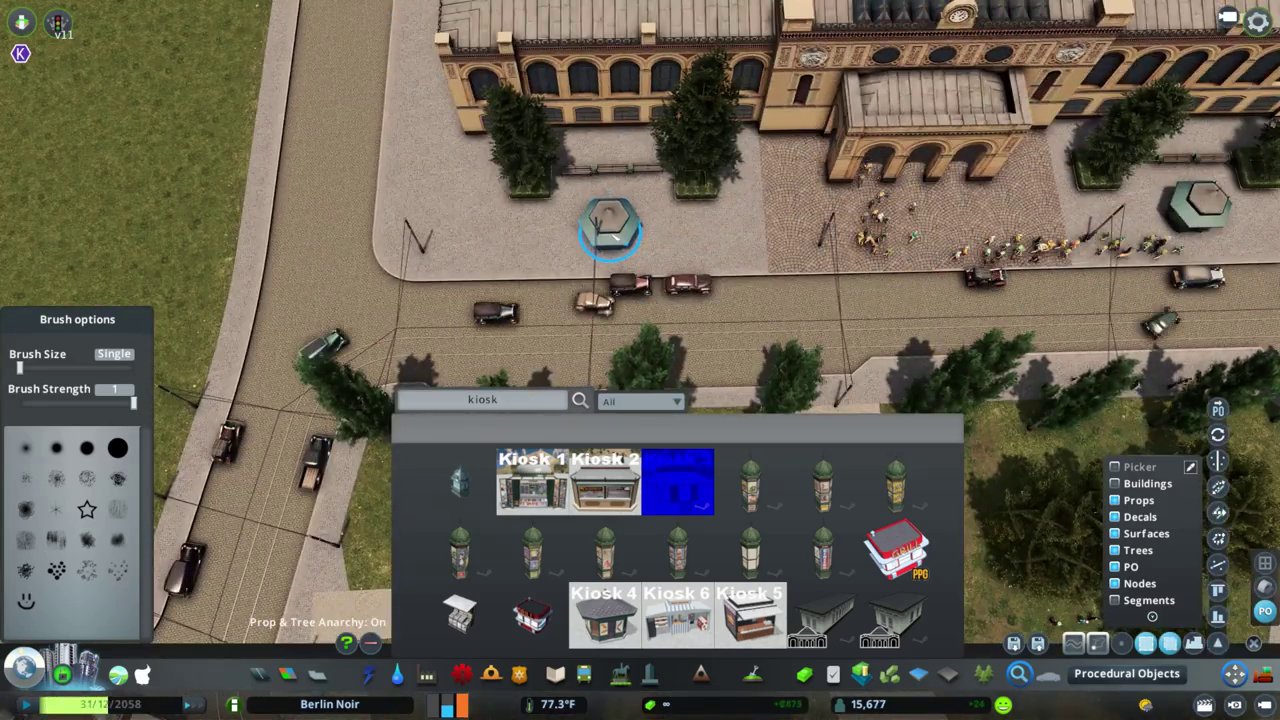
pyautogui.press('m')
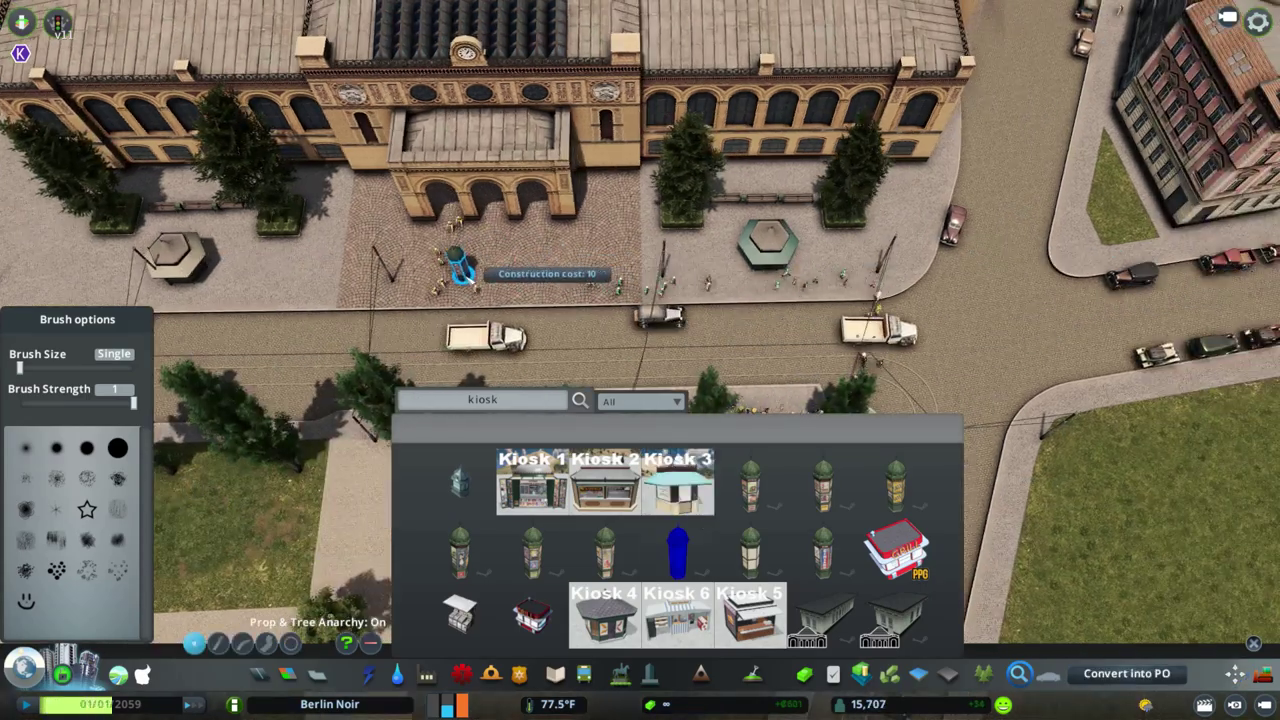
pyautogui.click(411, 272)
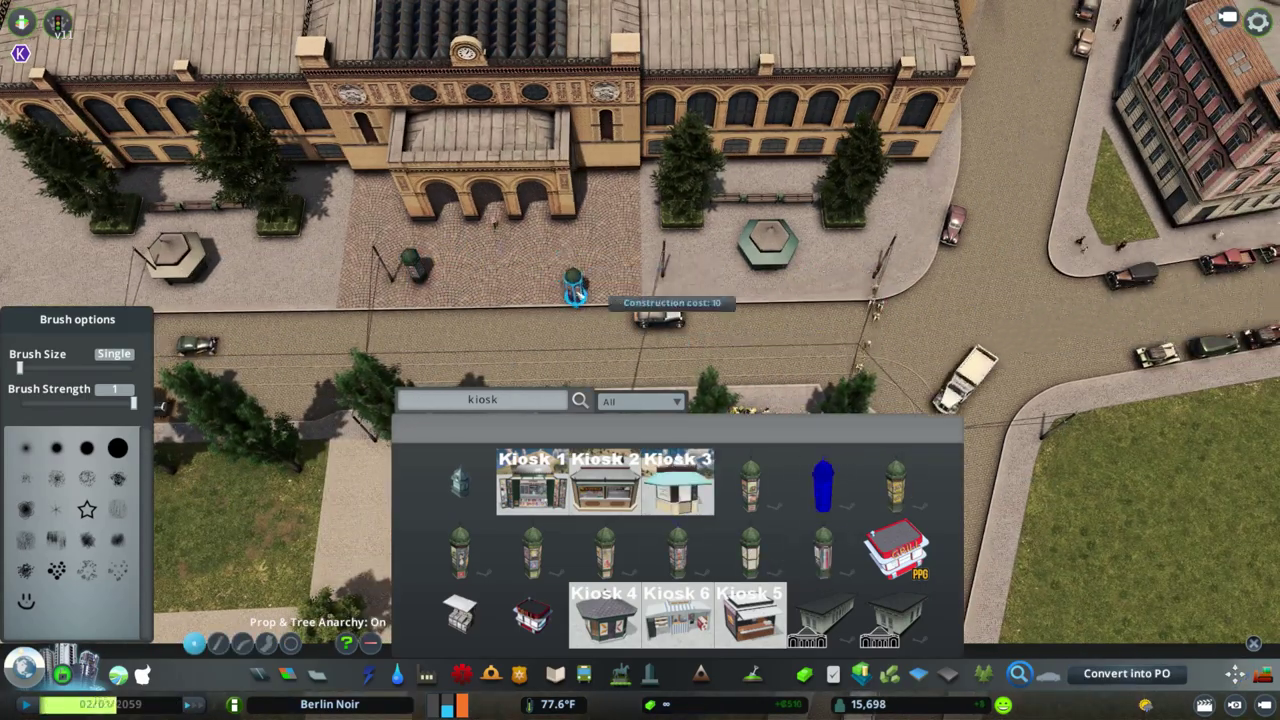
pyautogui.scroll(-5, 703, 284)
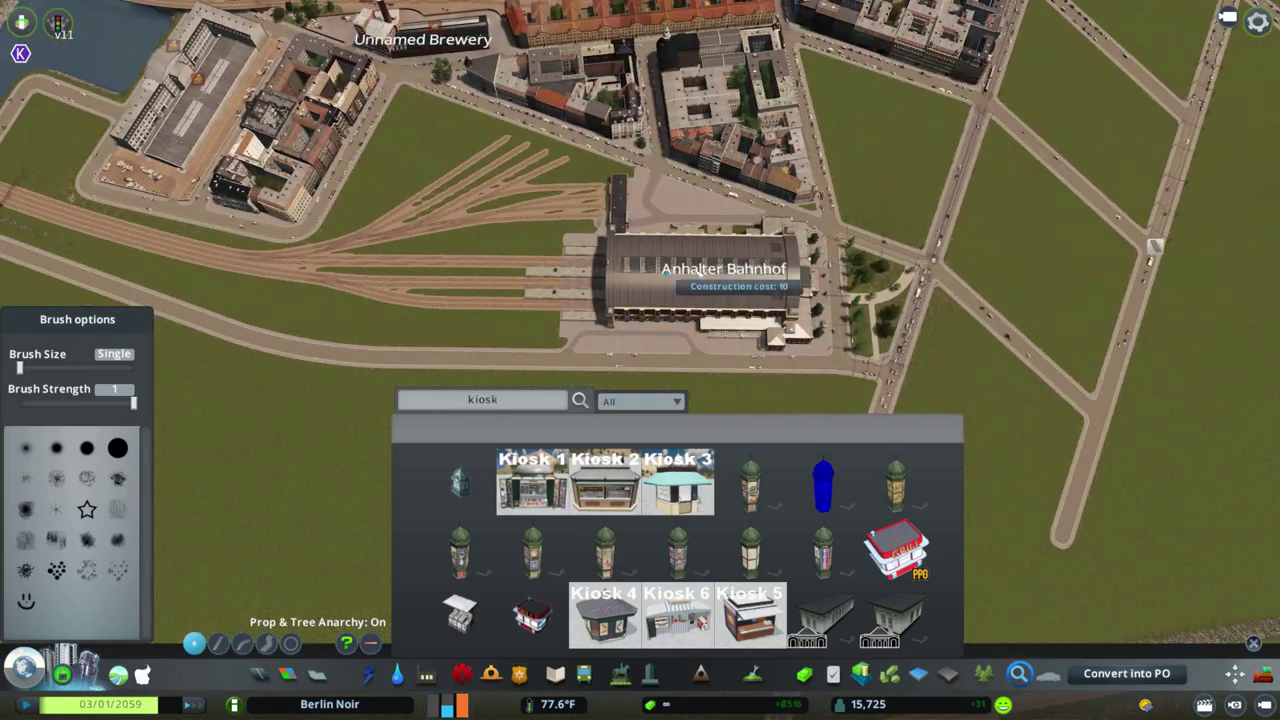
pyautogui.scroll(8, 703, 284)
# Upgrade the front loop's street, left curve and top stretch to the new road type
pyautogui.scroll(4, 703, 284)
pyautogui.press('r')
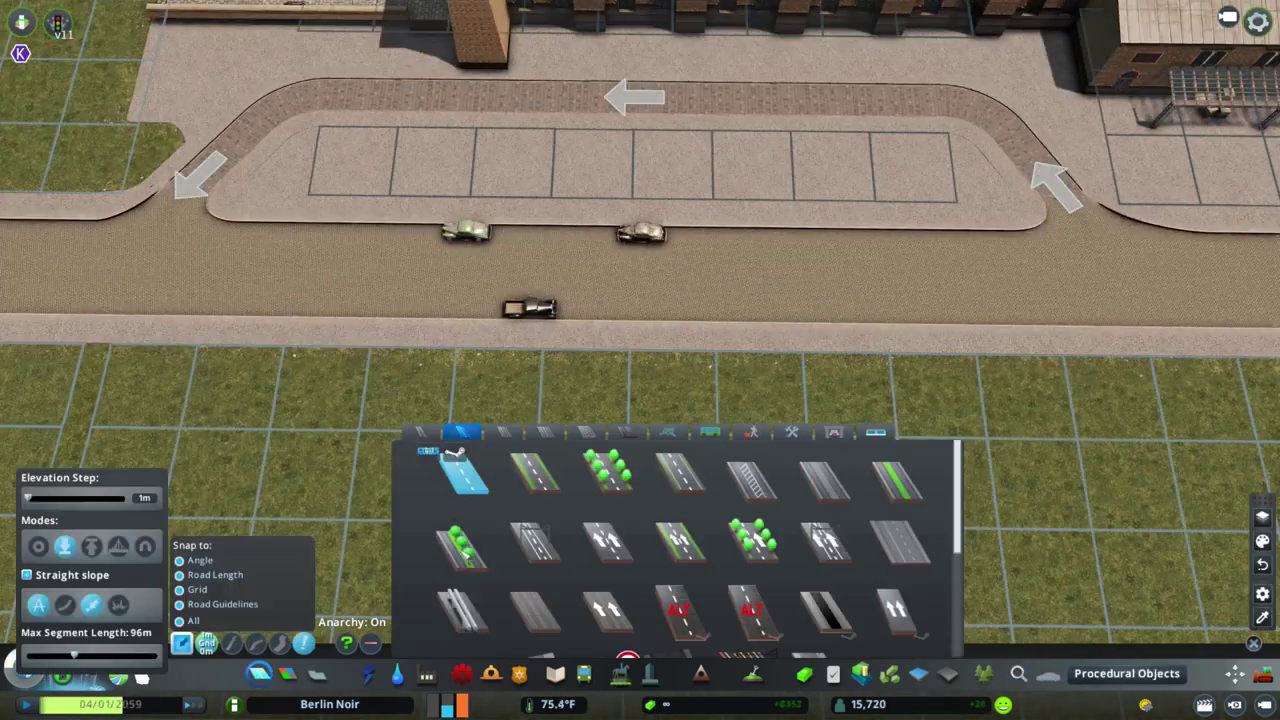
pyautogui.scroll(-2, 600, 560)
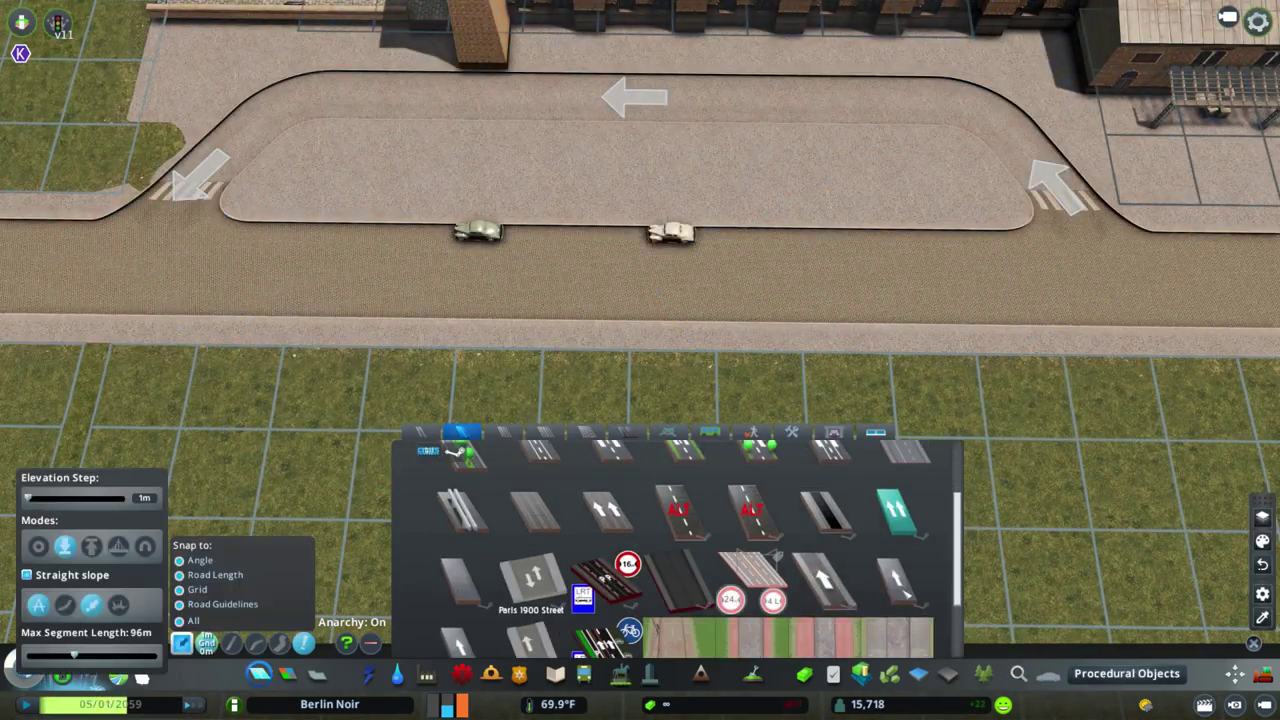
pyautogui.click(457, 92)
pyautogui.scroll(-2, 713, 572)
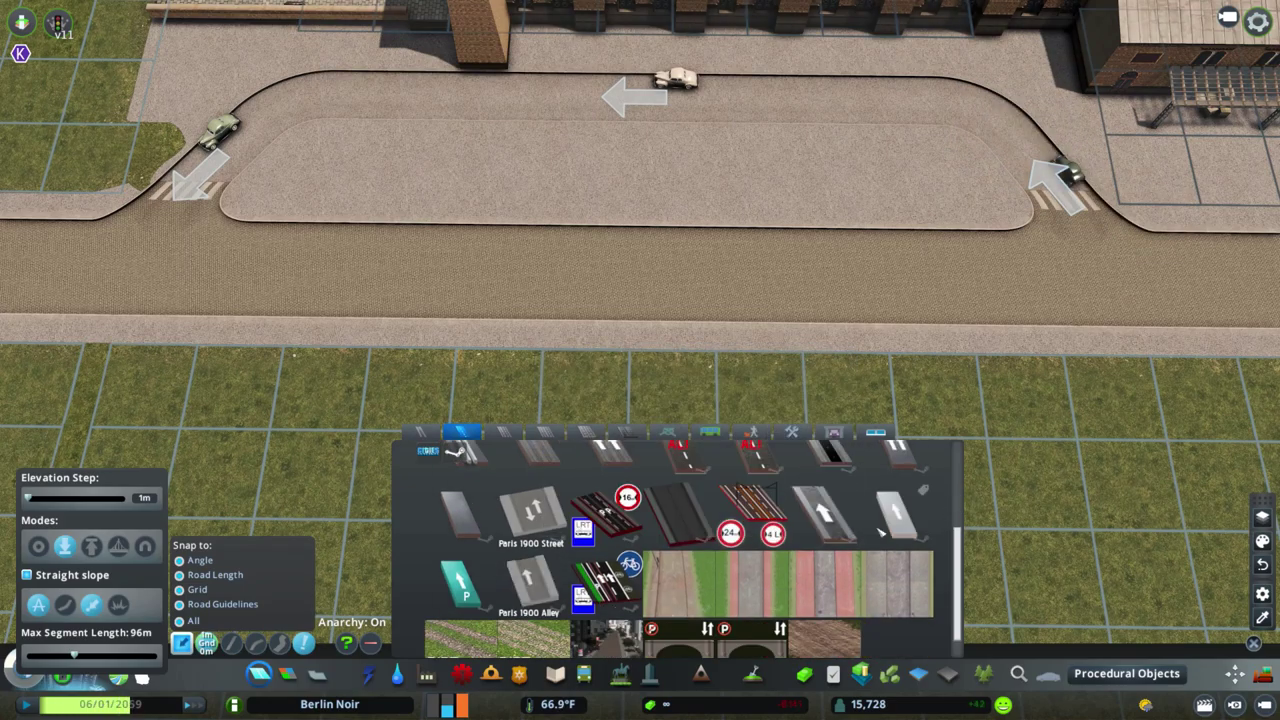
pyautogui.click(175, 175)
pyautogui.scroll(1, 680, 545)
pyautogui.click(640, 95)
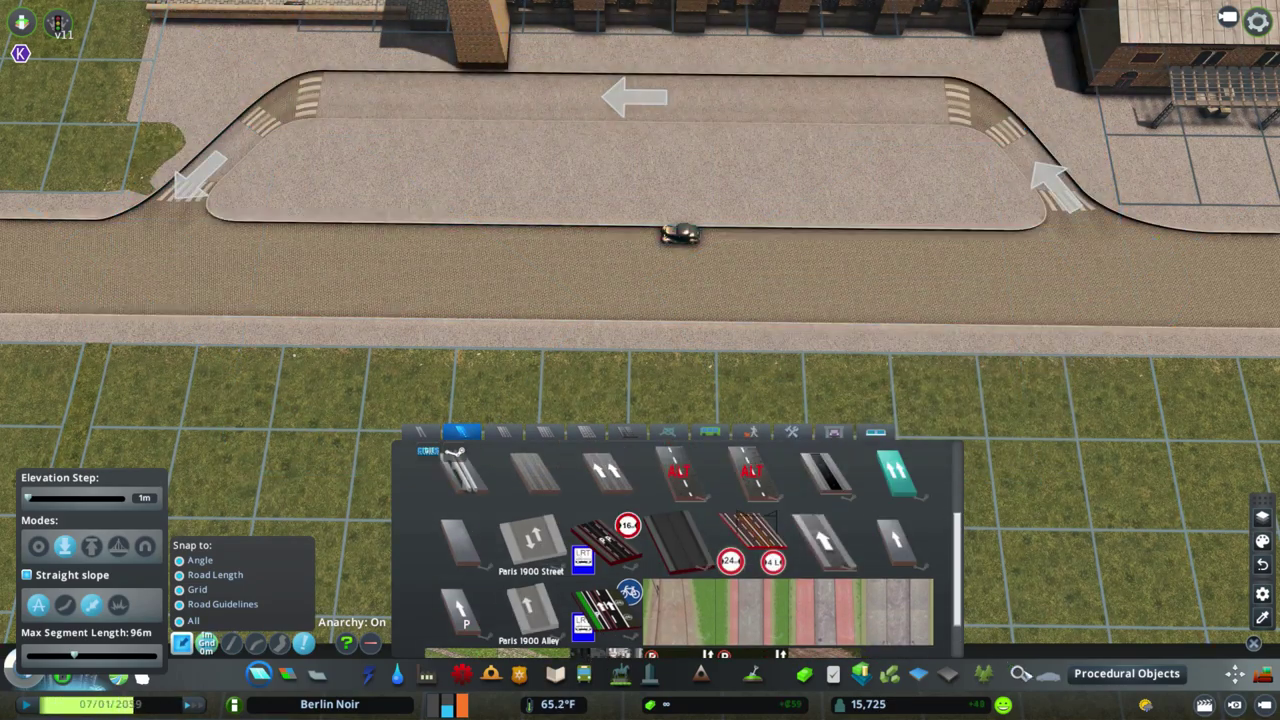
pyautogui.hotkey('ctrl', 'f')
# Search 'stone' and place a stone surface square at the loop junction
pyautogui.press('BackSpace')
pyautogui.press('BackSpace')
pyautogui.press('BackSpace')
pyautogui.press('BackSpace')
pyautogui.press('BackSpace')
pyautogui.write('stone')
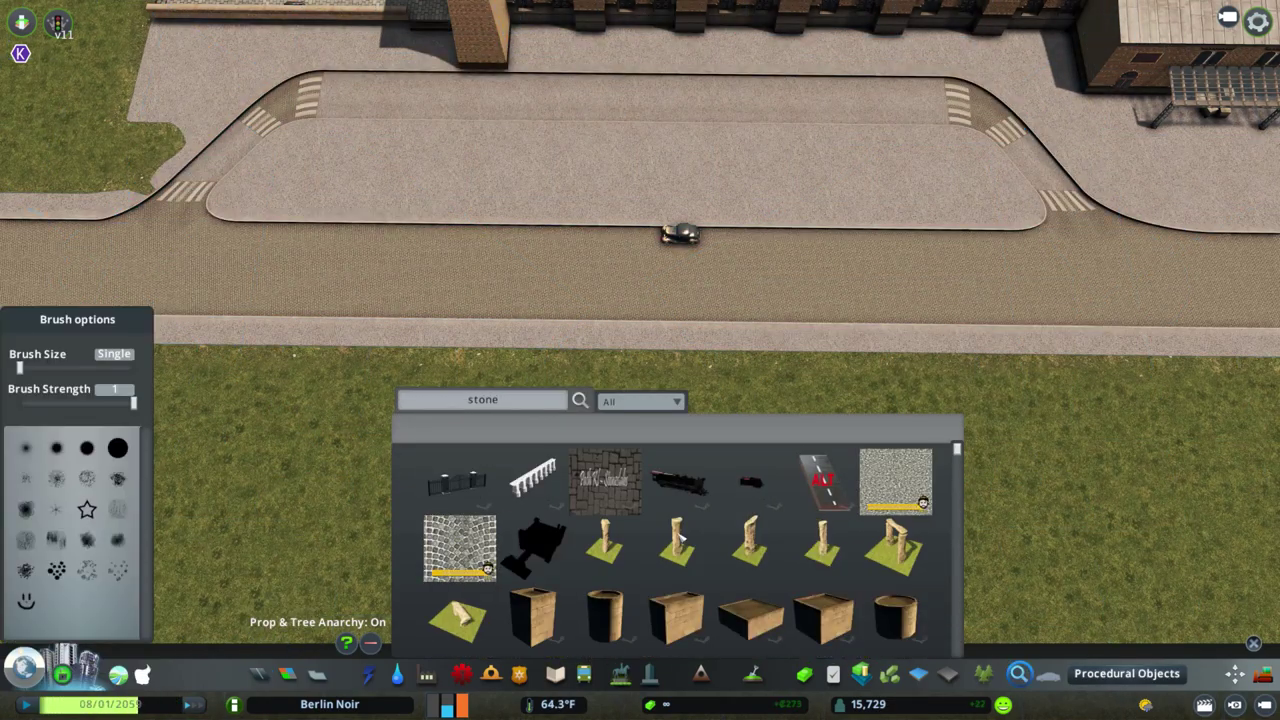
pyautogui.scroll(5, 580, 280)
pyautogui.hotkey('ctrl', 'p')
pyautogui.scroll(-10, 605, 300)
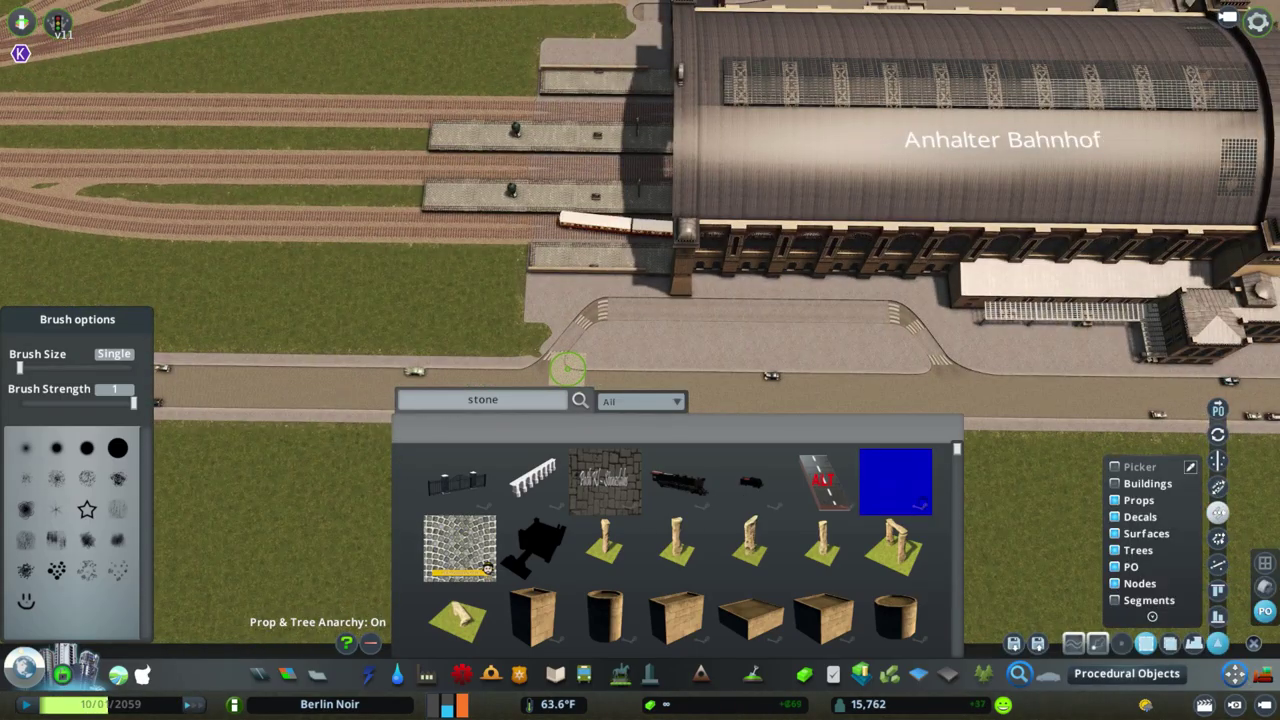
pyautogui.scroll(8, 567, 370)
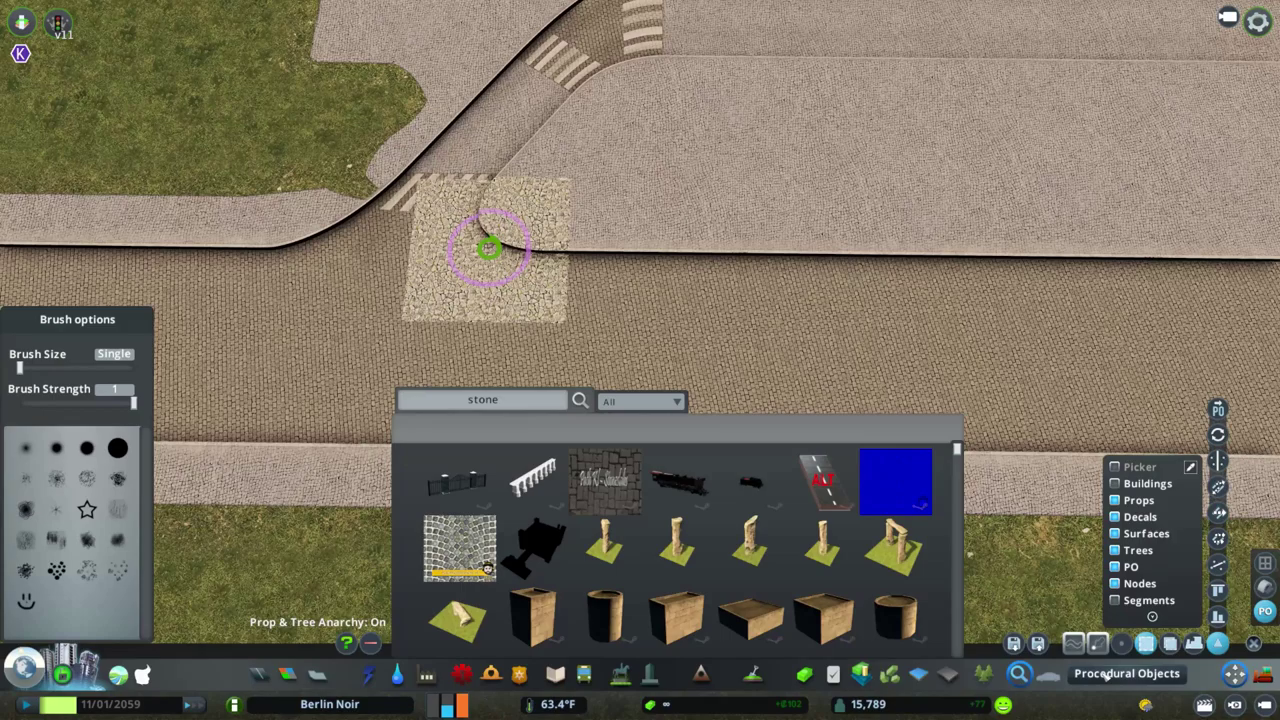
pyautogui.click(491, 234)
# Shift the stone square into the junction centre, then check the mirrored junction
pyautogui.press('Escape')
pyautogui.click(556, 280)
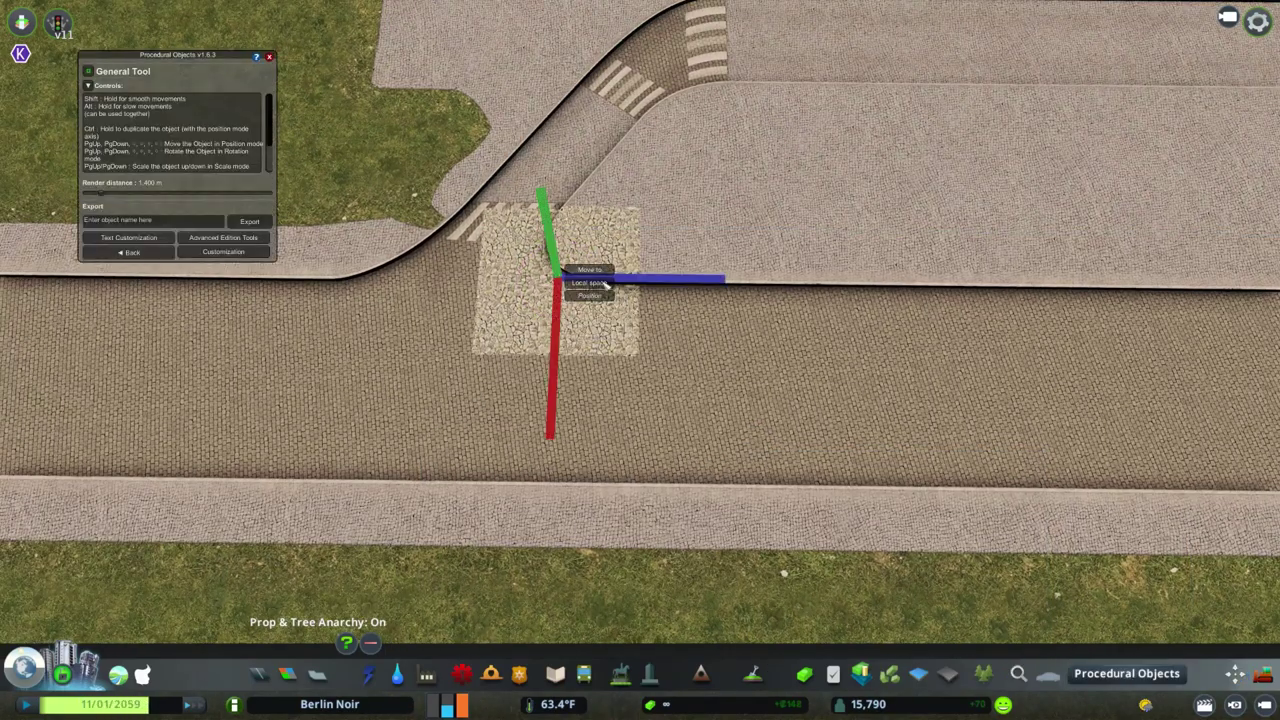
pyautogui.moveTo(538, 226); pyautogui.dragTo(450, 226)
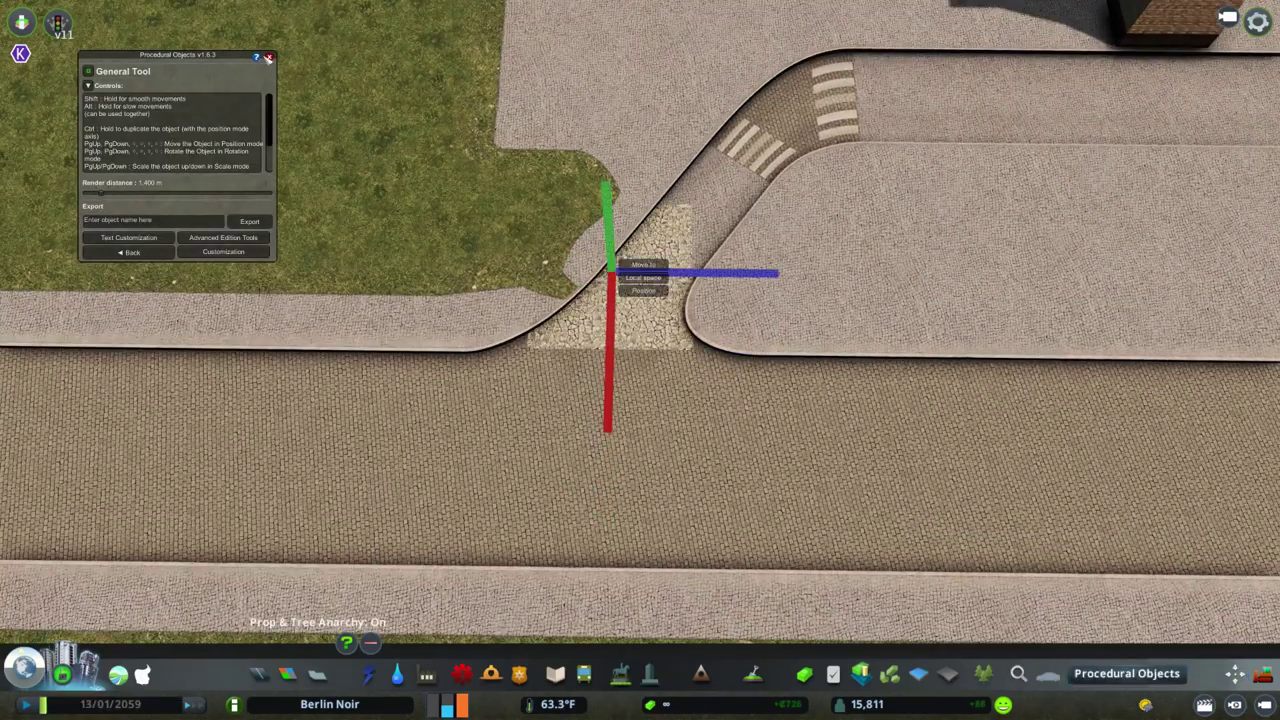
pyautogui.press('m')
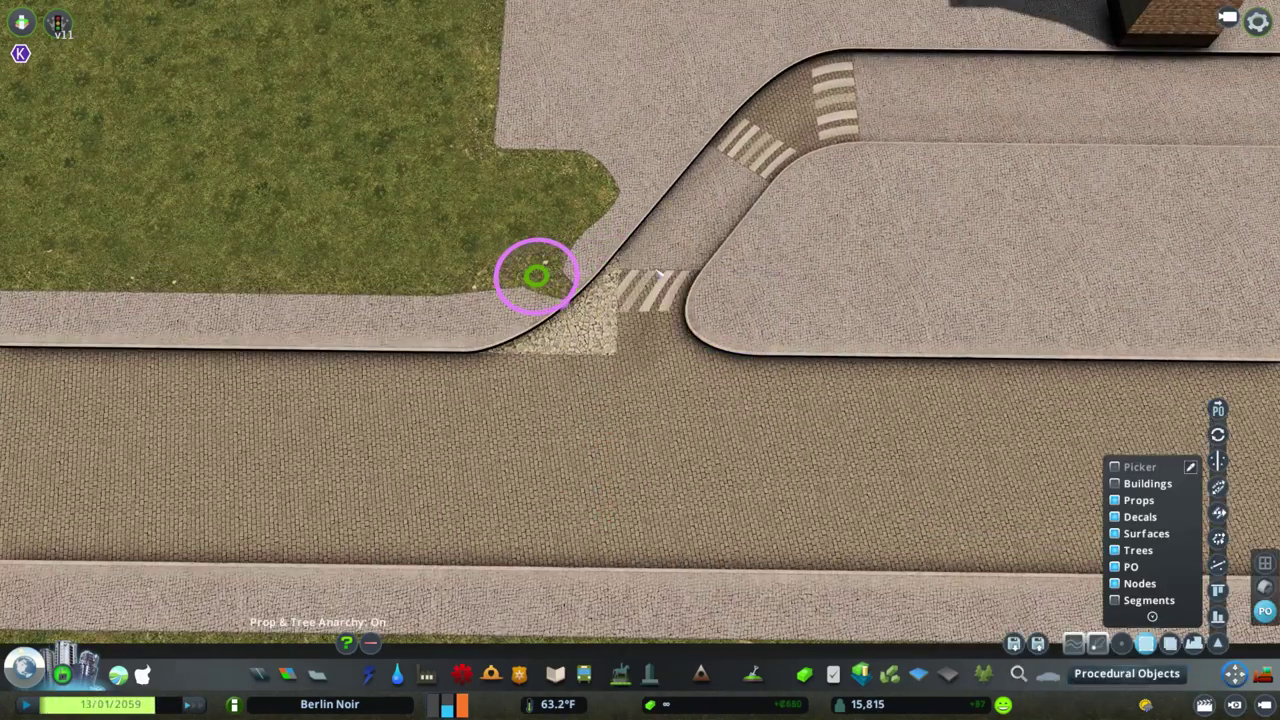
pyautogui.moveTo(537, 272); pyautogui.dragTo(697, 282)
pyautogui.press('d')
pyautogui.scroll(-5, 788, 398)
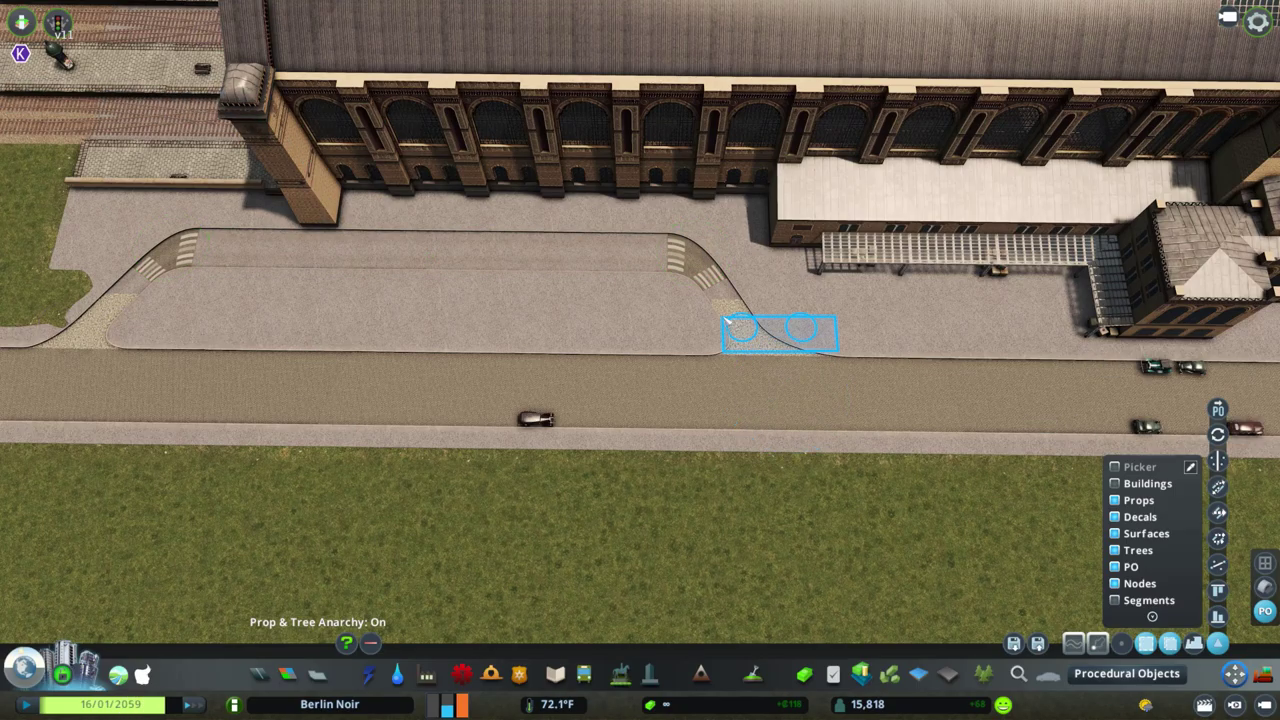
pyautogui.scroll(5, 776, 336)
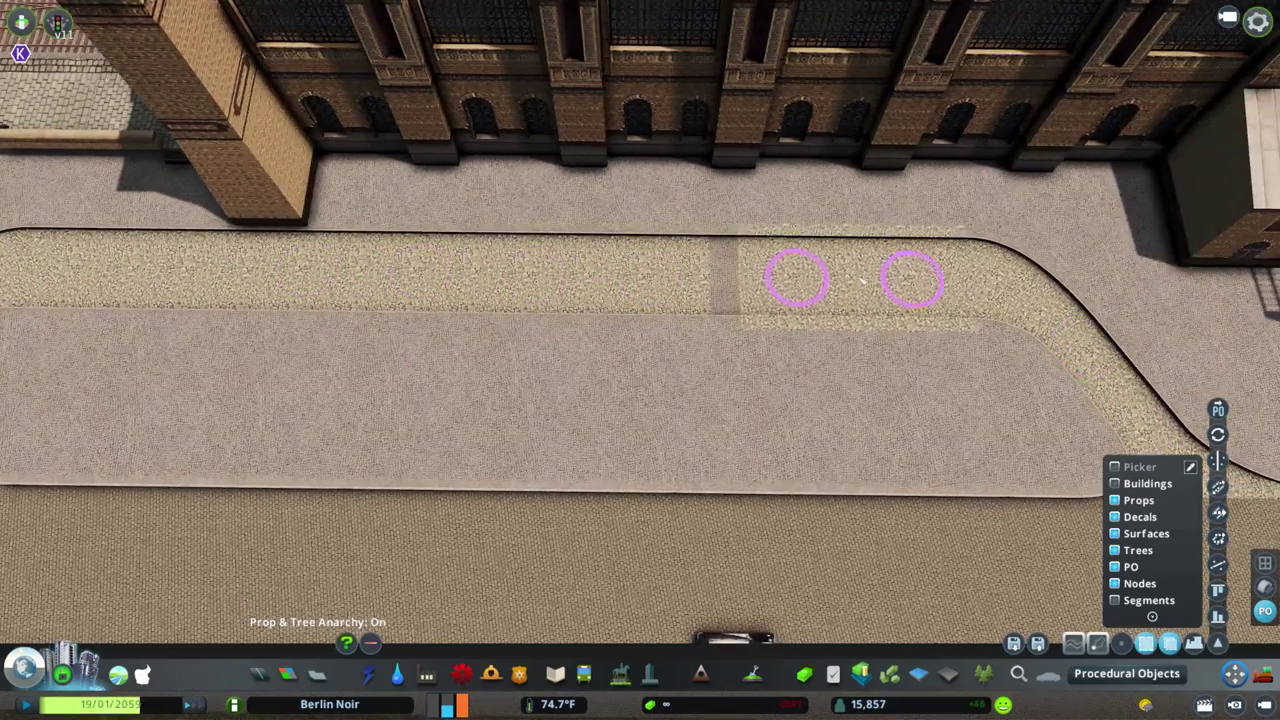
pyautogui.scroll(-6, 862, 281)
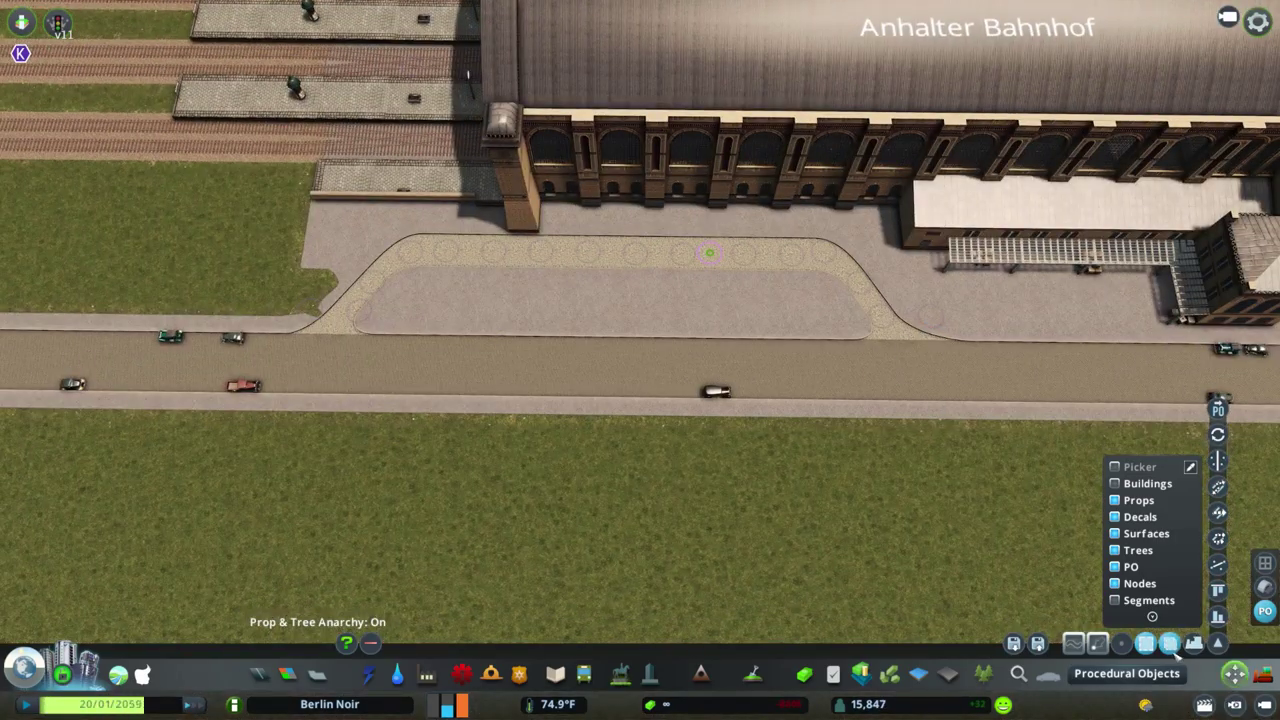
# Search the decal browser for 'stain' and swing the view around to the station front
pyautogui.click(1170, 643)
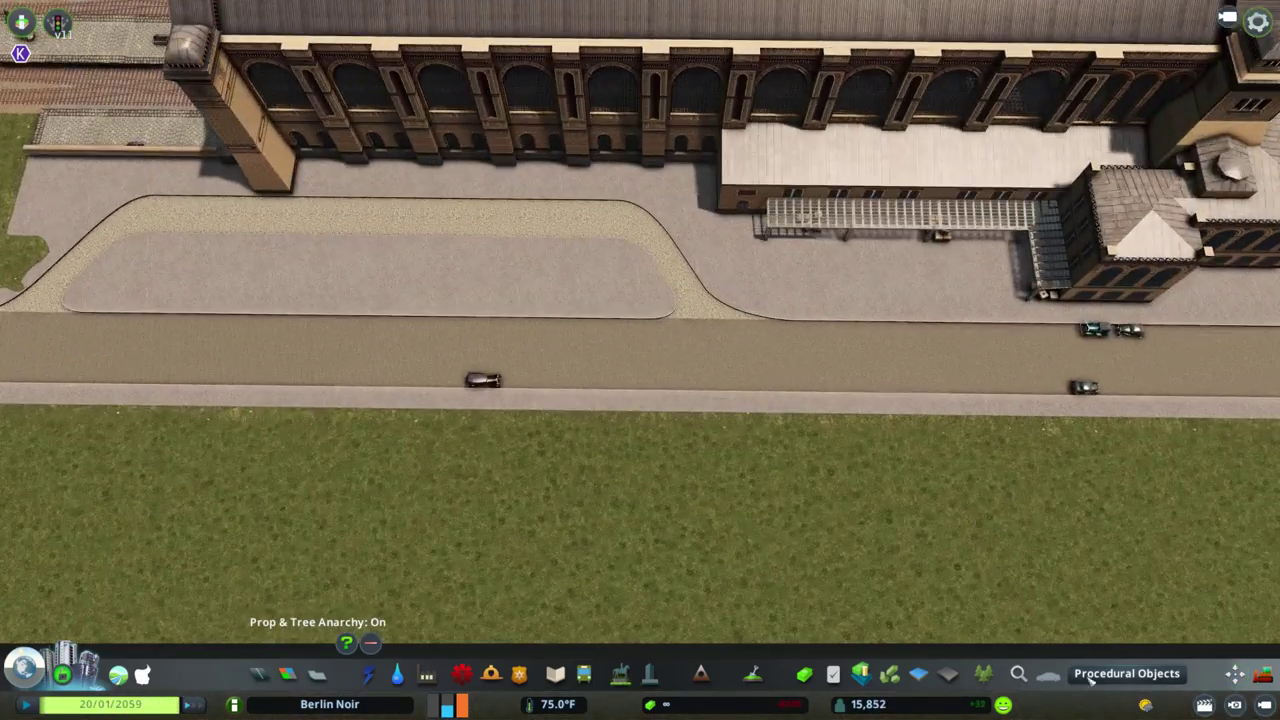
pyautogui.click(540, 400)
pyautogui.write('stain')
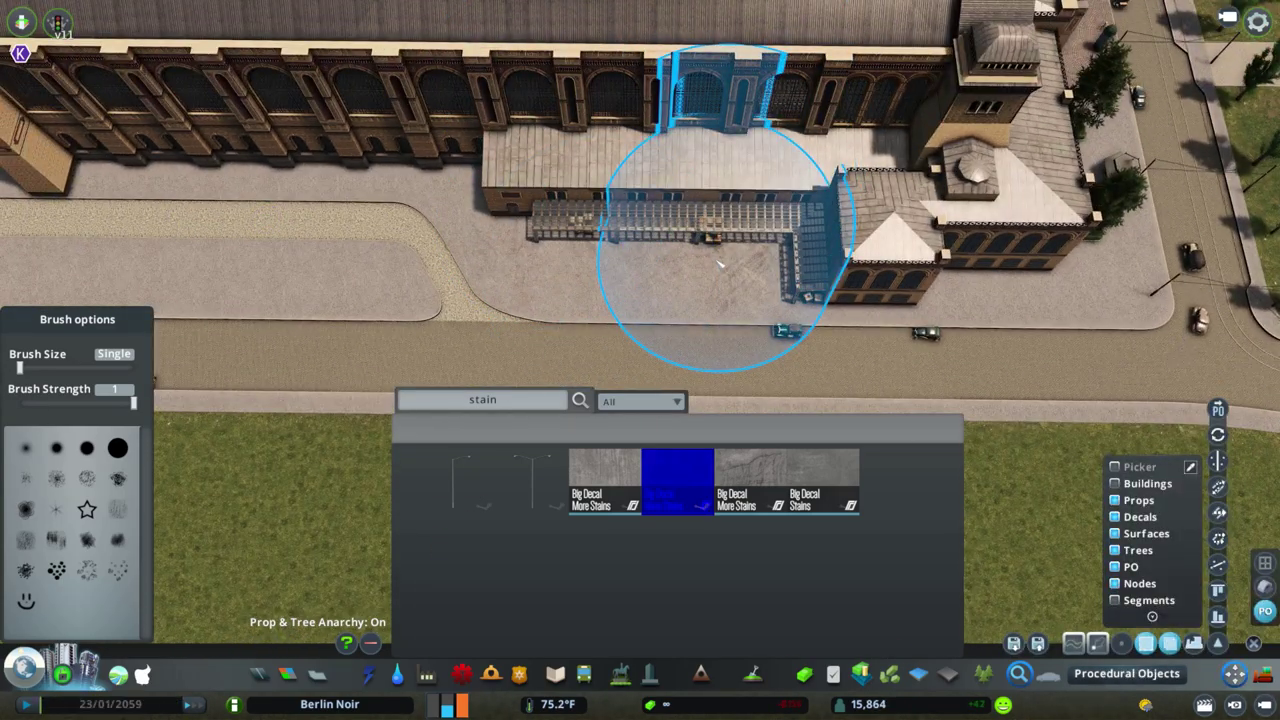
pyautogui.scroll(-5, 718, 262)
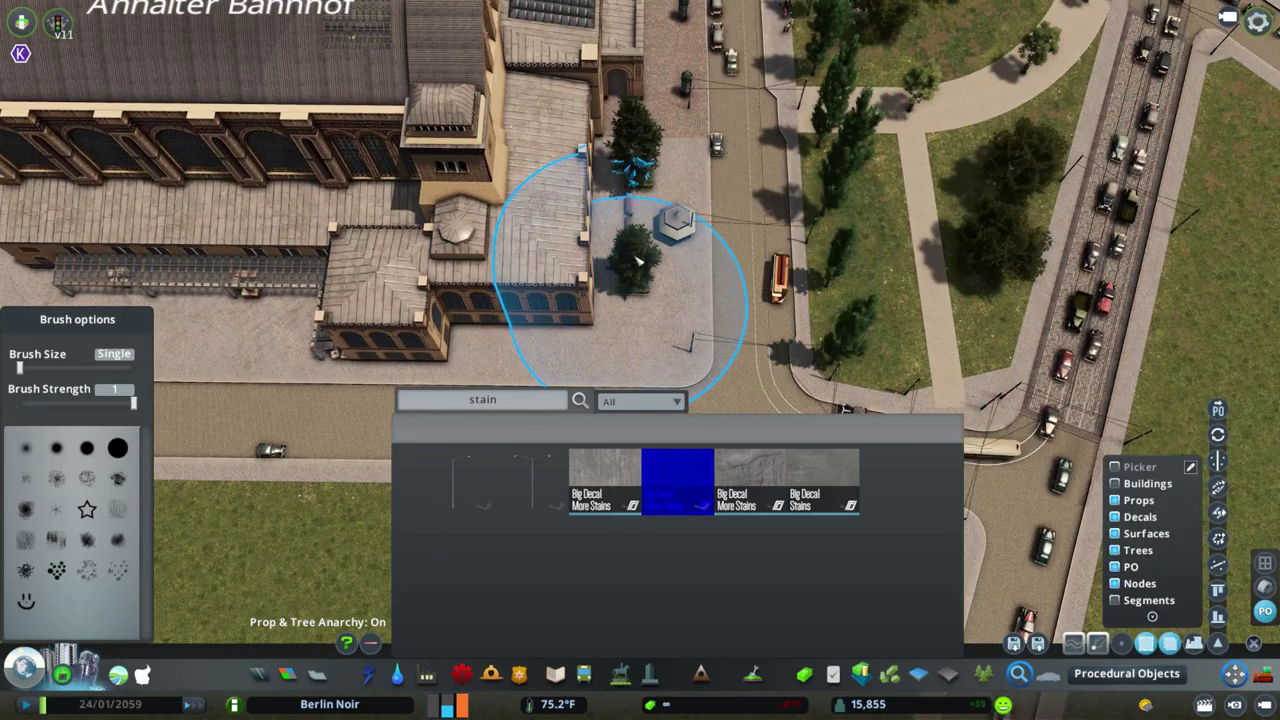
pyautogui.scroll(5, 429, 271)
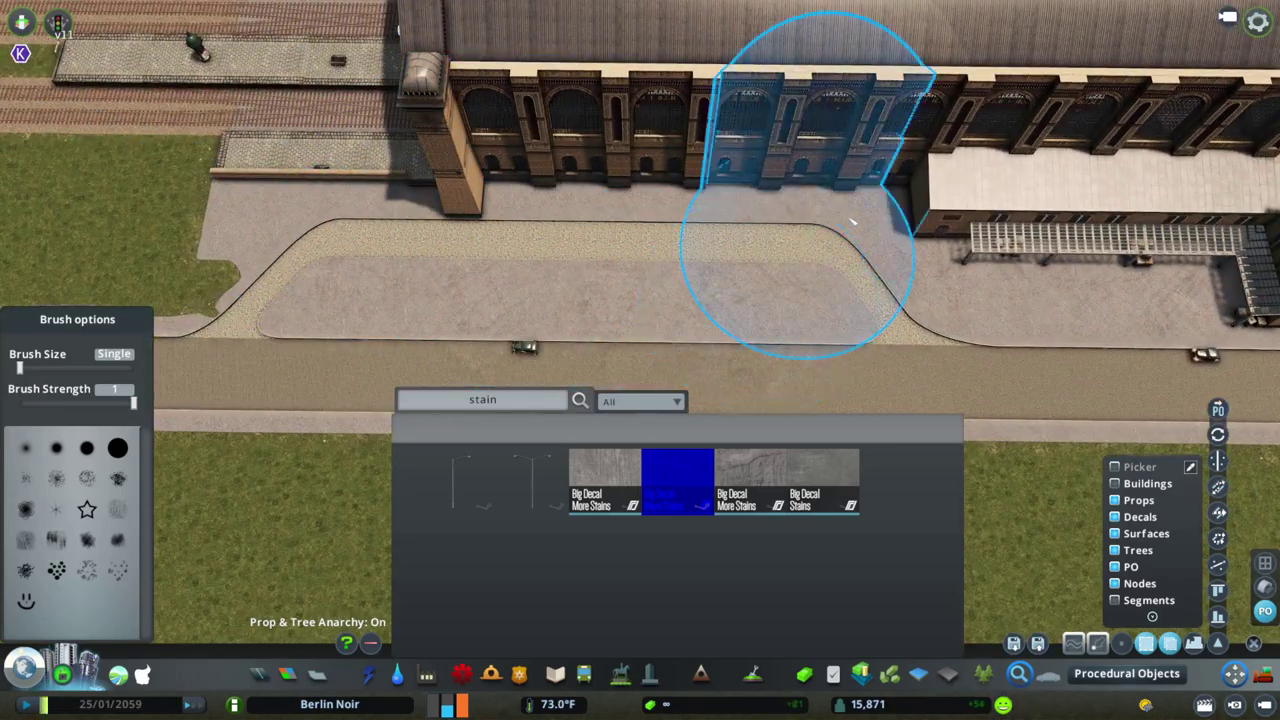
pyautogui.moveTo(257, 214)
pyautogui.mouseDown()
pyautogui.moveTo(633, 118)
pyautogui.moveTo(784, 200)
pyautogui.mouseUp()
pyautogui.moveTo(635, 145)
pyautogui.mouseDown()
pyautogui.moveTo(443, 100)
pyautogui.moveTo(86, 86)
pyautogui.moveTo(643, 214)
pyautogui.moveTo(597, 228)
pyautogui.mouseUp()
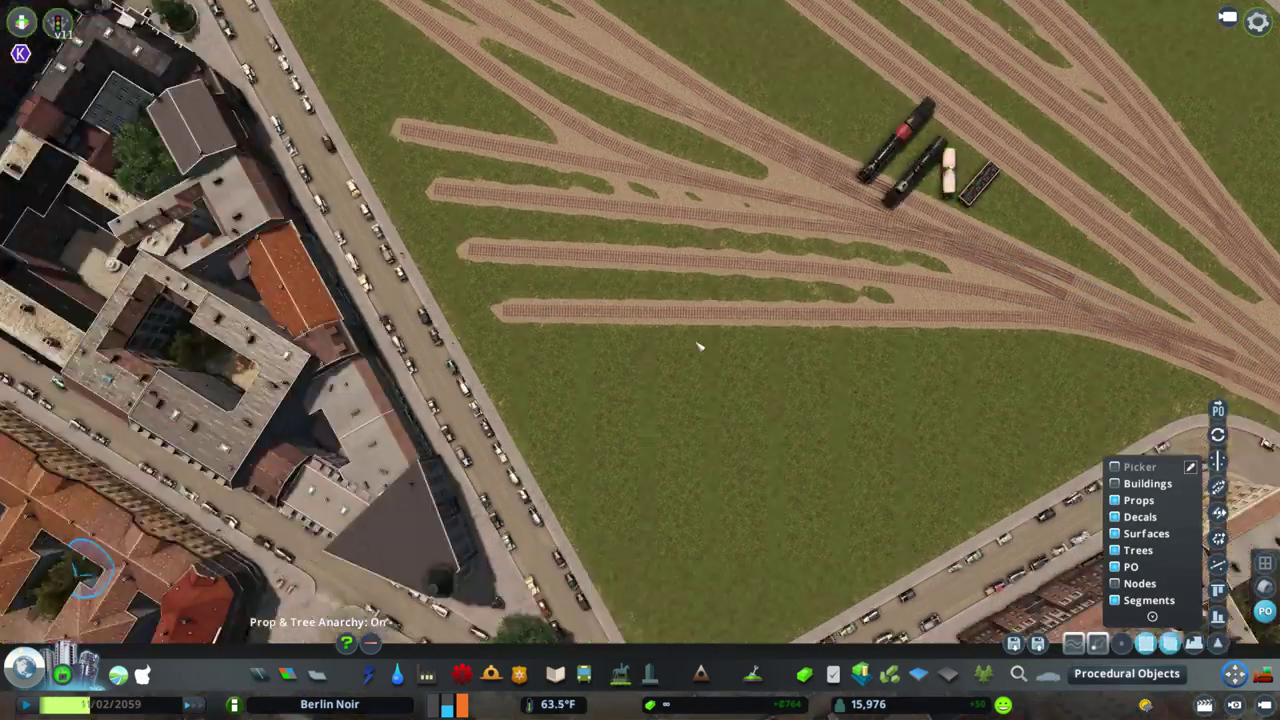
# Drag a tank car off the track centre to the side of the yard
pyautogui.scroll(10, 700, 348)
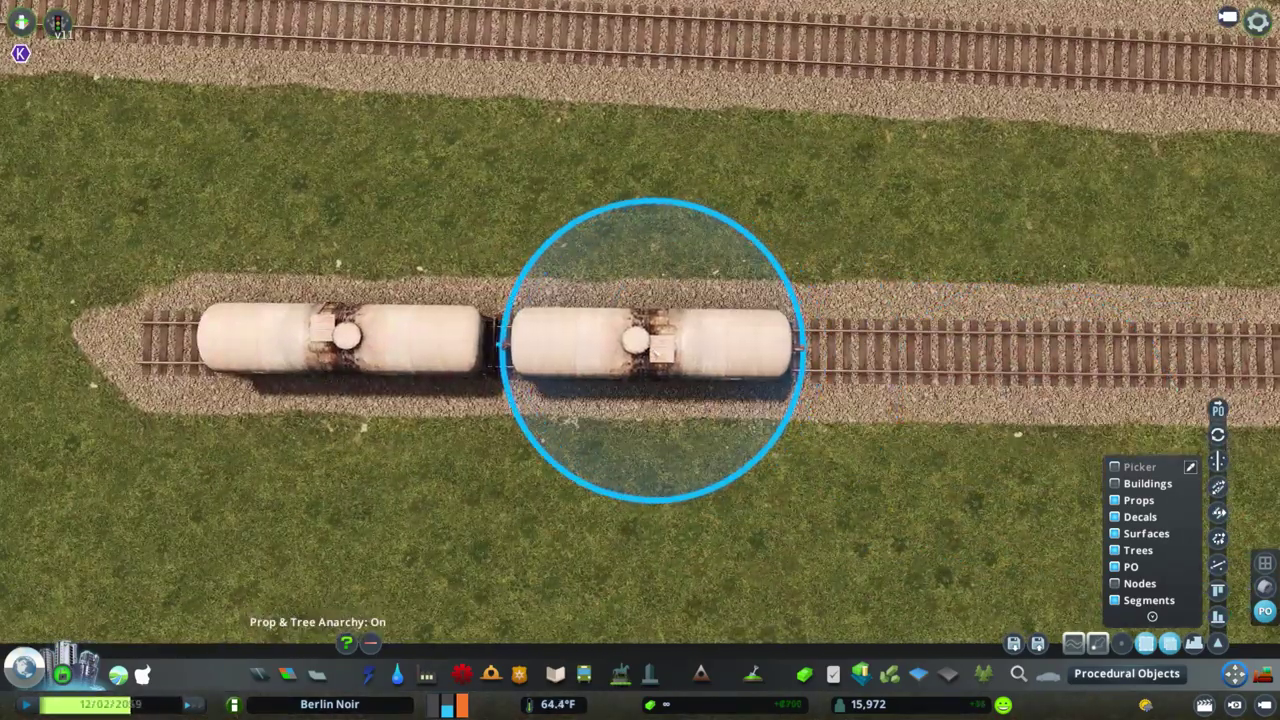
pyautogui.moveTo(652, 349); pyautogui.dragTo(1130, 395)
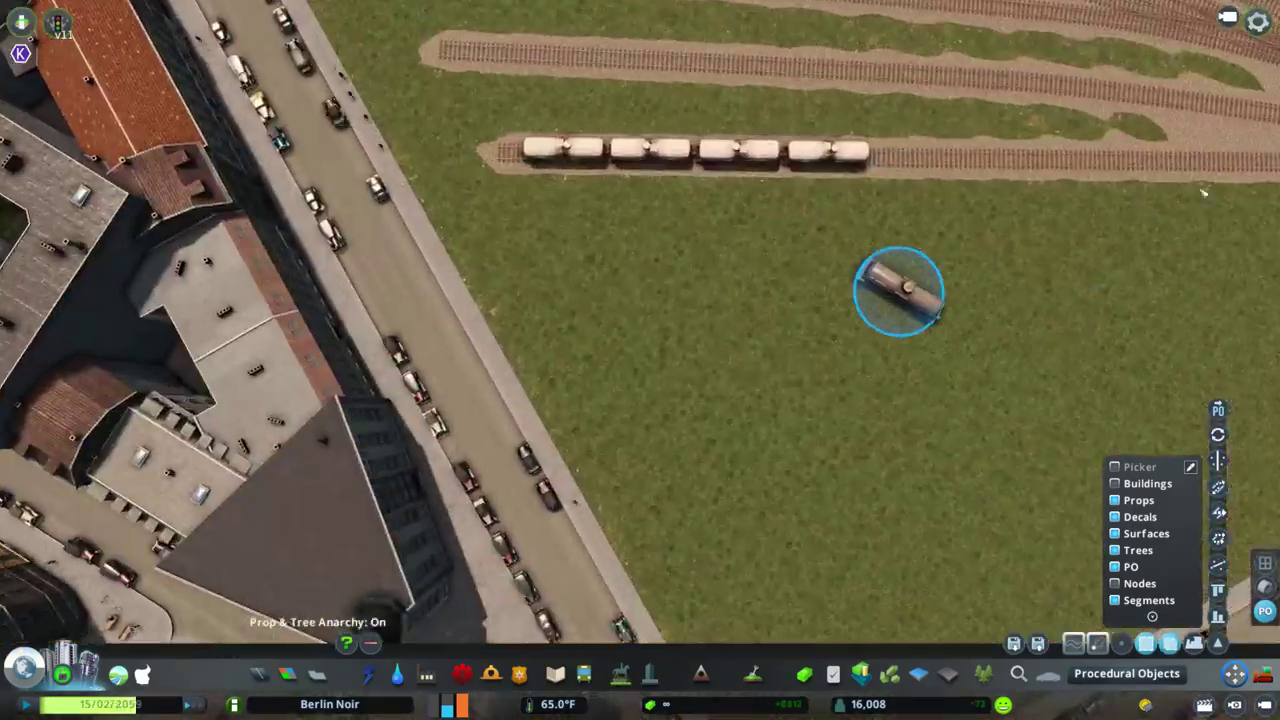
pyautogui.scroll(5, 640, 360)
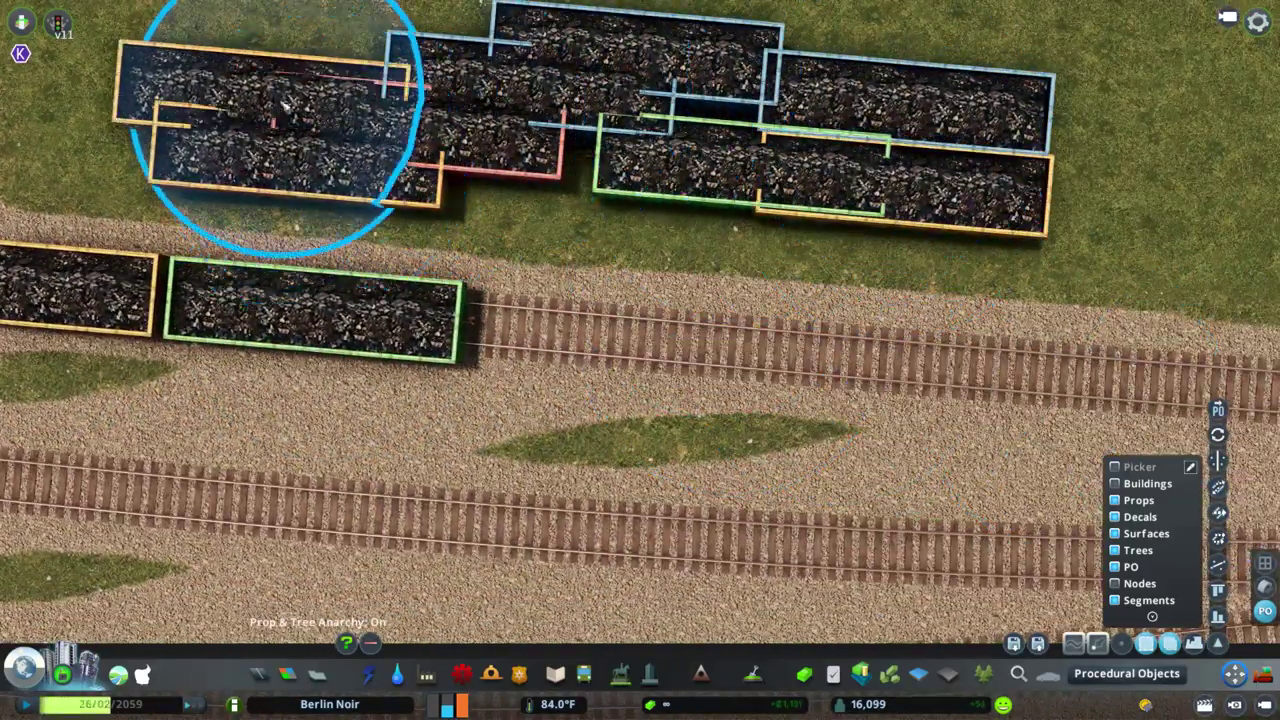
# Delete the extra wagons and move a wagon onto the track behind the coal wagons
pyautogui.press('b')
pyautogui.press('Delete')
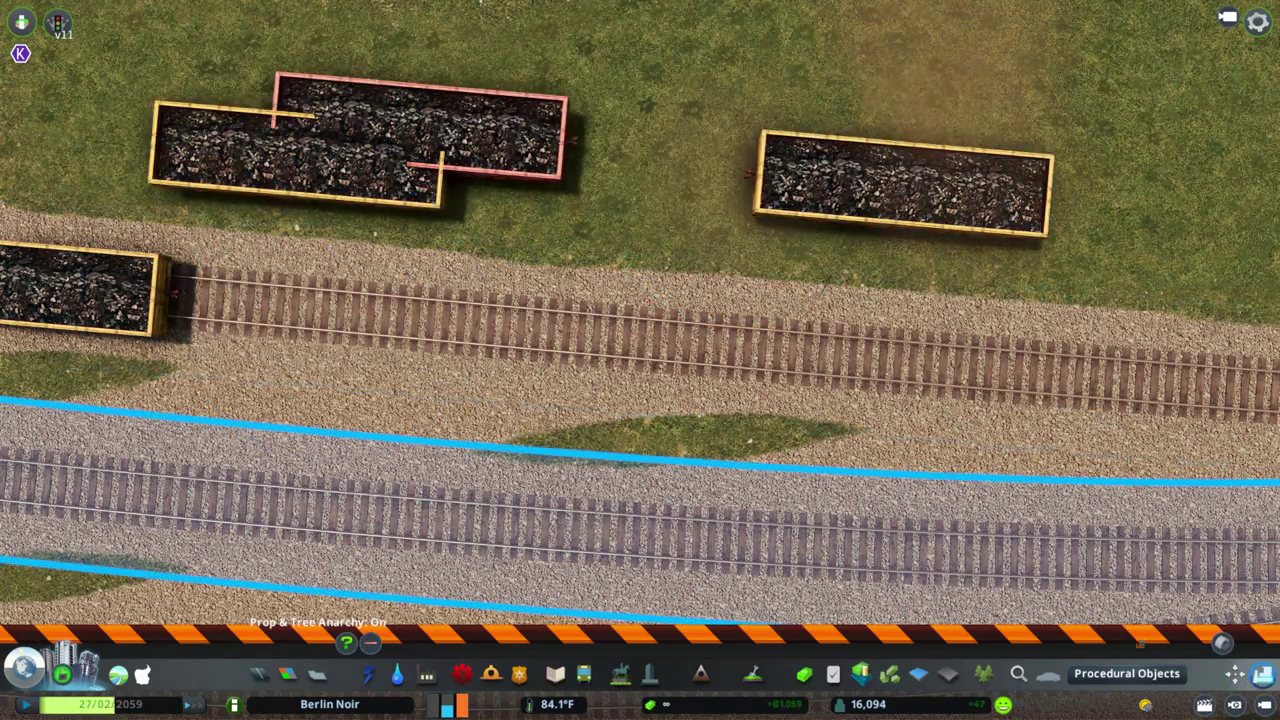
pyautogui.press('m')
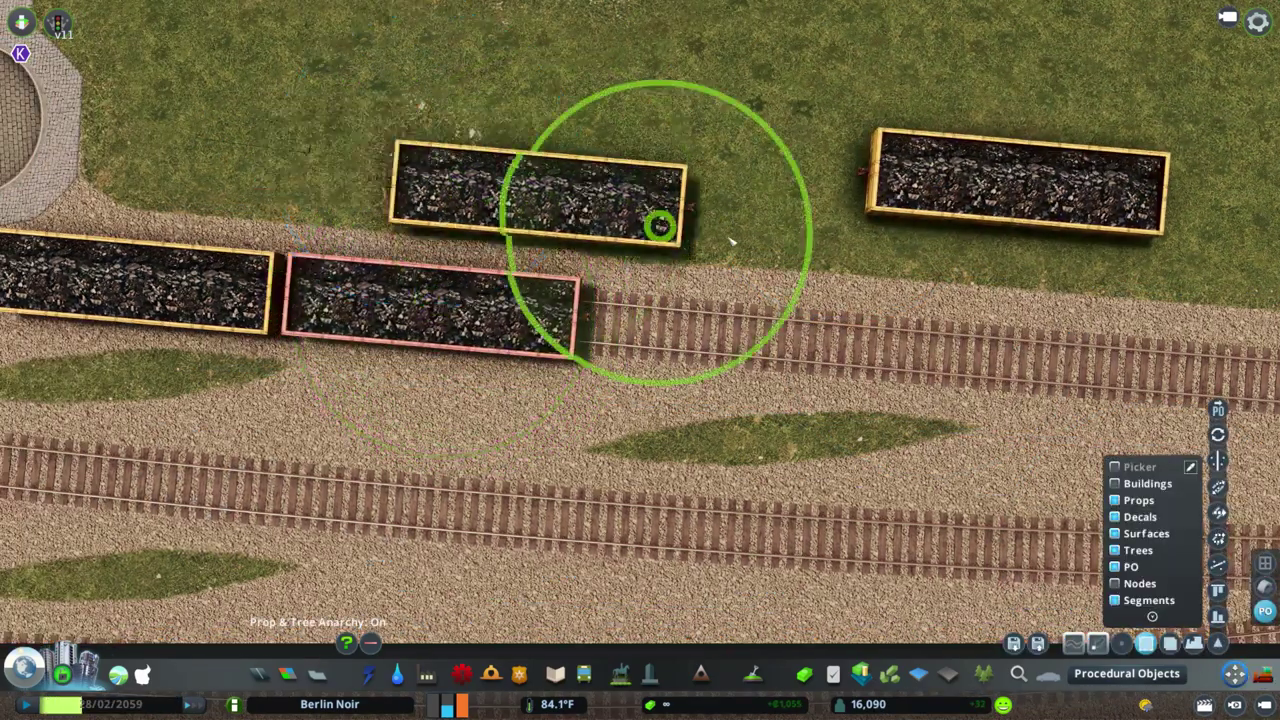
pyautogui.press('d')
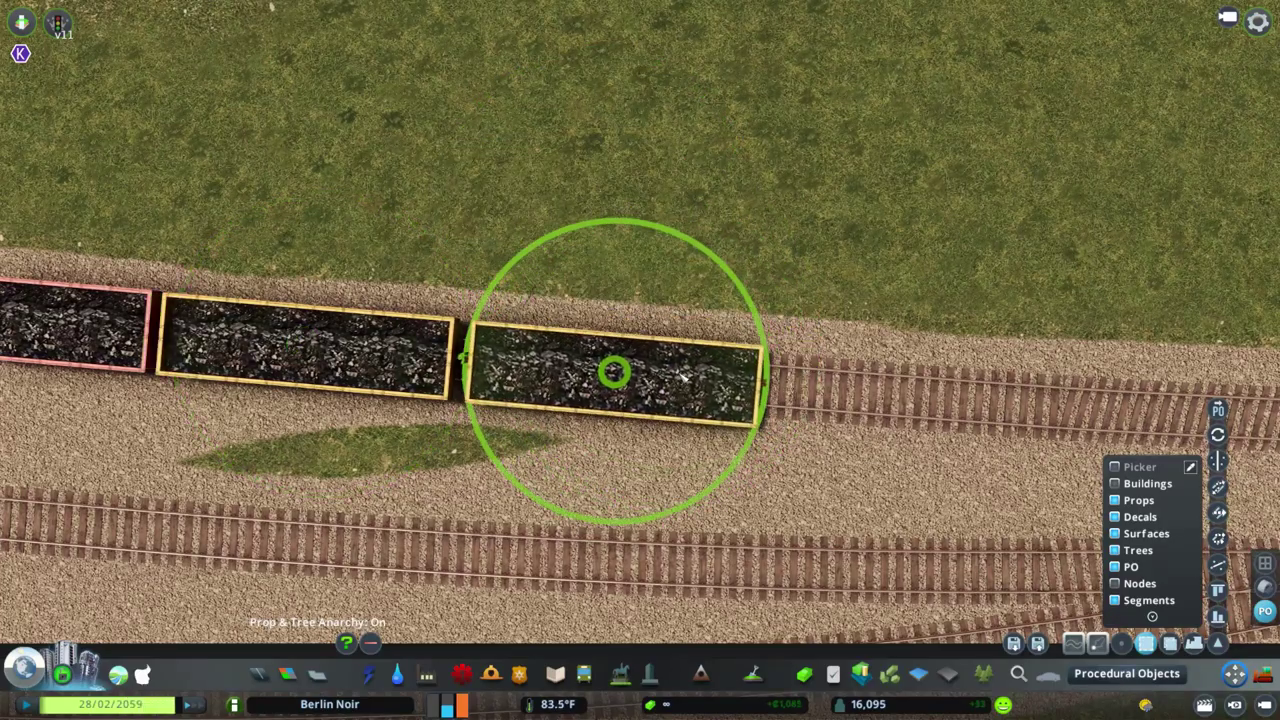
pyautogui.scroll(-5, 615, 371)
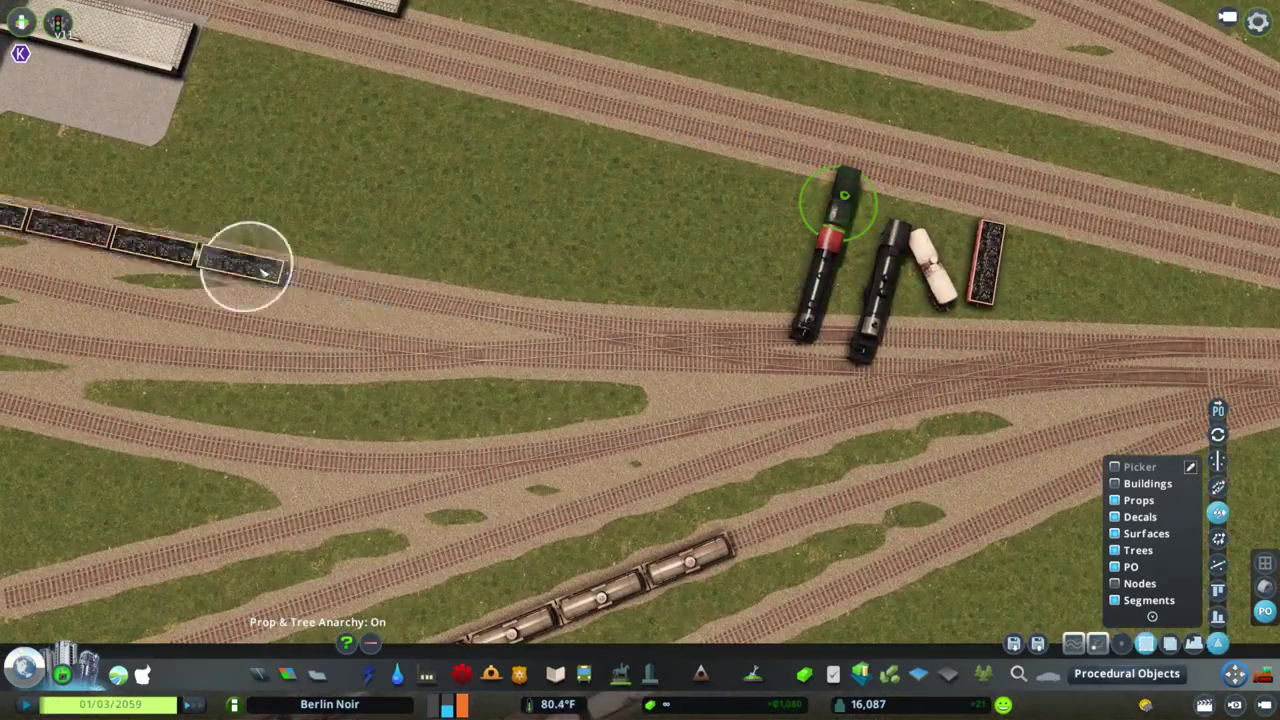
pyautogui.scroll(5, 100, 430)
pyautogui.moveTo(843, 195); pyautogui.dragTo(691, 354)
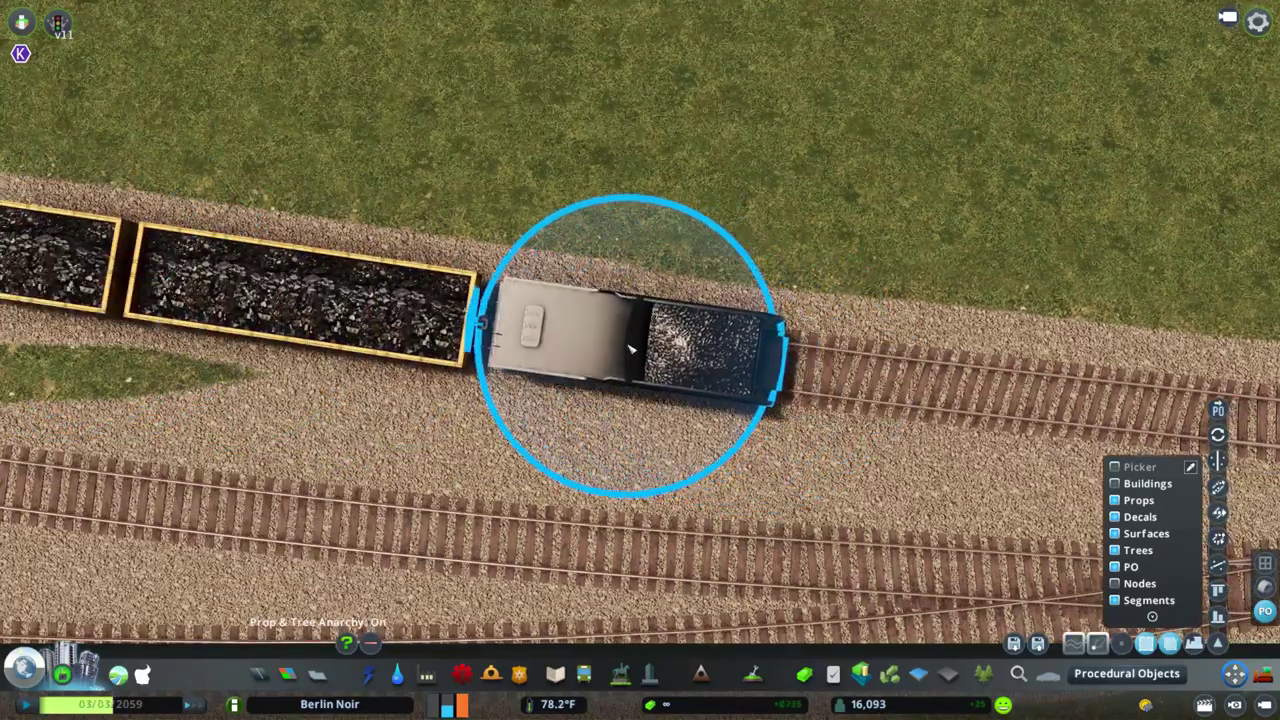
# Remove the extra locomotive and couple the red-topped locomotive ahead of its tender
pyautogui.scroll(-5, 631, 348)
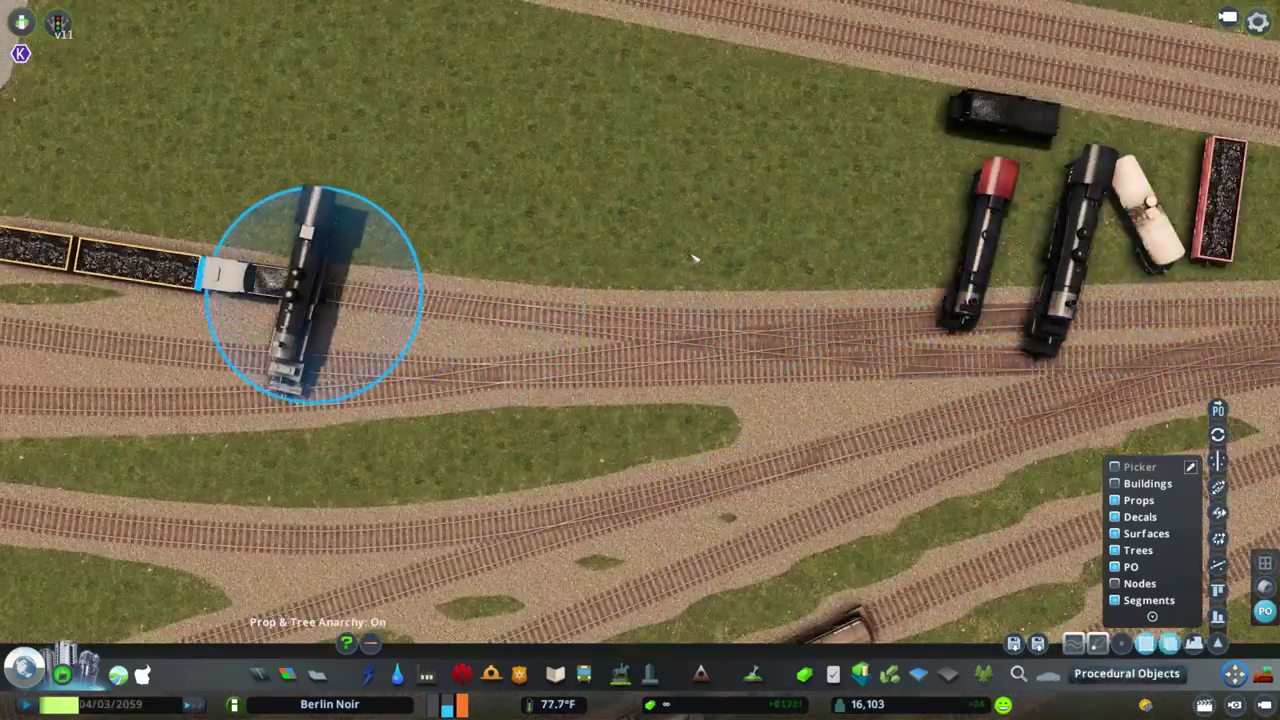
pyautogui.scroll(5, 693, 258)
pyautogui.press('Delete')
pyautogui.scroll(-5, 693, 258)
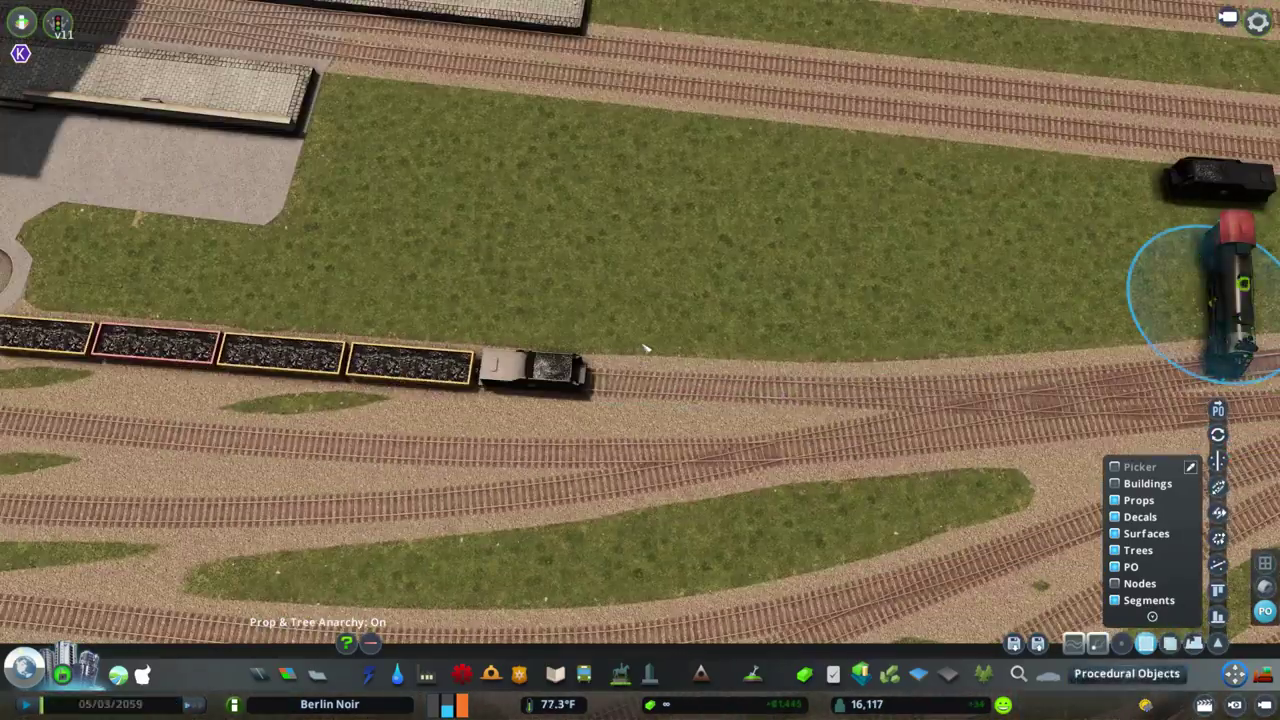
pyautogui.scroll(5, 743, 338)
pyautogui.moveTo(1014, 286); pyautogui.dragTo(713, 325)
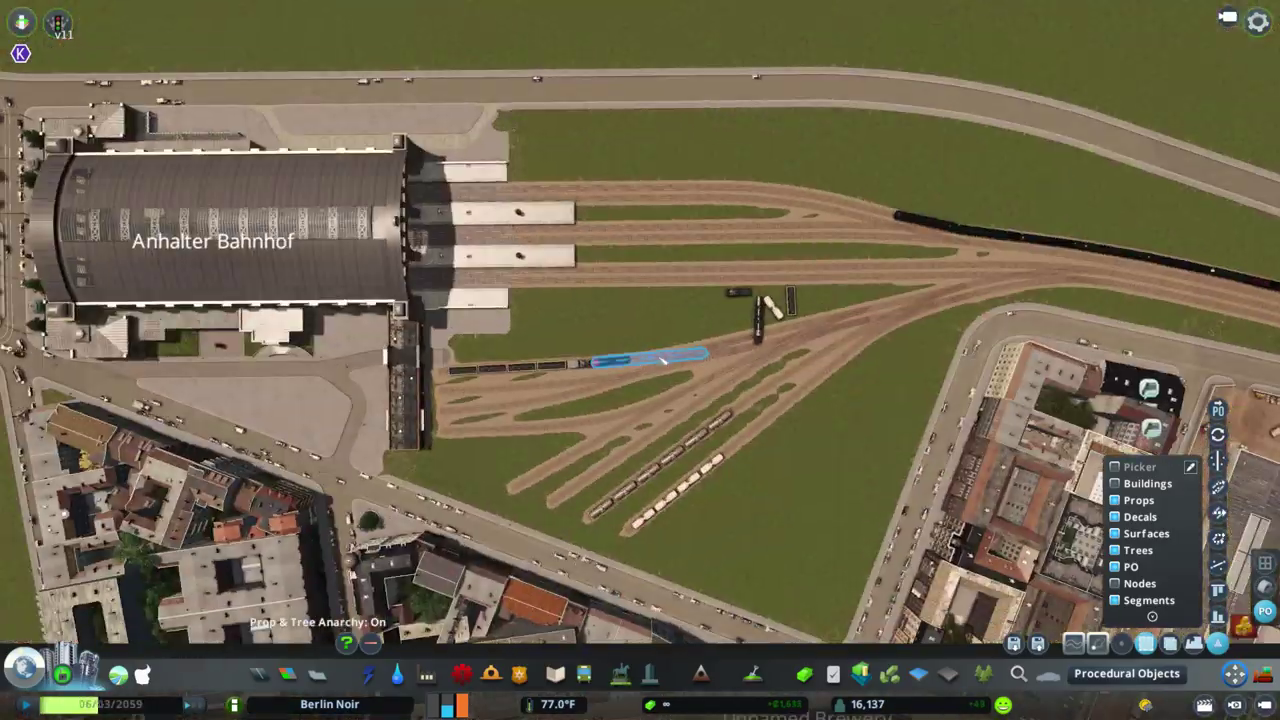
# Line the left, middle and right tank cars up end to end on the yard track
pyautogui.scroll(5, 603, 362)
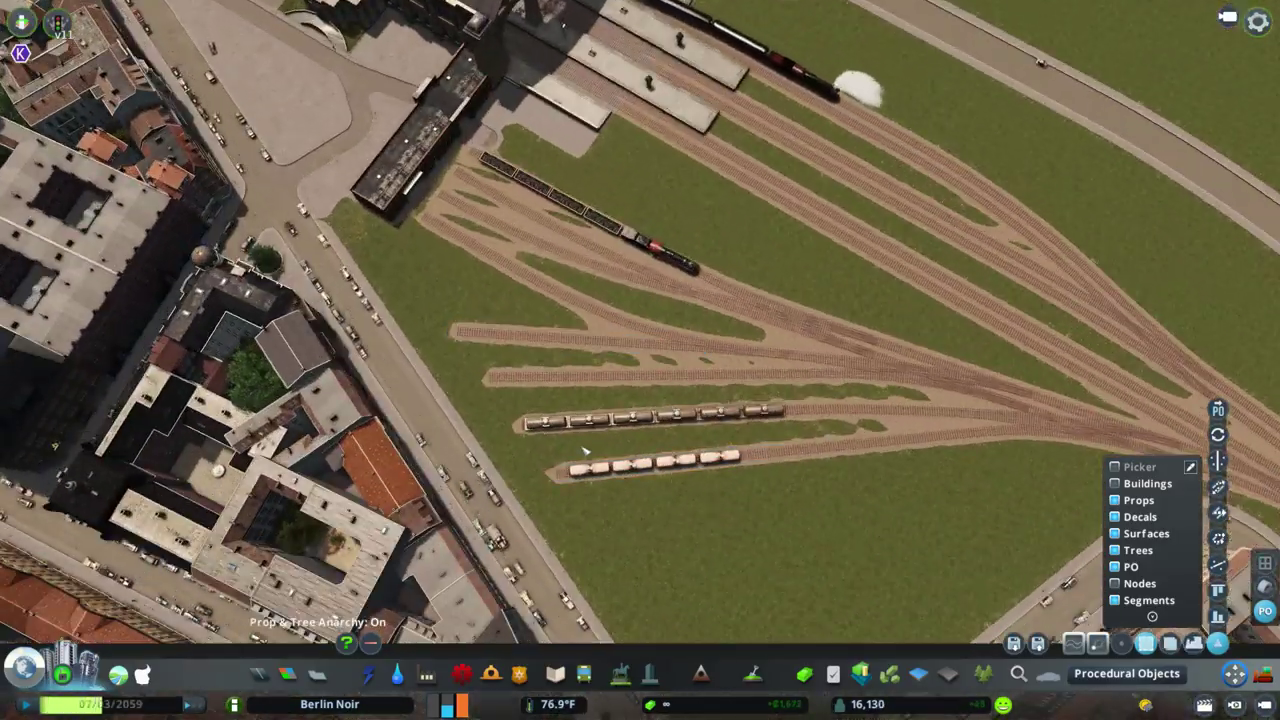
pyautogui.scroll(5, 729, 529)
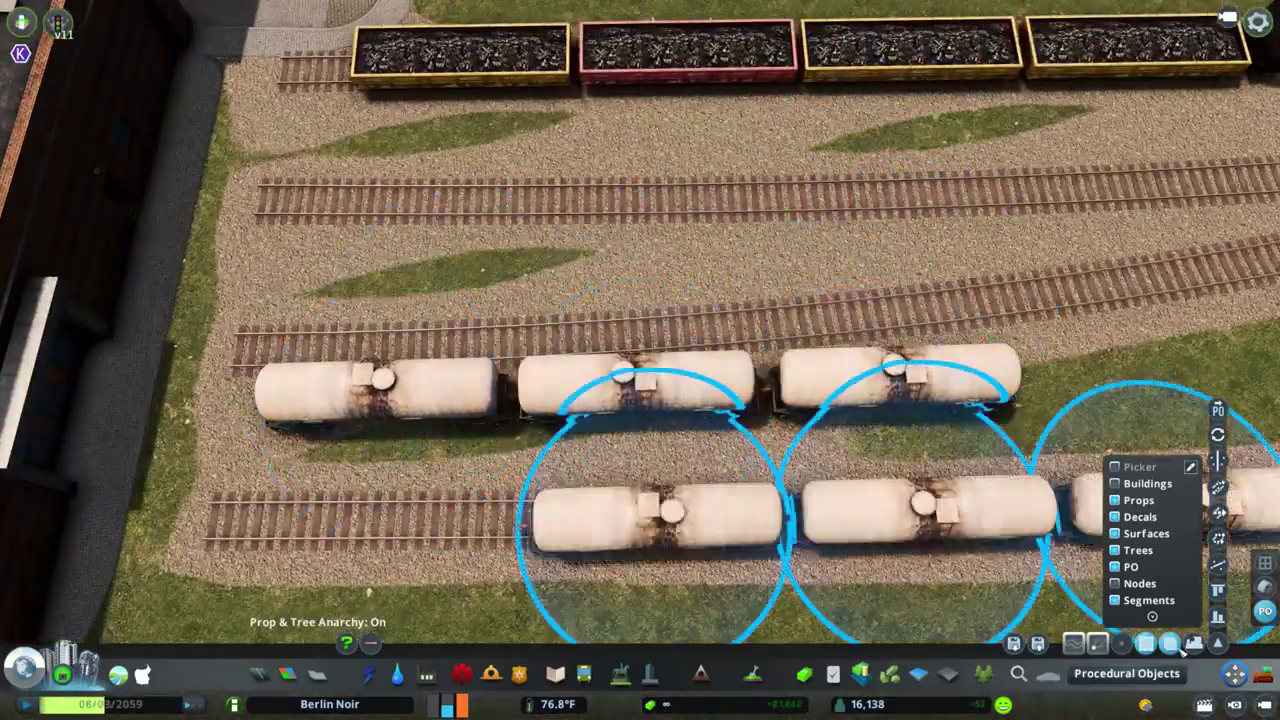
pyautogui.scroll(5, 585, 245)
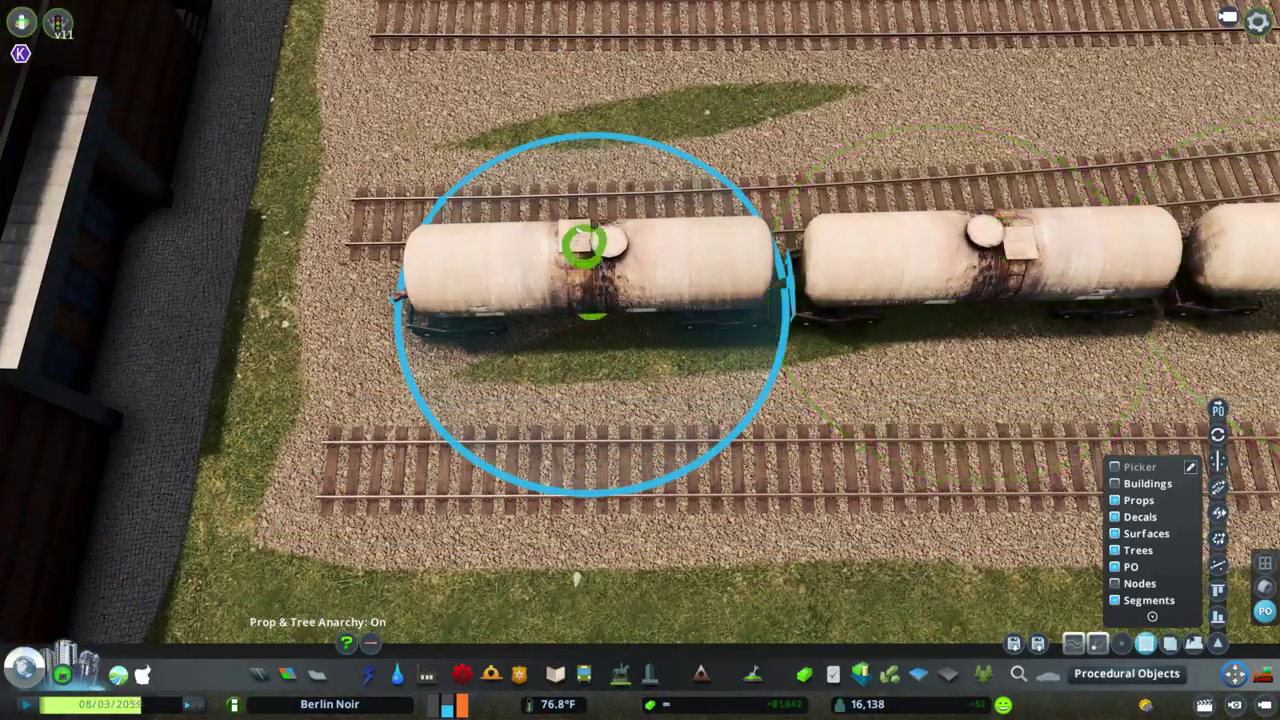
pyautogui.scroll(-3, 603, 215)
pyautogui.scroll(4, 205, 403)
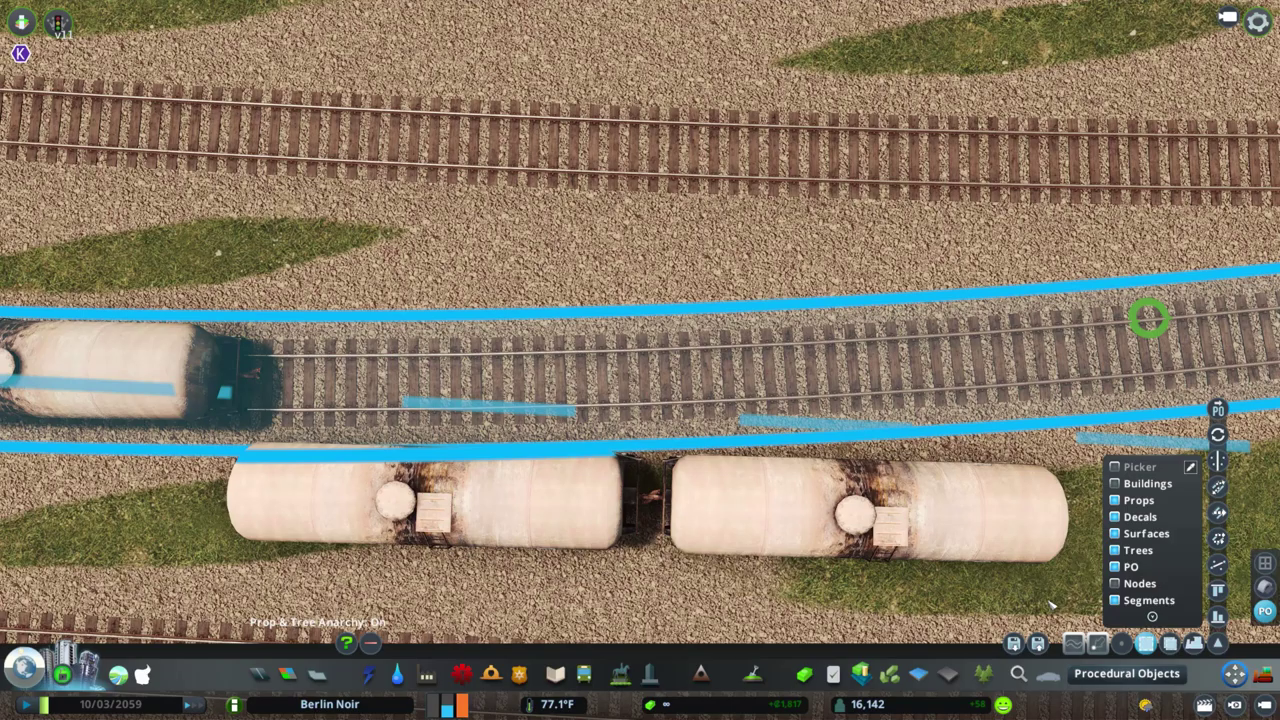
pyautogui.click(174, 343)
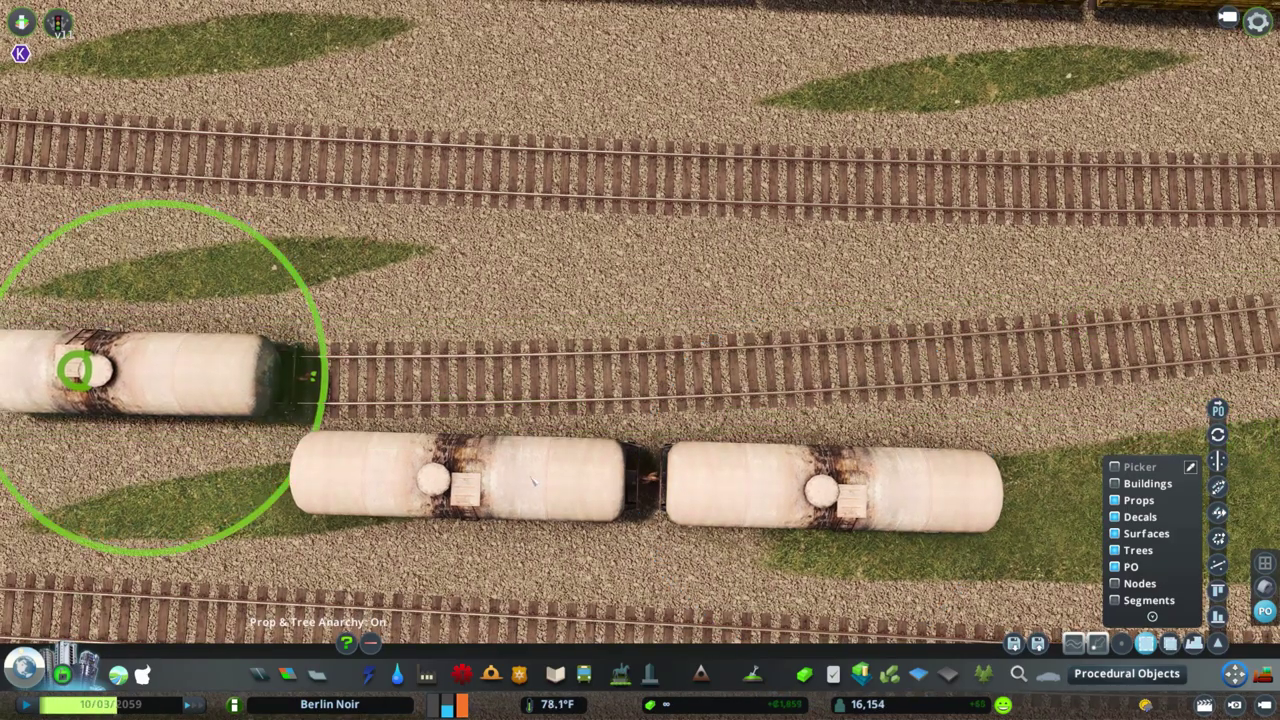
pyautogui.moveTo(510, 478); pyautogui.dragTo(576, 375)
pyautogui.moveTo(849, 487); pyautogui.dragTo(884, 365)
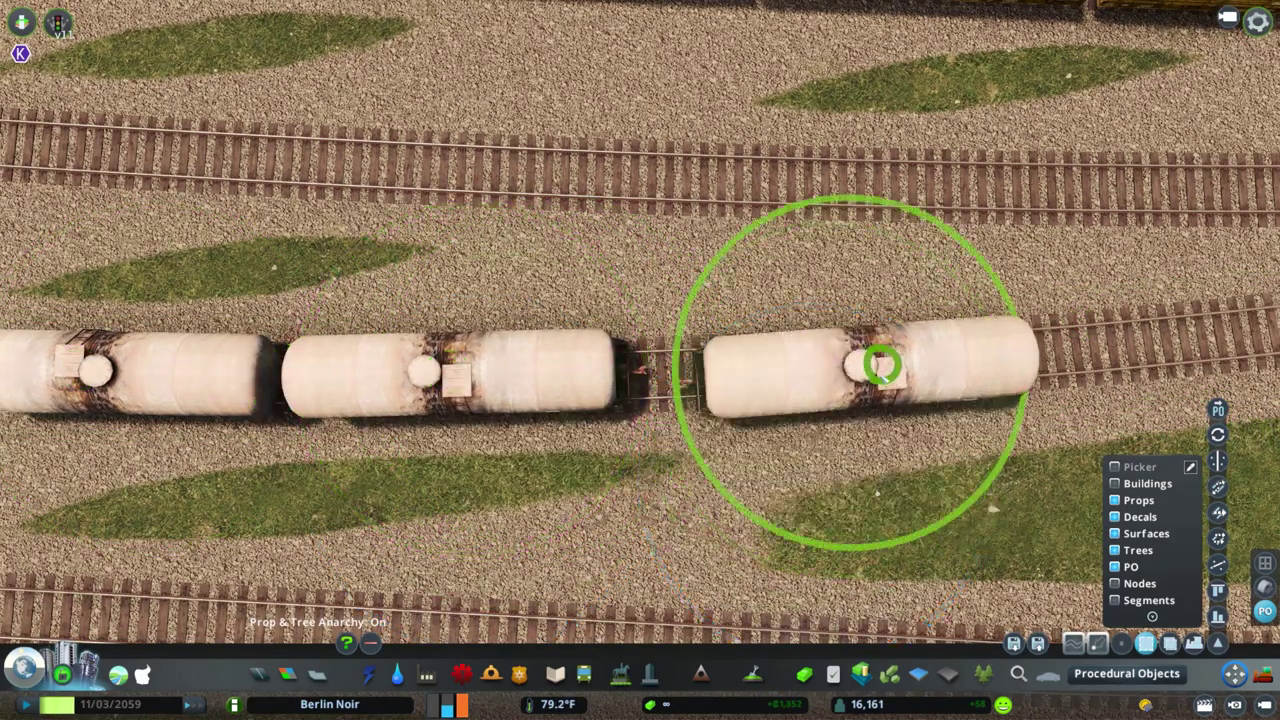
pyautogui.scroll(-5, 830, 357)
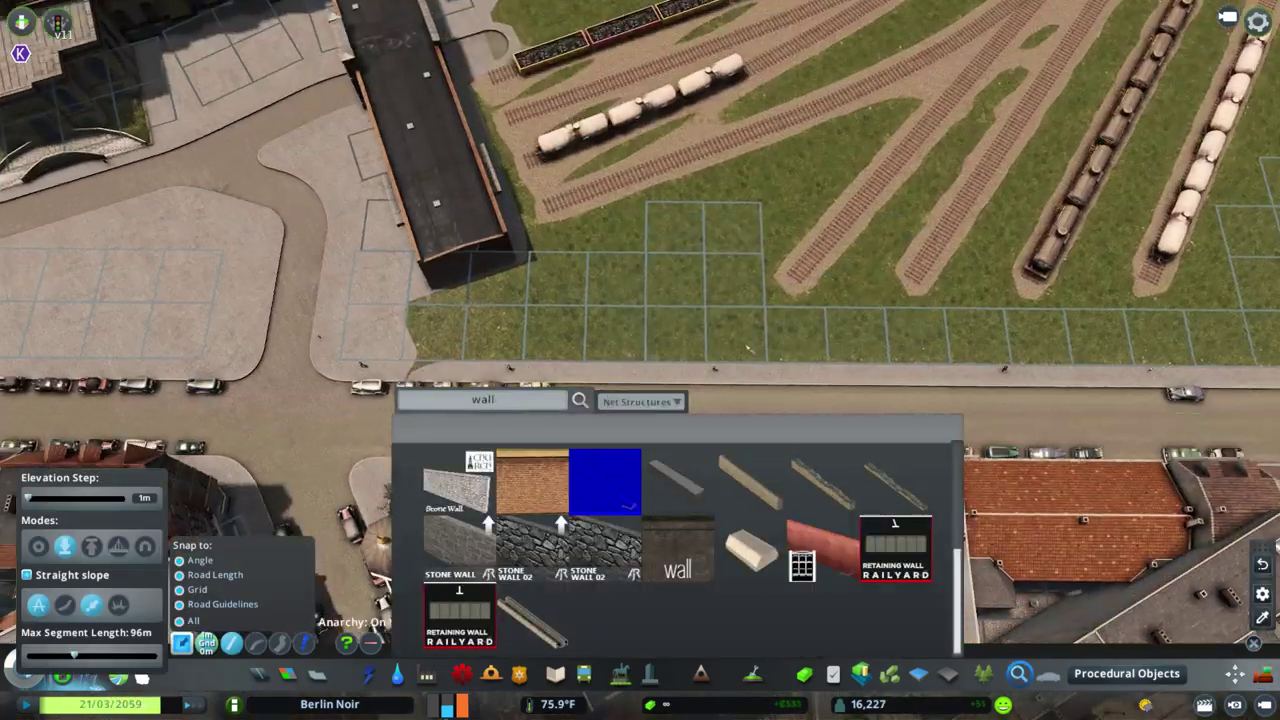
# Exit the wall tool and bring the walled grass lot beside the street into view
pyautogui.press('s')
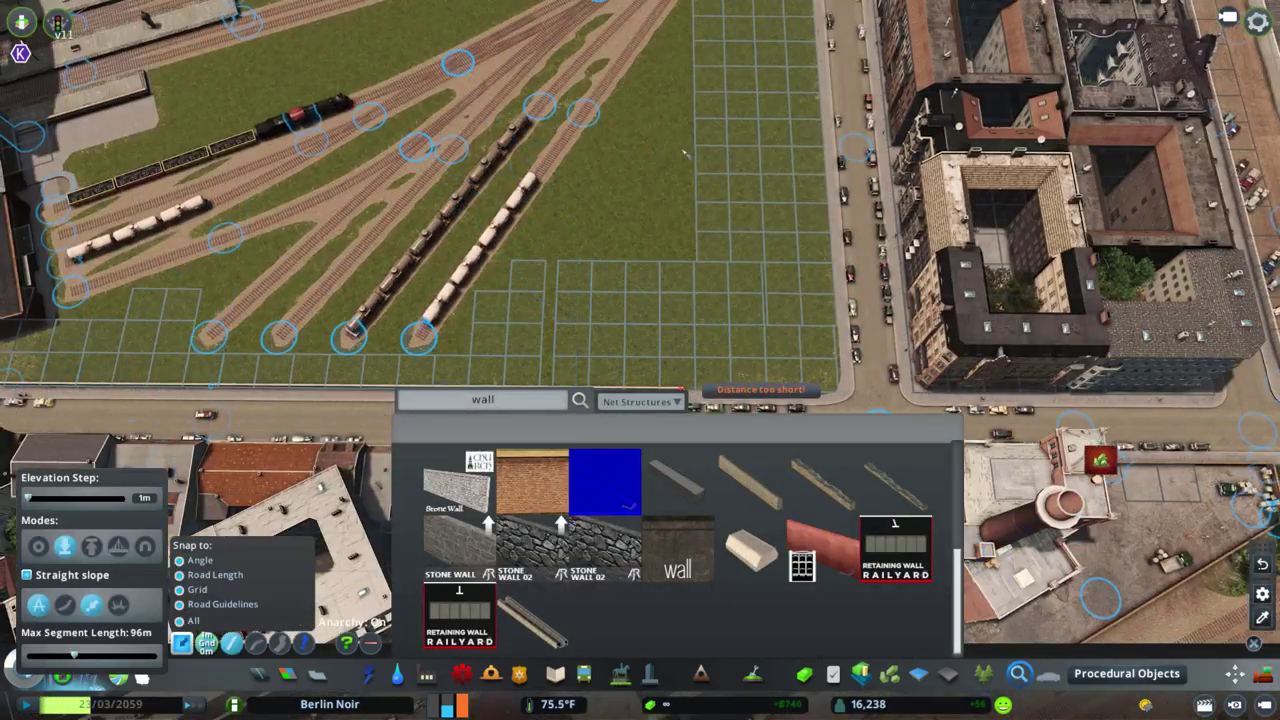
pyautogui.press('w')
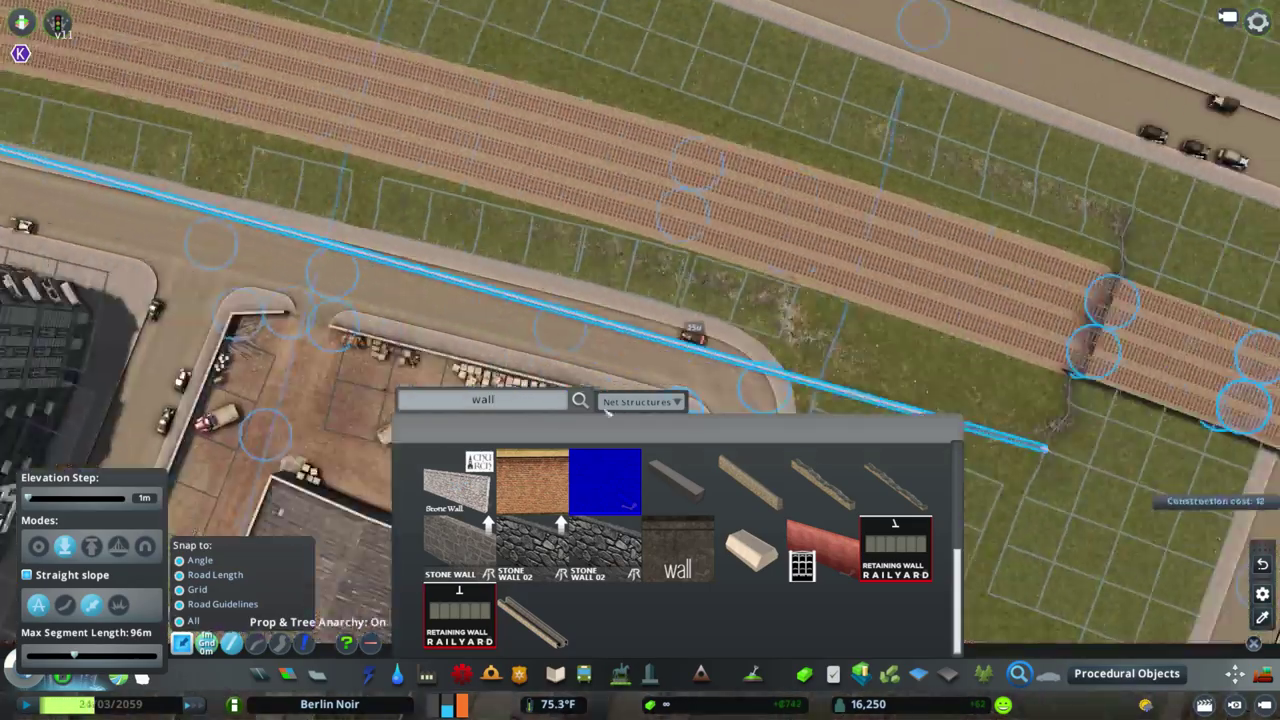
pyautogui.press('w')
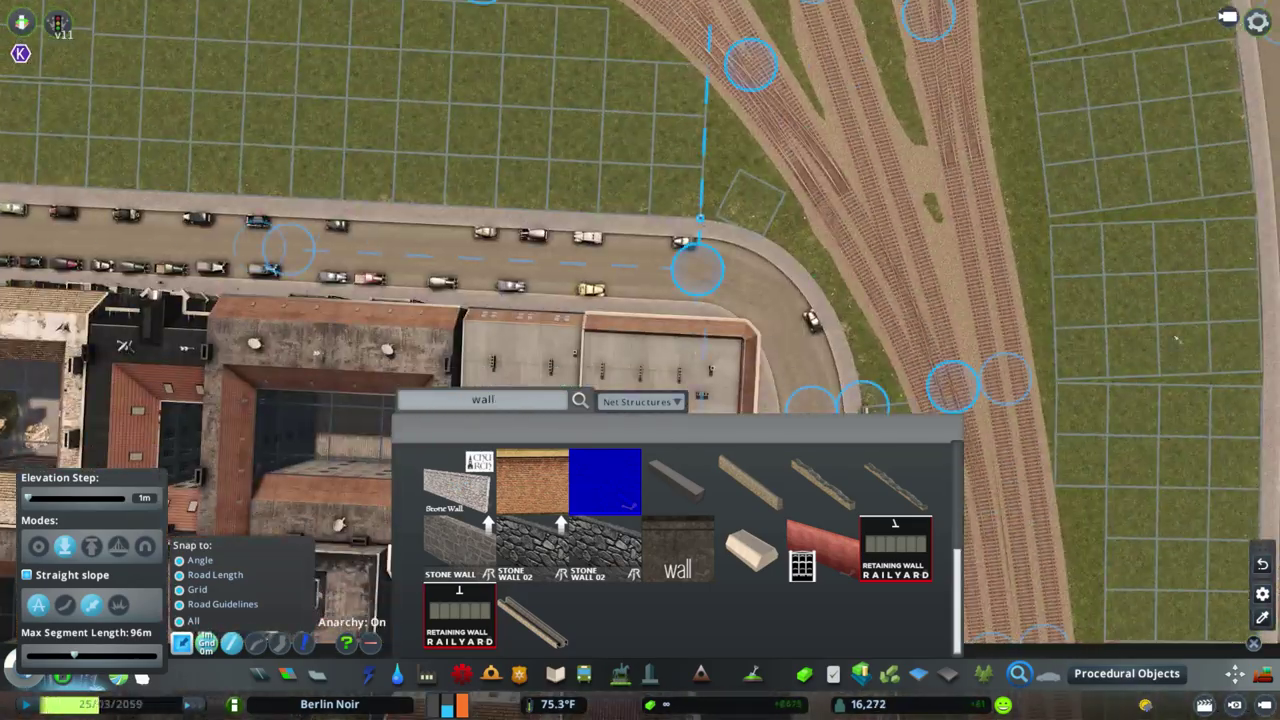
pyautogui.press('w')
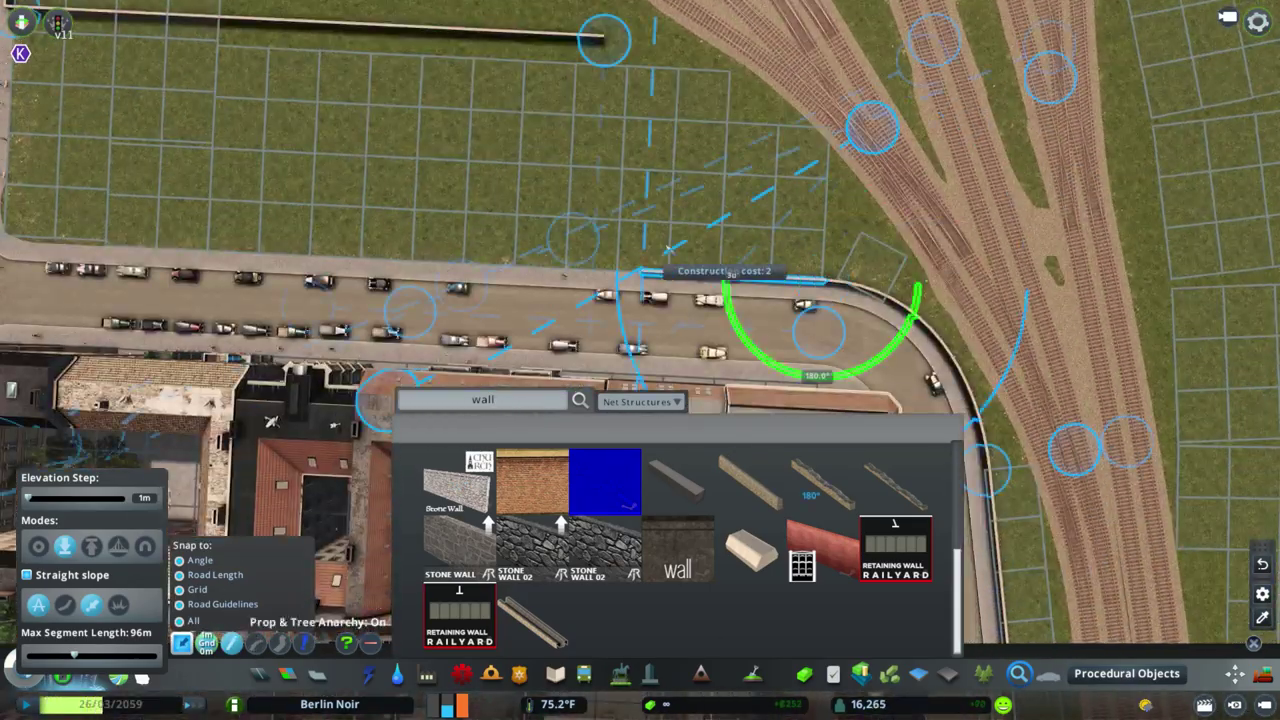
pyautogui.press('w')
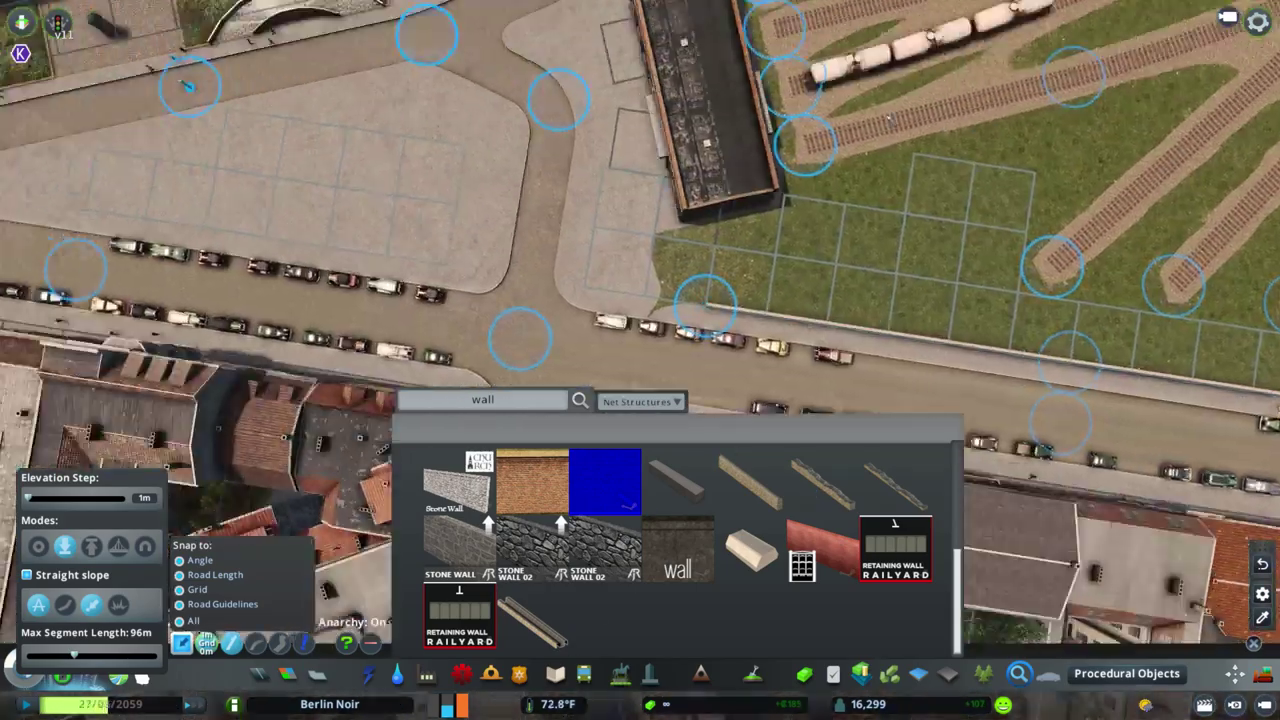
pyautogui.hotkey('ctrl', 'p')
pyautogui.press('w')
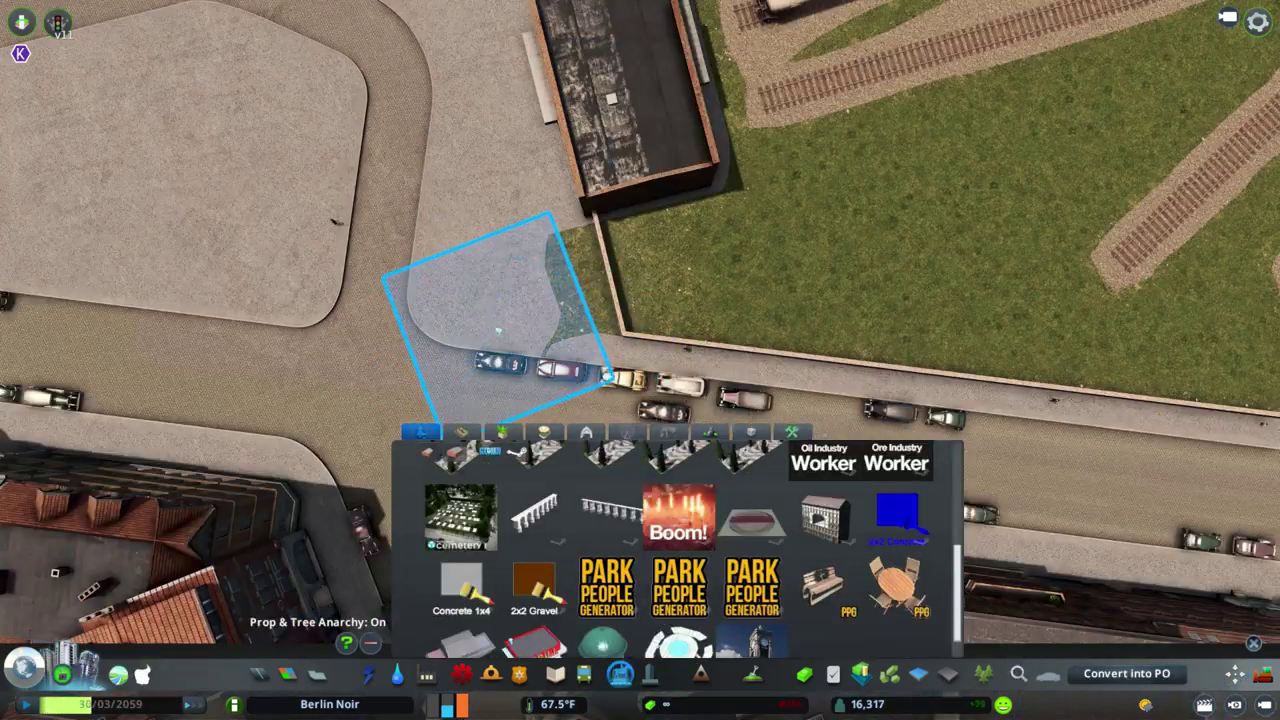
# Turn the camera so the rails run horizontally over the yard and open Move It
pyautogui.scroll(-5, 640, 320)
pyautogui.scroll(4, 640, 320)
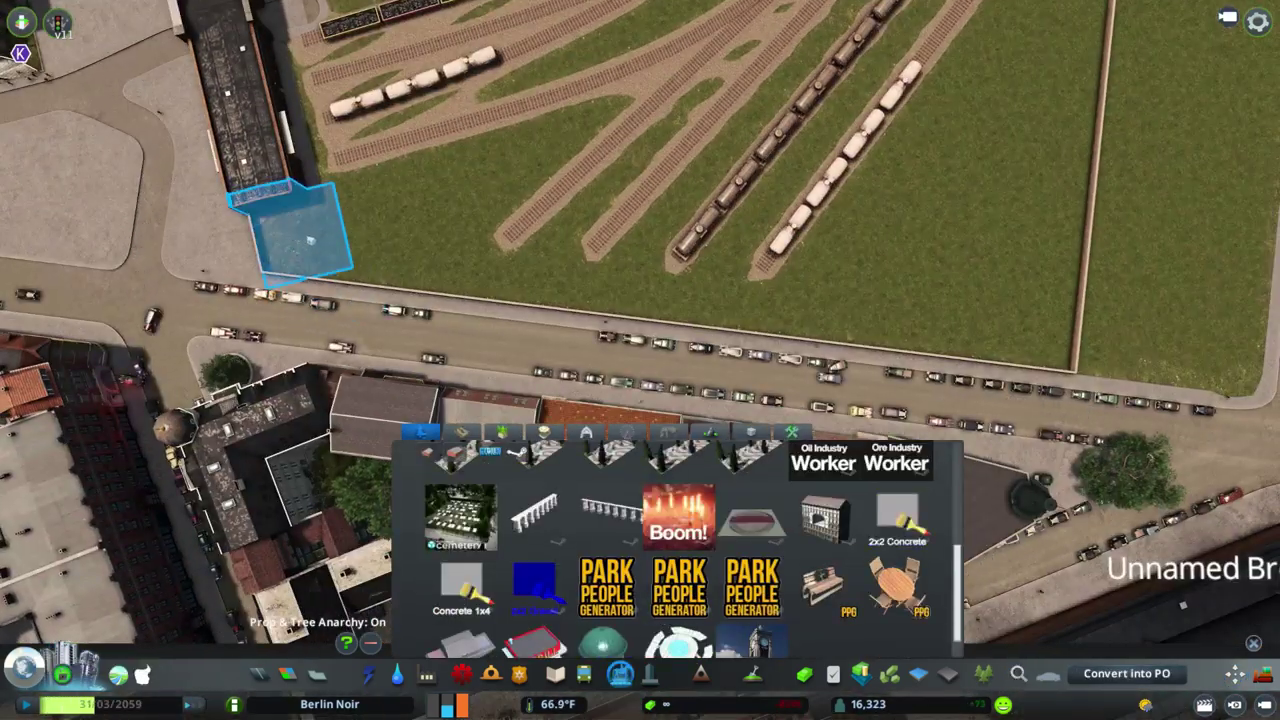
pyautogui.press('d')
pyautogui.scroll(2, 640, 320)
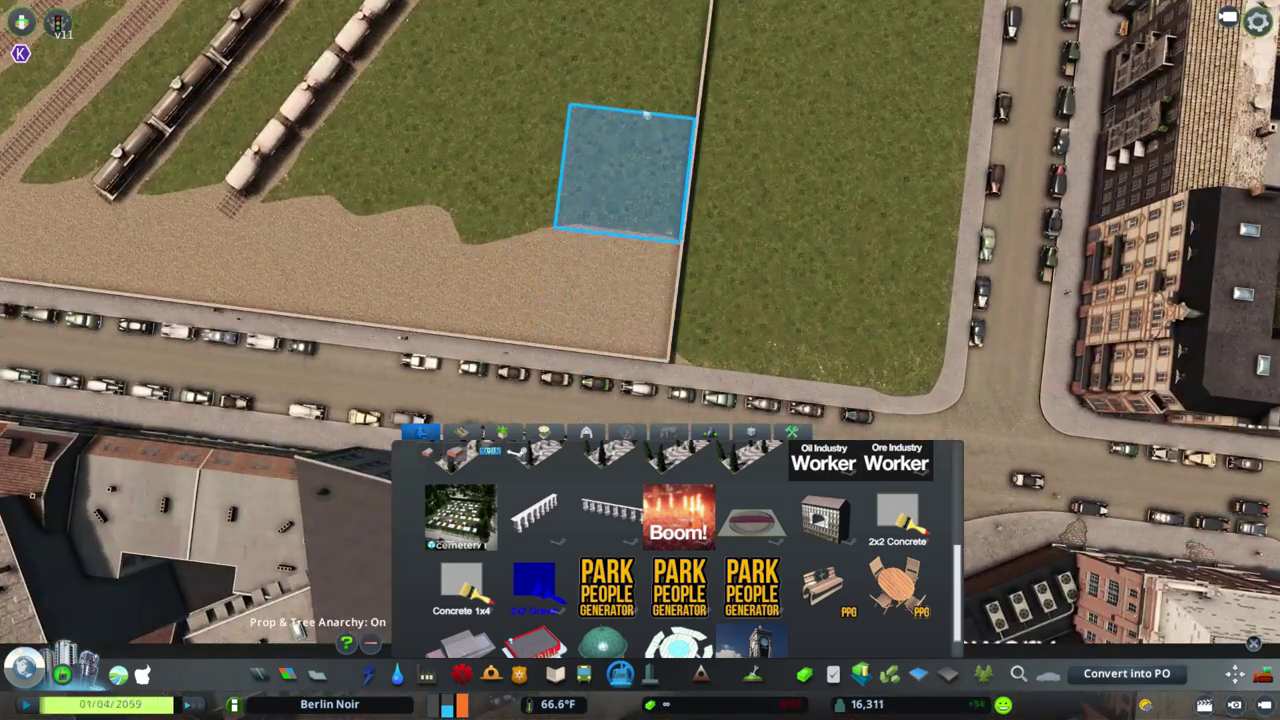
pyautogui.press('w')
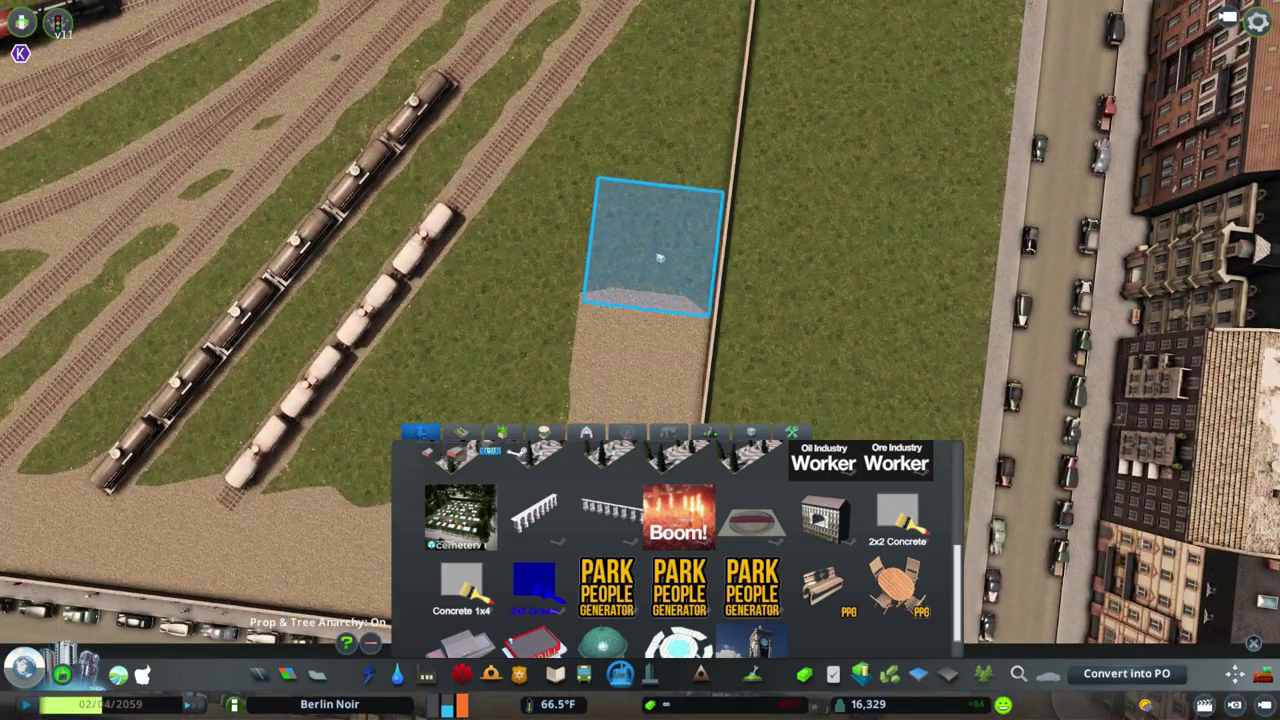
pyautogui.press('e')
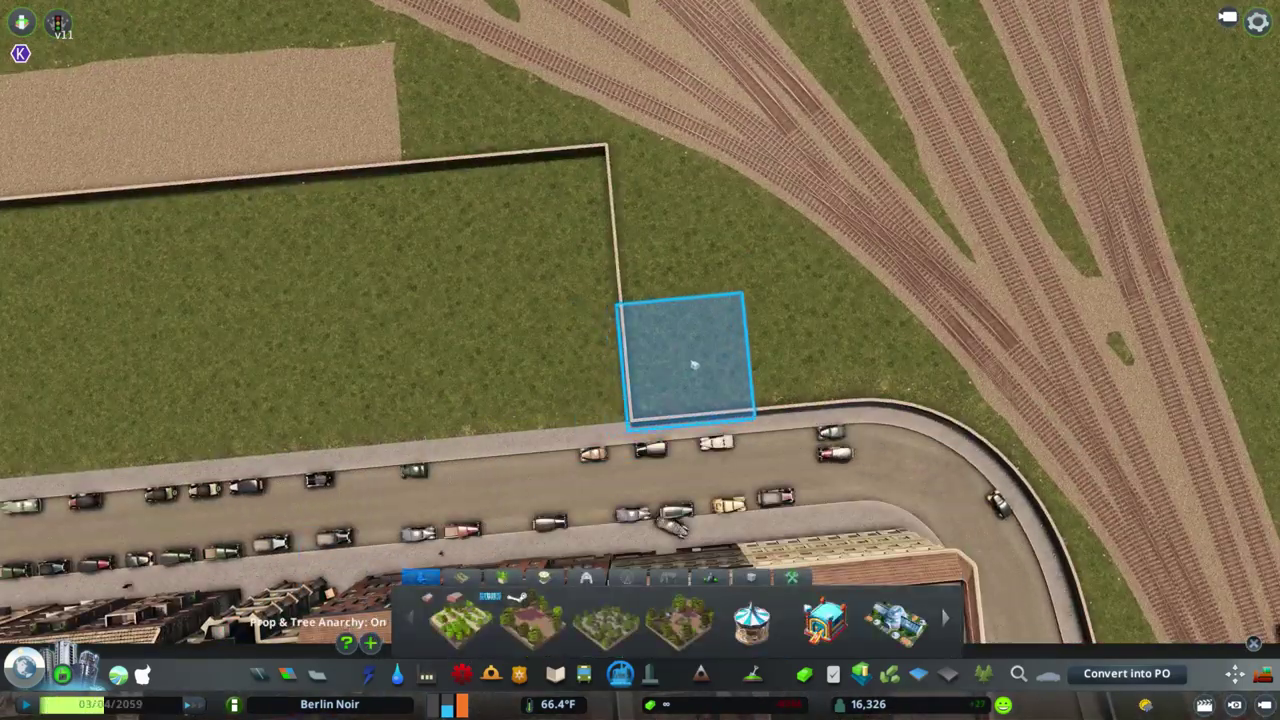
pyautogui.press('w')
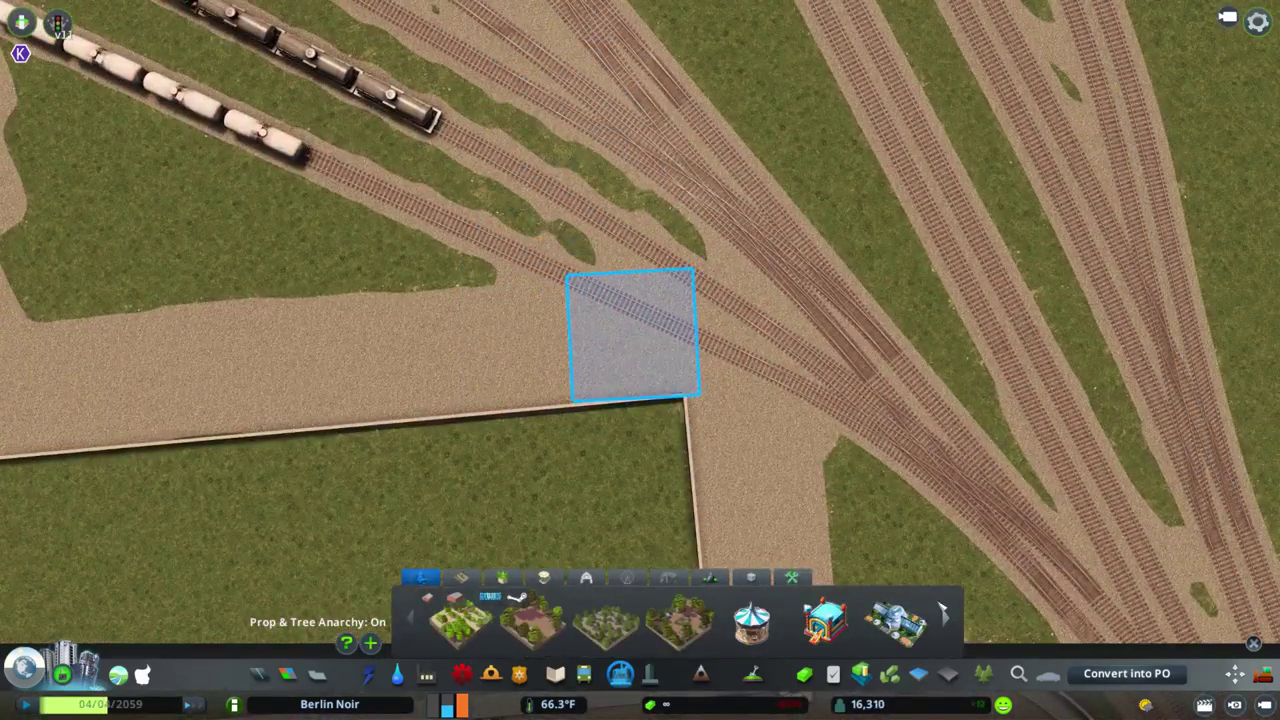
pyautogui.press('e')
pyautogui.press('e')
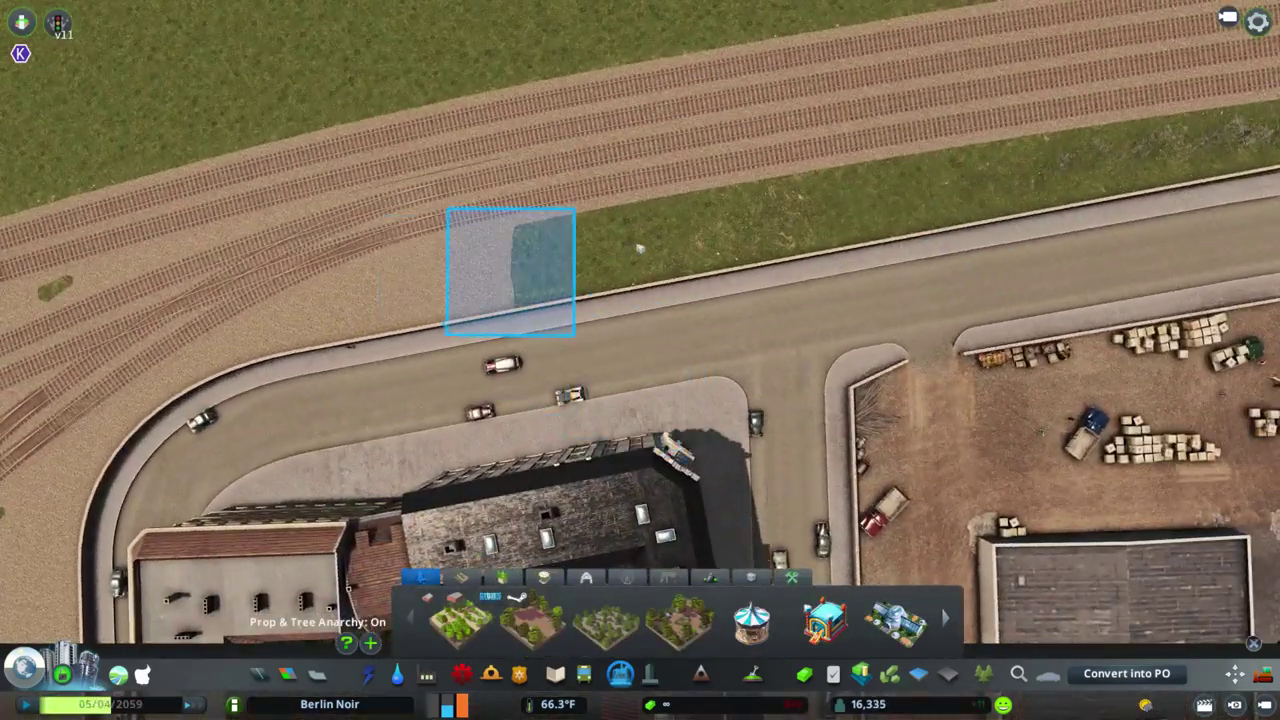
pyautogui.press('w')
pyautogui.press('m')
pyautogui.scroll(3, 777, 314)
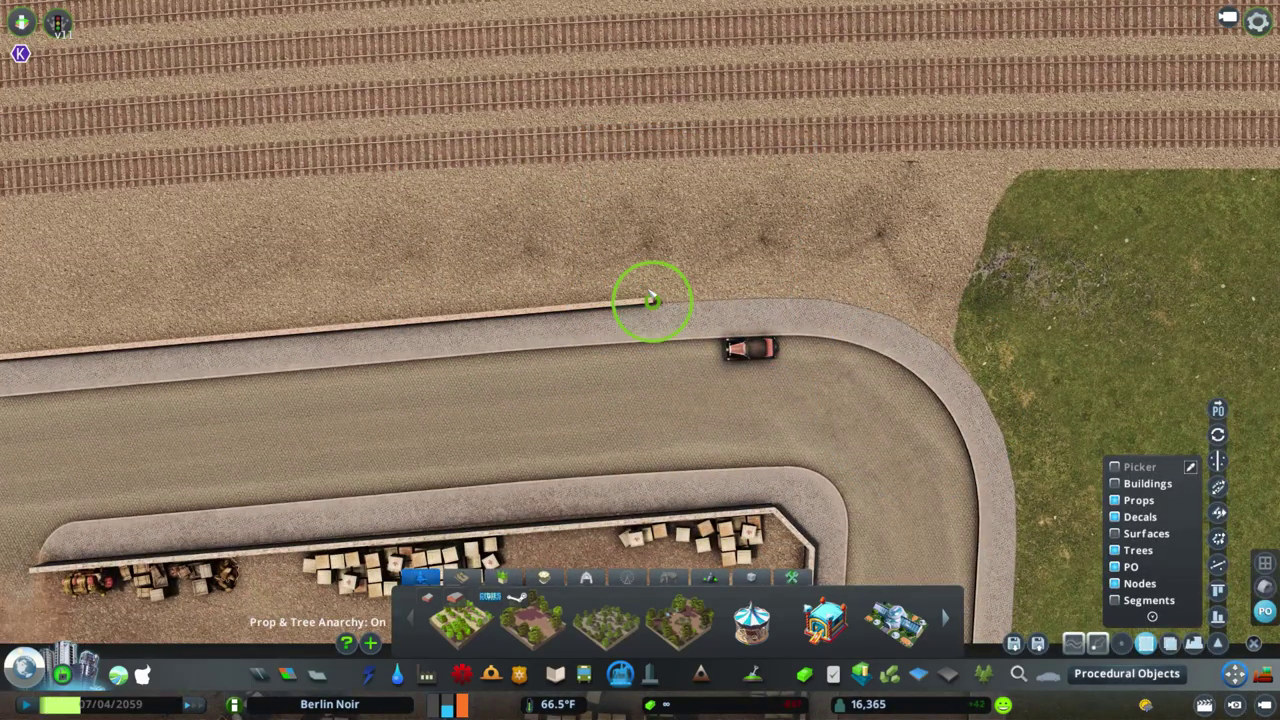
pyautogui.scroll(-5, 652, 298)
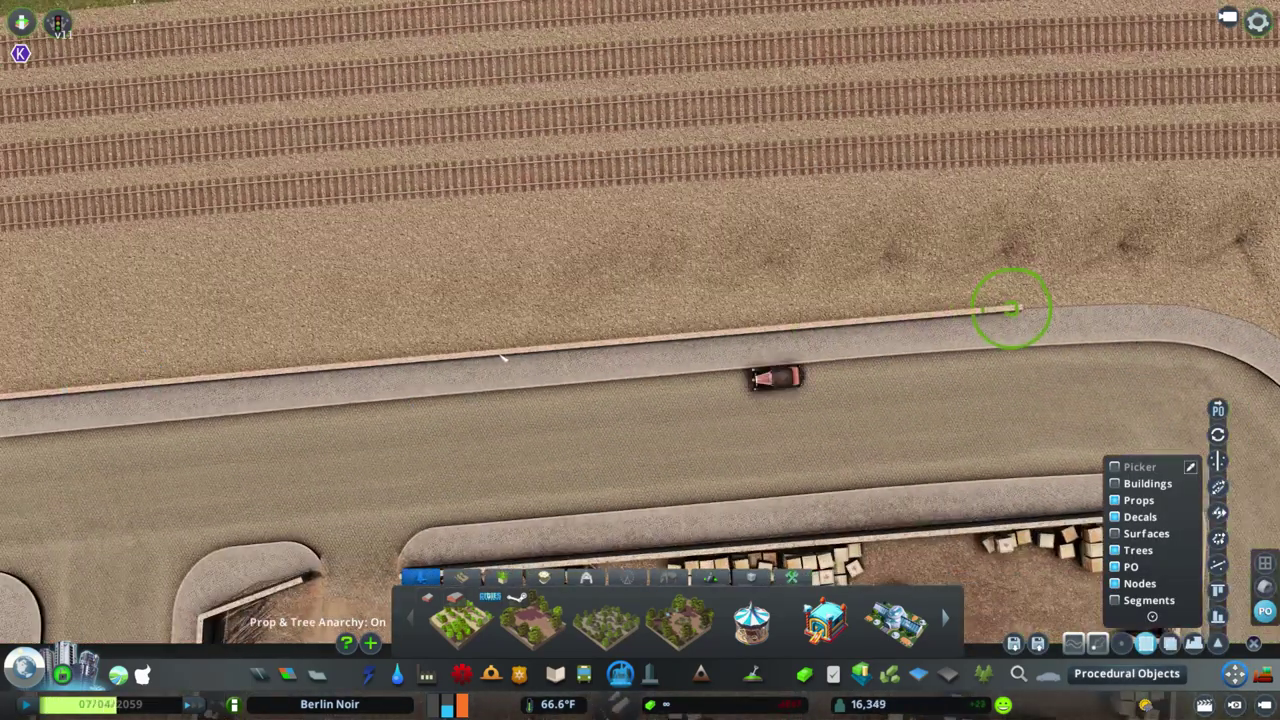
# Paint the yard floor between the tracks with the dirt surface using a smaller brush
pyautogui.press('q')
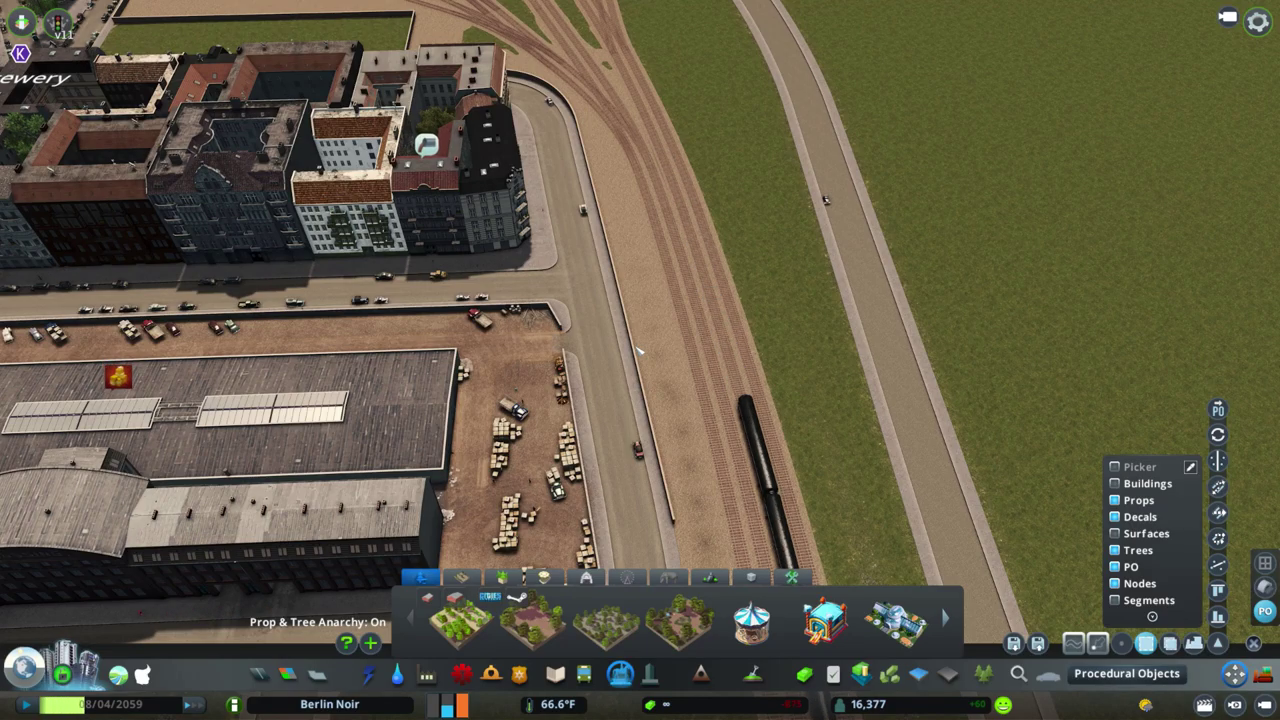
pyautogui.press('w')
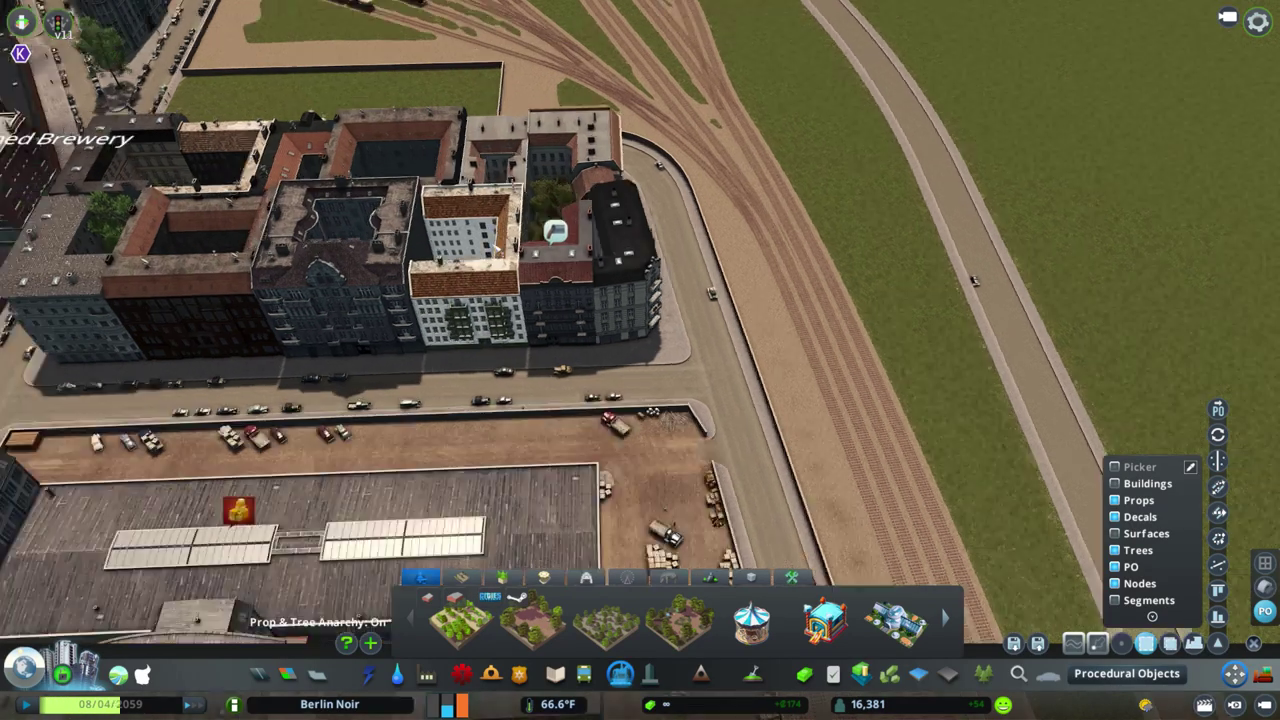
pyautogui.click(533, 628)
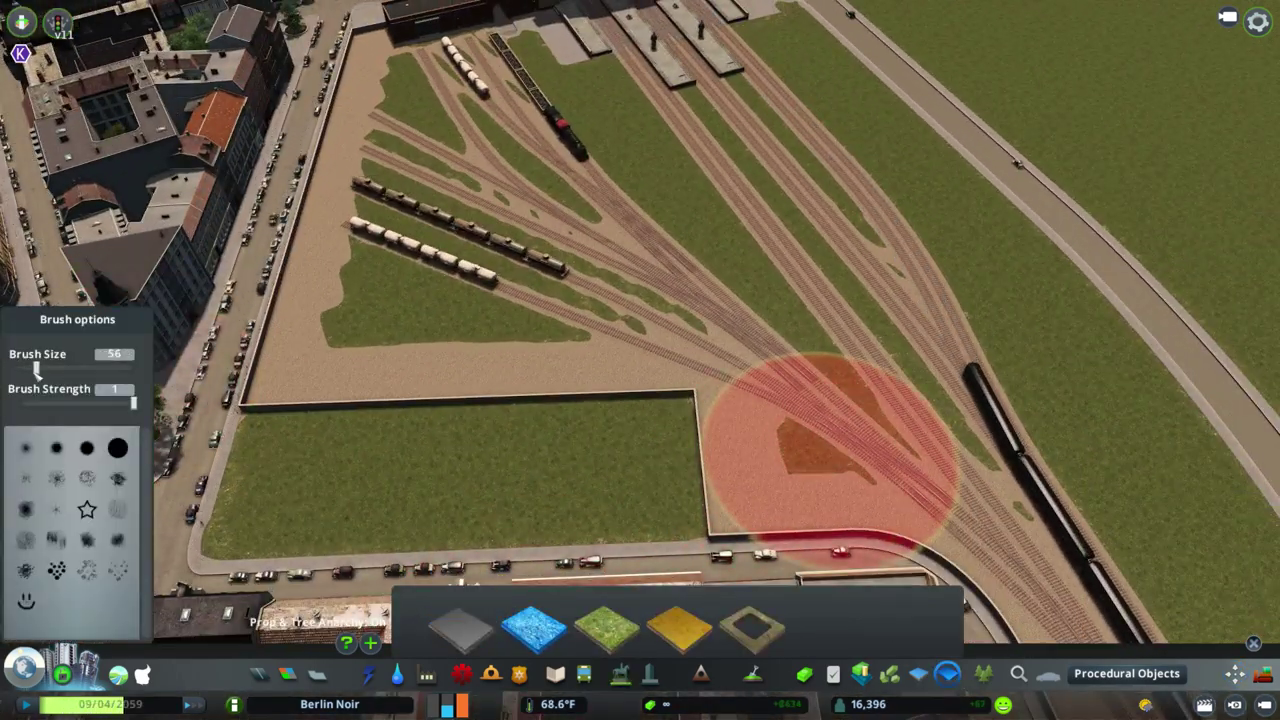
pyautogui.scroll(4, 531, 252)
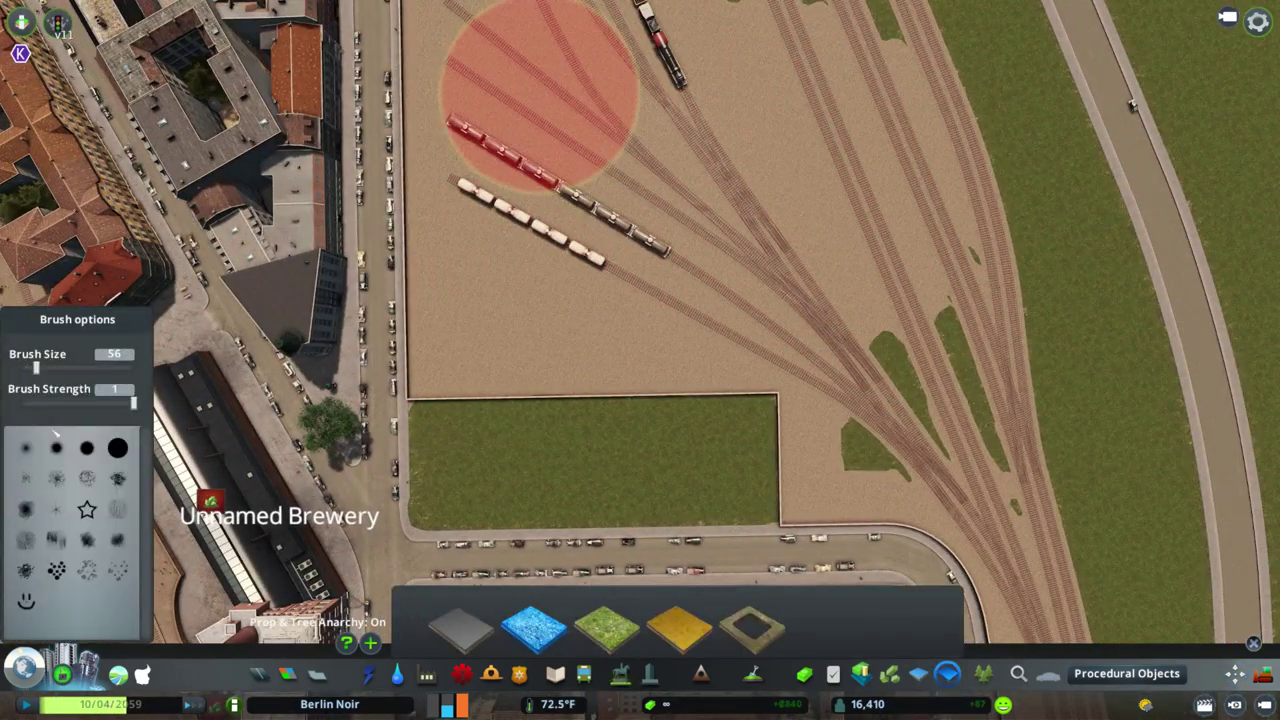
pyautogui.press('d')
pyautogui.press('w')
pyautogui.scroll(-2, 480, 335)
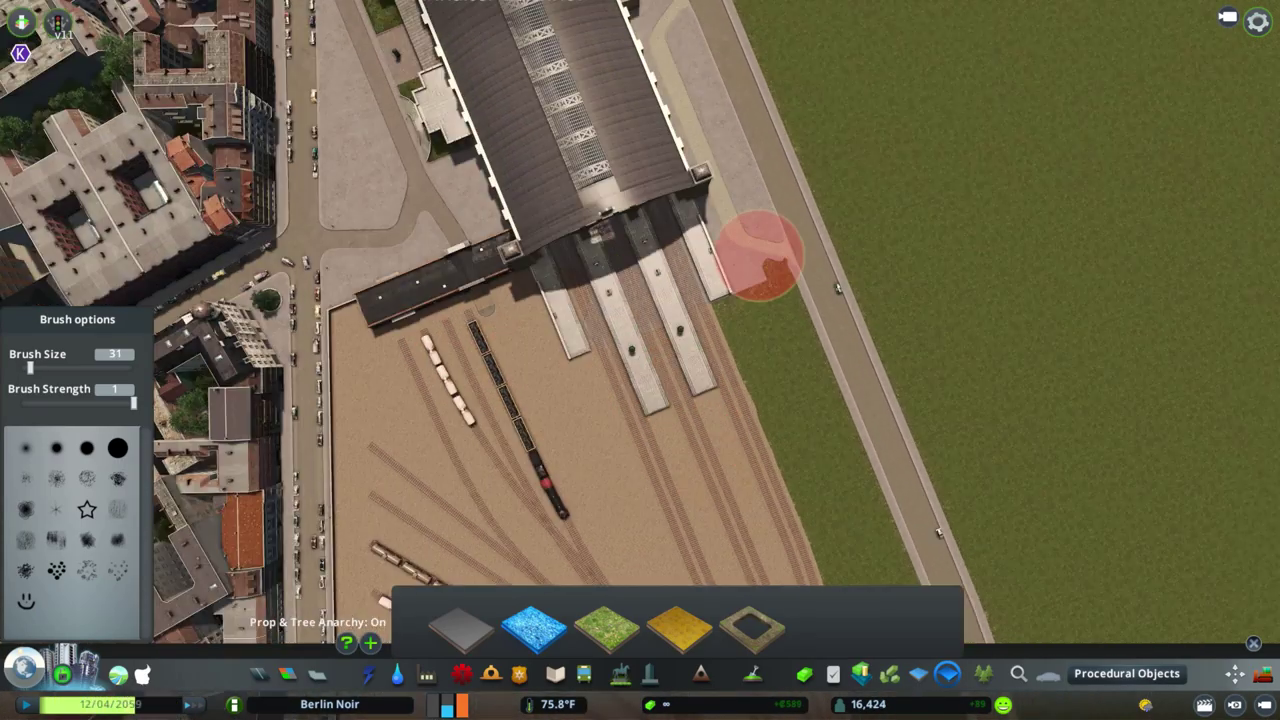
pyautogui.scroll(5, 600, 320)
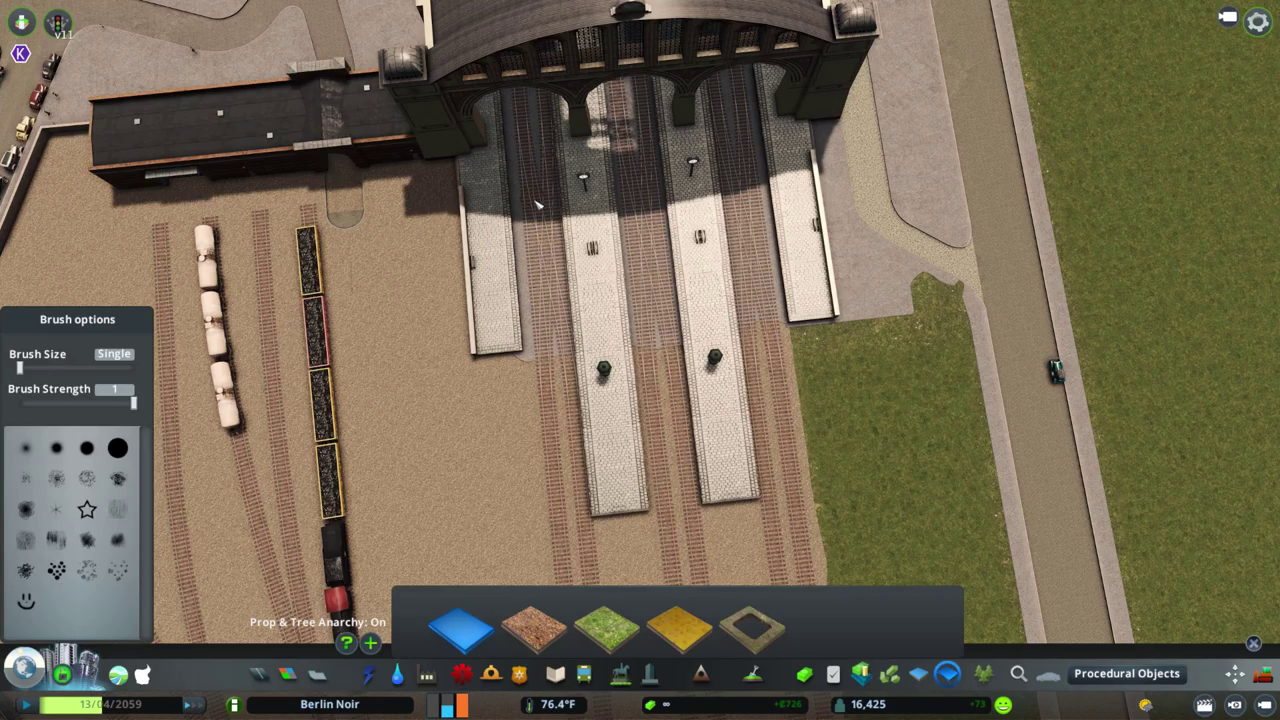
pyautogui.press('s')
pyautogui.press('d')
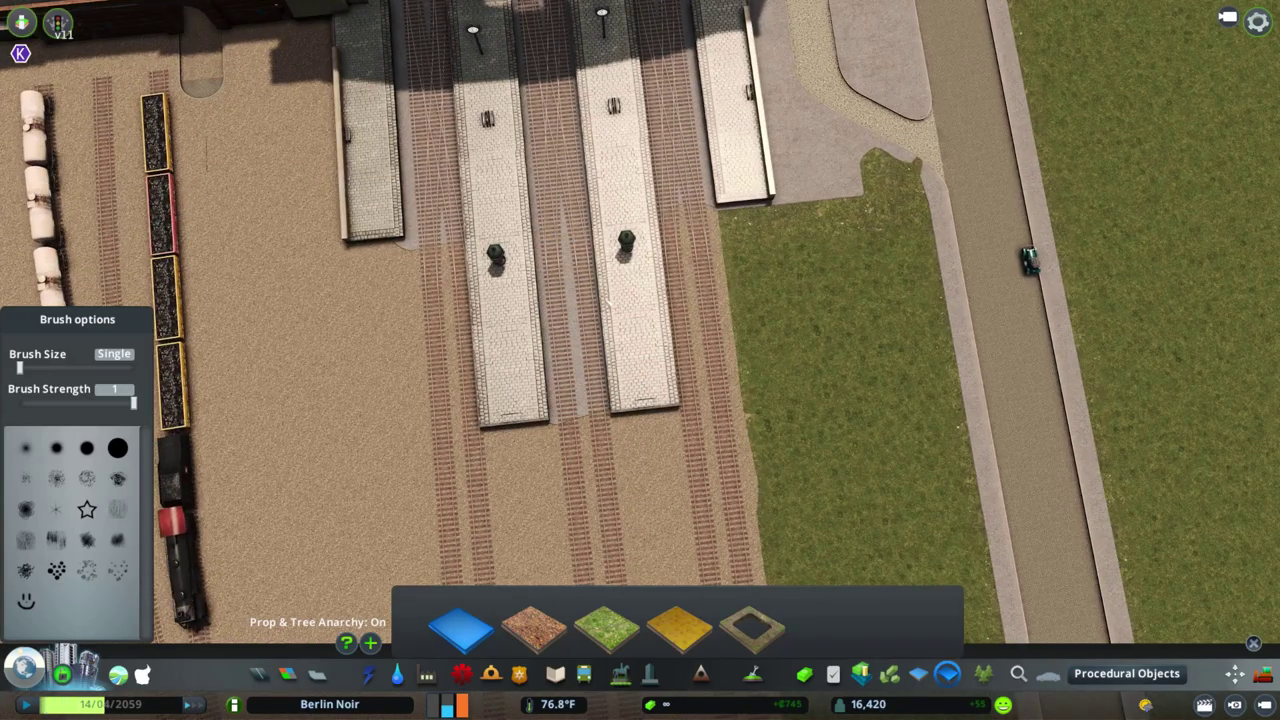
# Close the surface painter and turn the view onto the station forecourt
pyautogui.press('Escape')
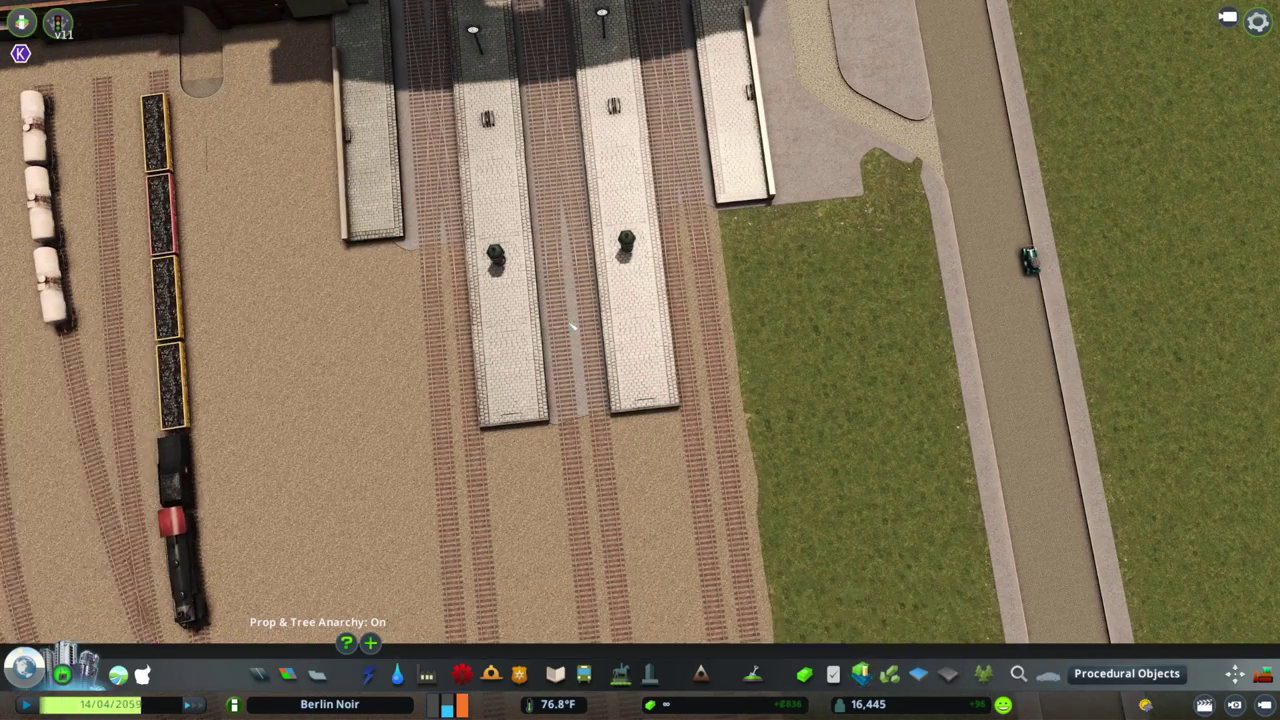
pyautogui.scroll(-8, 845, 183)
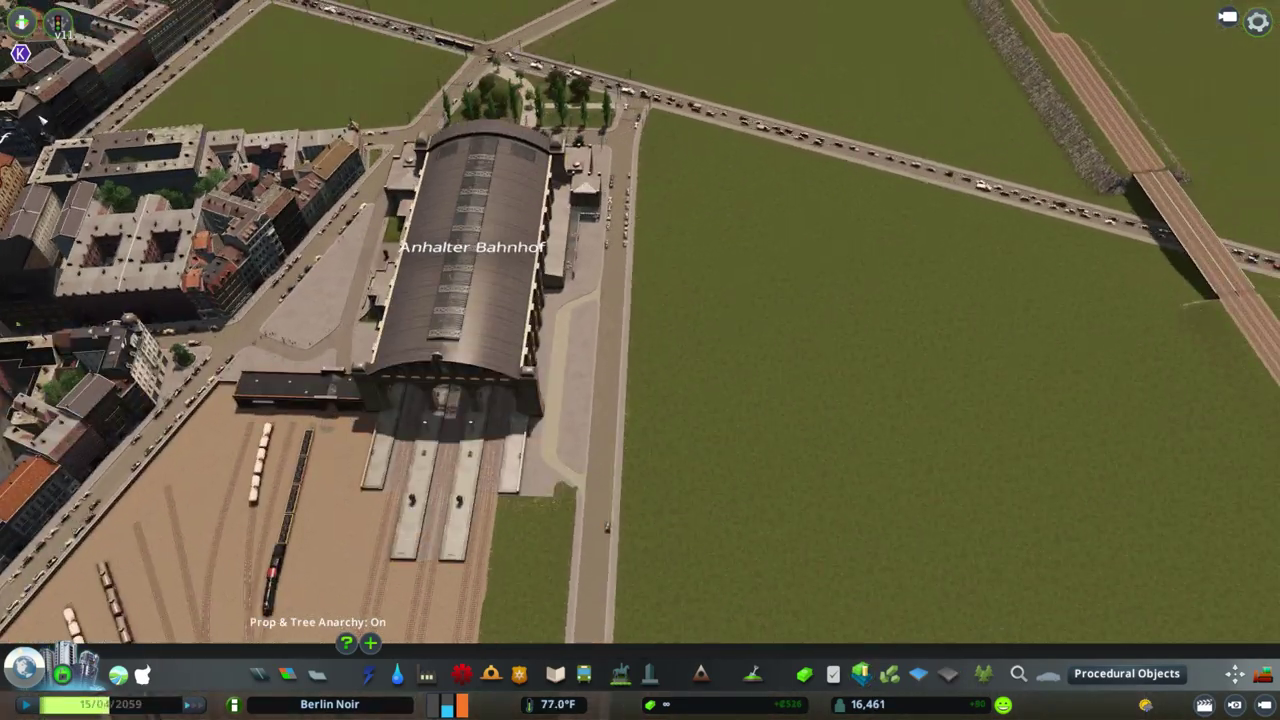
pyautogui.press('q')
pyautogui.scroll(10, 888, 345)
# Find the brown decals and place Pile Decal Brown on the yard's bare ground
pyautogui.press('s')
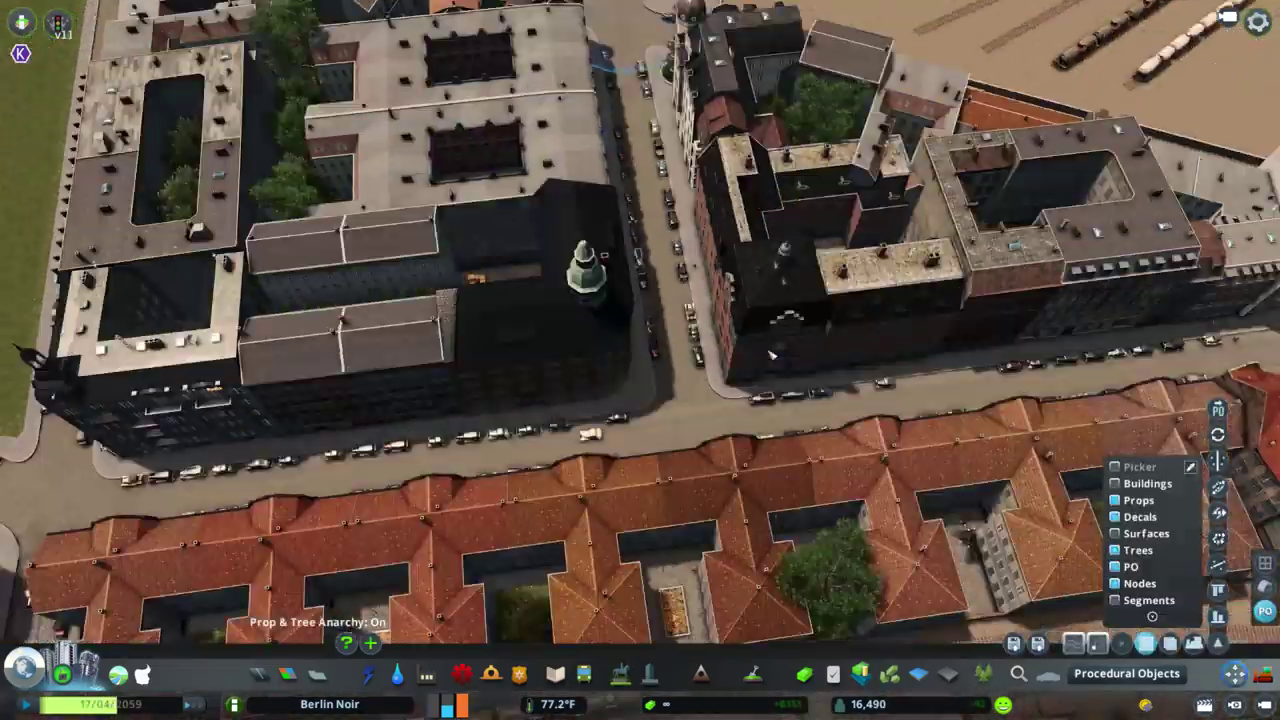
pyautogui.scroll(-5, 770, 355)
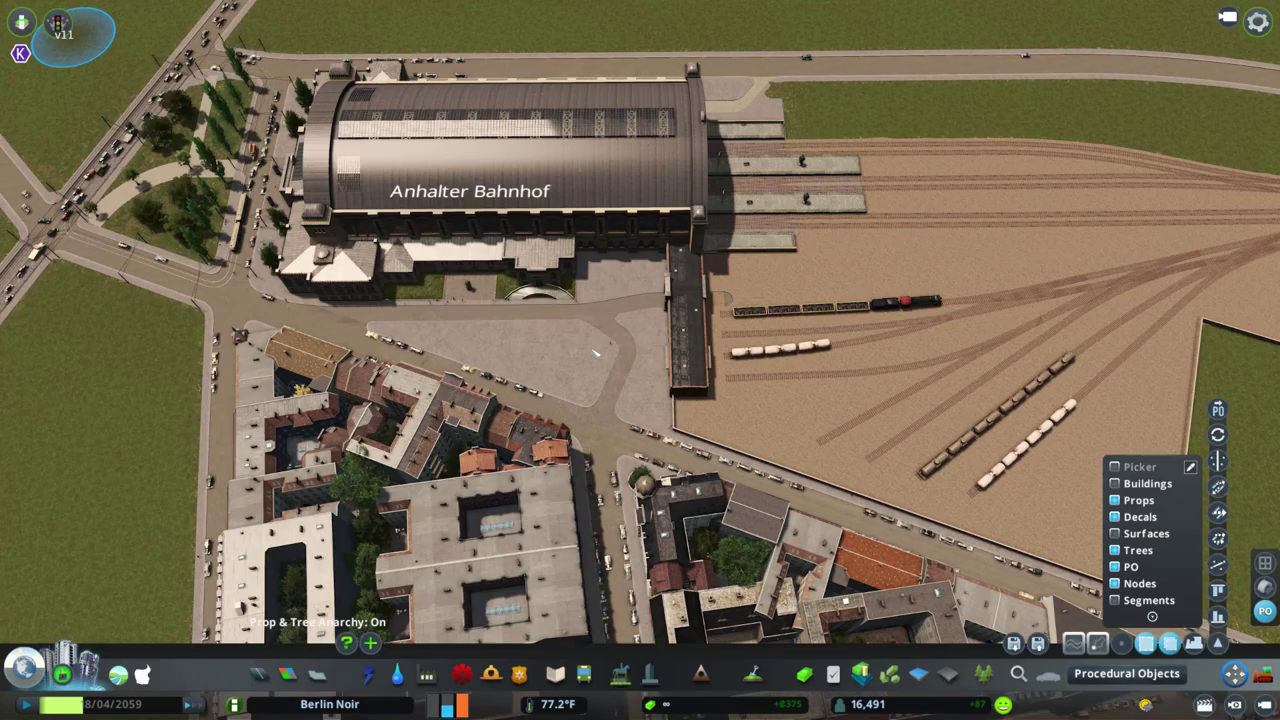
pyautogui.scroll(10, 757, 257)
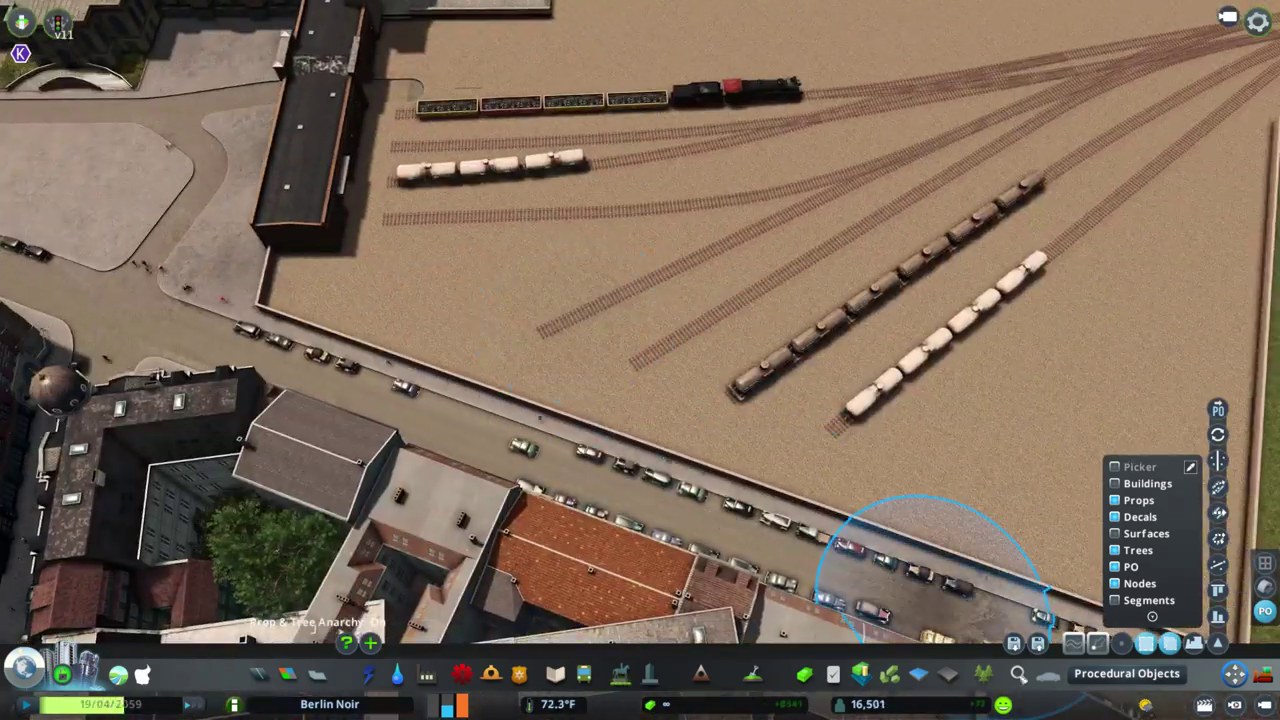
pyautogui.hotkey('alt', 'f')
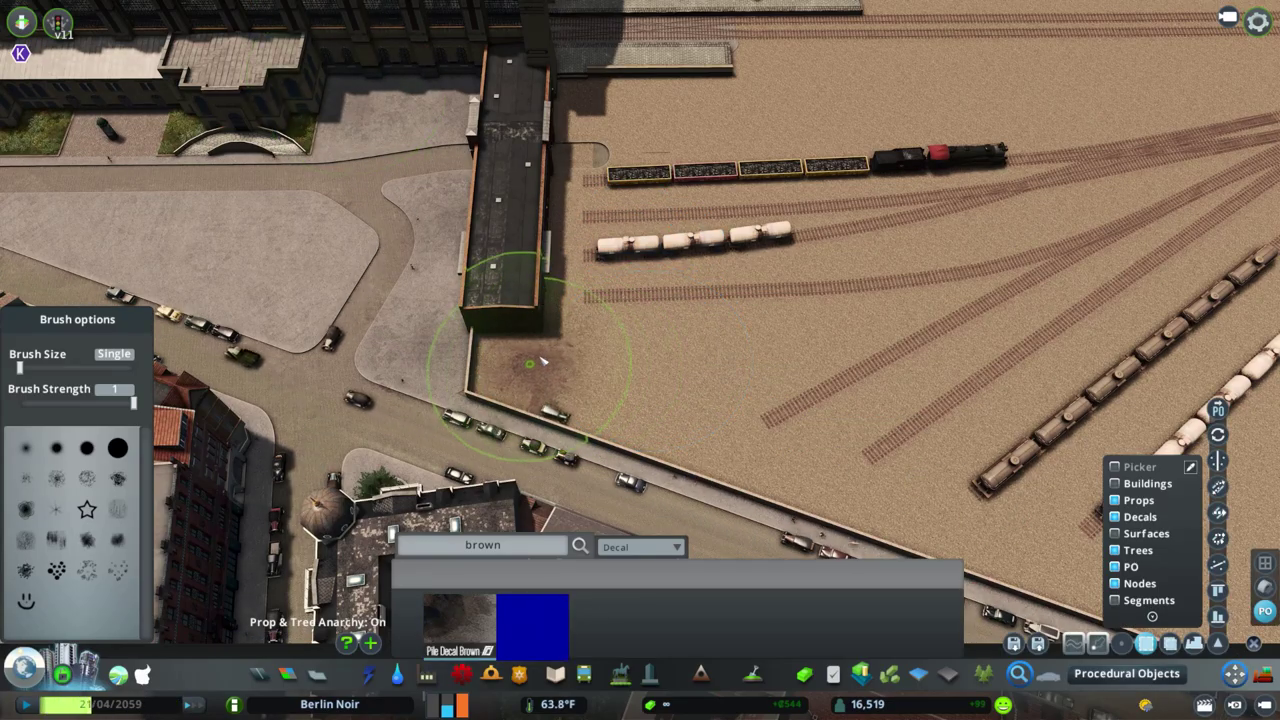
pyautogui.scroll(3, 692, 374)
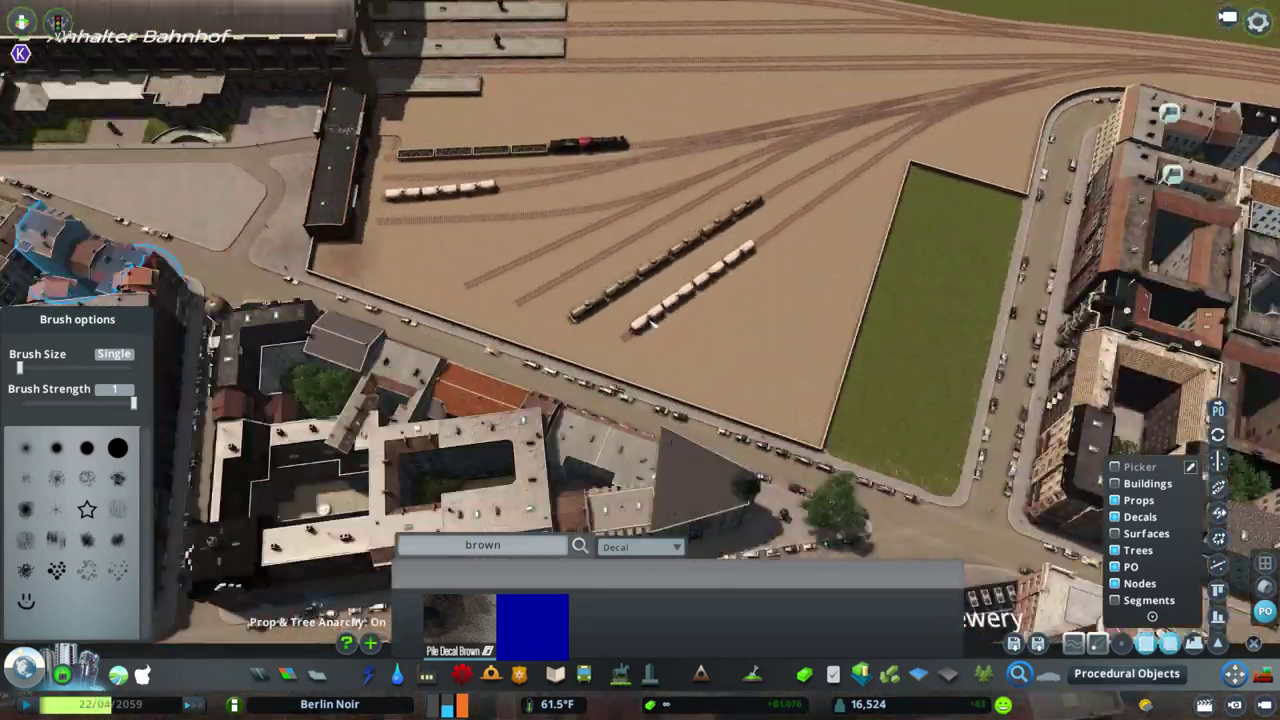
pyautogui.scroll(3, 903, 422)
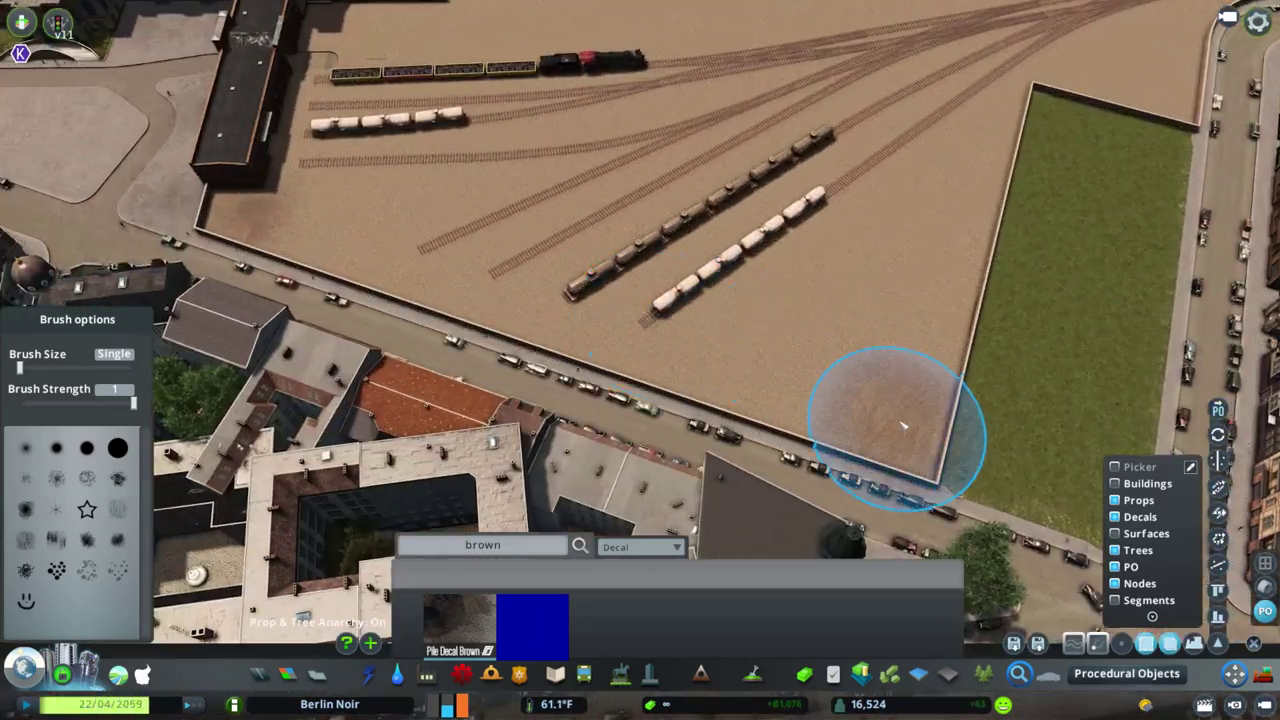
pyautogui.click(903, 422)
pyautogui.press('w')
pyautogui.press('a')
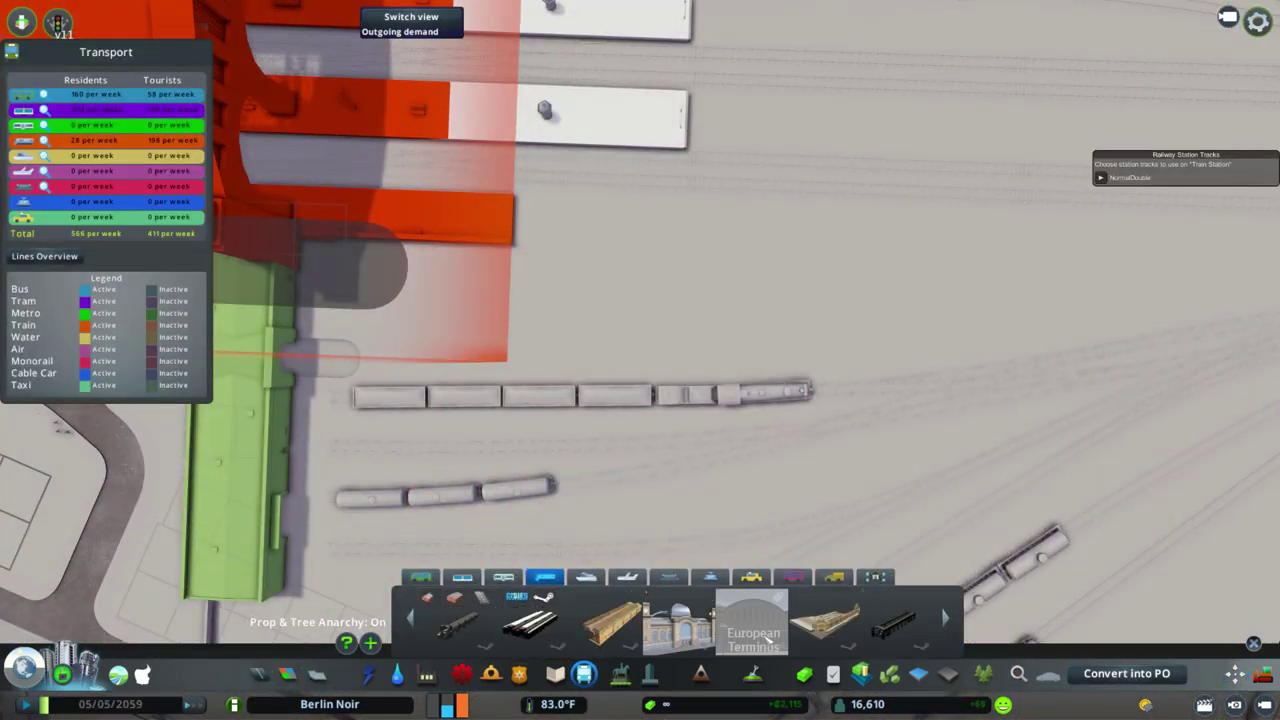
# Choose a railway track from the Railway tab and start a new segment from a yard node
pyautogui.click(454, 596)
pyautogui.click(605, 622)
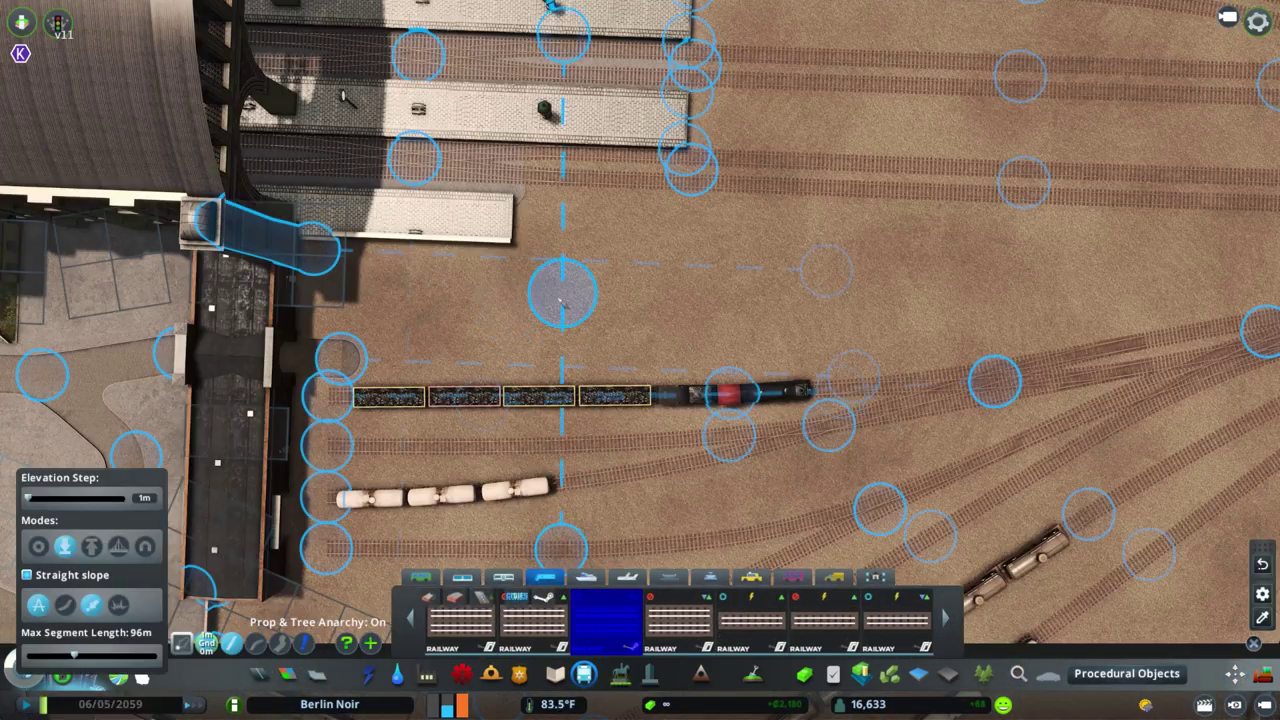
pyautogui.rightClick(697, 278)
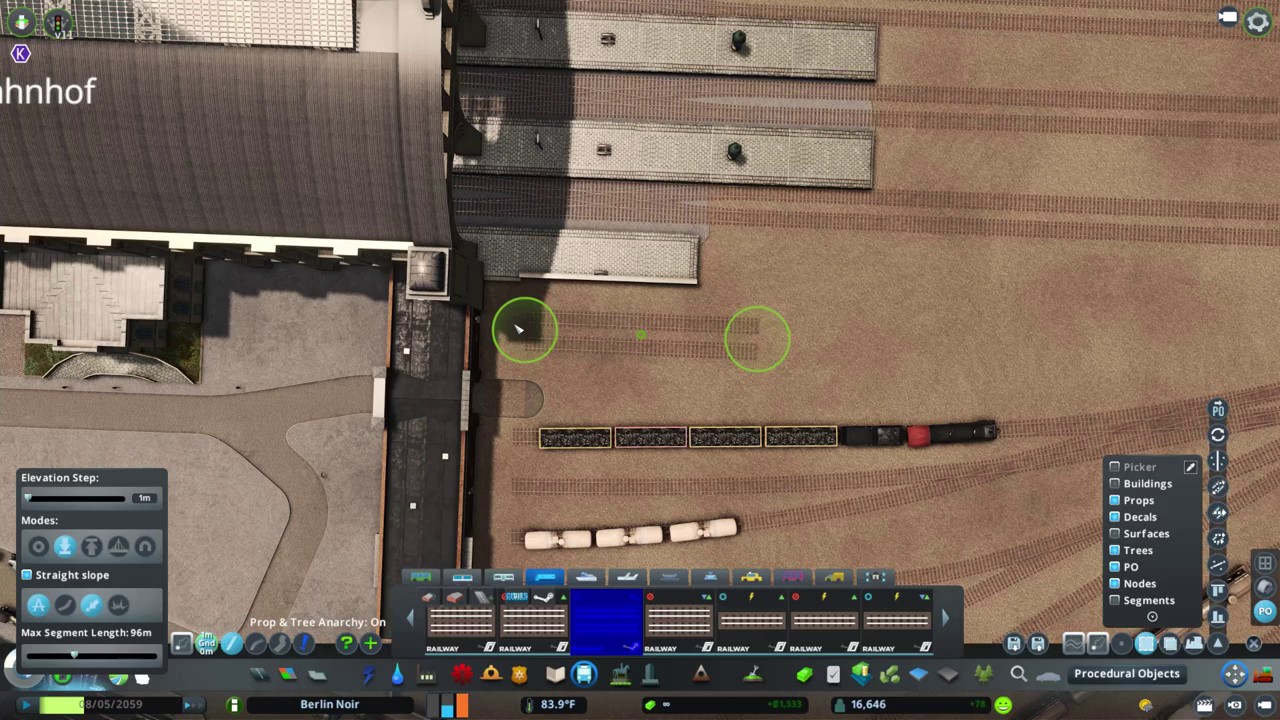
pyautogui.press('d')
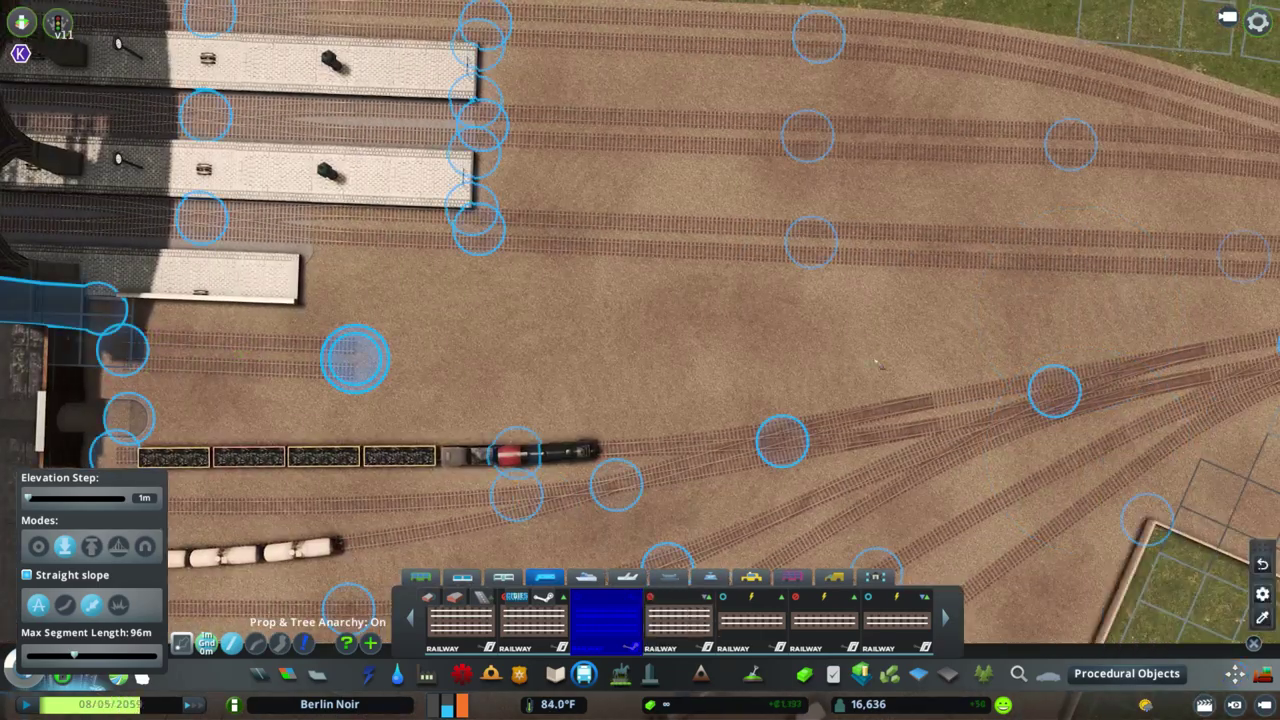
pyautogui.click(351, 354)
pyautogui.moveTo(183, 642)
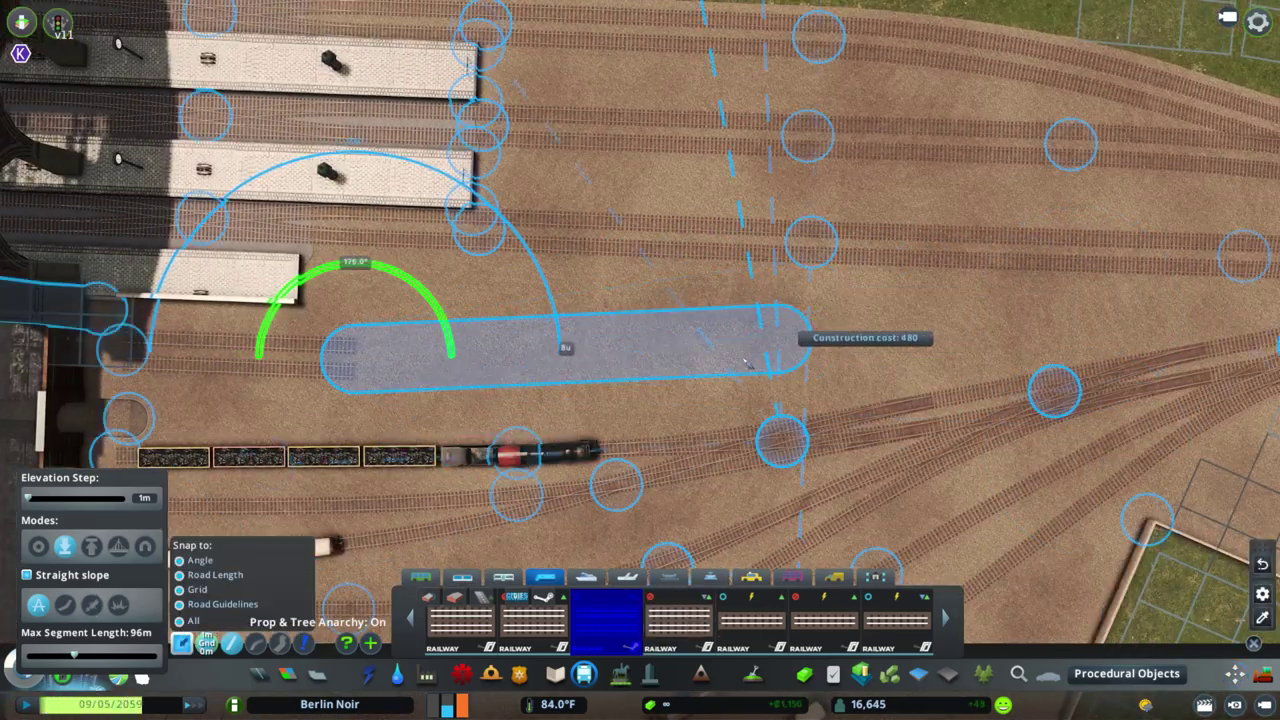
pyautogui.press('d')
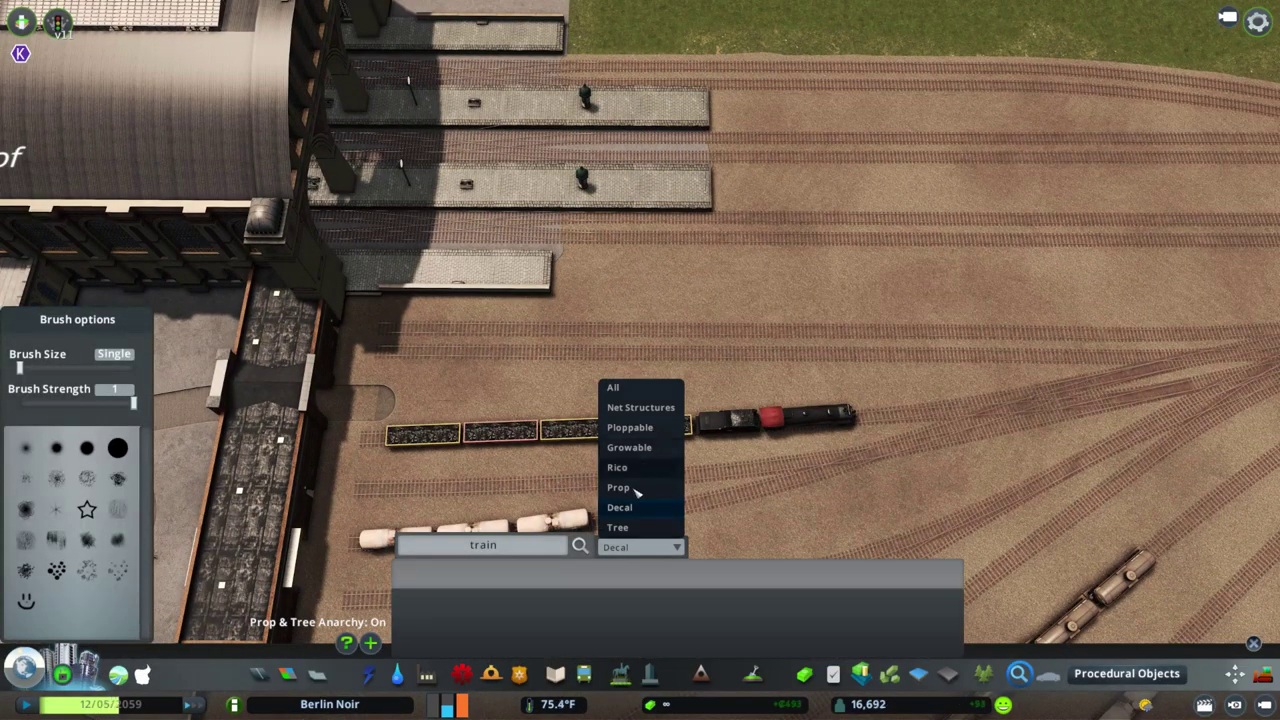
# Filter Find It to props and place two passenger coaches on the yard tracks
pyautogui.click(620, 487)
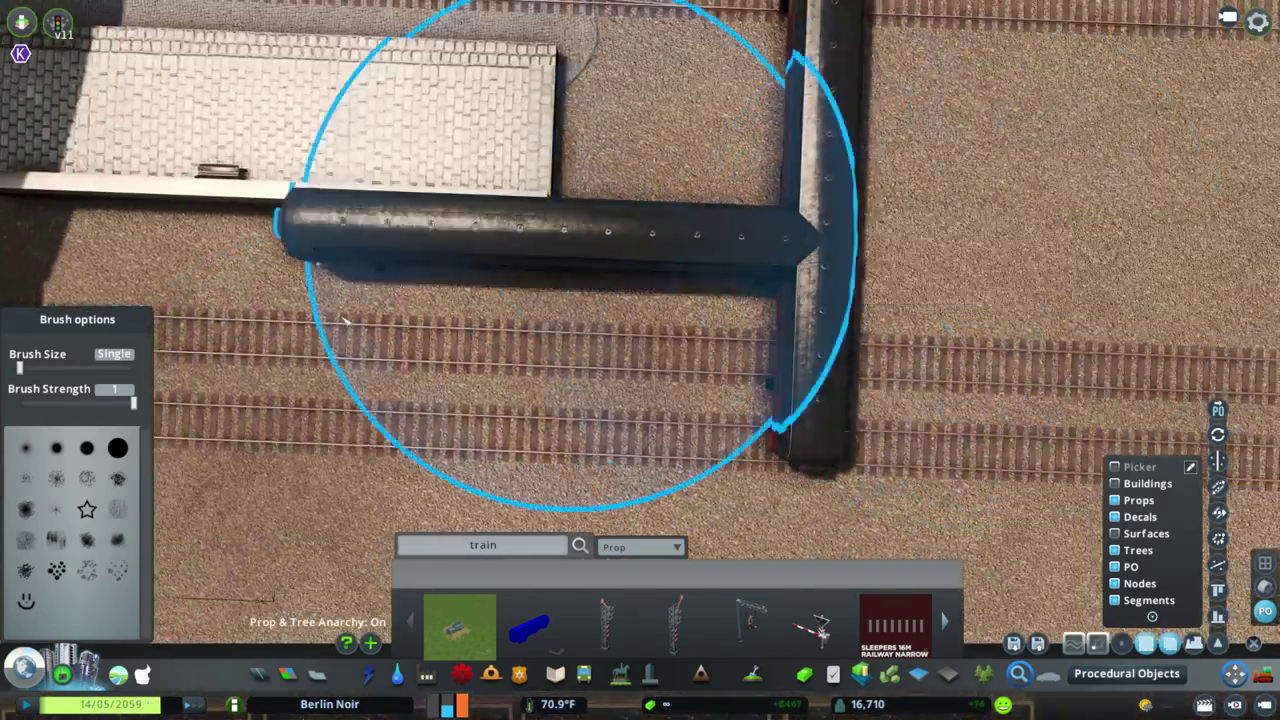
pyautogui.click(368, 345)
pyautogui.click(818, 357)
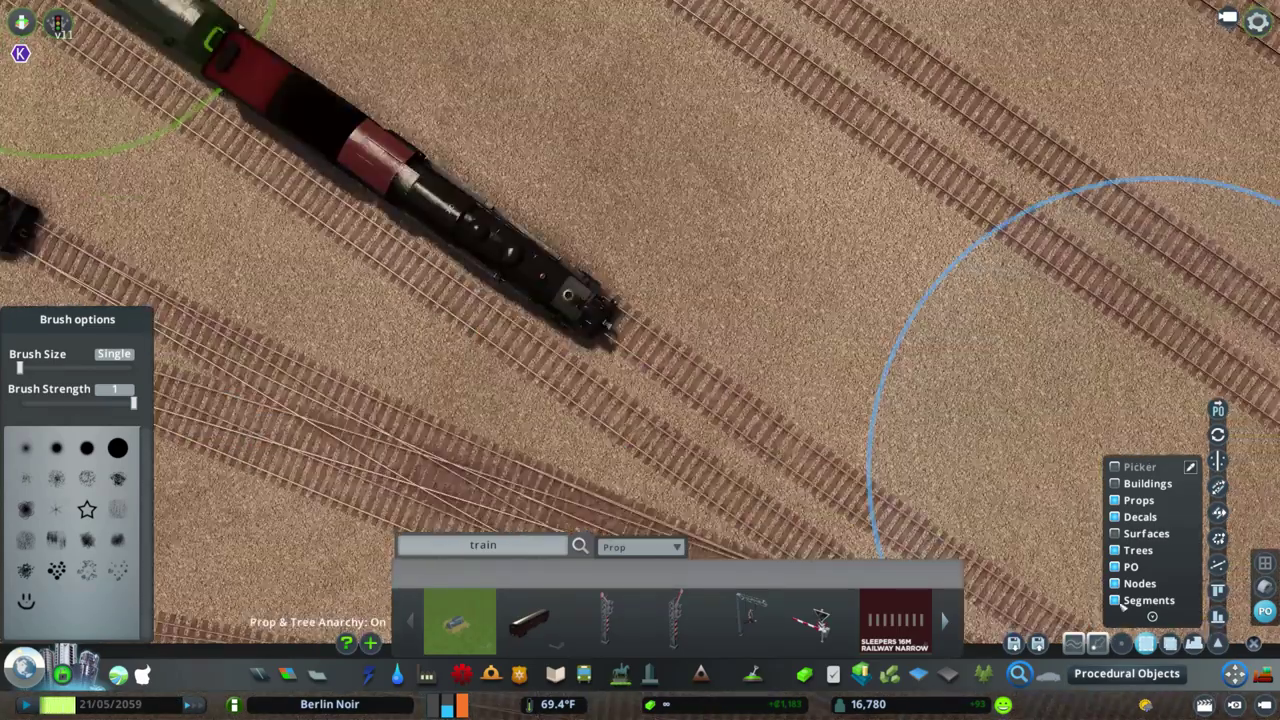
# Exclude track segments and surfaces from Move It selection, then zoom out to the station overview
pyautogui.click(1115, 600)
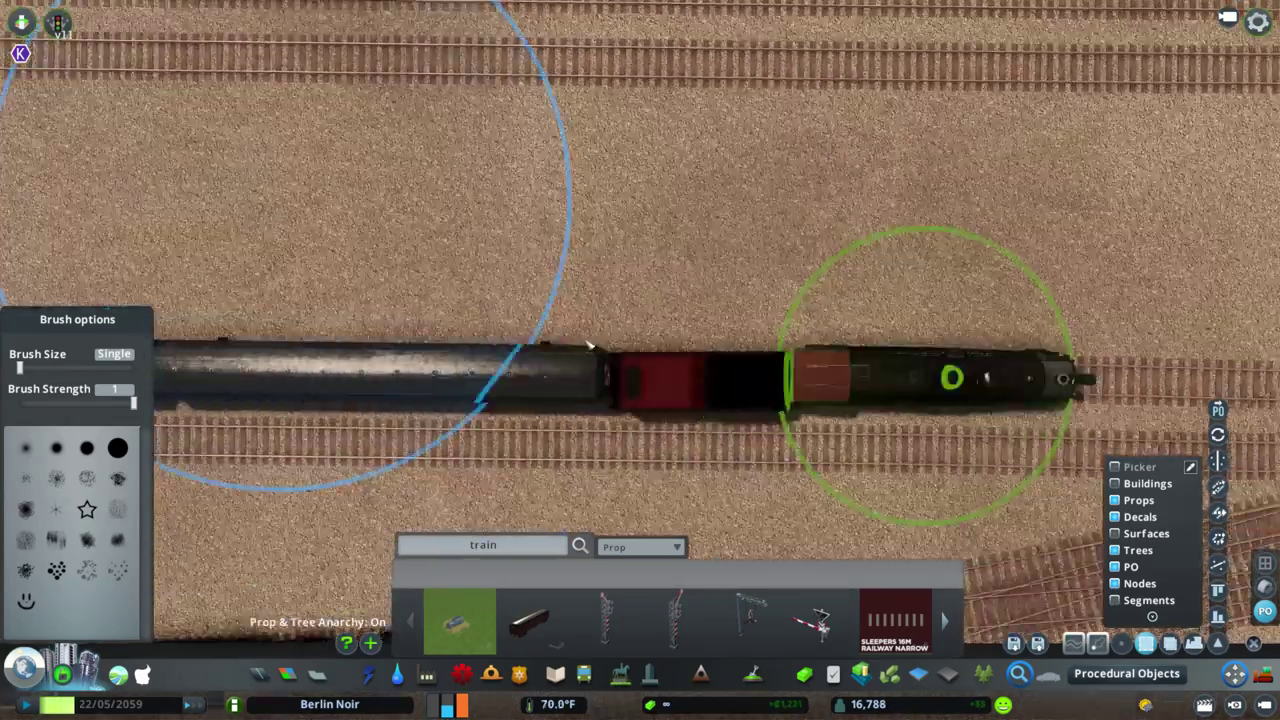
pyautogui.click(1115, 533)
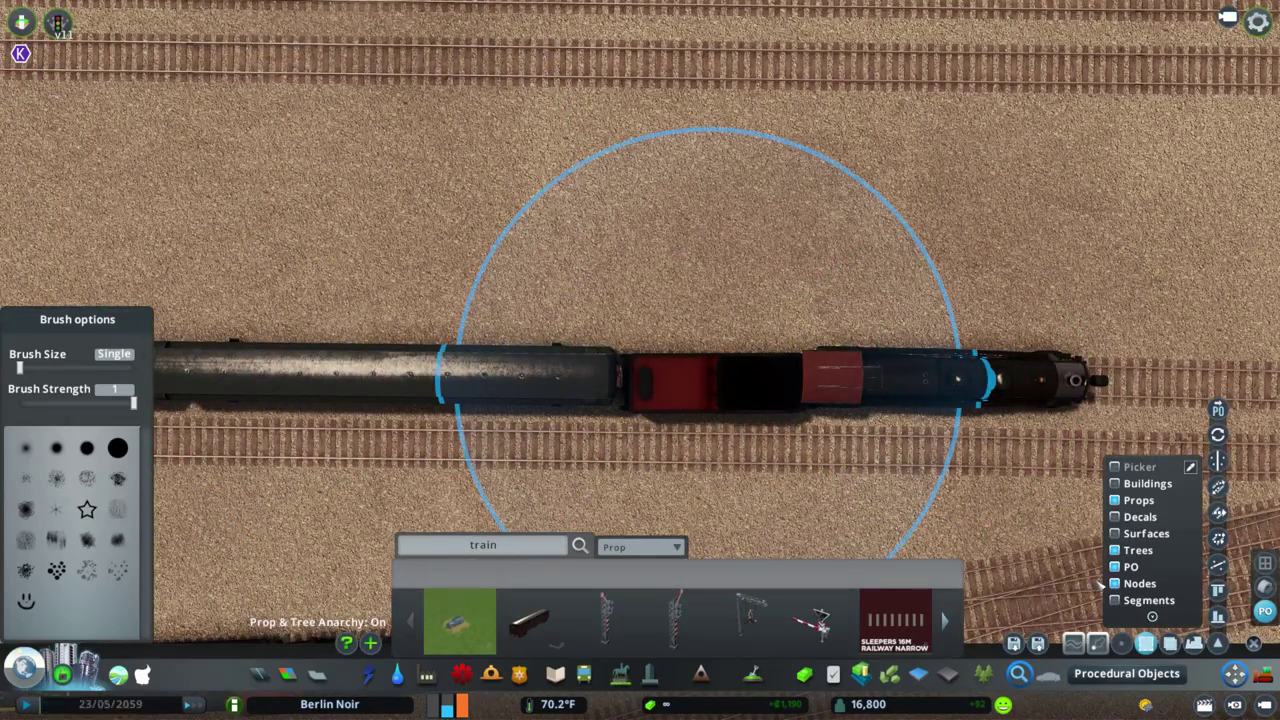
pyautogui.press('s')
pyautogui.press('d')
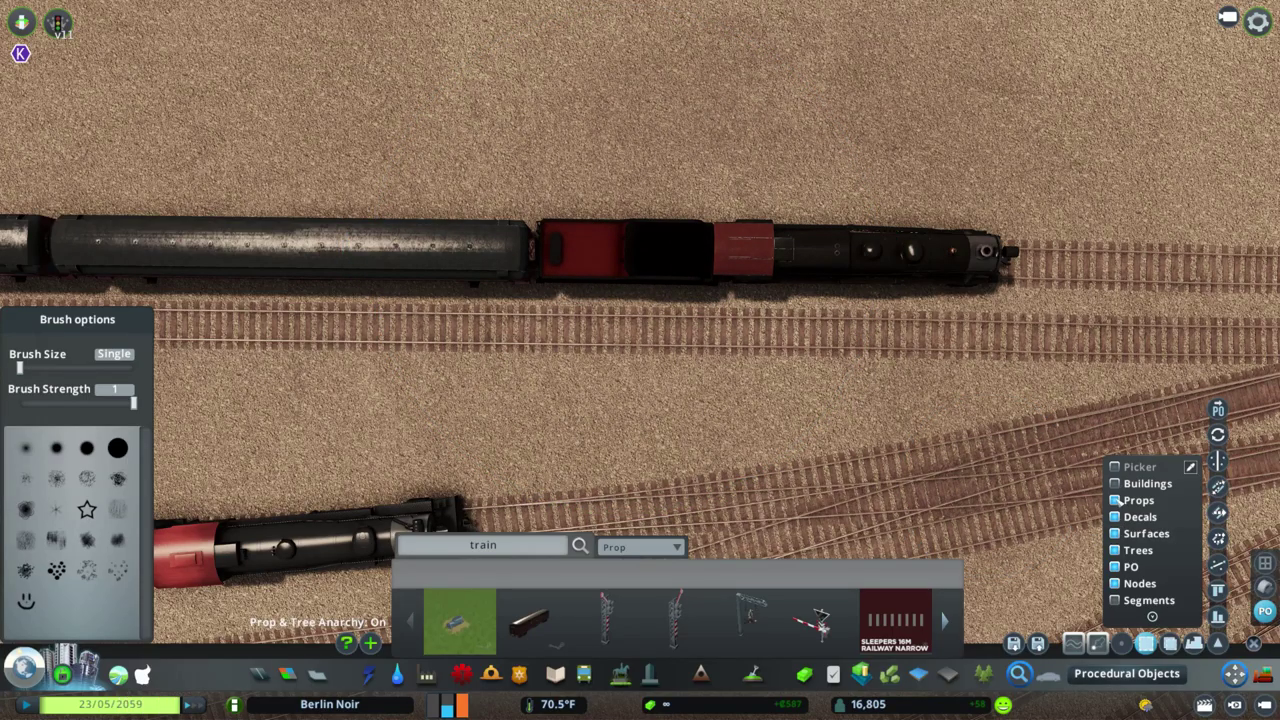
pyautogui.scroll(-10, 713, 330)
pyautogui.press('Escape')
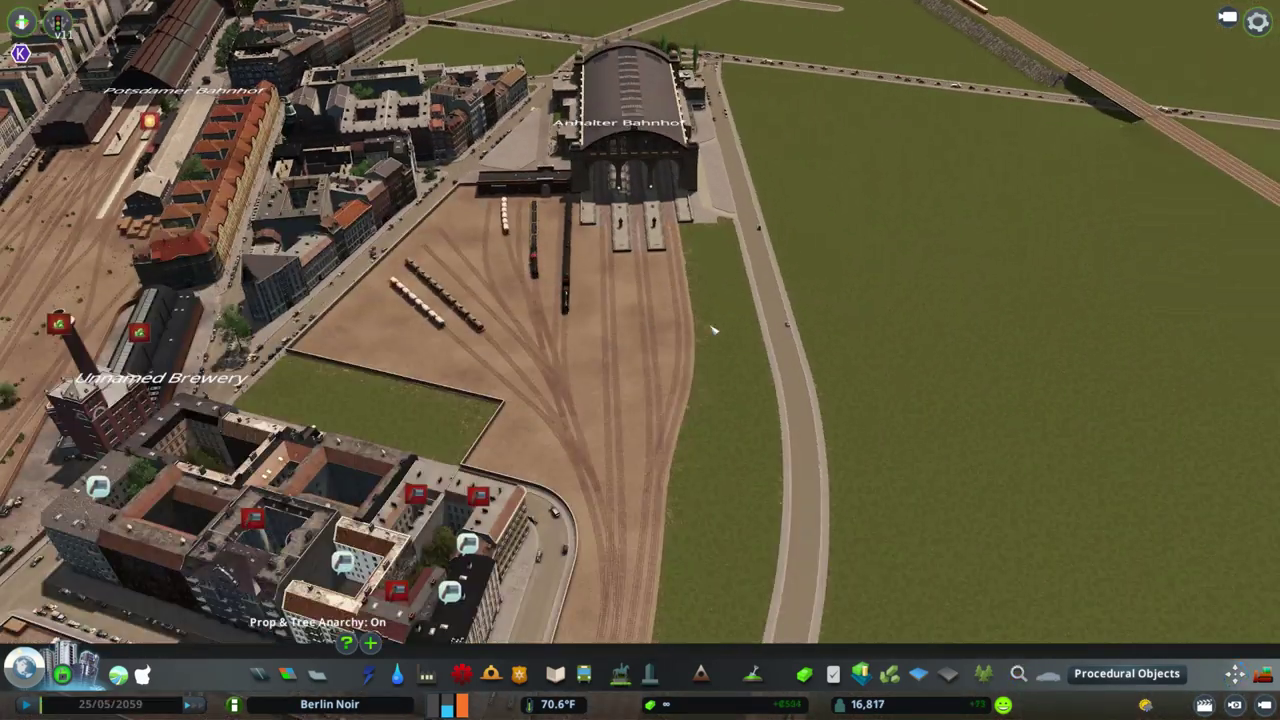
# Place the engine shed asset and shift it with Move It toward the tank wagons
pyautogui.click(584, 673)
pyautogui.scroll(8, 640, 360)
pyautogui.click(545, 606)
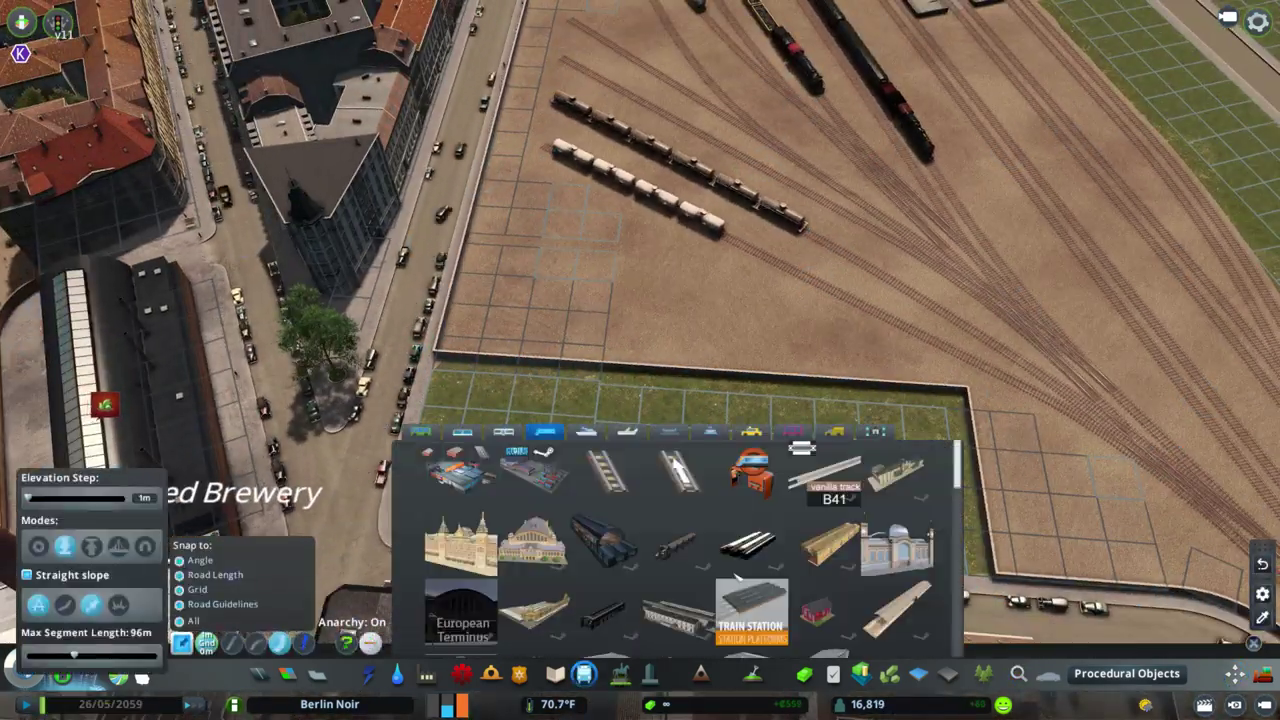
pyautogui.click(751, 610)
pyautogui.scroll(5, 532, 186)
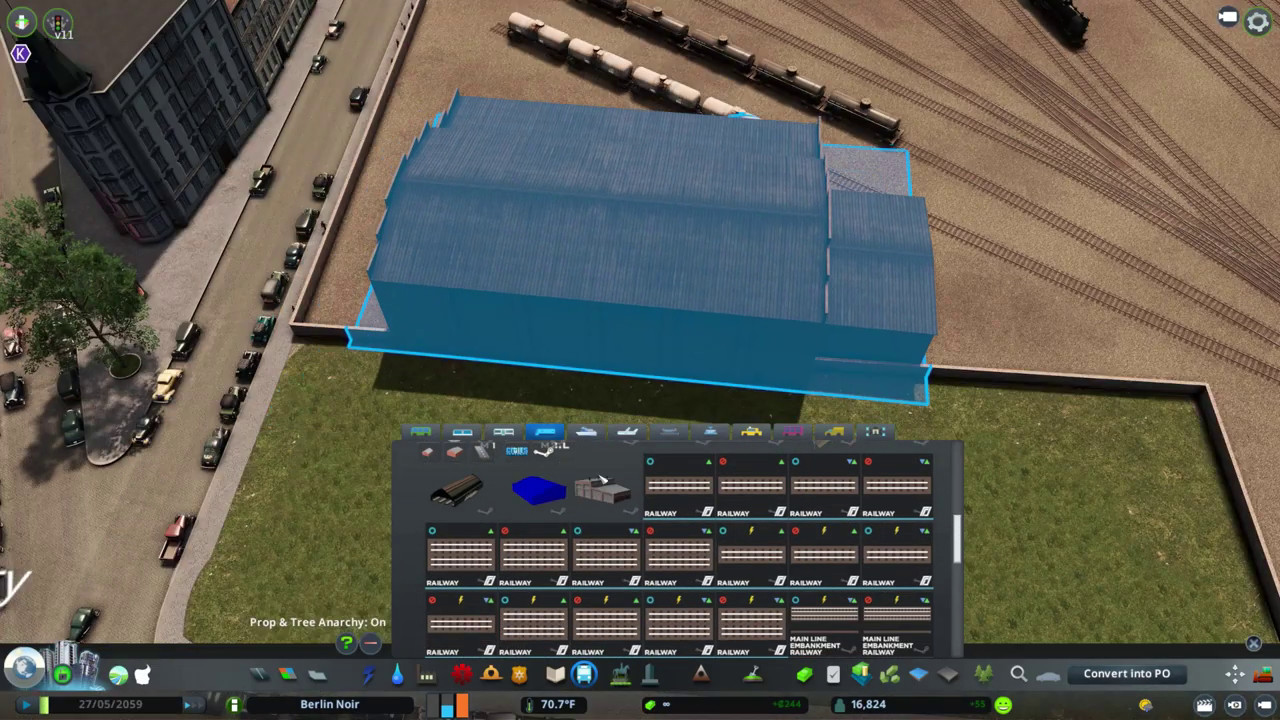
pyautogui.press('m')
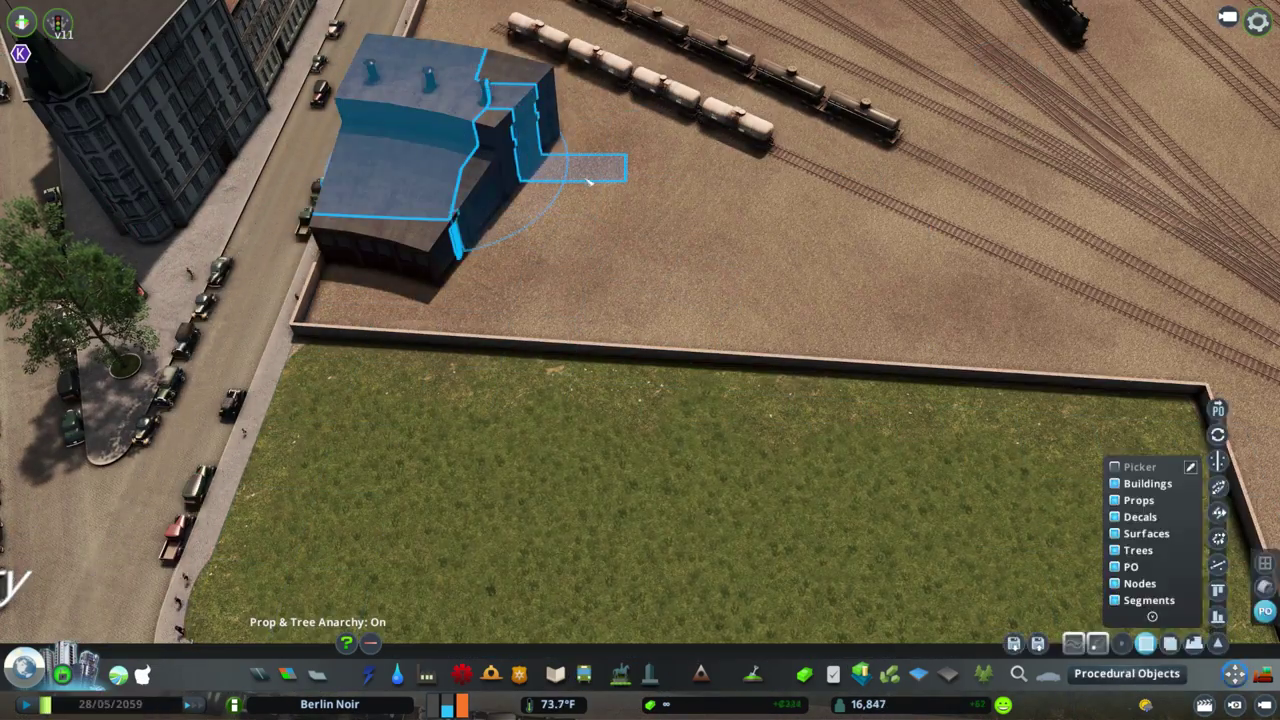
pyautogui.moveTo(493, 165); pyautogui.dragTo(524, 234)
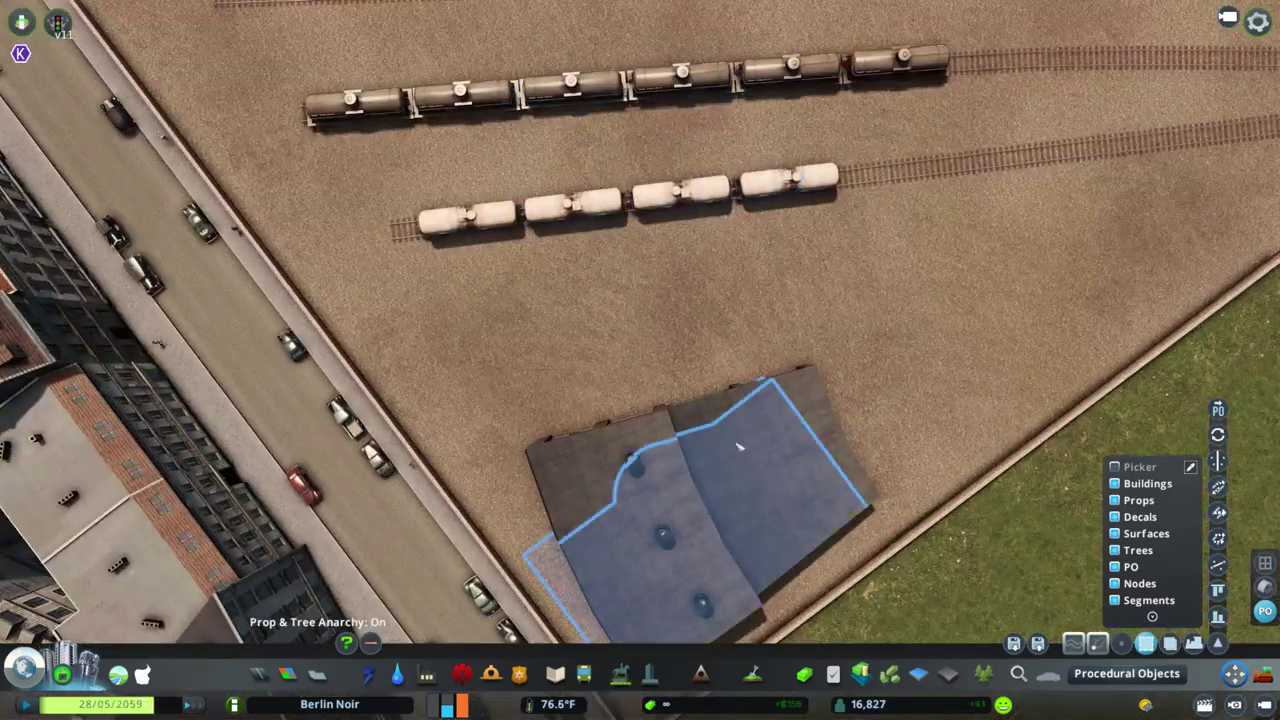
pyautogui.moveTo(726, 432); pyautogui.dragTo(676, 381)
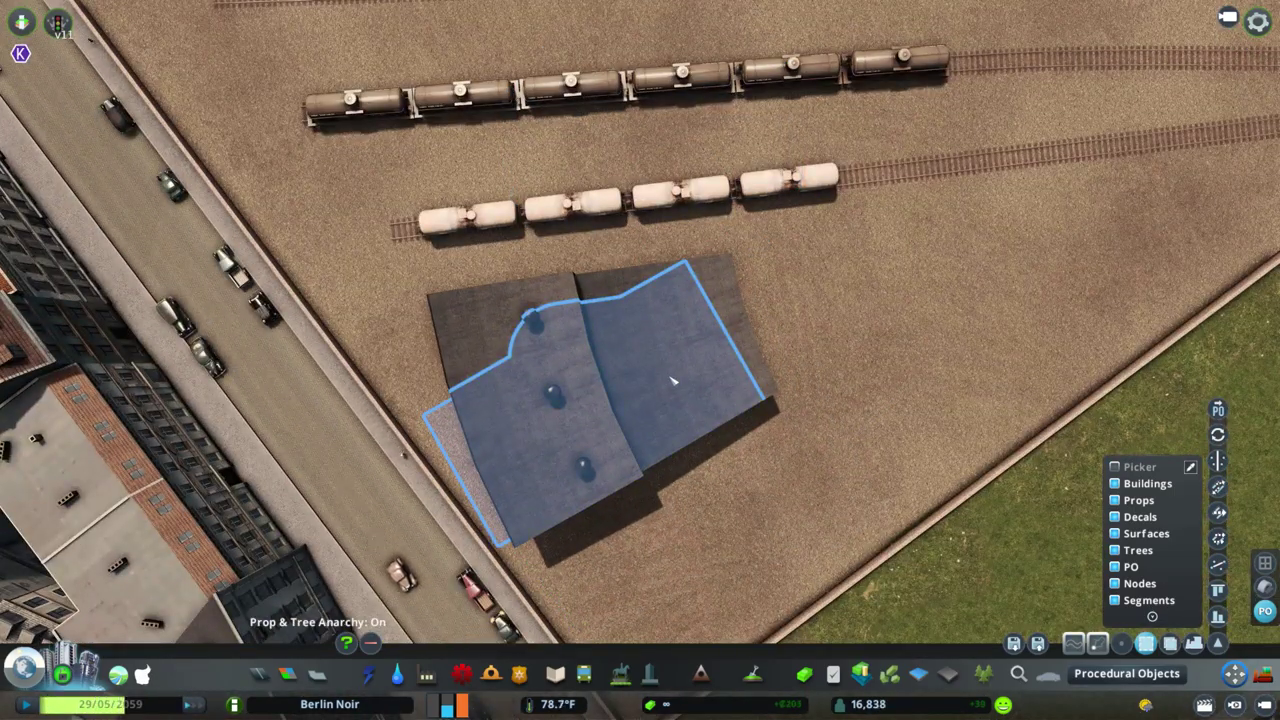
pyautogui.click(673, 381)
# Lay a curved track into the engine shed and select its rail segments to reposition
pyautogui.click(584, 673)
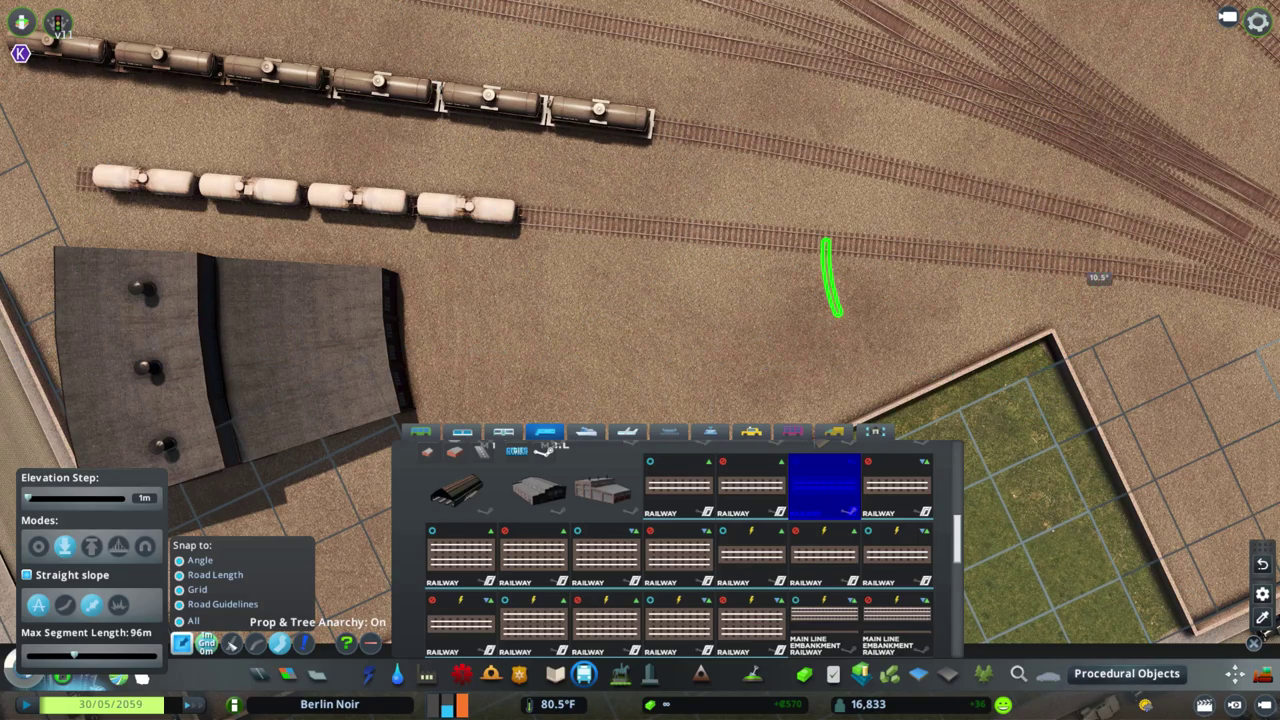
pyautogui.click(830, 275)
pyautogui.press('m')
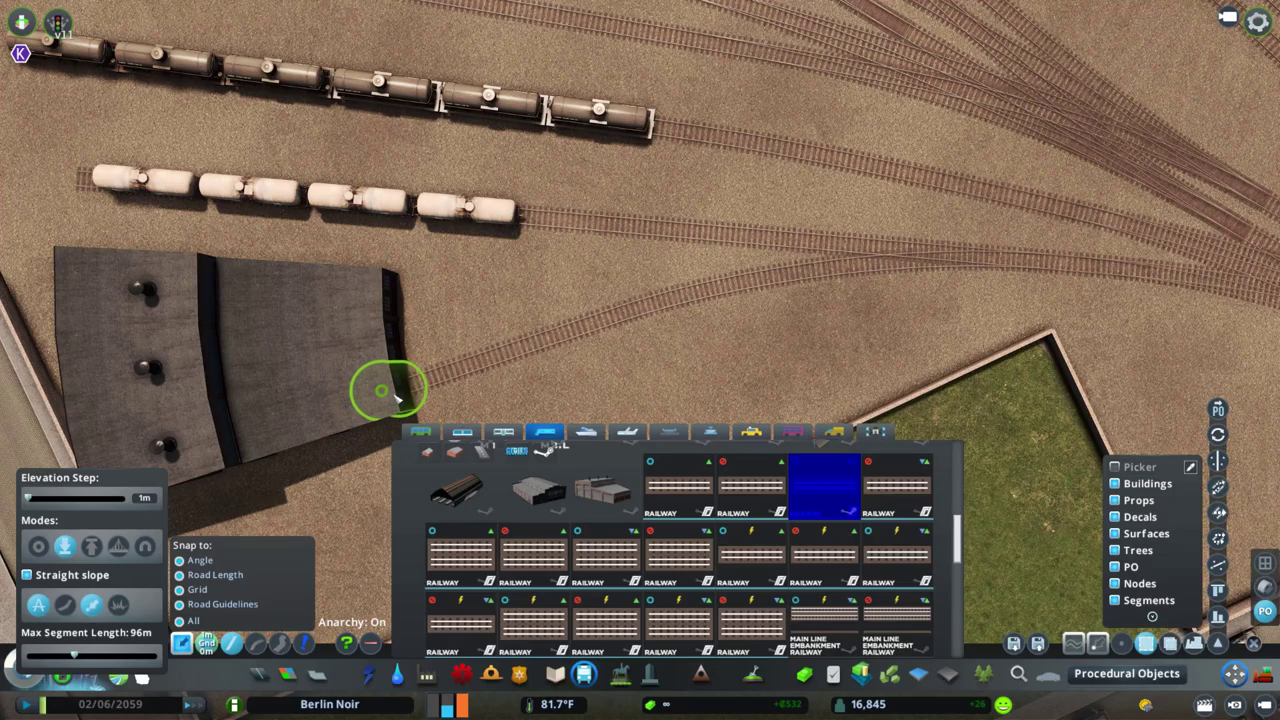
pyautogui.click(700, 315)
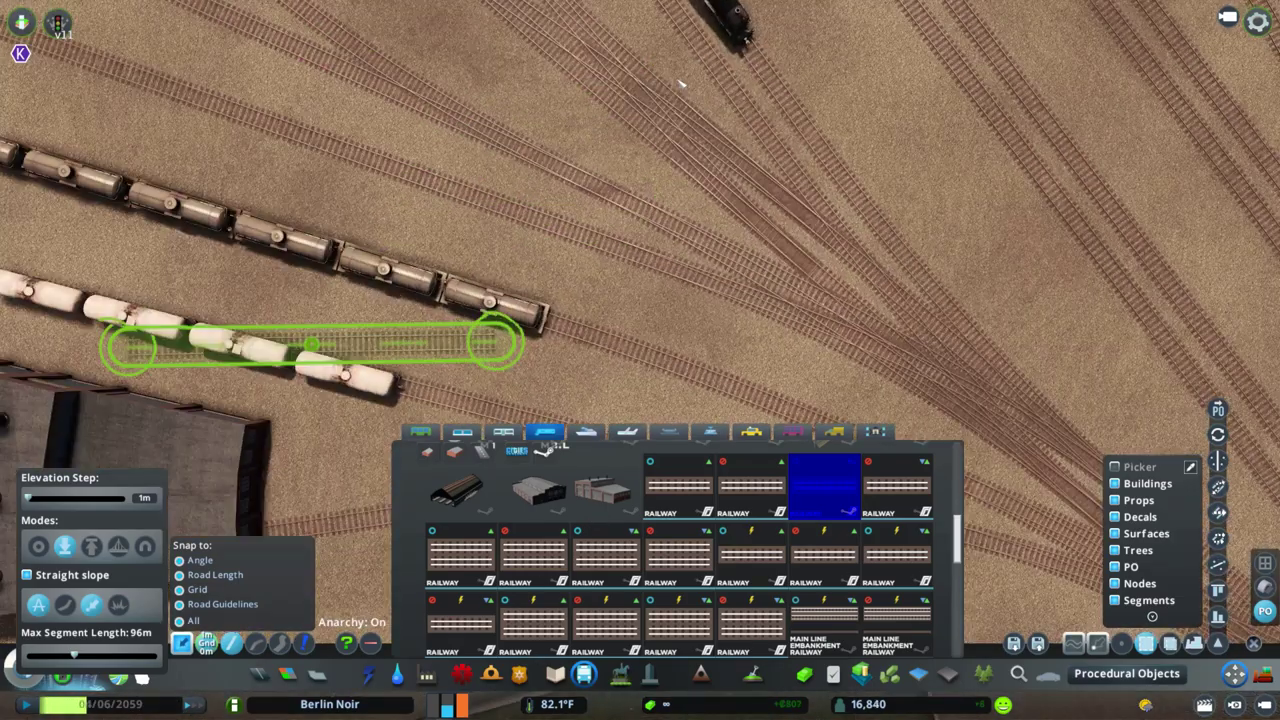
pyautogui.press('s')
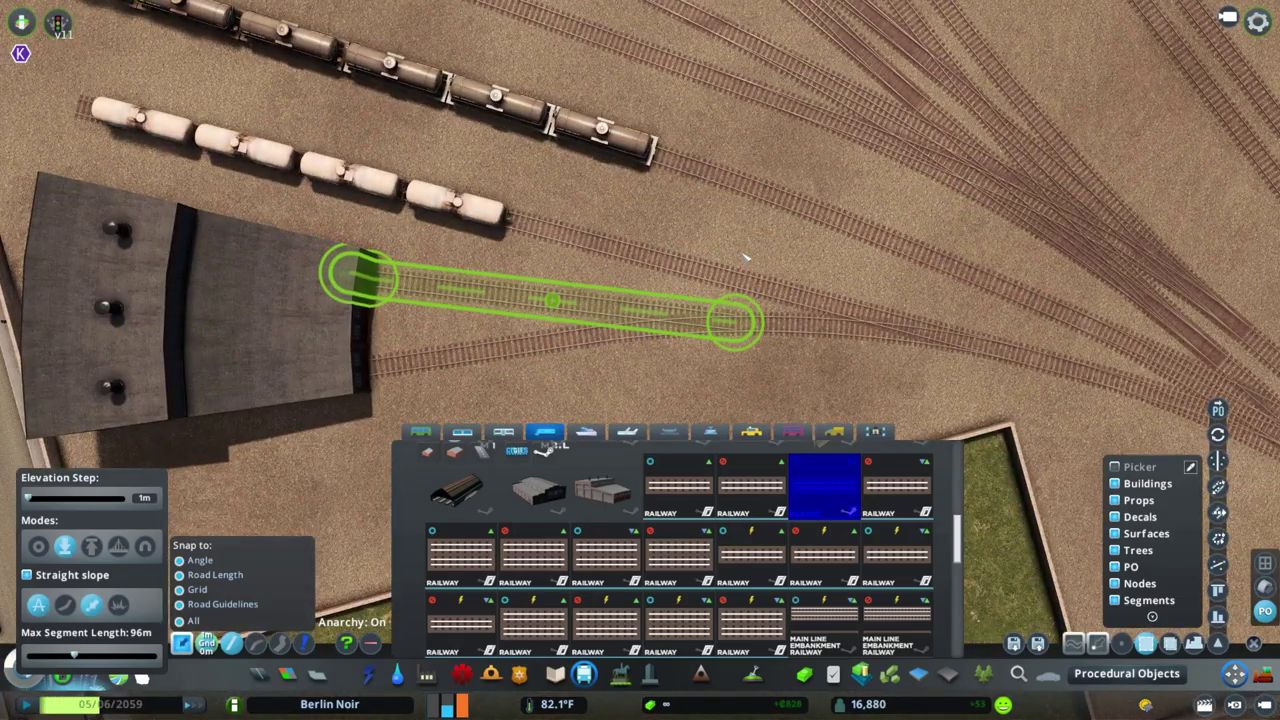
pyautogui.click(755, 260)
pyautogui.scroll(3, 285, 250)
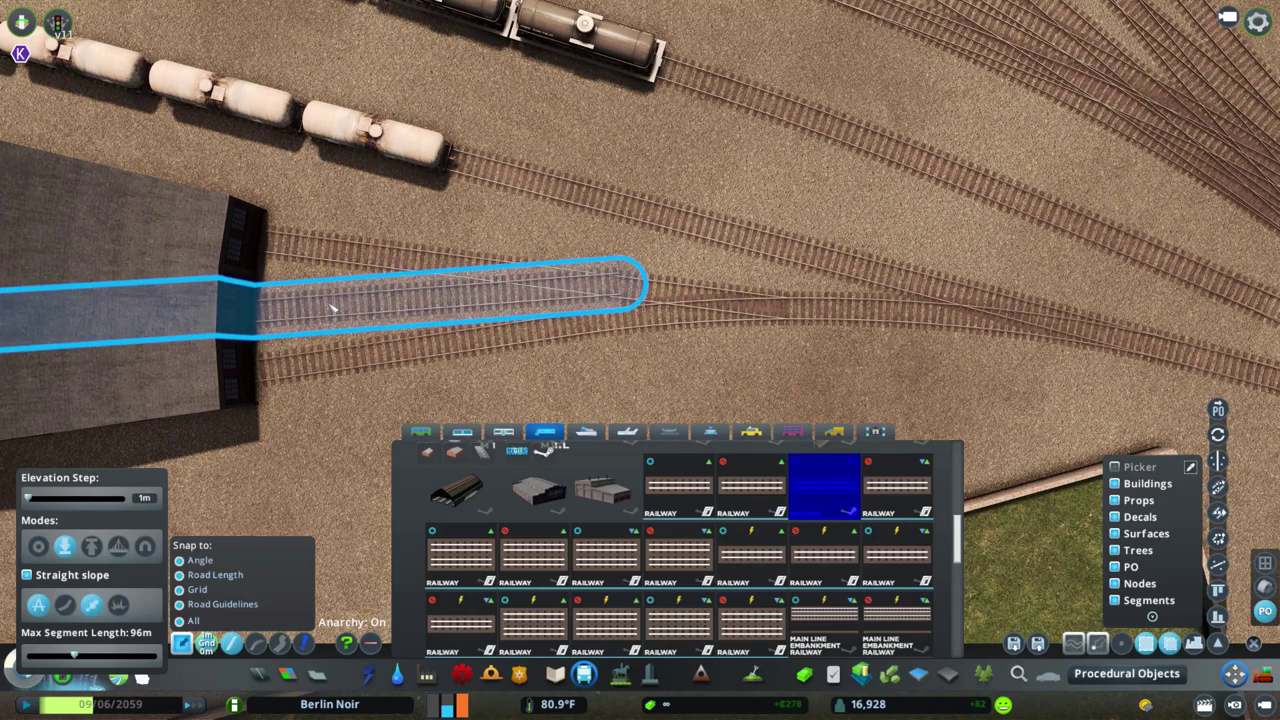
pyautogui.scroll(3, 828, 305)
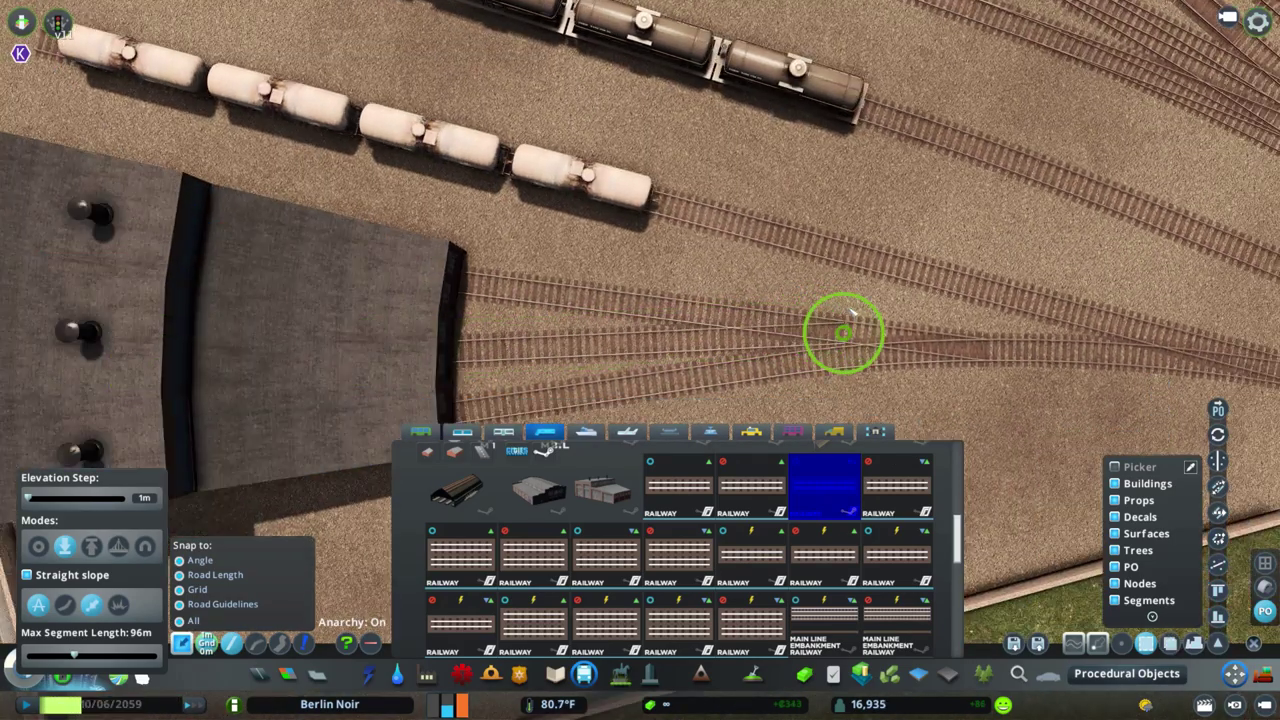
pyautogui.moveTo(200, 357); pyautogui.dragTo(410, 330)
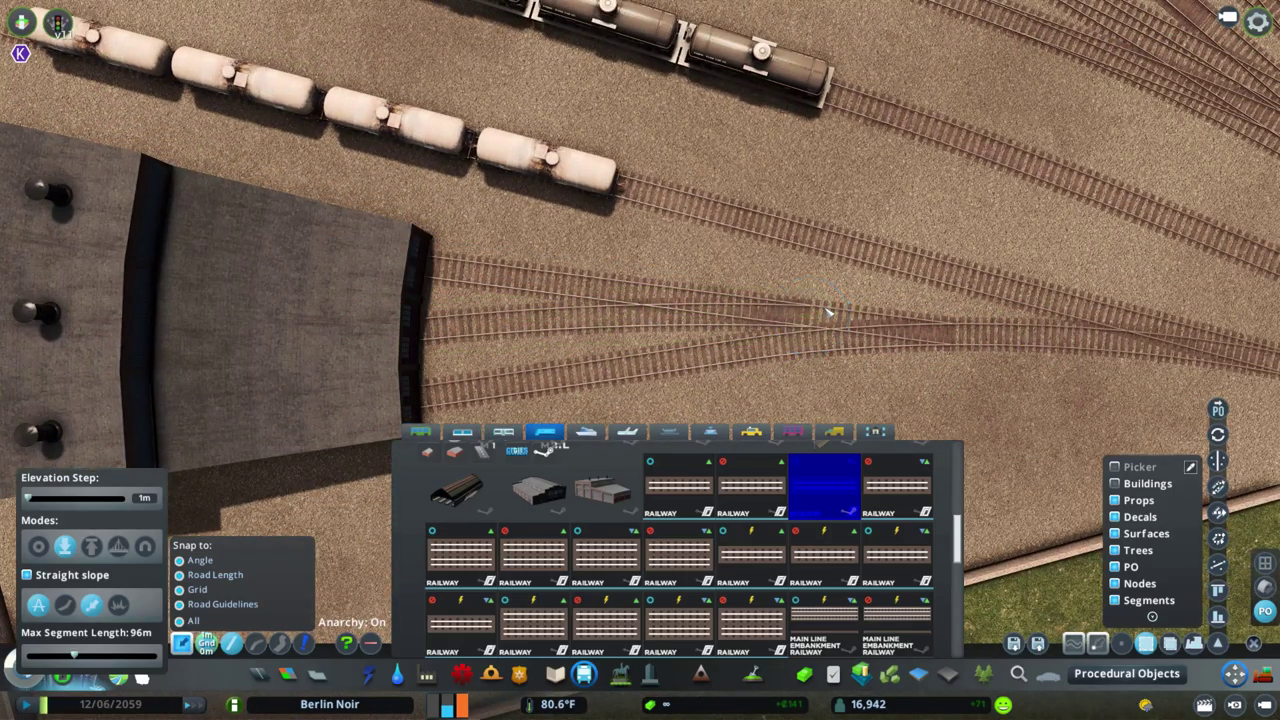
pyautogui.scroll(-5, 756, 407)
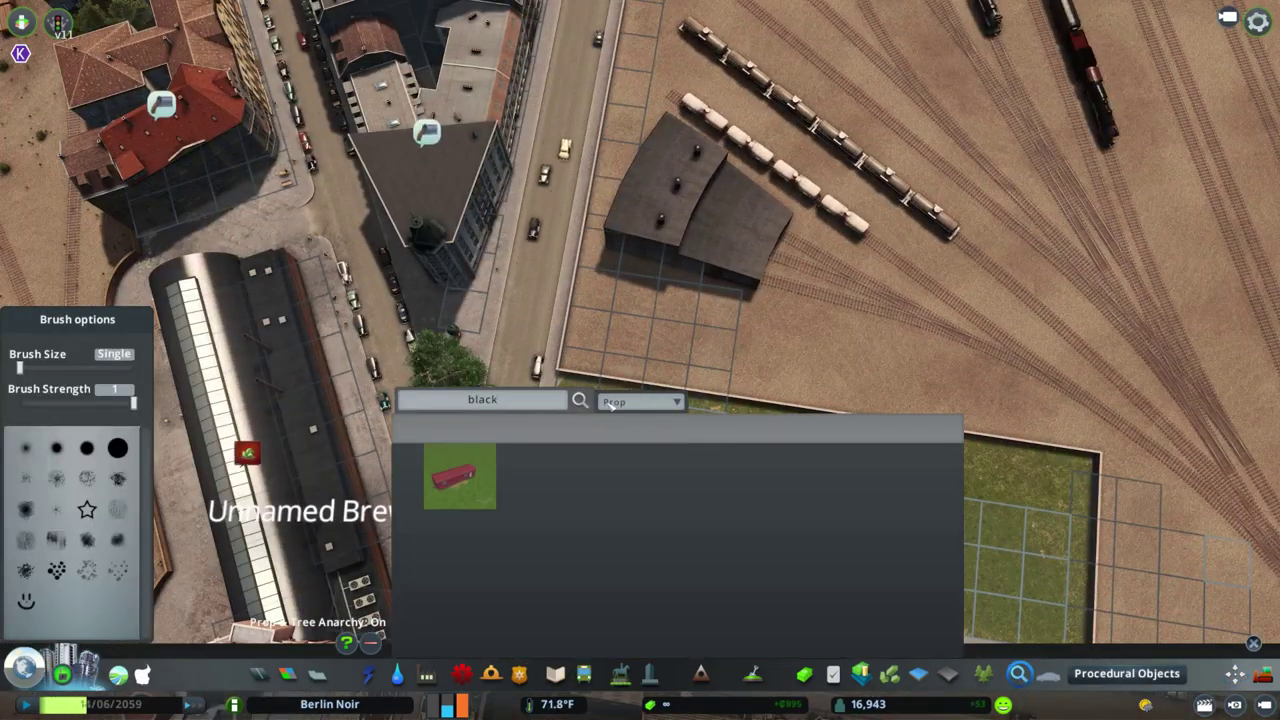
# Place a Pile Decal Black stain, a cart beside the shed and a rubble pile near the yard wall
pyautogui.click(640, 401)
pyautogui.click(477, 479)
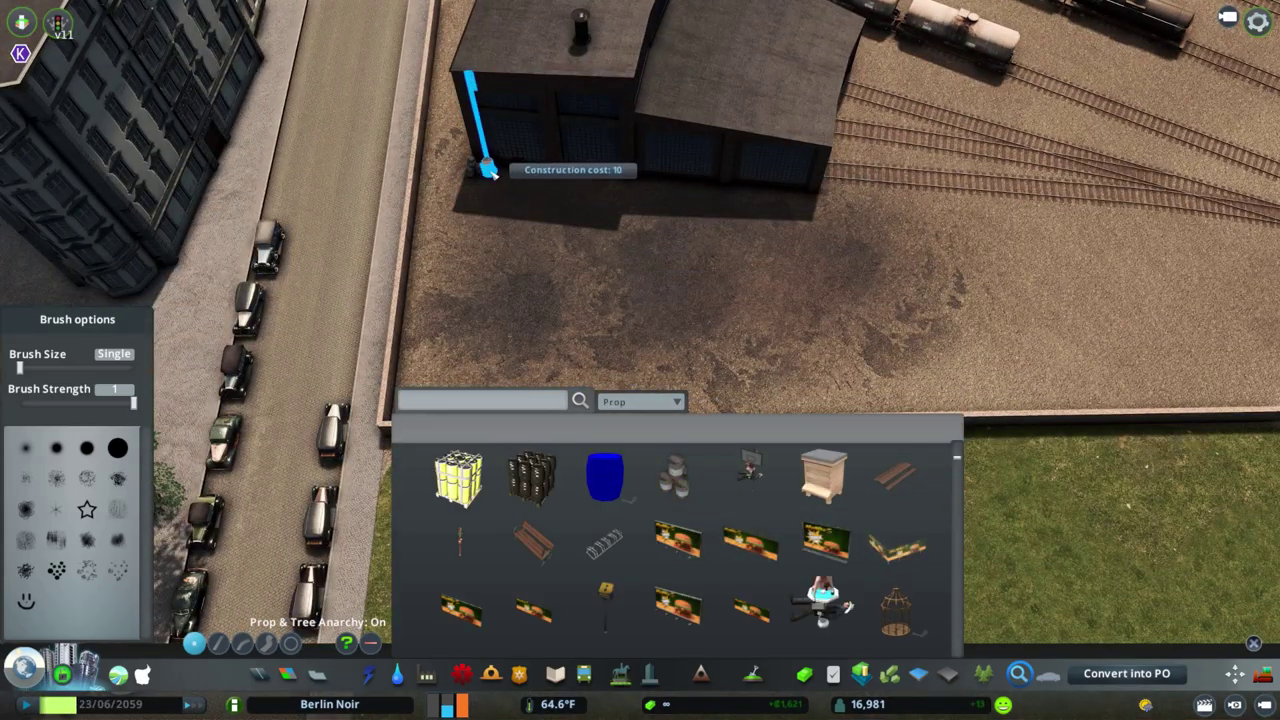
pyautogui.scroll(-10, 700, 520)
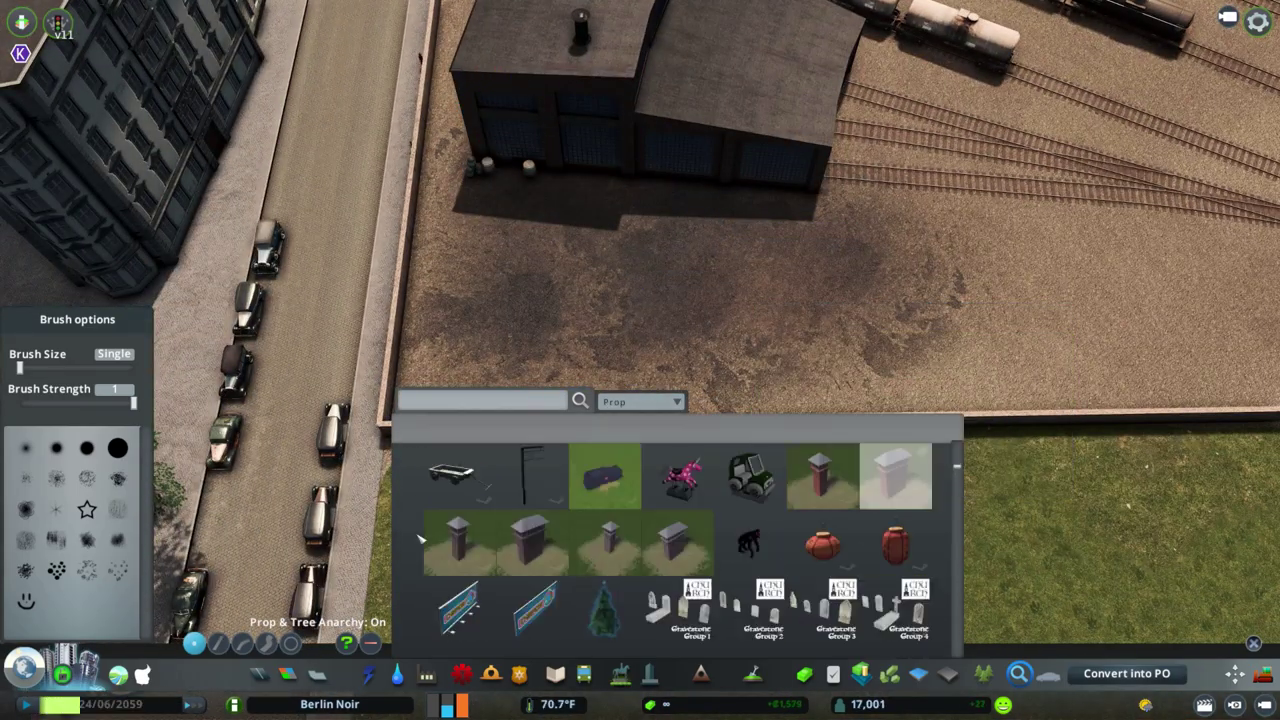
pyautogui.click(783, 215)
pyautogui.scroll(-10, 680, 540)
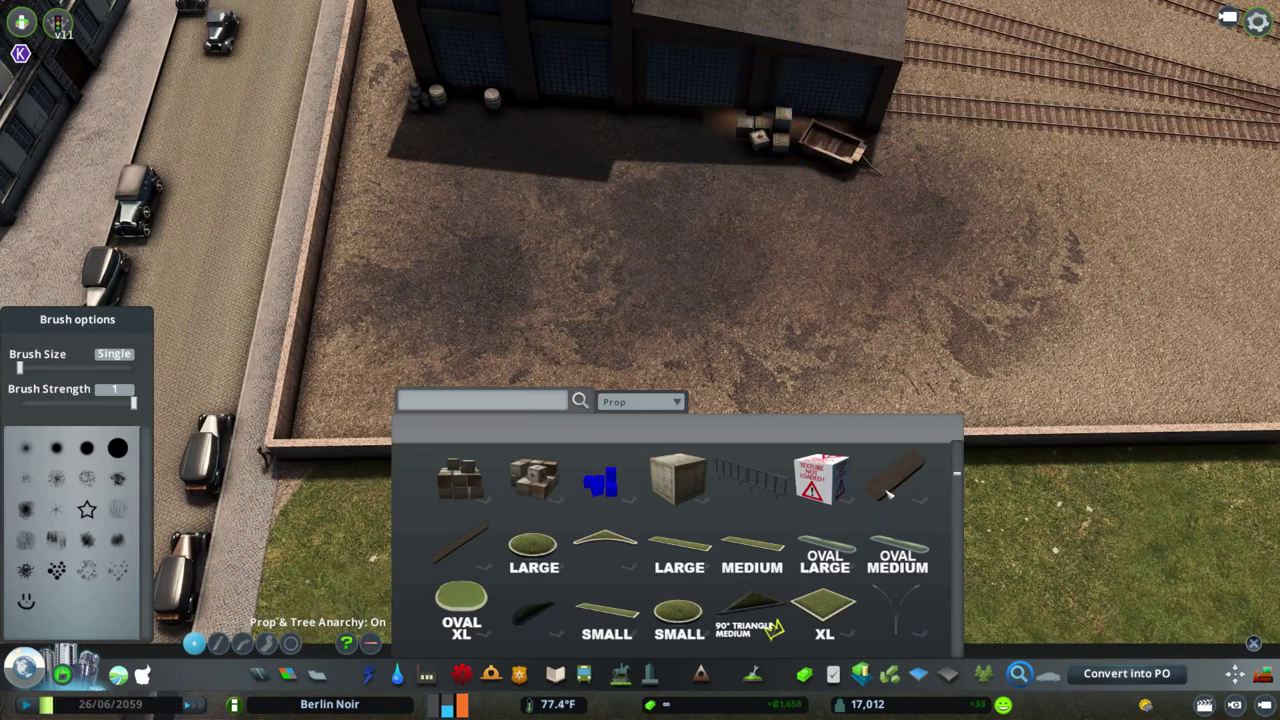
pyautogui.scroll(-5, 888, 492)
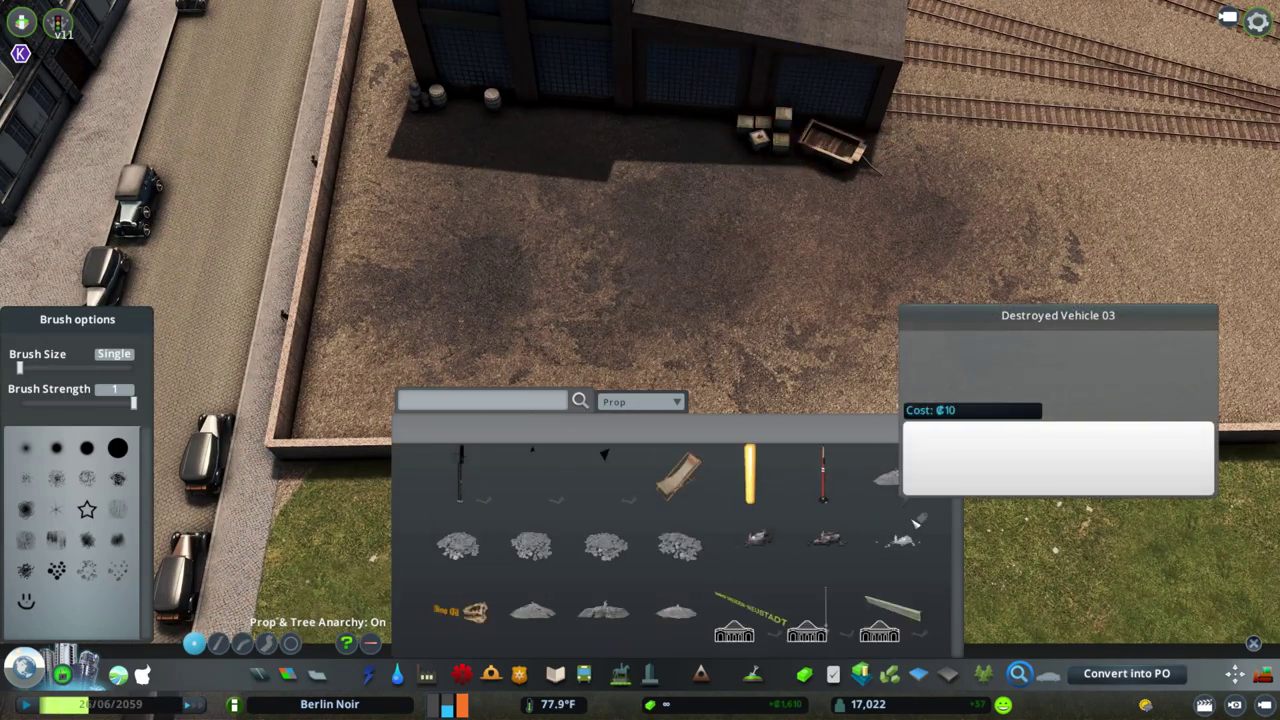
pyautogui.click(679, 545)
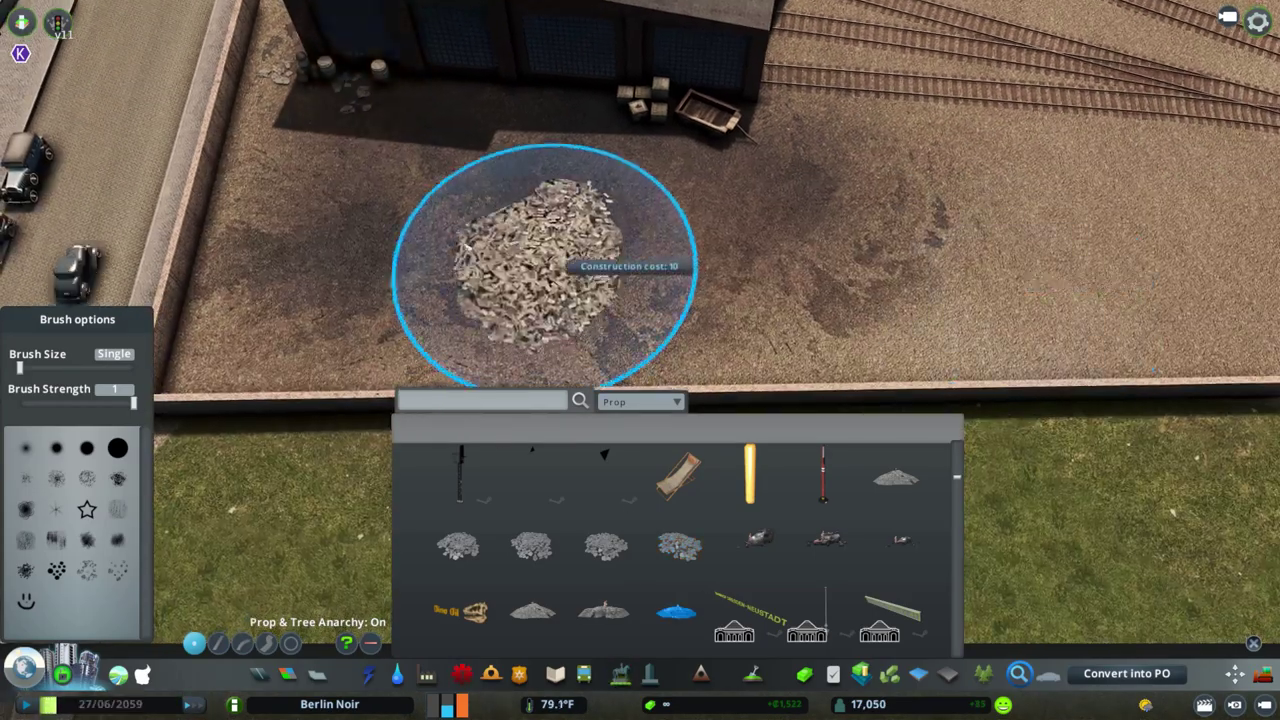
pyautogui.click(405, 245)
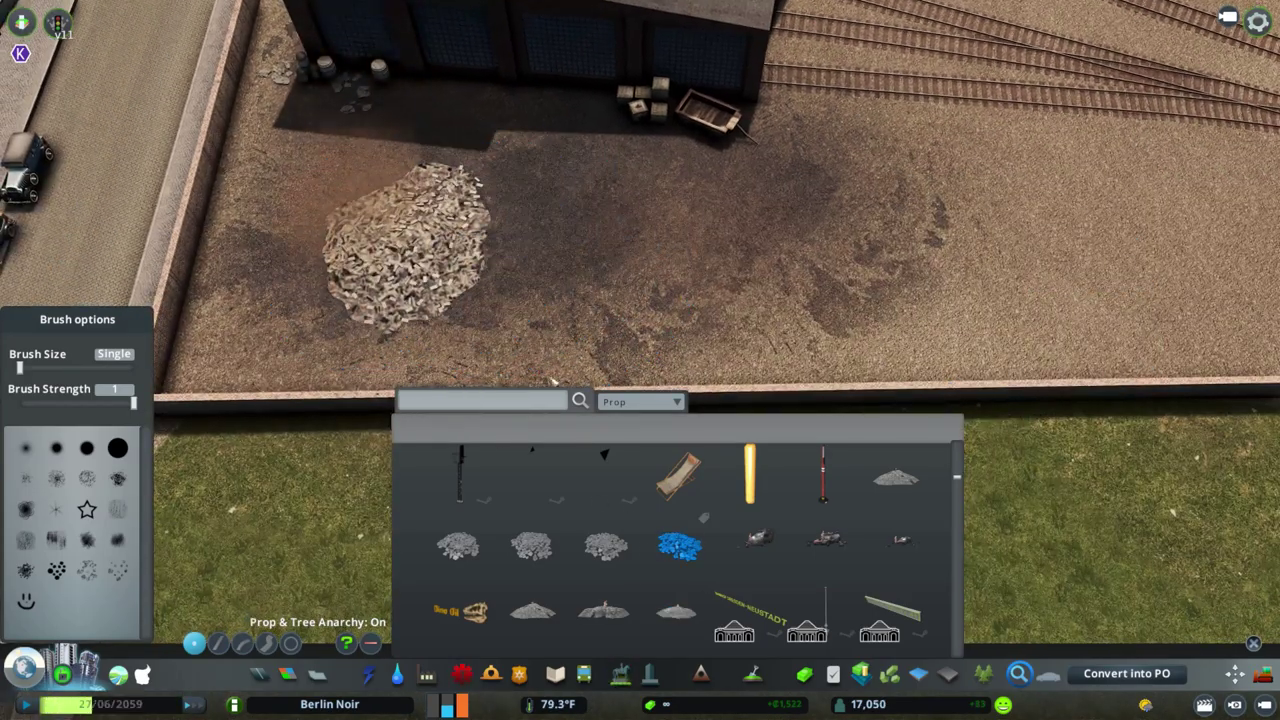
# Place a truck prop beside the rubble pile
pyautogui.press('s')
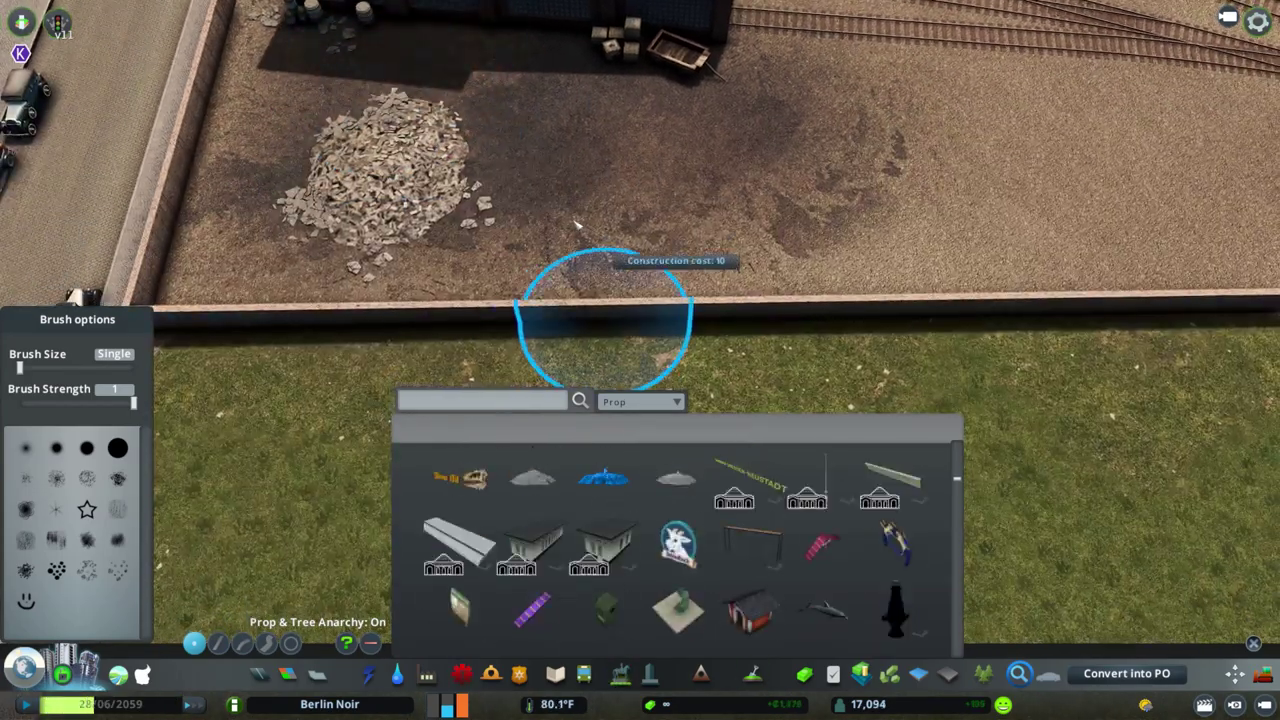
pyautogui.scroll(-10, 760, 545)
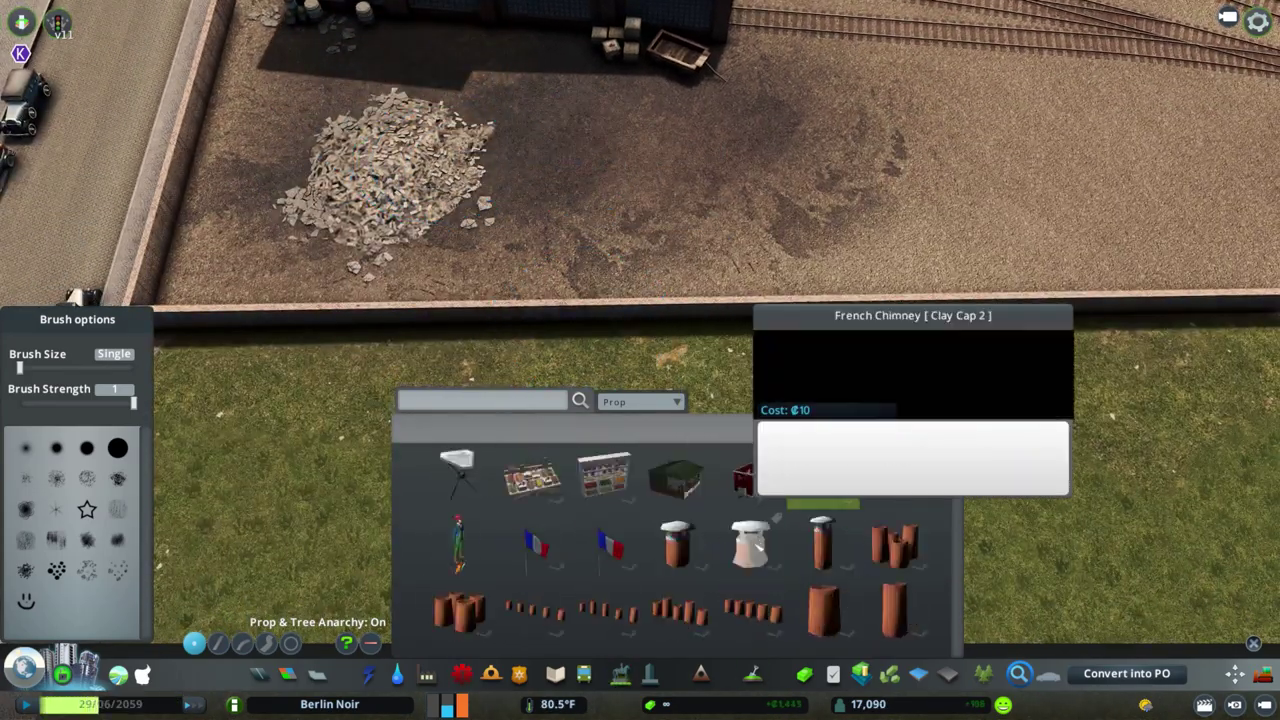
pyautogui.scroll(-5, 760, 545)
pyautogui.click(760, 545)
pyautogui.press('w')
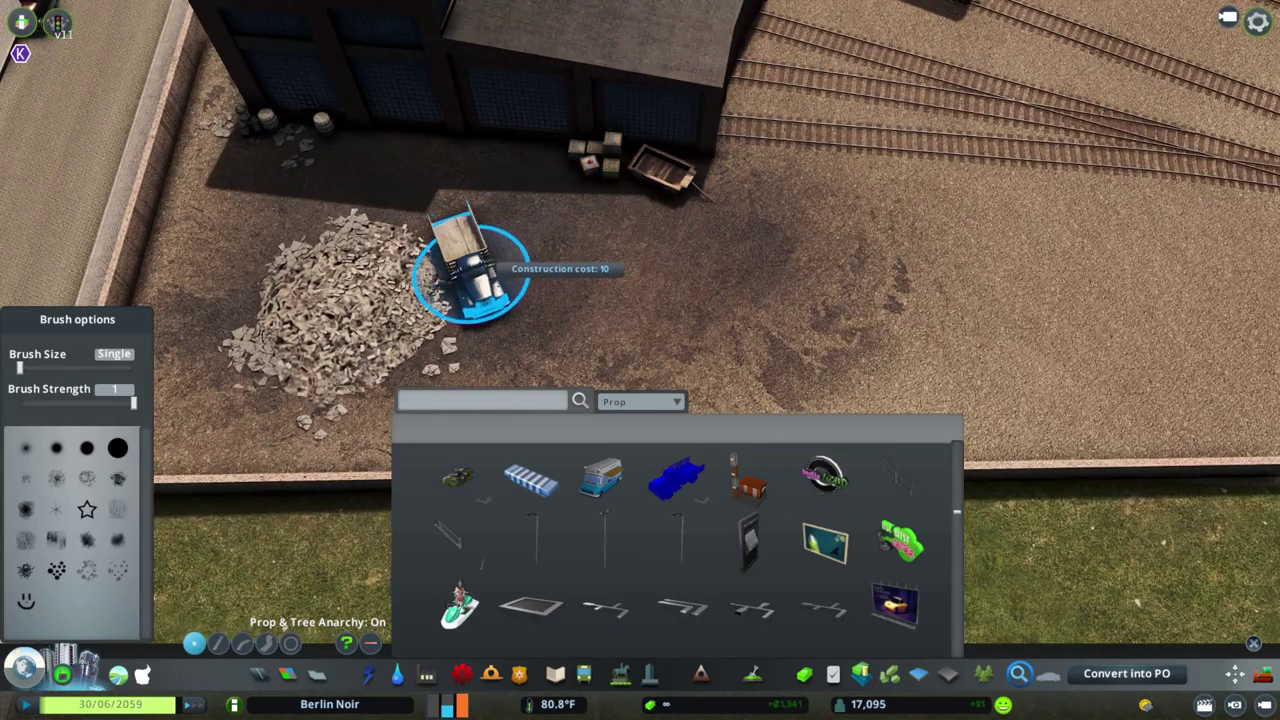
pyautogui.click(470, 270)
pyautogui.press('s')
pyautogui.scroll(-6, 760, 545)
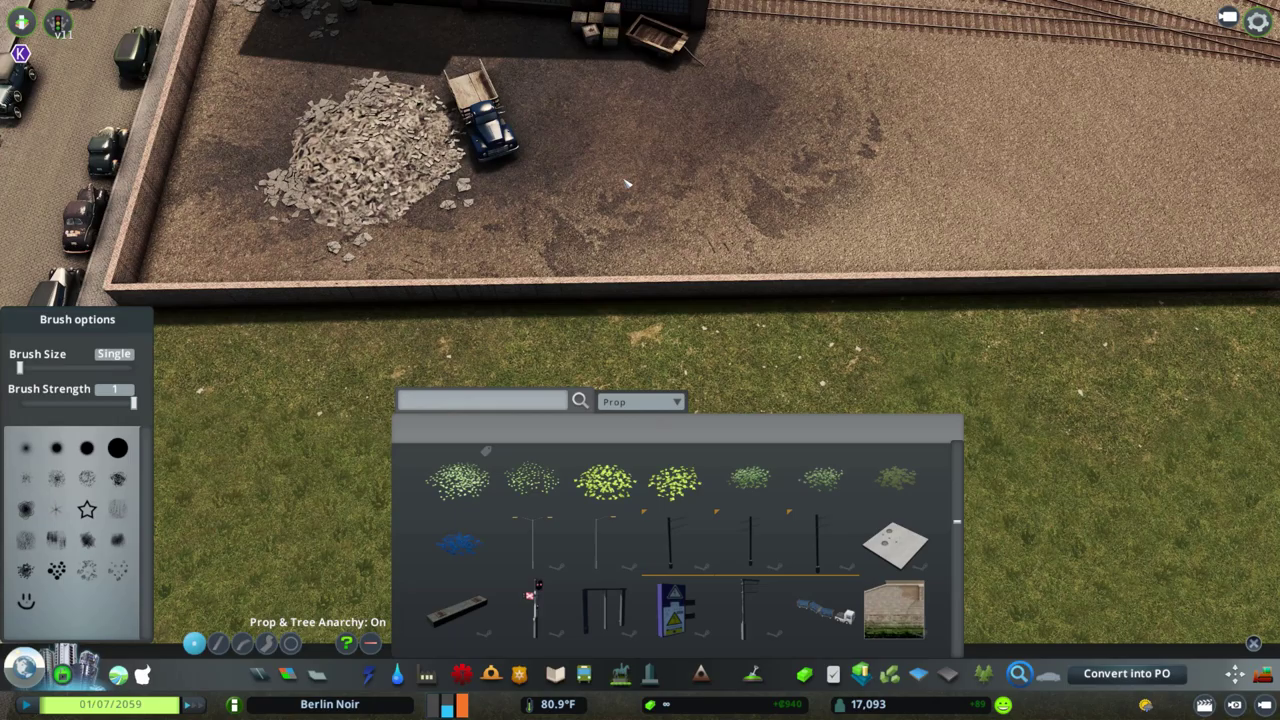
pyautogui.scroll(-3, 627, 183)
# Pick further props, such as crates, to place around the engine shed
pyautogui.click(457, 480)
pyautogui.click(750, 477)
pyautogui.press('e')
pyautogui.scroll(3, 814, 228)
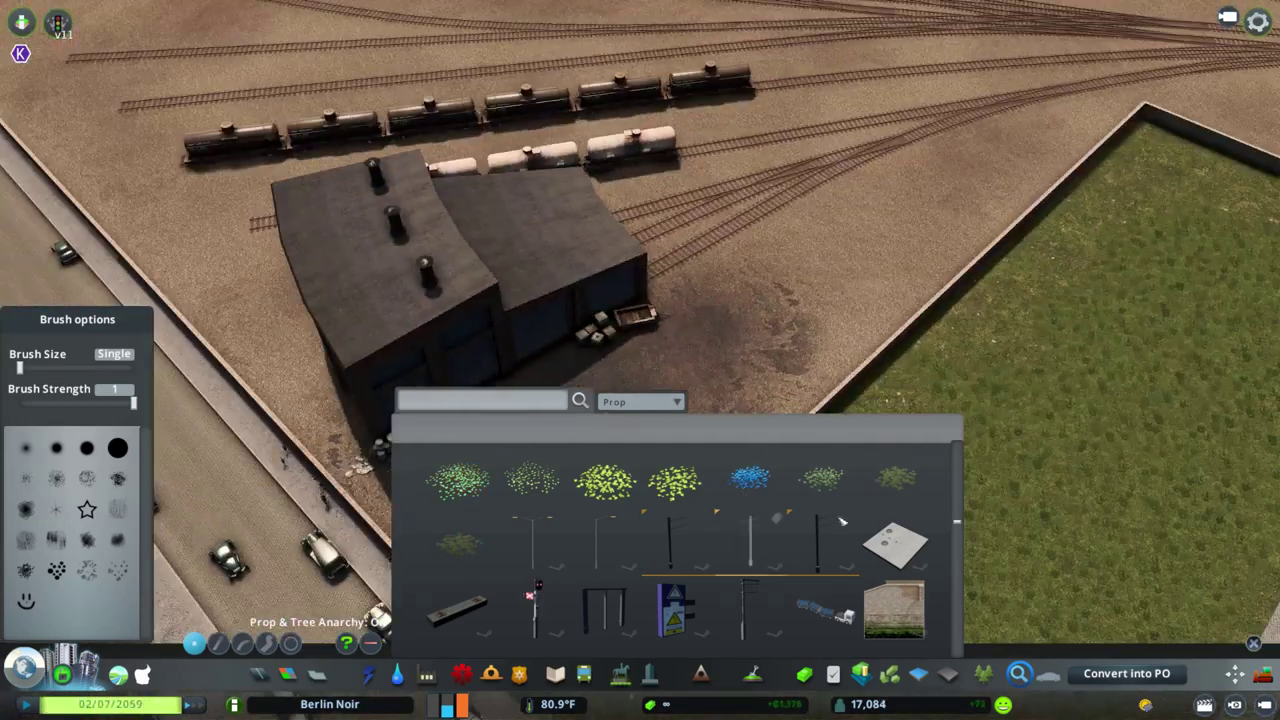
pyautogui.press('q')
pyautogui.scroll(-5, 830, 515)
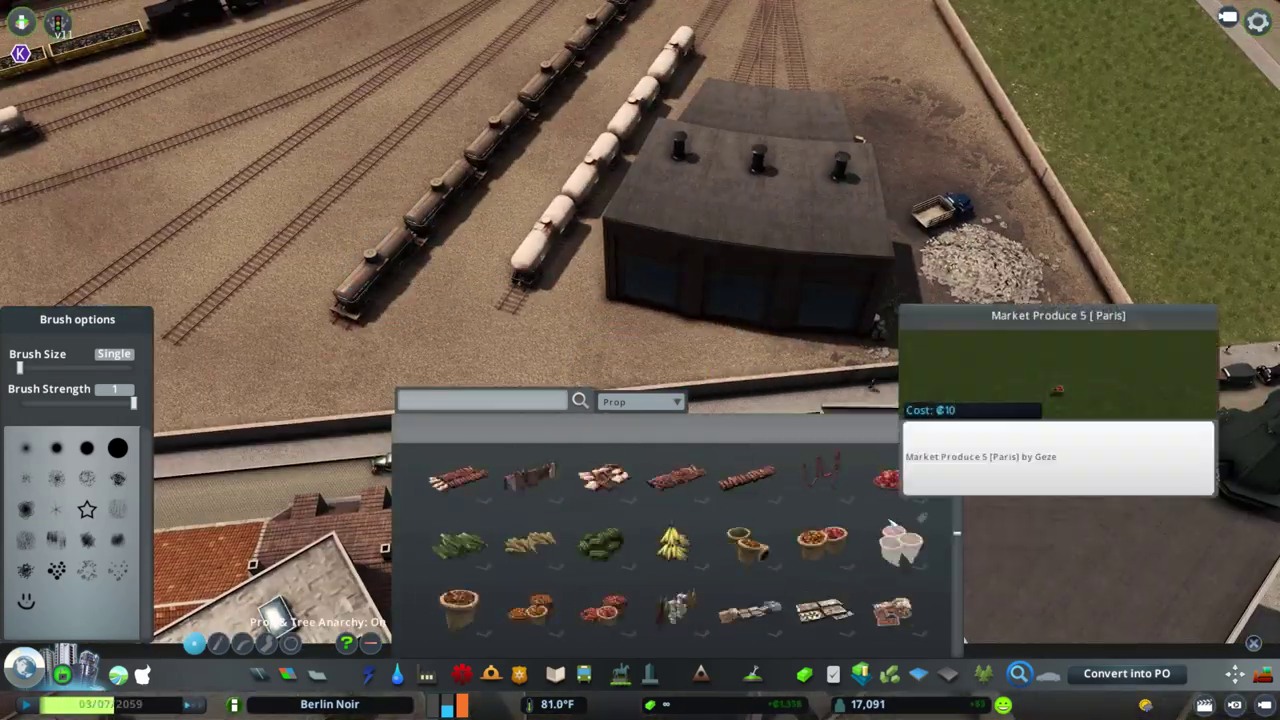
pyautogui.click(677, 477)
# Find an Icing Platform with an 'icing' search, set it over the yard tracks, and rotate it a quarter turn
pyautogui.press('q')
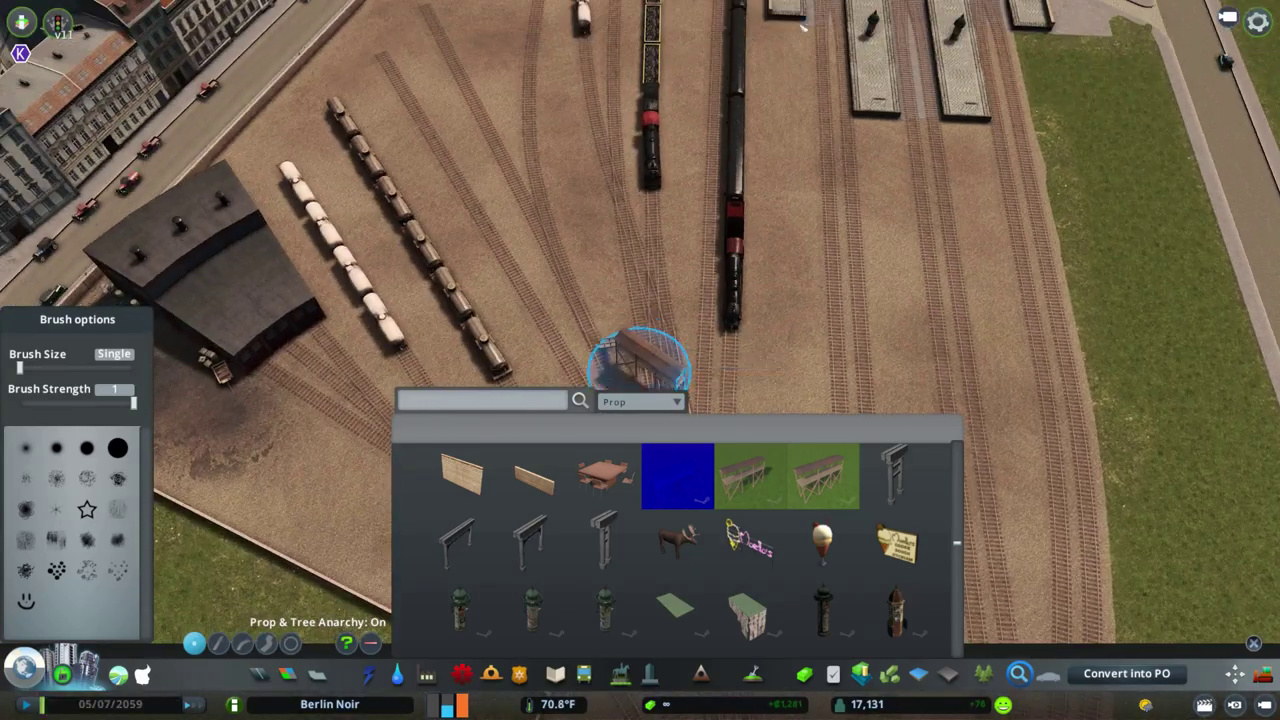
pyautogui.scroll(3, 776, 264)
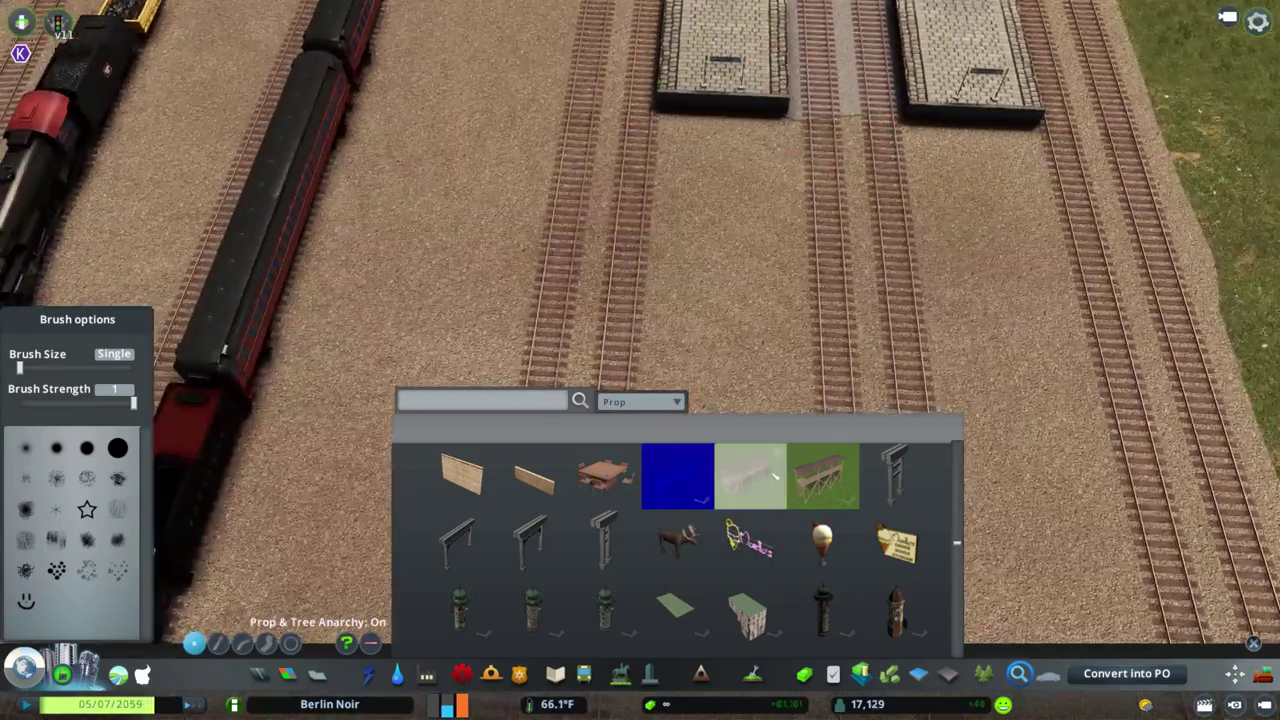
pyautogui.click(730, 465)
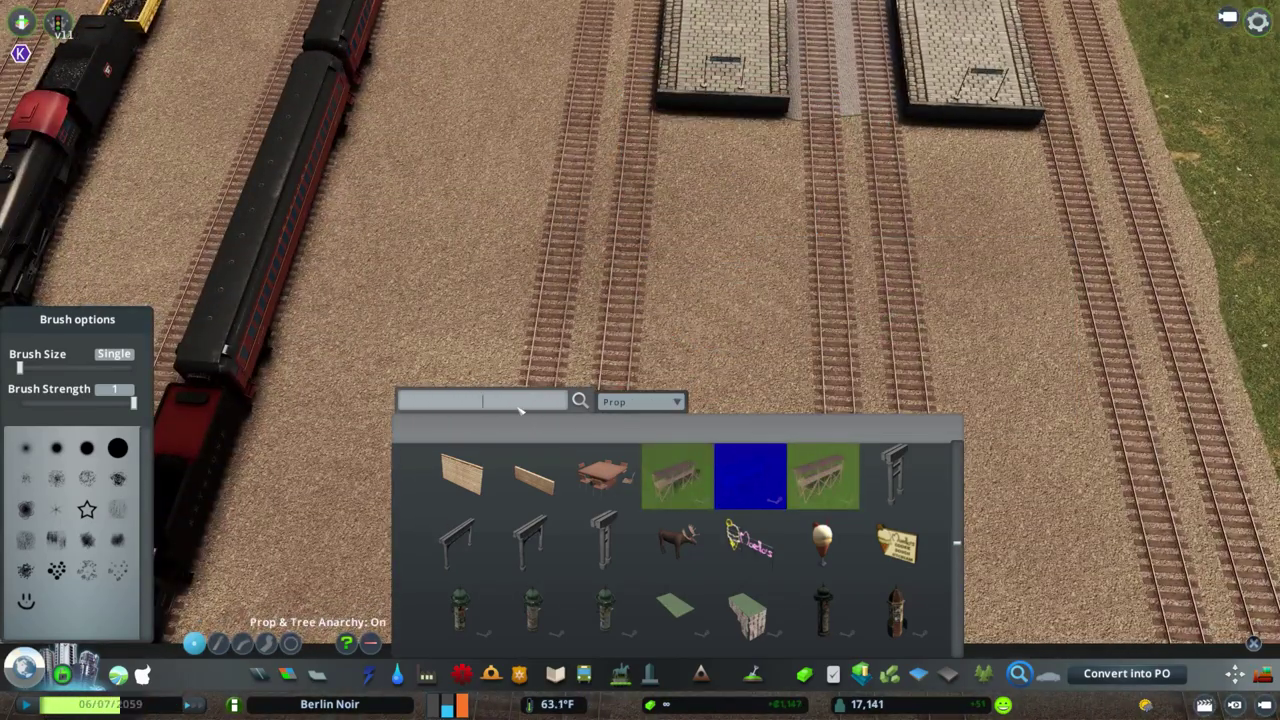
pyautogui.write('icing')
pyautogui.click(459, 476)
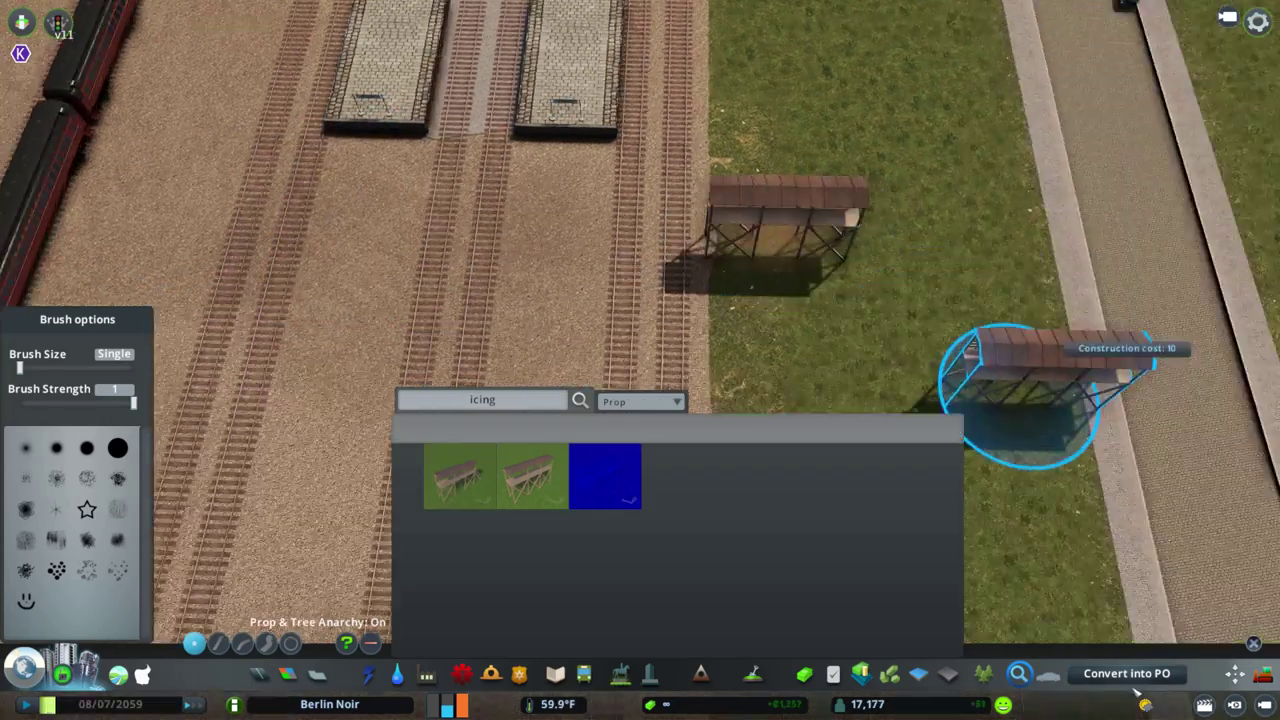
pyautogui.click(1127, 673)
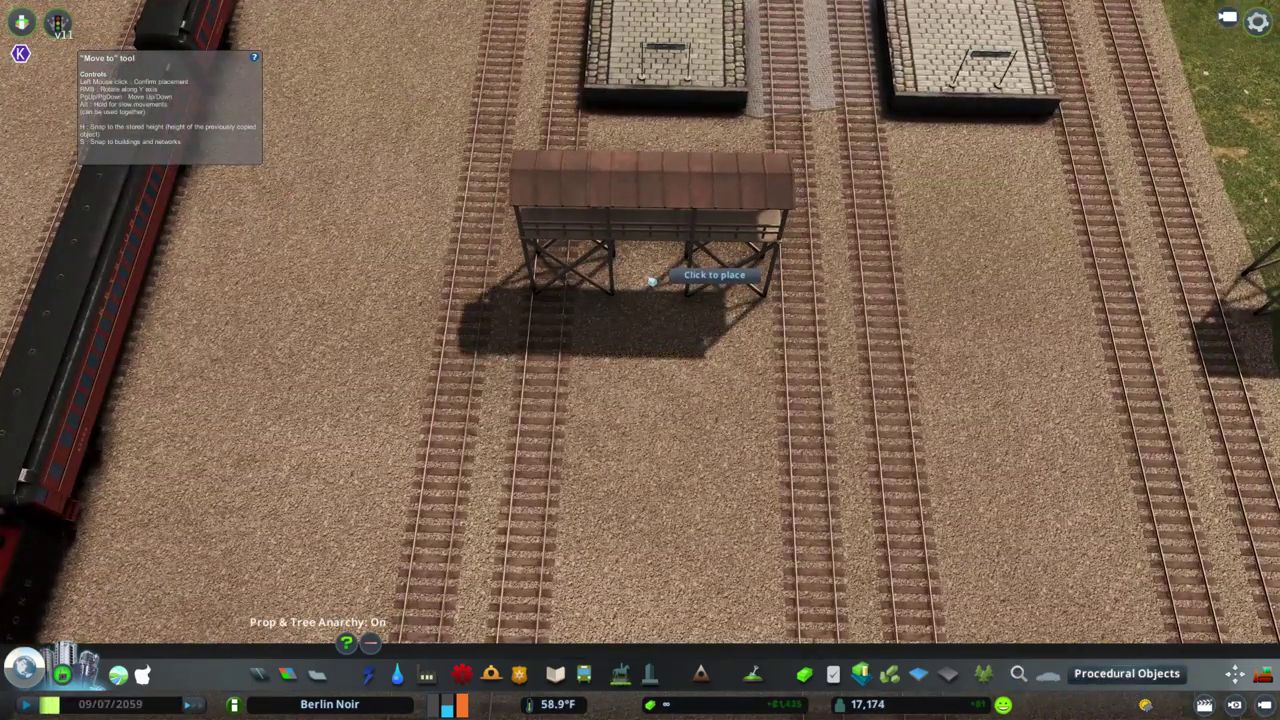
pyautogui.click(655, 280)
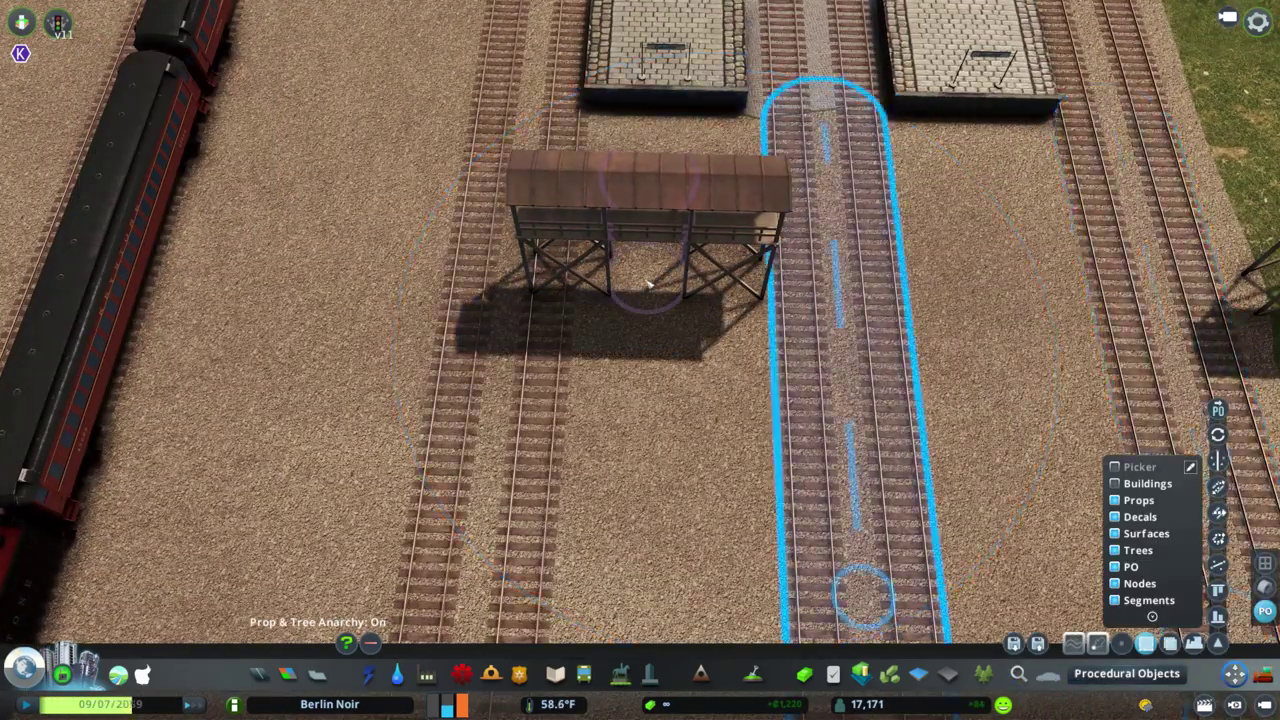
pyautogui.scroll(-3, 648, 285)
pyautogui.press('.')
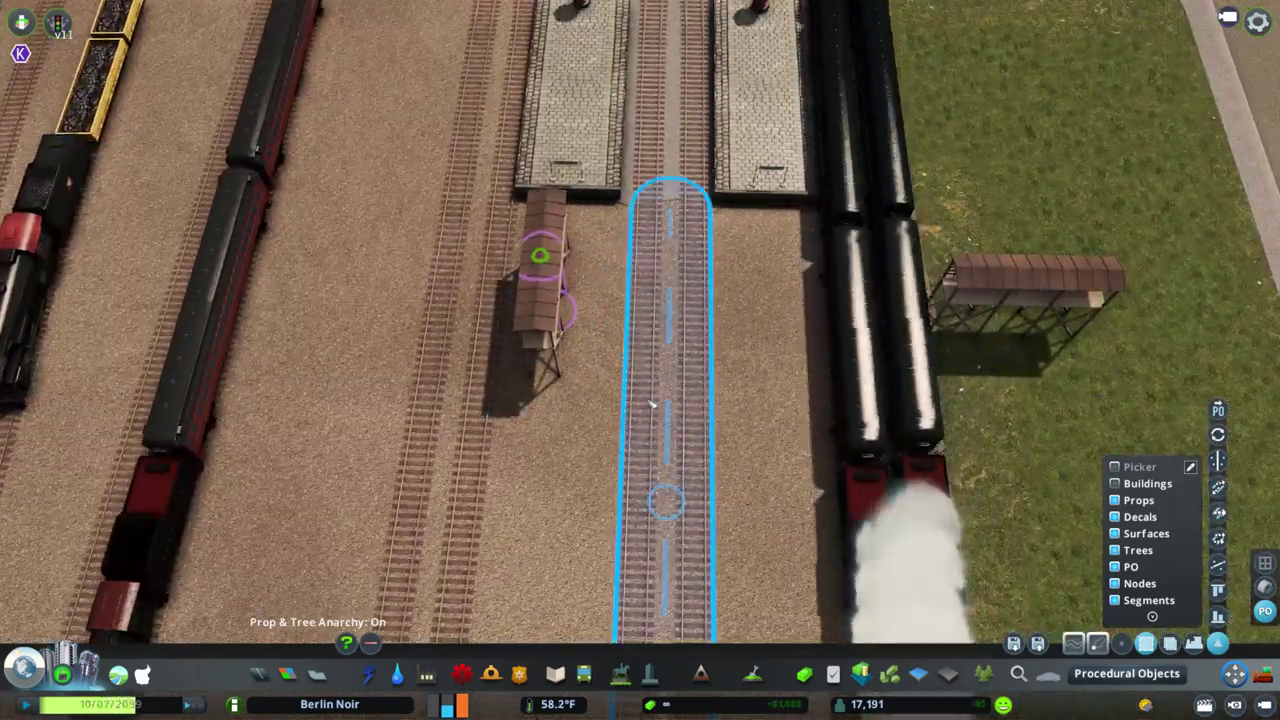
pyautogui.scroll(3, 937, 316)
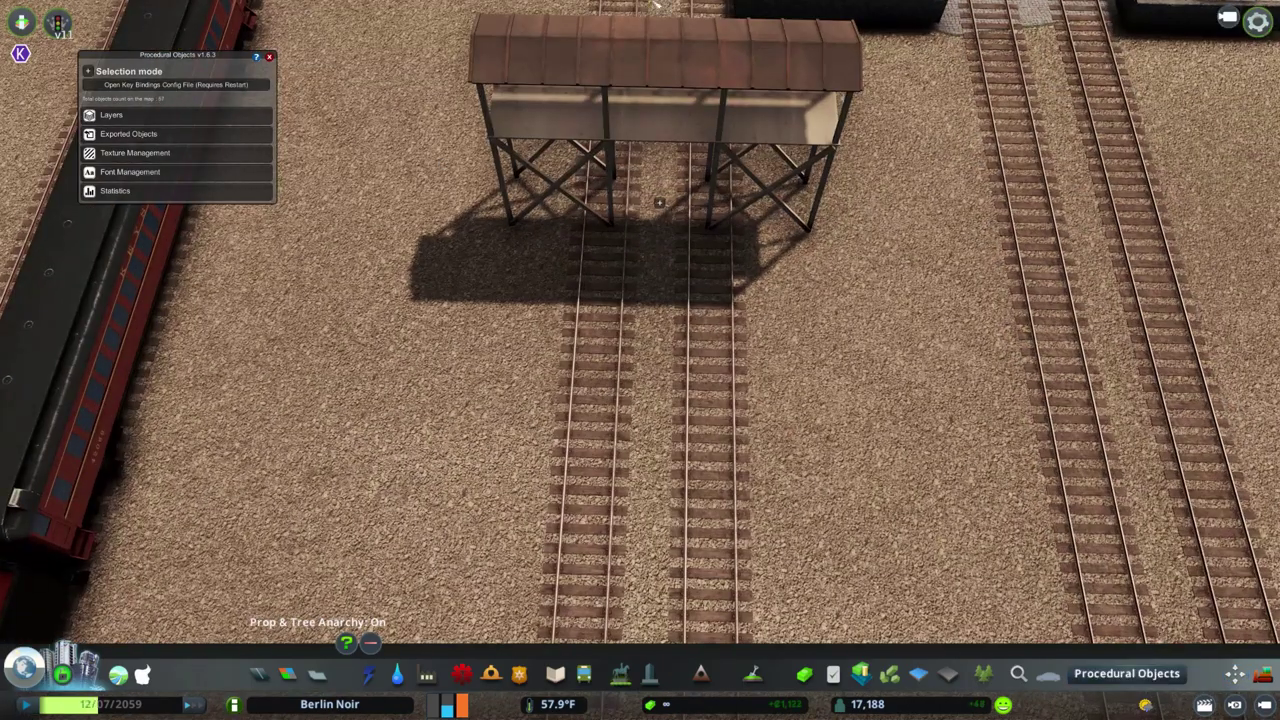
# Convert the shed to a Procedural Object and stretch its left-half vertices to the left
pyautogui.click(659, 202)
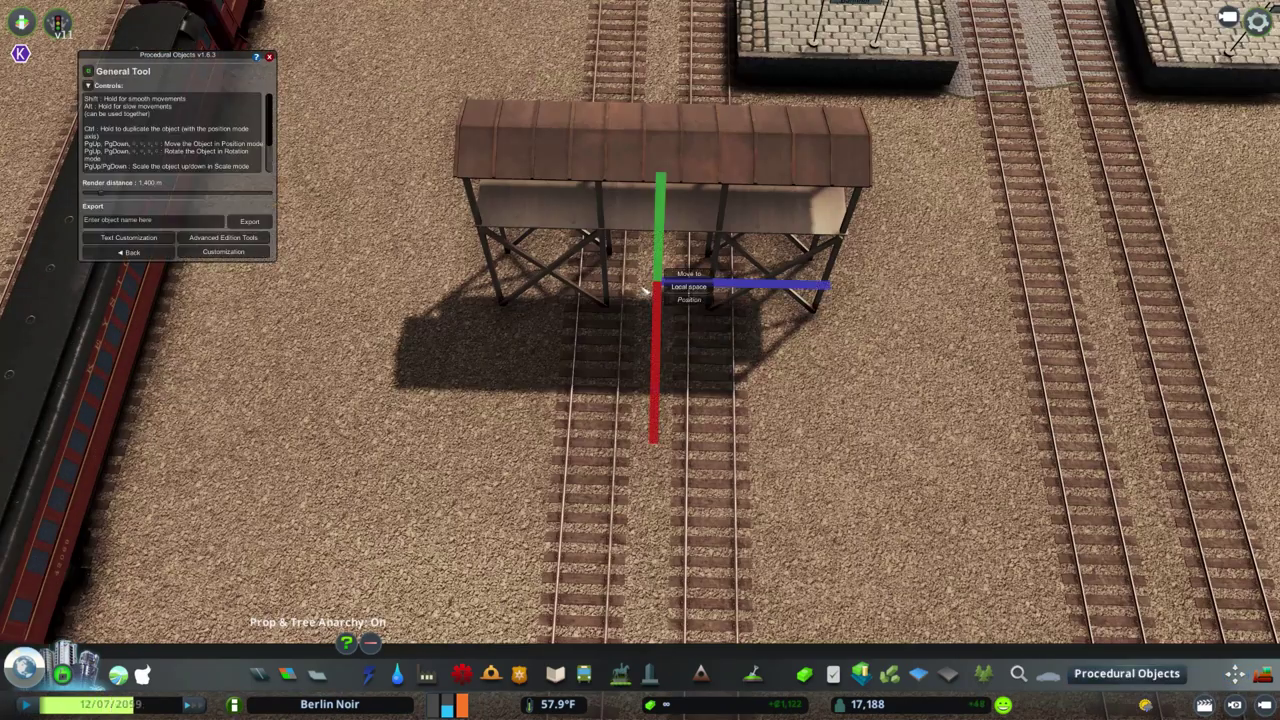
pyautogui.press('Tab')
pyautogui.moveTo(946, 206); pyautogui.dragTo(700, 371)
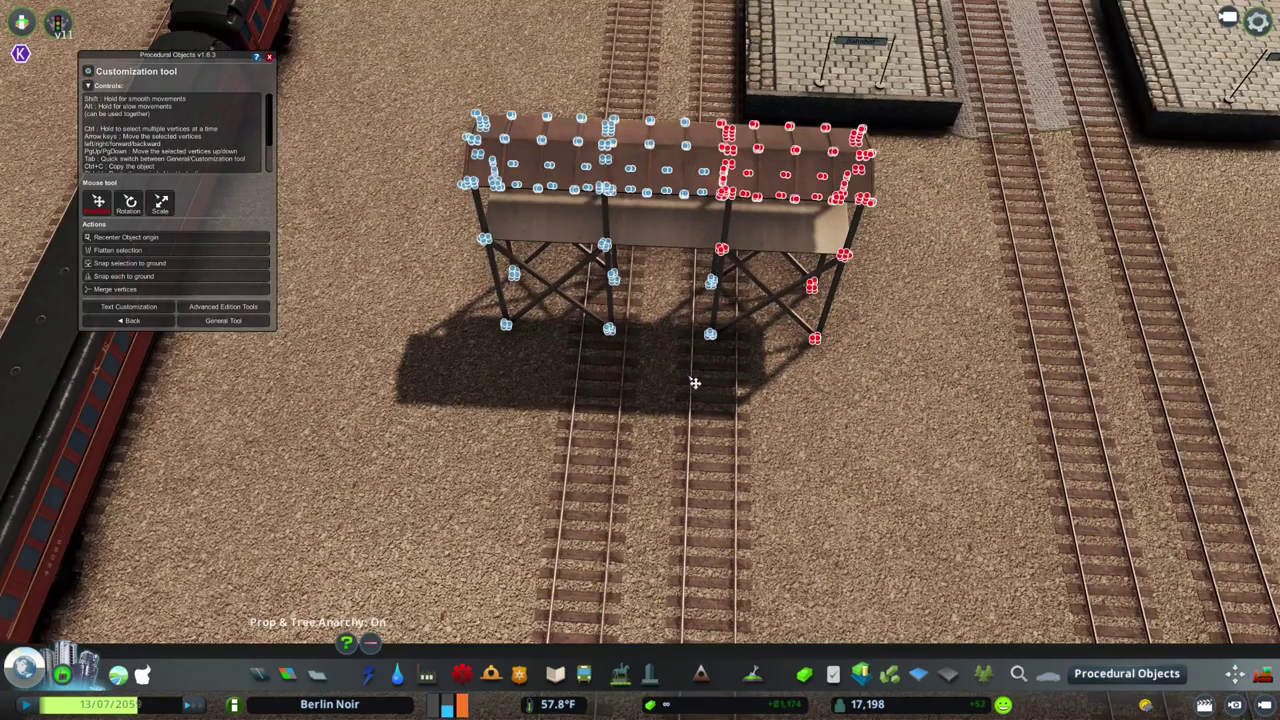
pyautogui.click(645, 118)
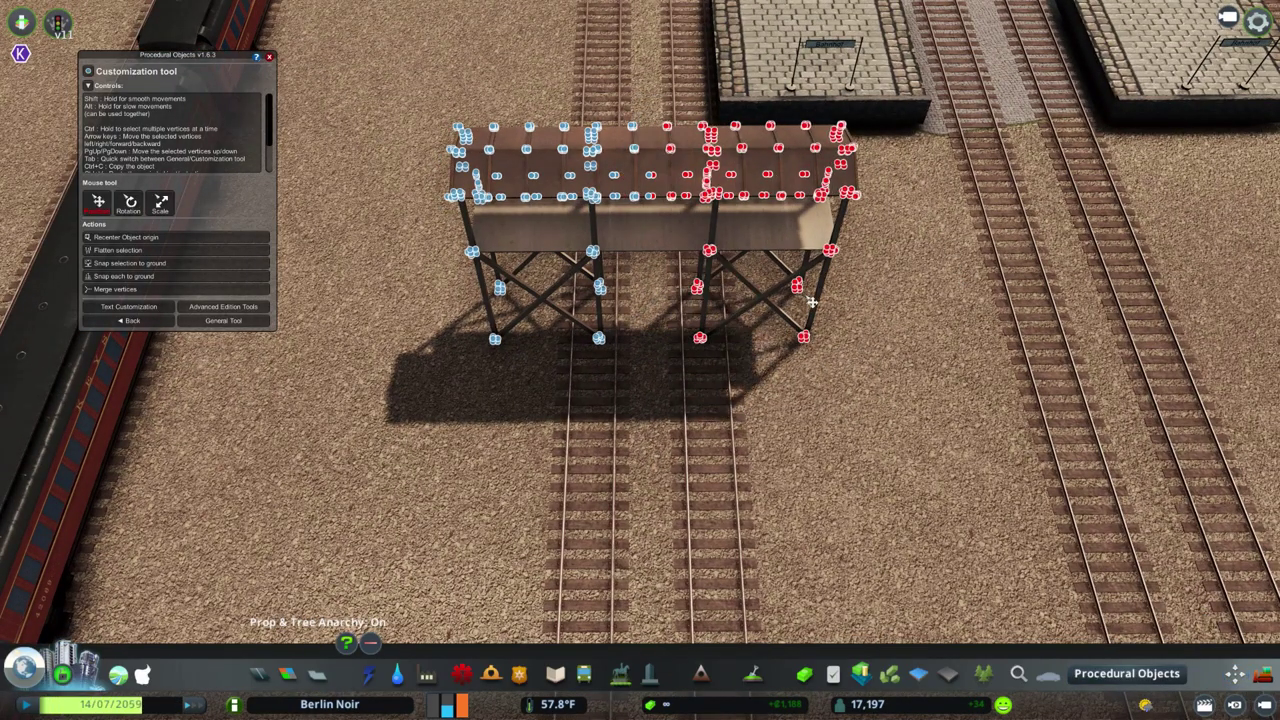
pyautogui.moveTo(420, 380); pyautogui.dragTo(674, 106)
pyautogui.press('Left')
pyautogui.press('Escape')
# Re-edit the shed and widen it further to the left by shifting its left vertices
pyautogui.press('m')
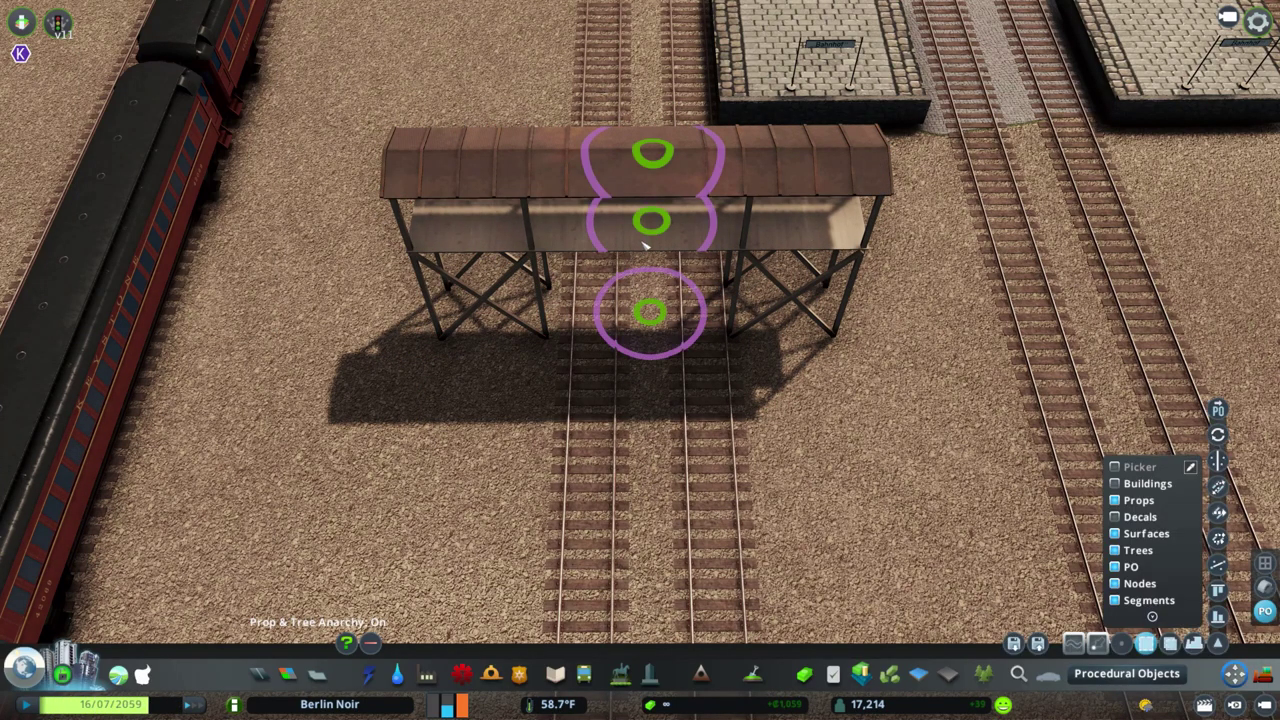
pyautogui.click(760, 365)
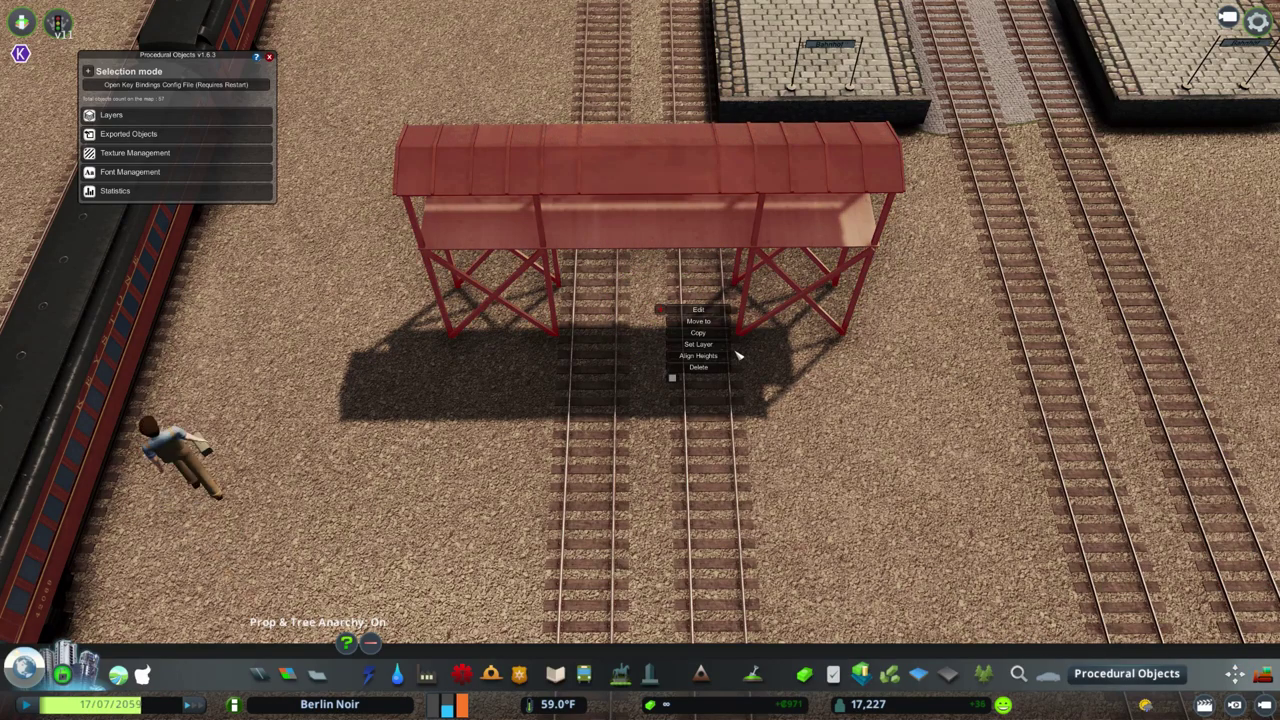
pyautogui.click(729, 357)
pyautogui.press('Tab')
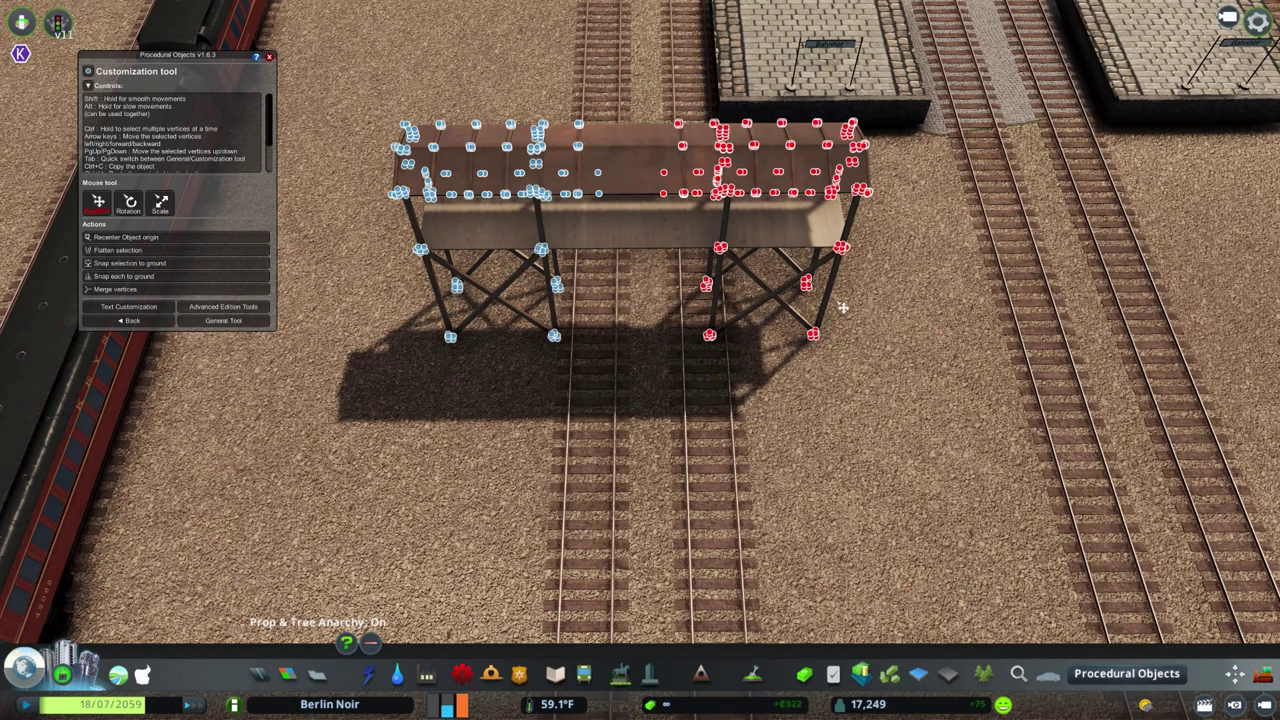
pyautogui.moveTo(600, 90); pyautogui.dragTo(370, 370)
pyautogui.press('Left')
pyautogui.press('Escape')
pyautogui.press('m')
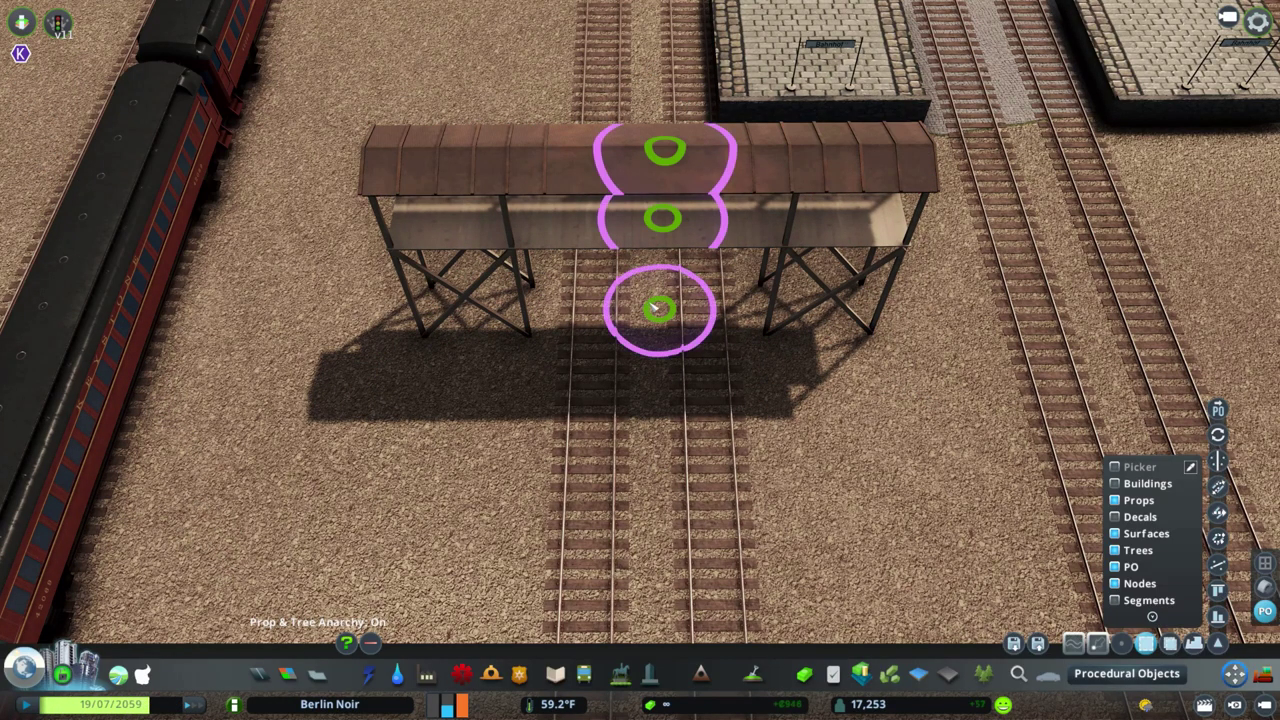
# Duplicate the stretched shed and place the copy to extend the footbridge
pyautogui.scroll(-5, 656, 312)
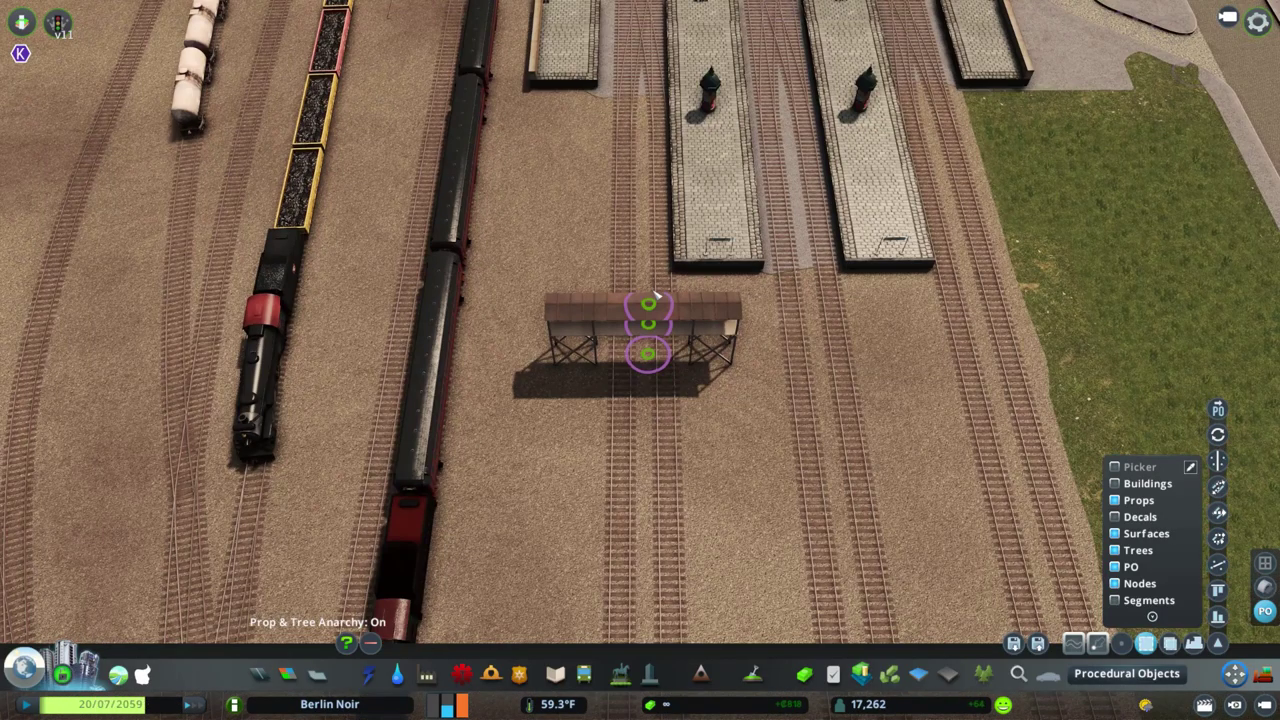
pyautogui.scroll(5, 656, 296)
pyautogui.hotkey('ctrl', 'c')
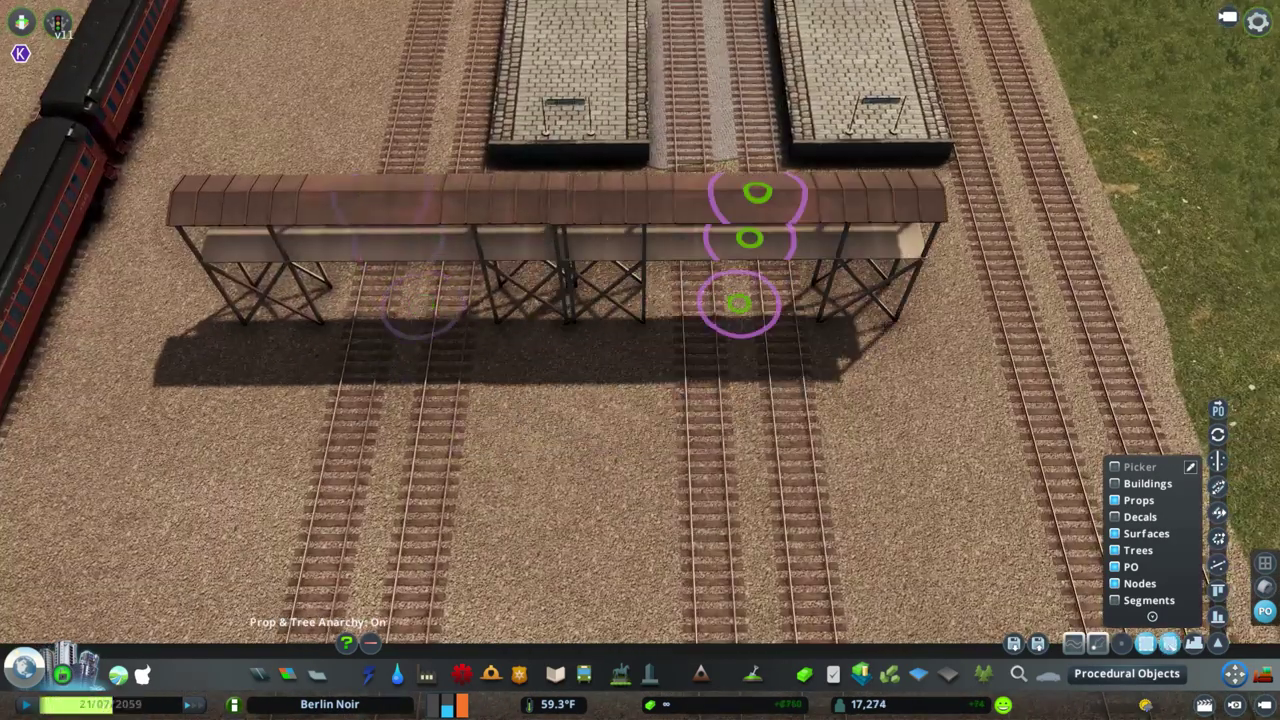
pyautogui.scroll(2, 740, 300)
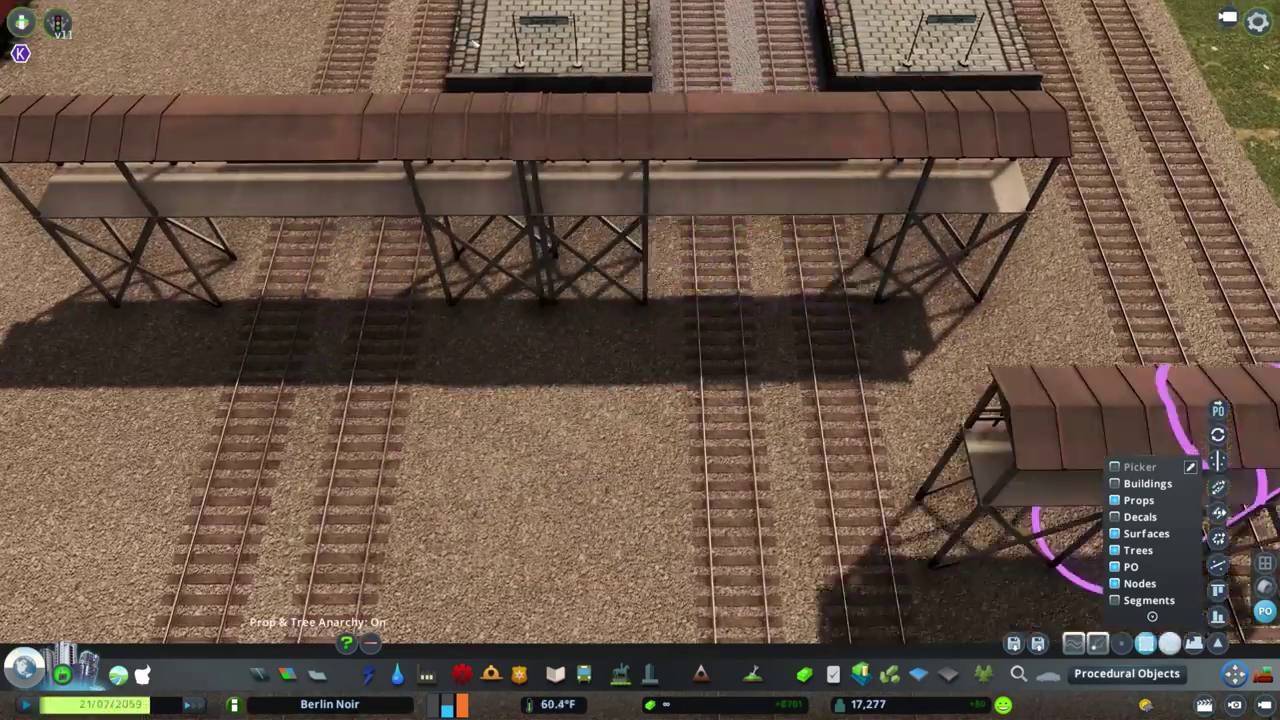
pyautogui.click(790, 285)
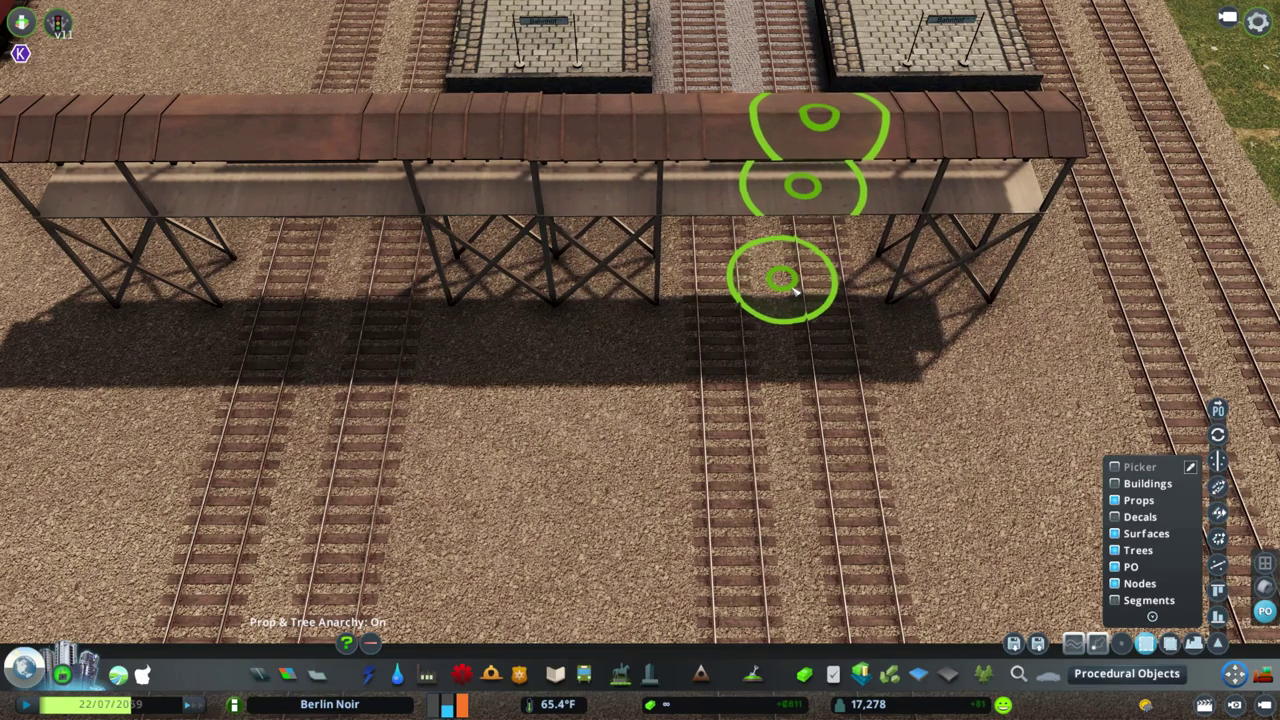
pyautogui.scroll(-3, 855, 320)
pyautogui.scroll(4, 867, 237)
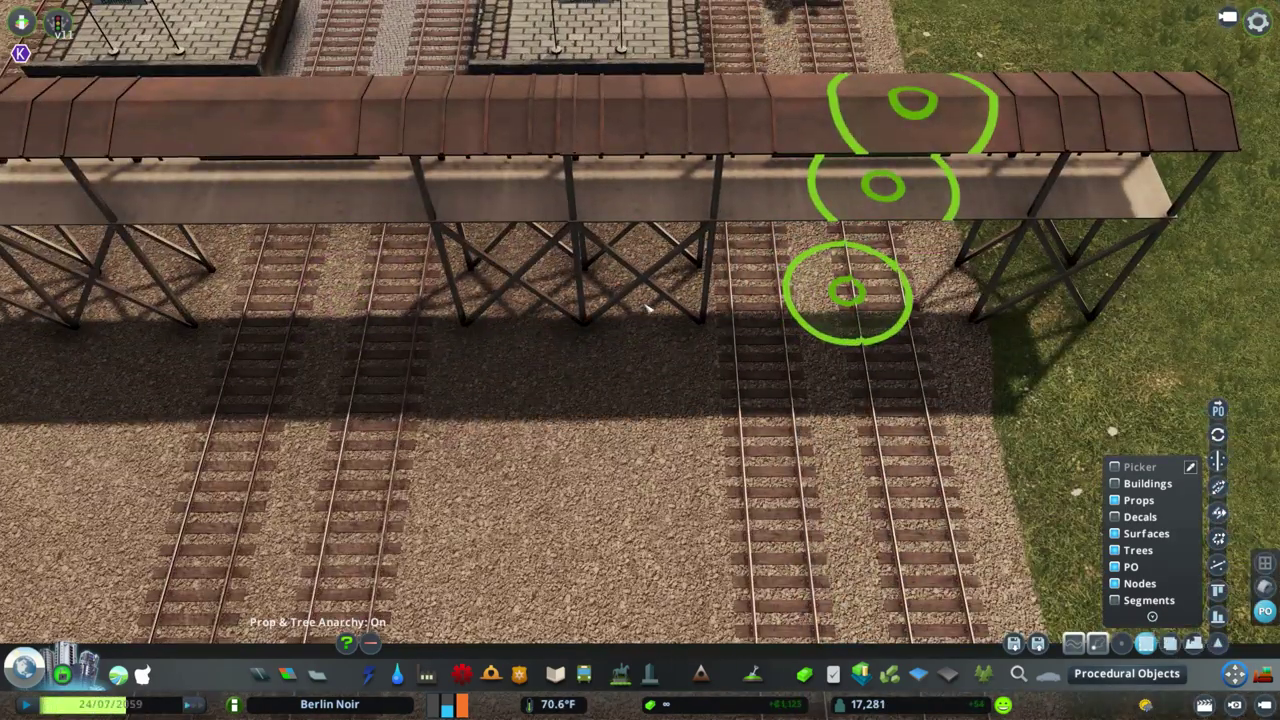
pyautogui.scroll(-5, 853, 271)
pyautogui.scroll(4, 853, 271)
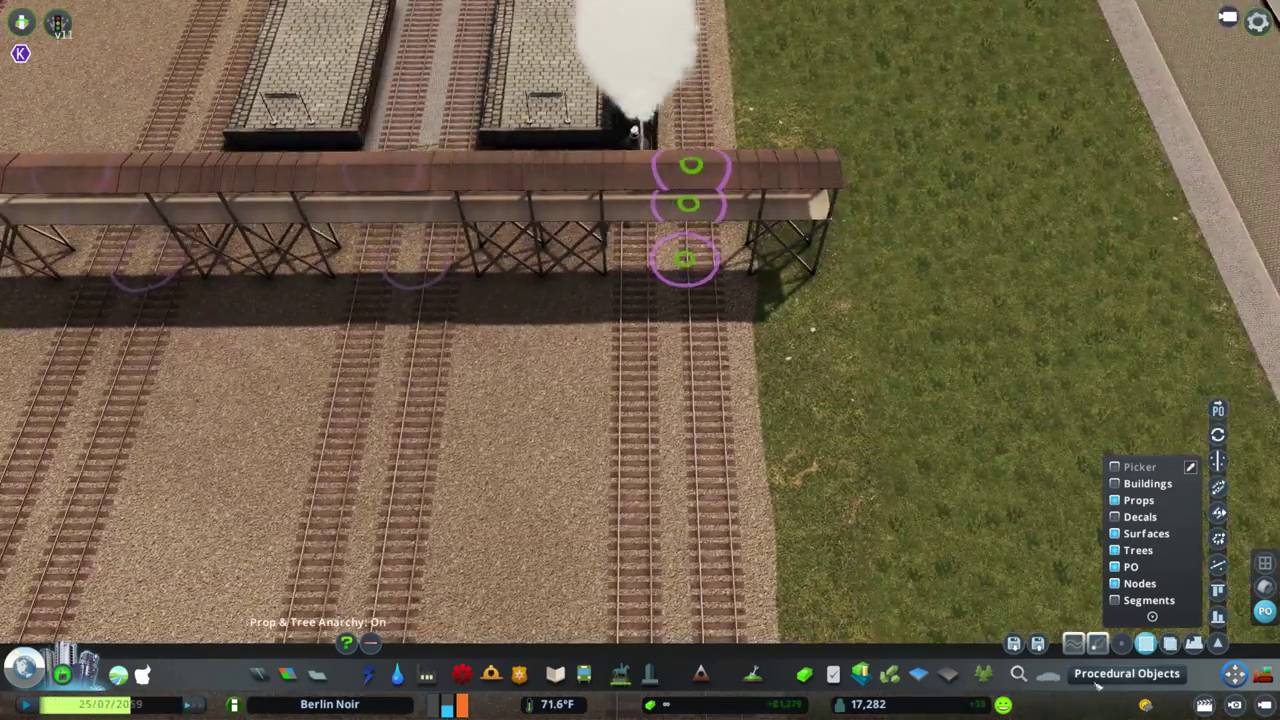
# Select the footbridge and bring up its vertices for shape editing
pyautogui.click(1113, 680)
pyautogui.click(680, 257)
pyautogui.press('Tab')
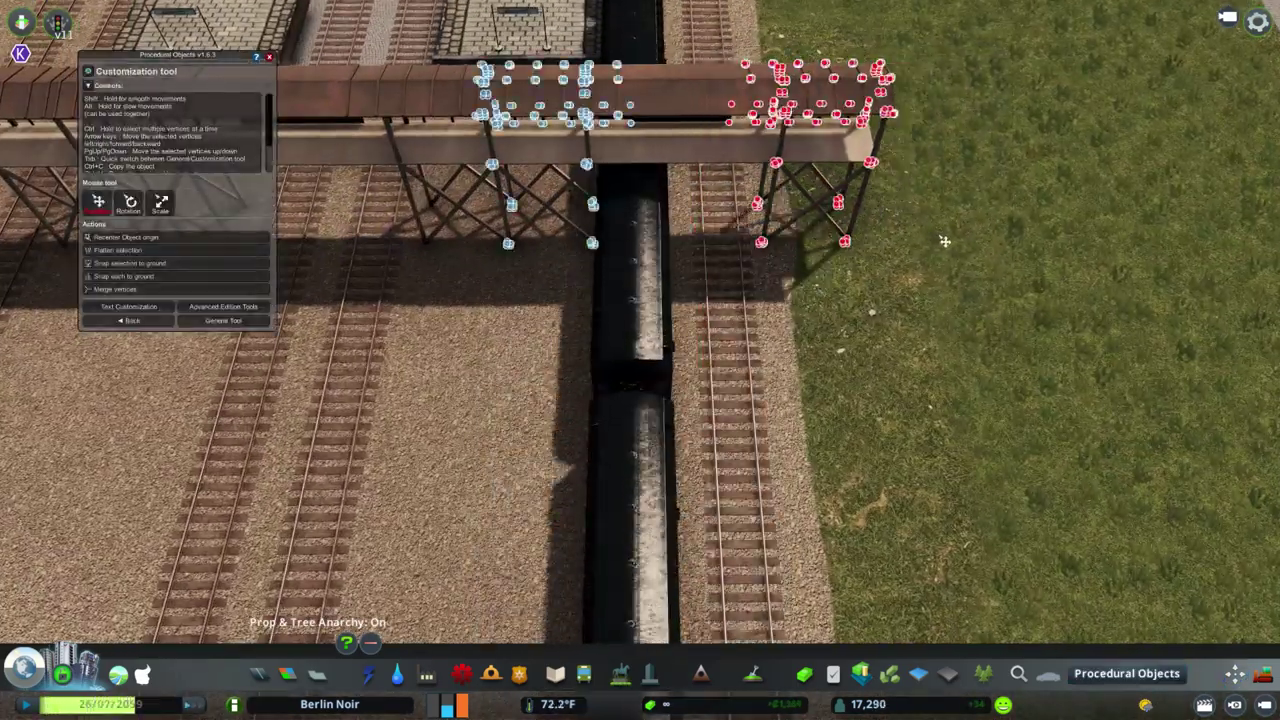
pyautogui.scroll(-2, 944, 241)
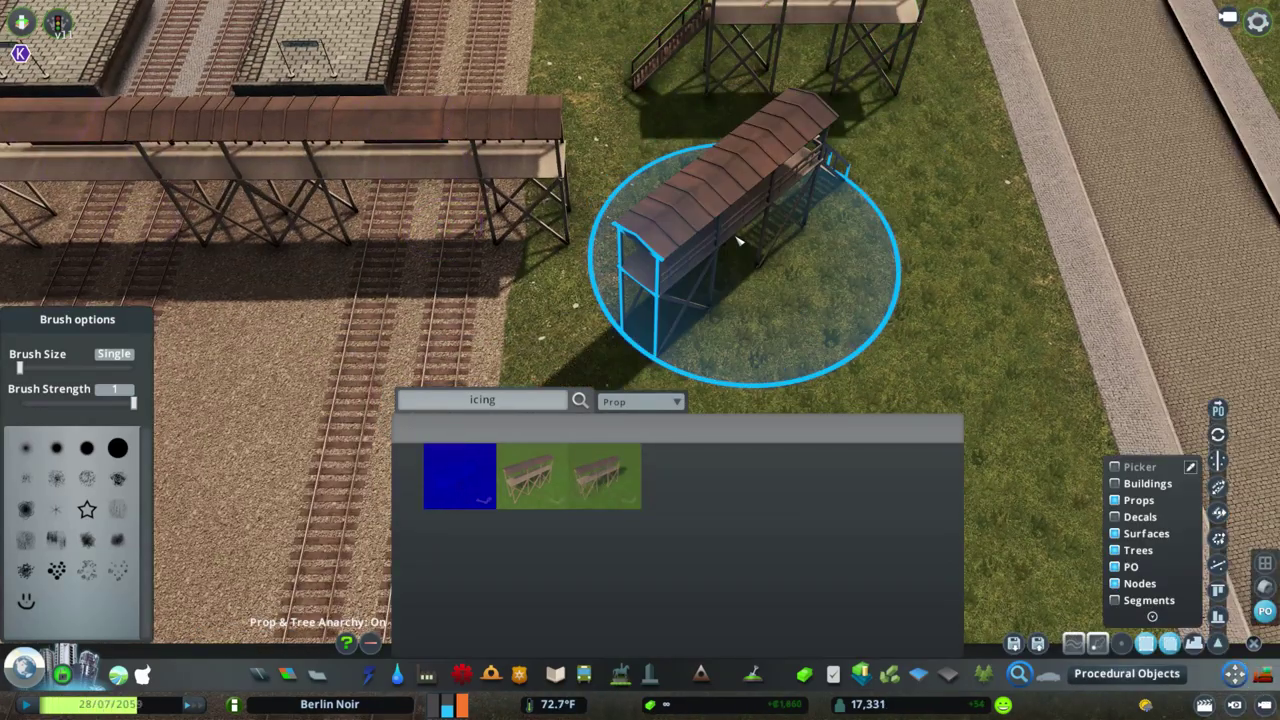
# Zoom in on the footbridge's left end beside the trains
pyautogui.scroll(5, 813, 263)
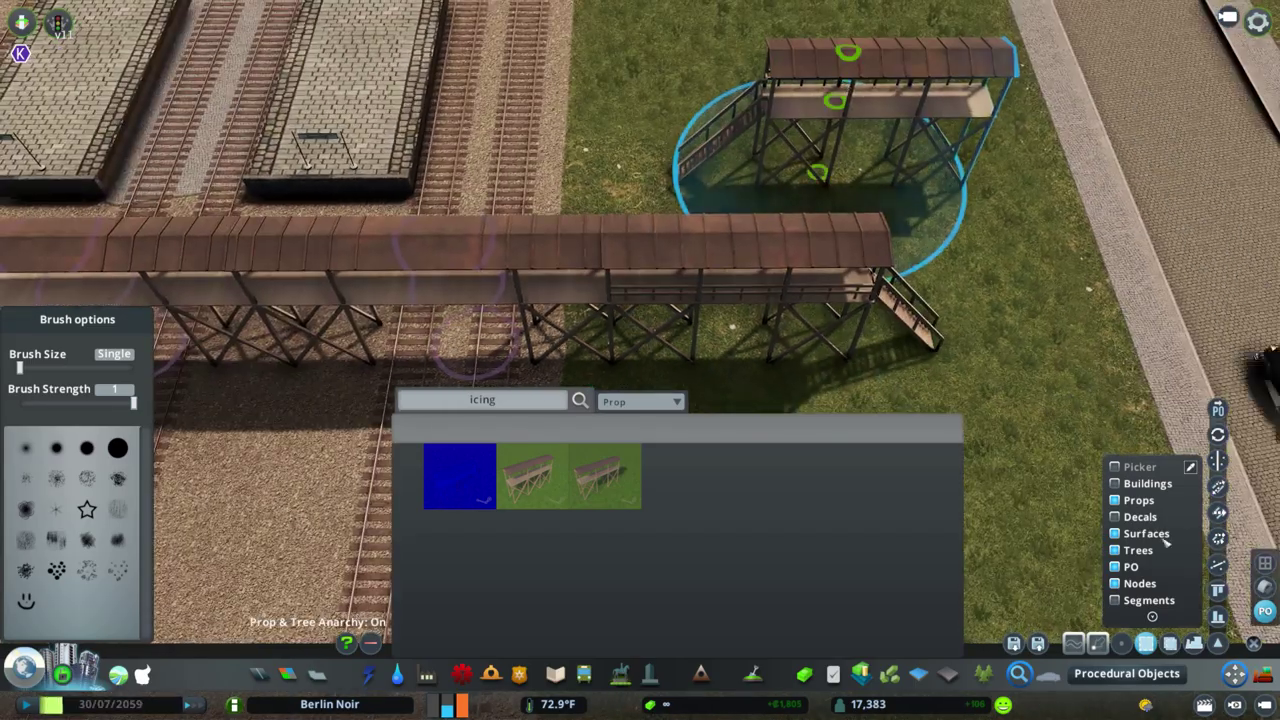
pyautogui.scroll(3, 737, 283)
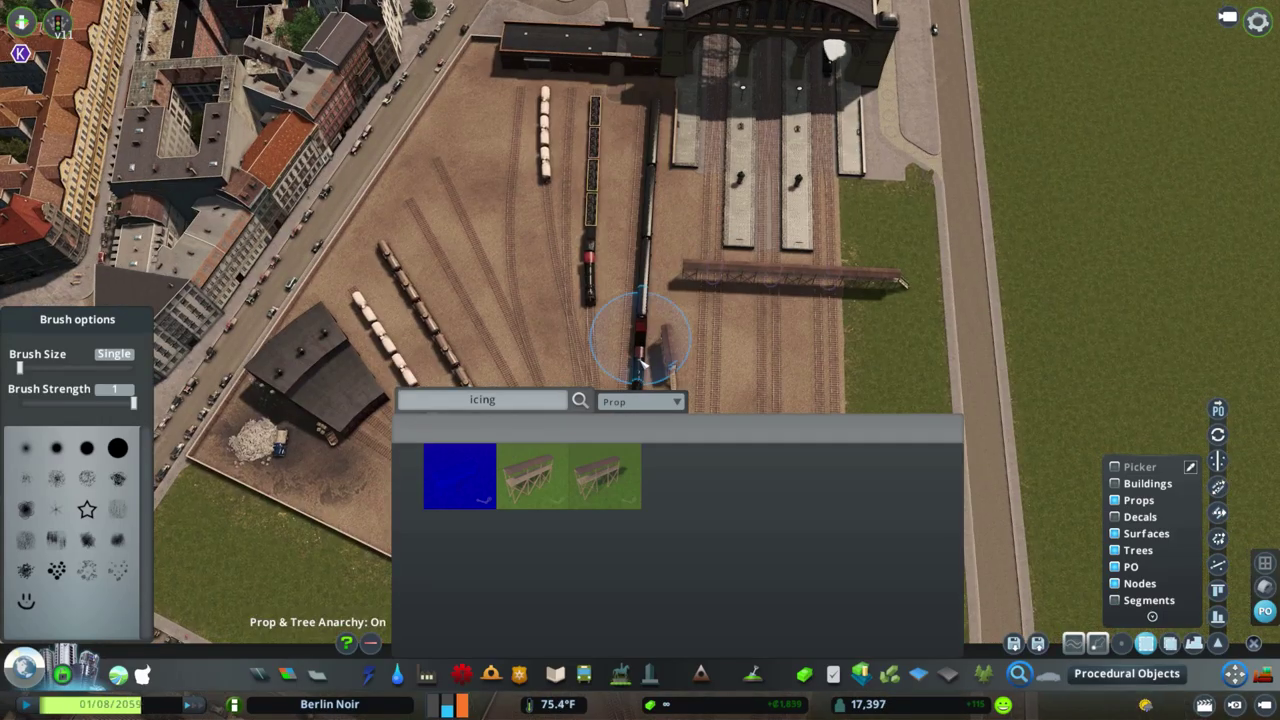
pyautogui.scroll(2, 643, 365)
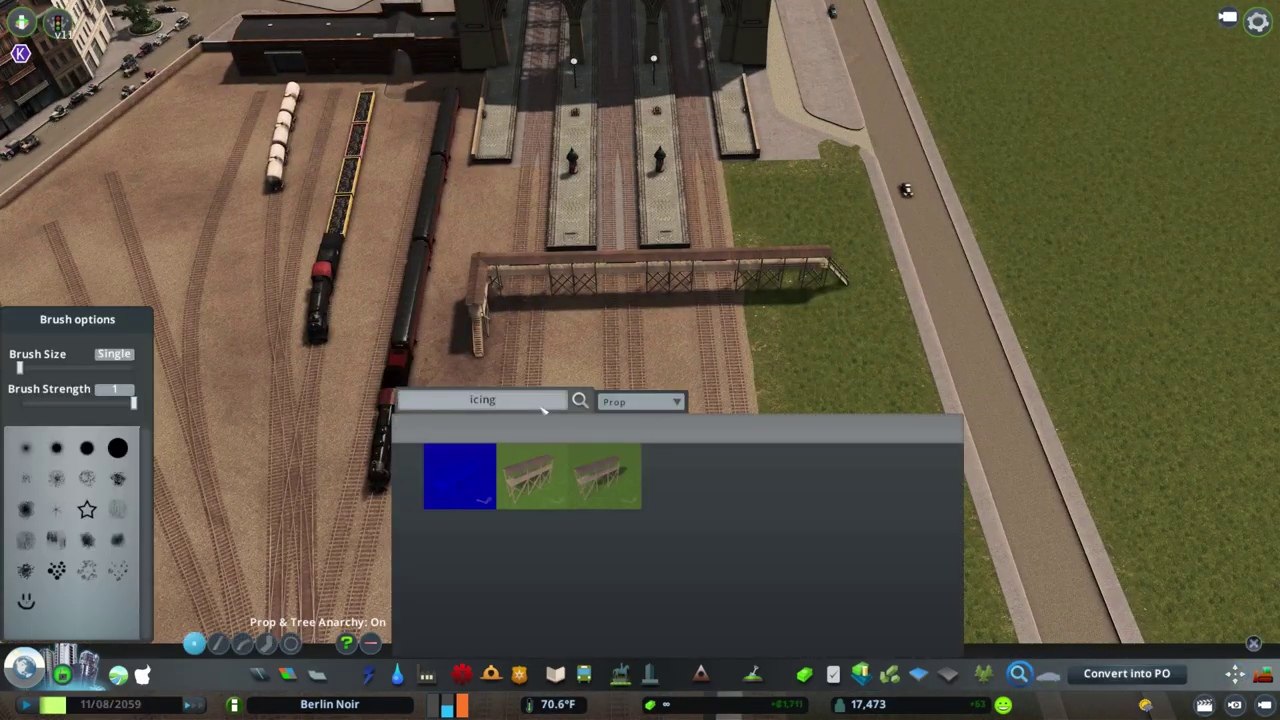
# Search 'anh', select the Bahnhof sign, and shift its vertices to the right
pyautogui.click(543, 410)
pyautogui.write('anh')
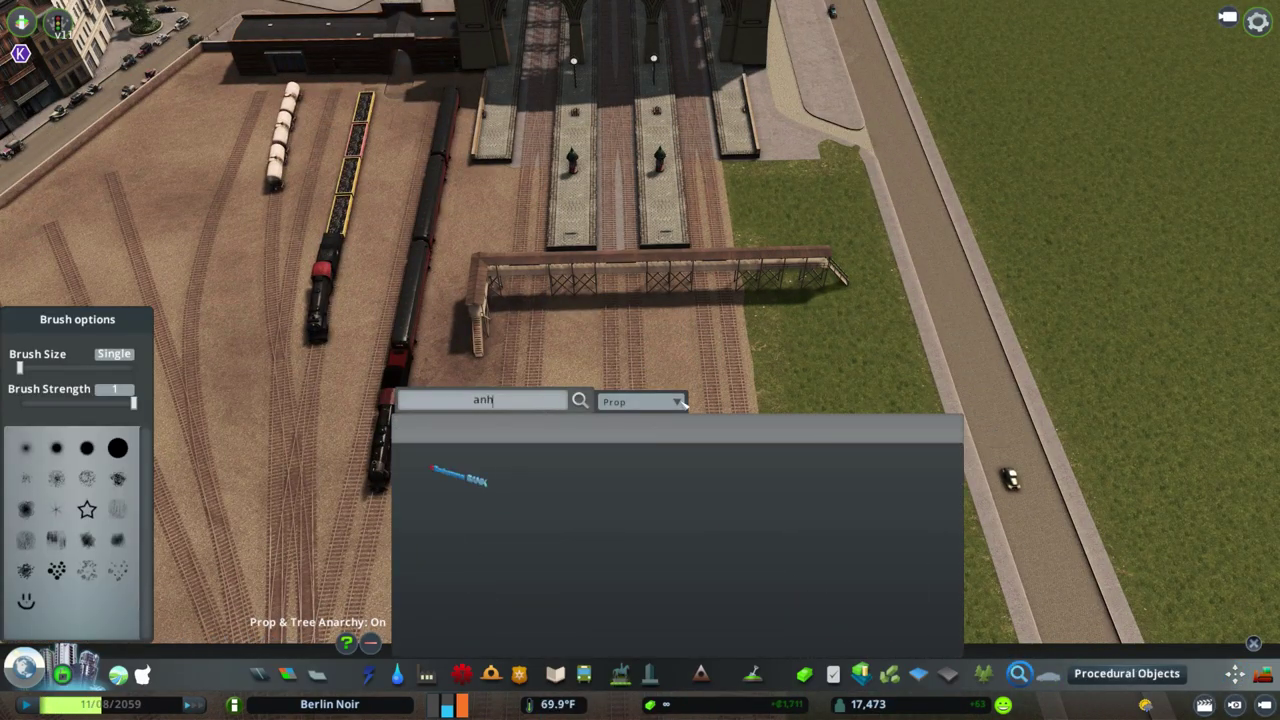
pyautogui.hotkey('ctrl', 'p')
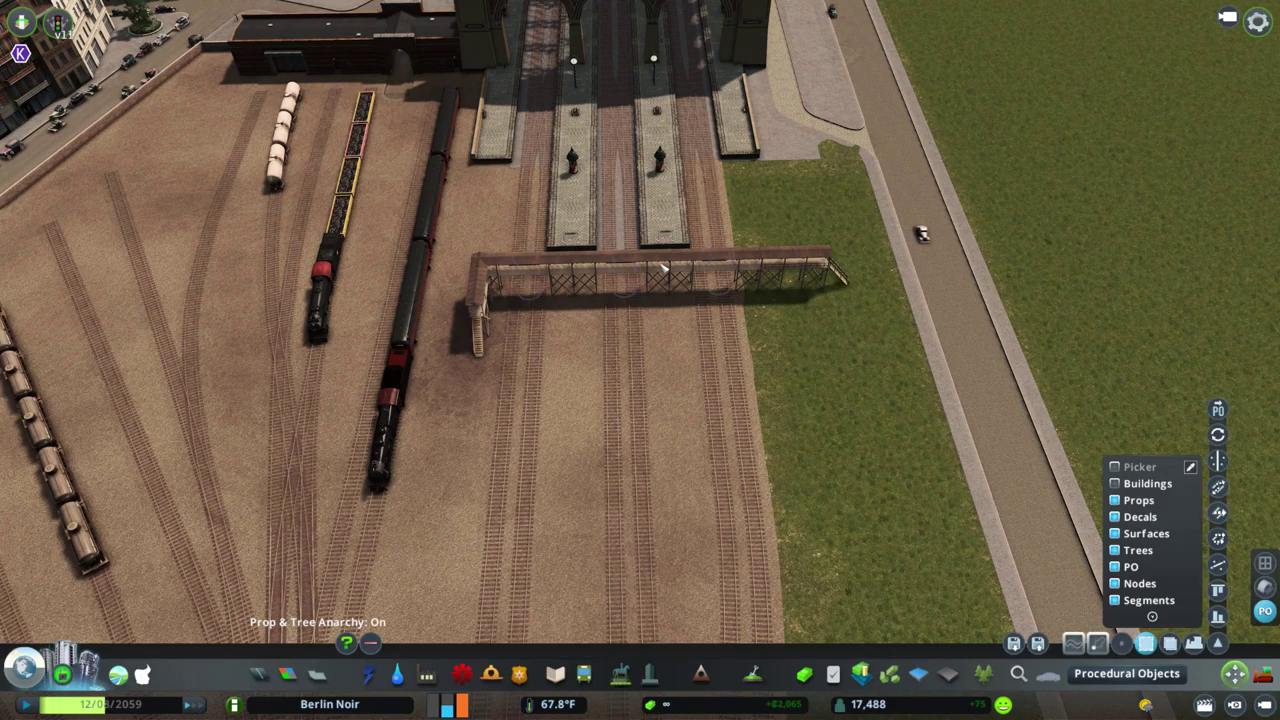
pyautogui.scroll(3, 680, 255)
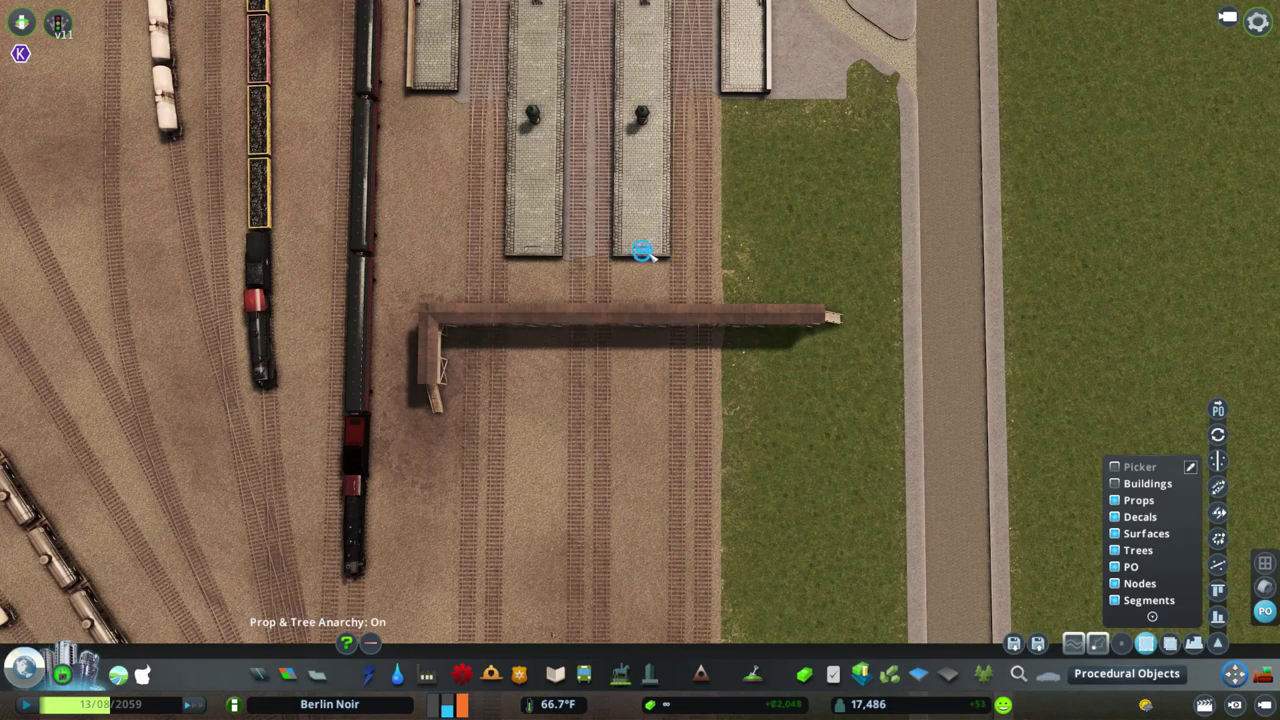
pyautogui.scroll(10, 643, 252)
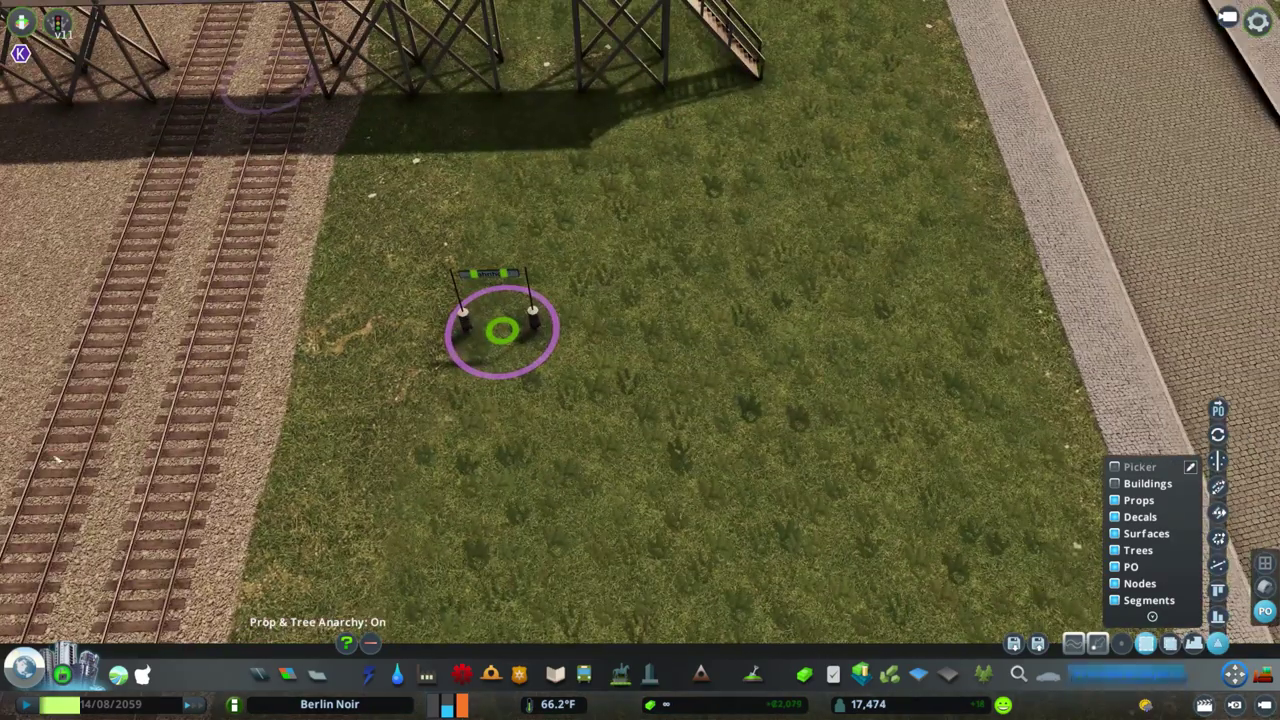
pyautogui.click(494, 329)
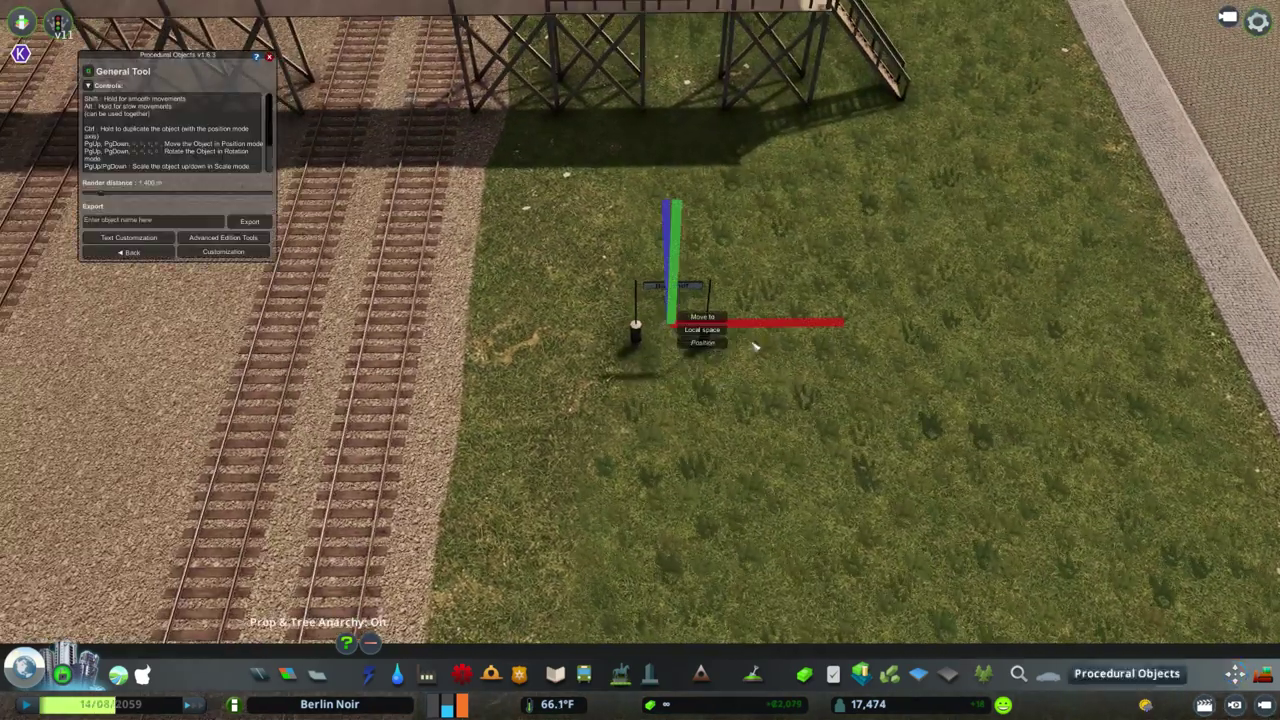
pyautogui.press('Tab')
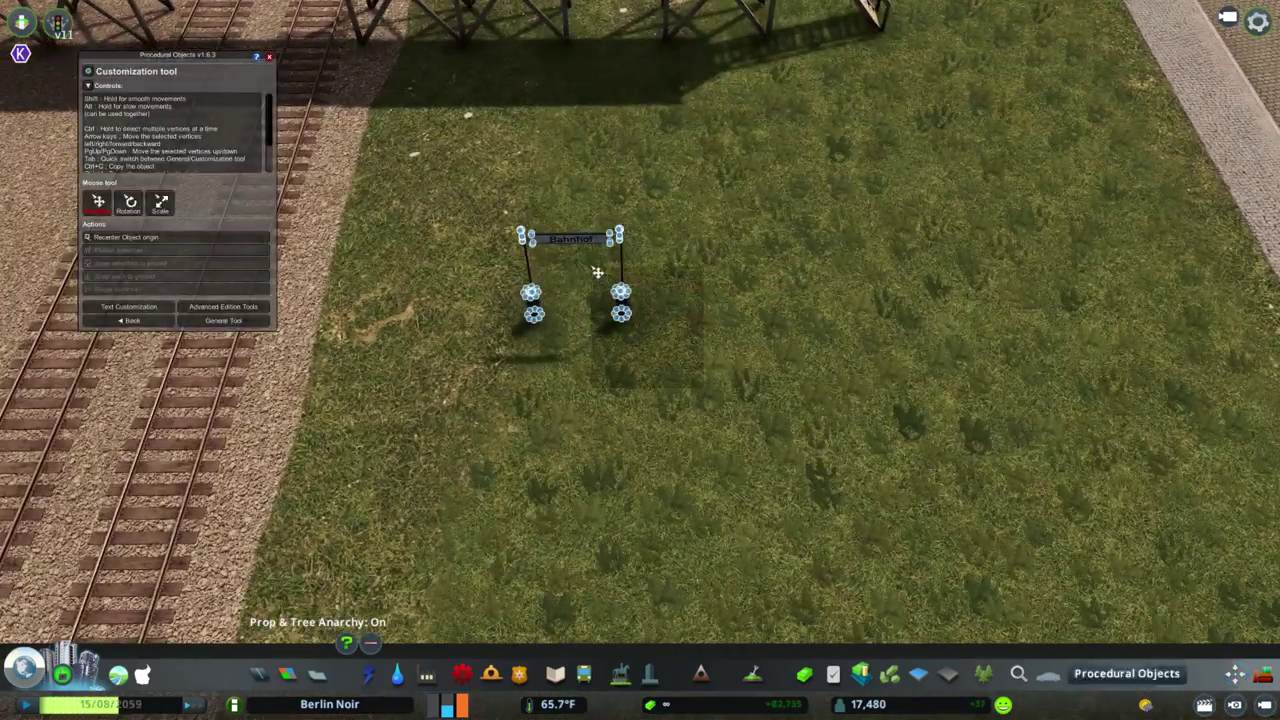
pyautogui.press('Right')
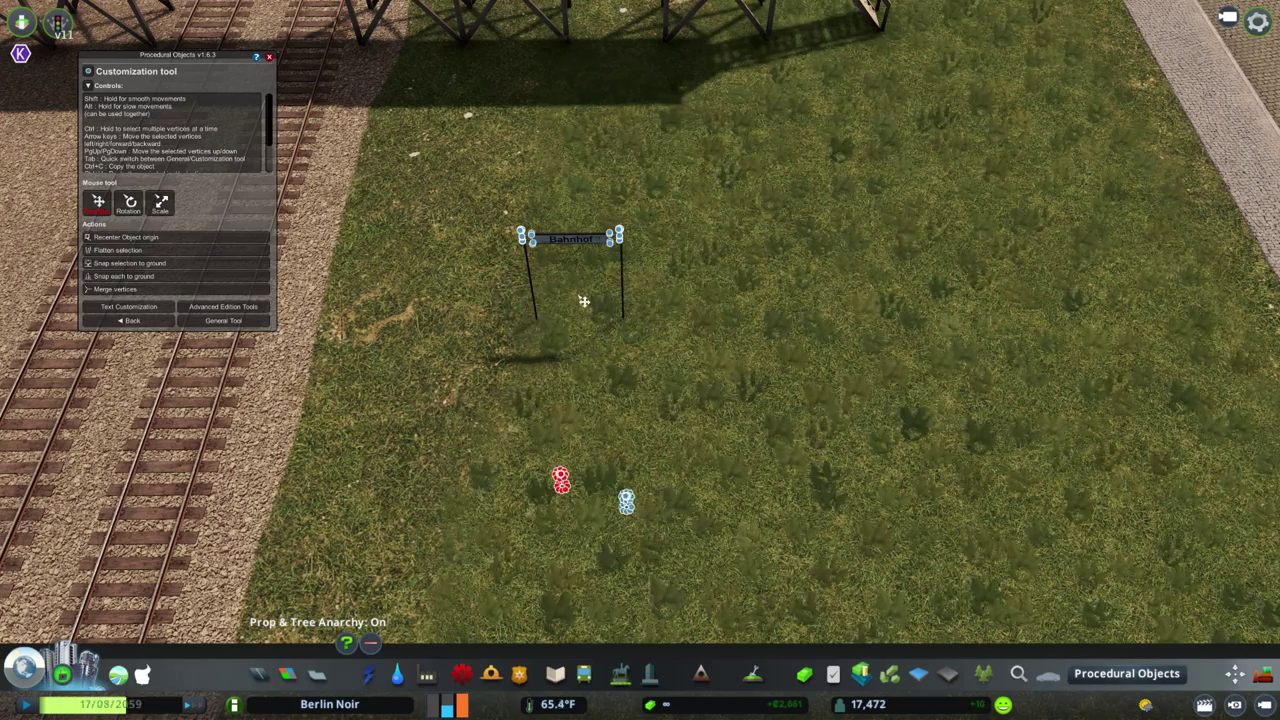
pyautogui.press('Escape')
# Move the Bahnhof sign over onto the footbridge
pyautogui.click(615, 293)
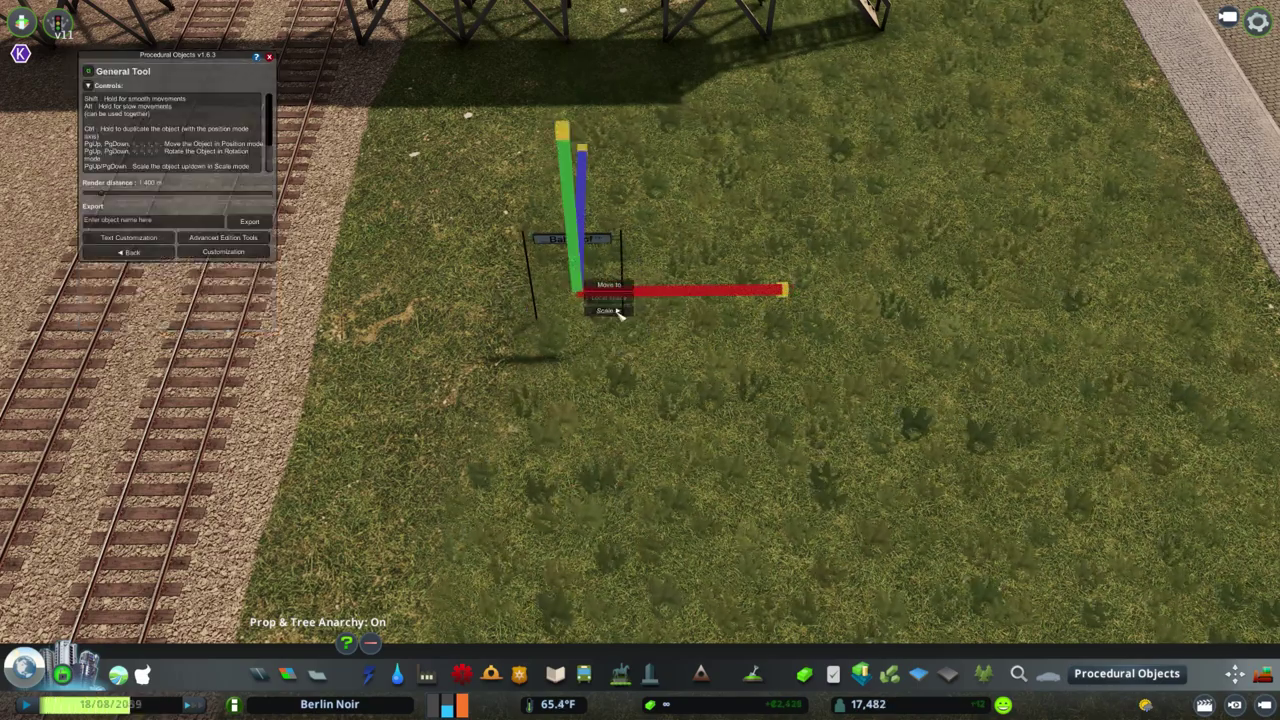
pyautogui.moveTo(617, 312); pyautogui.dragTo(1020, 380)
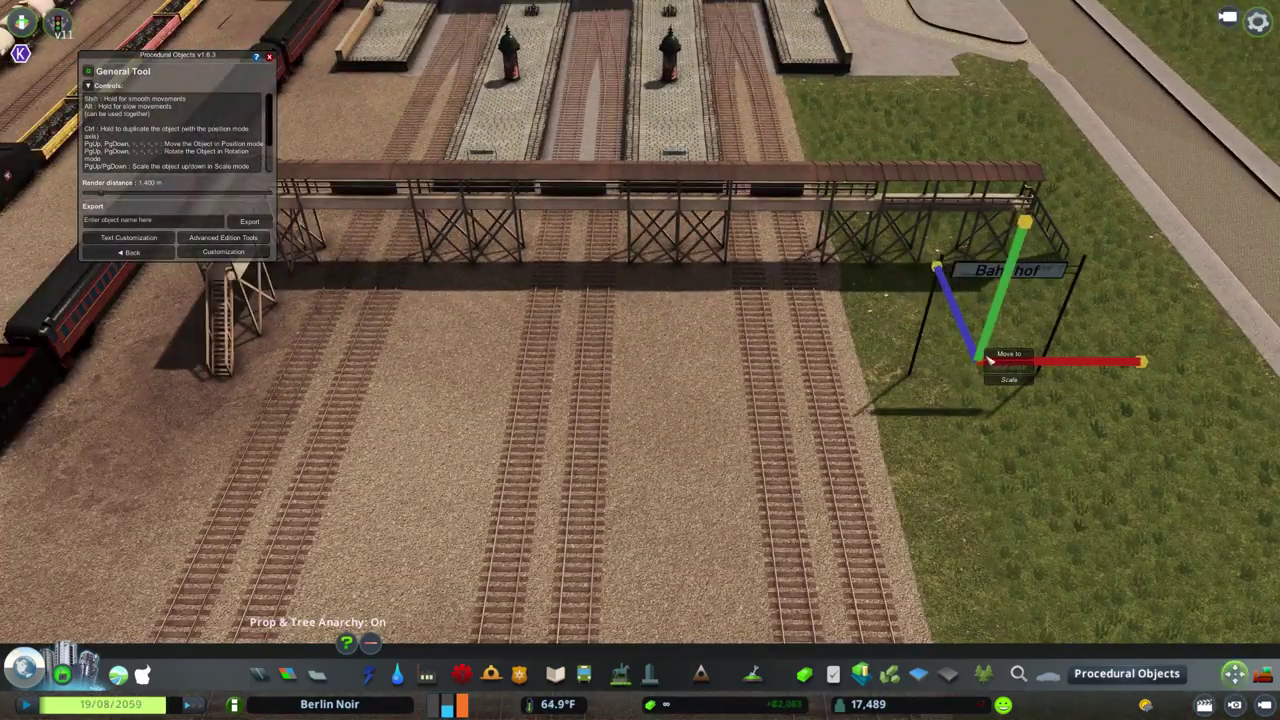
pyautogui.click(1005, 354)
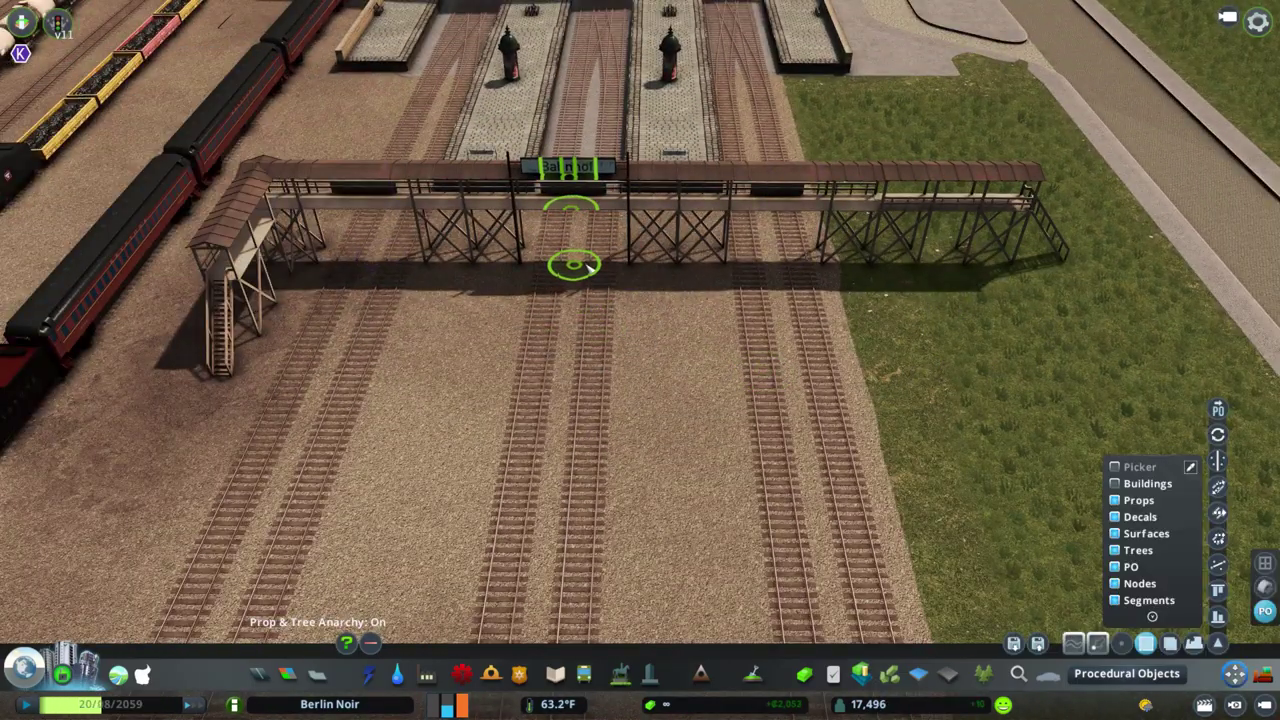
# Place a residential building on the empty grass lot, then delete the left-hand building
pyautogui.scroll(8, 600, 250)
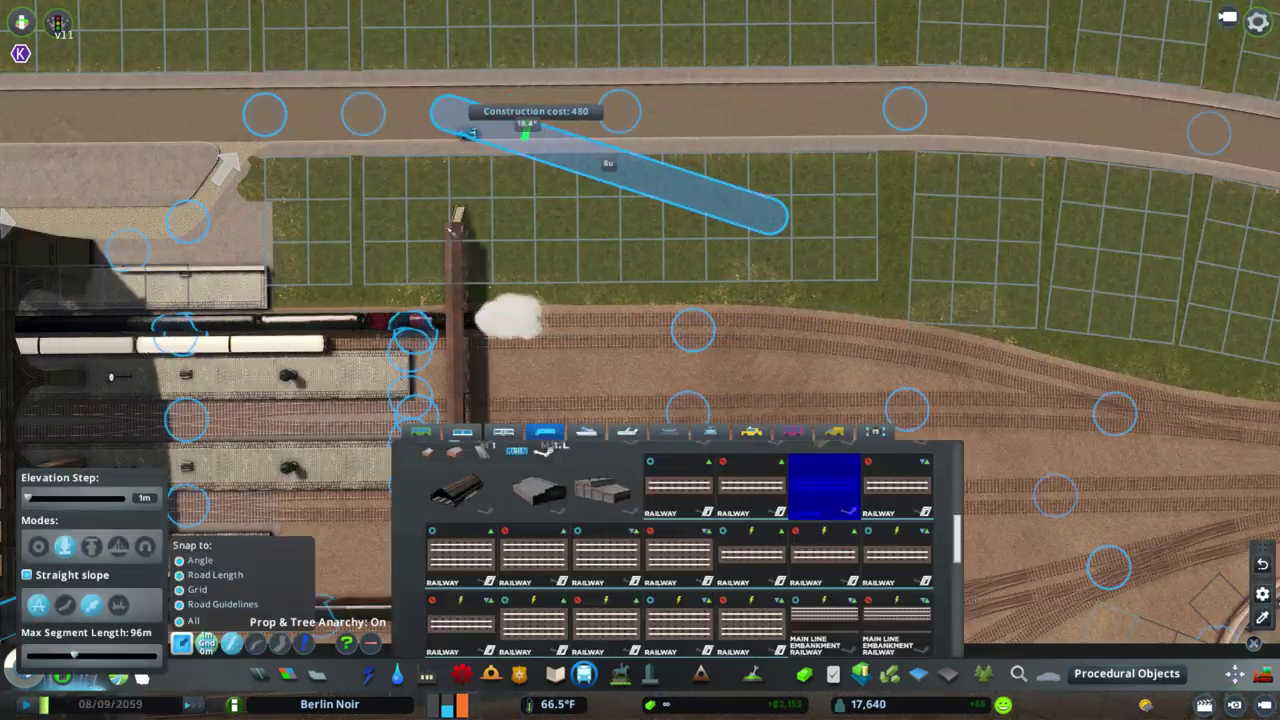
pyautogui.press('m')
pyautogui.scroll(3, 768, 298)
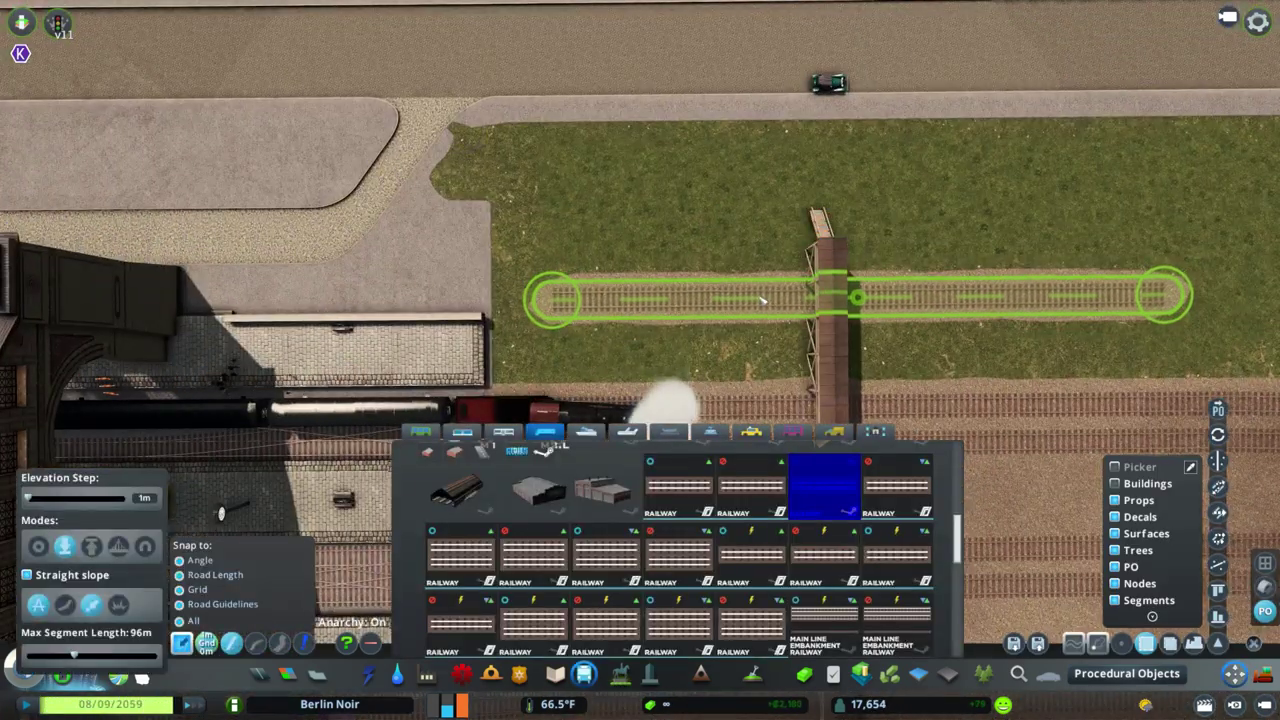
pyautogui.press('d')
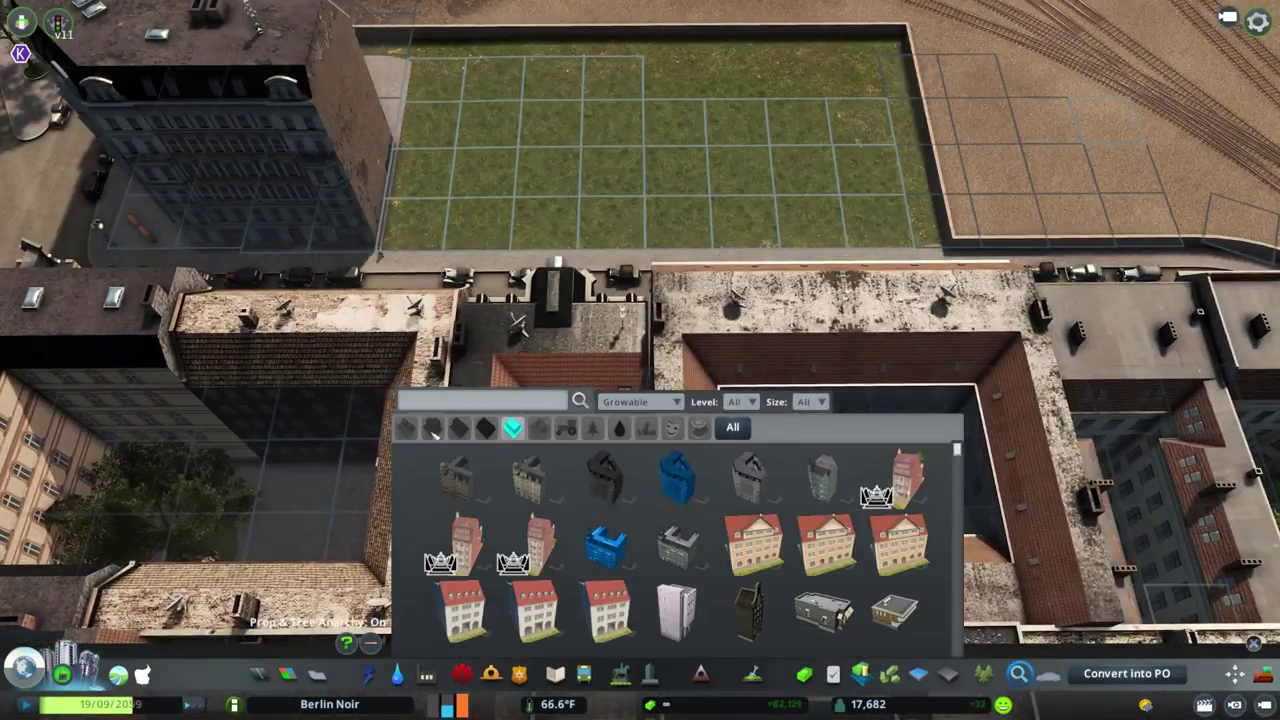
pyautogui.click(432, 427)
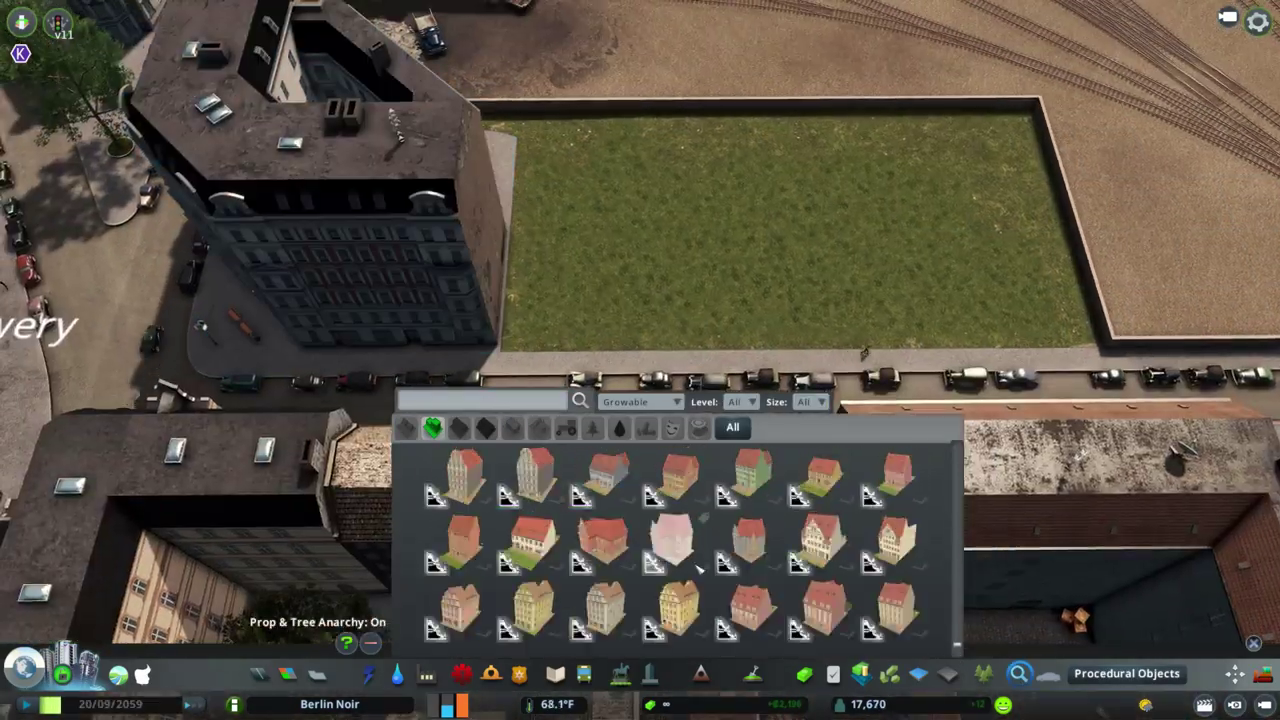
pyautogui.click(468, 495)
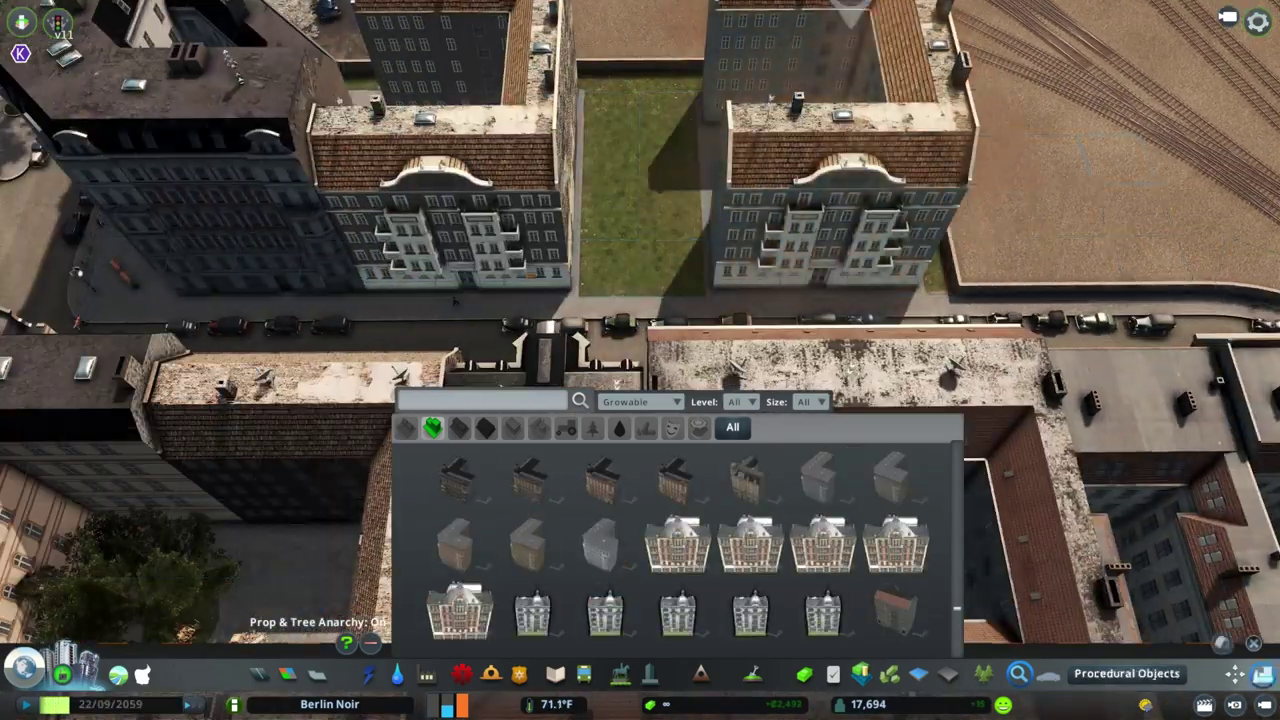
pyautogui.press('Delete')
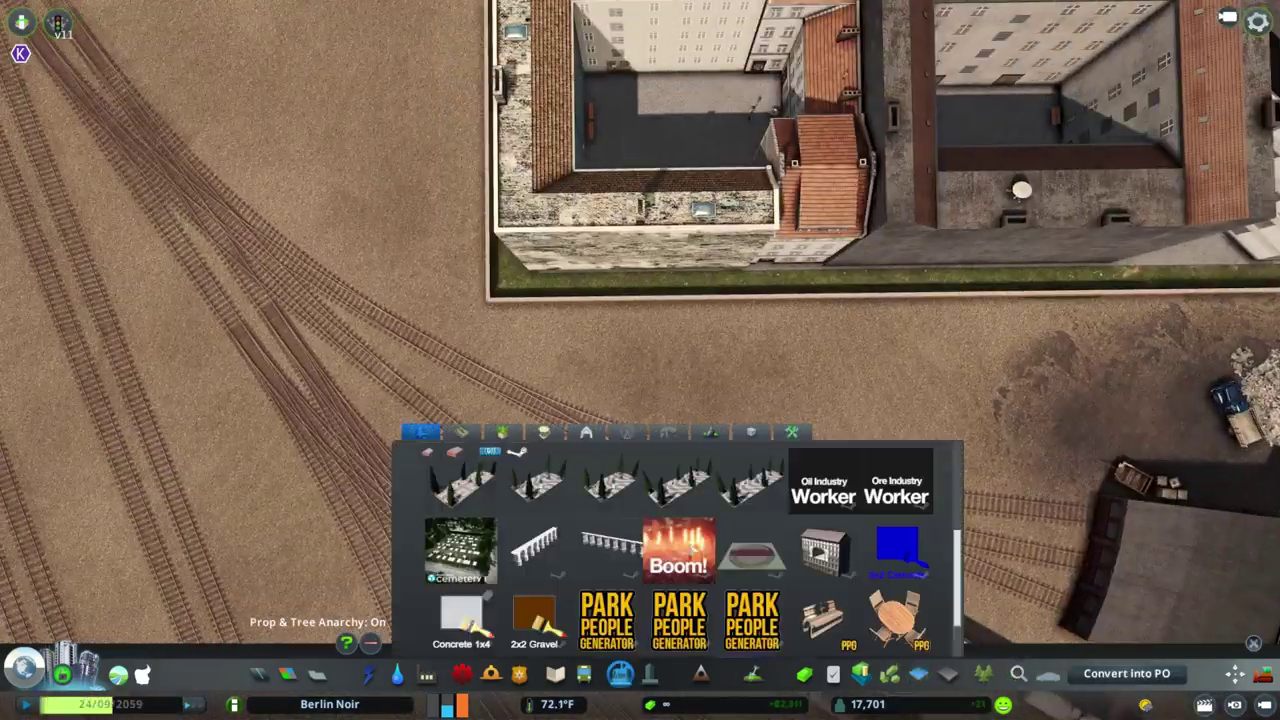
# Pan to the roadside, marquee-select a cluster of desert bushes, and copy it
pyautogui.press('a')
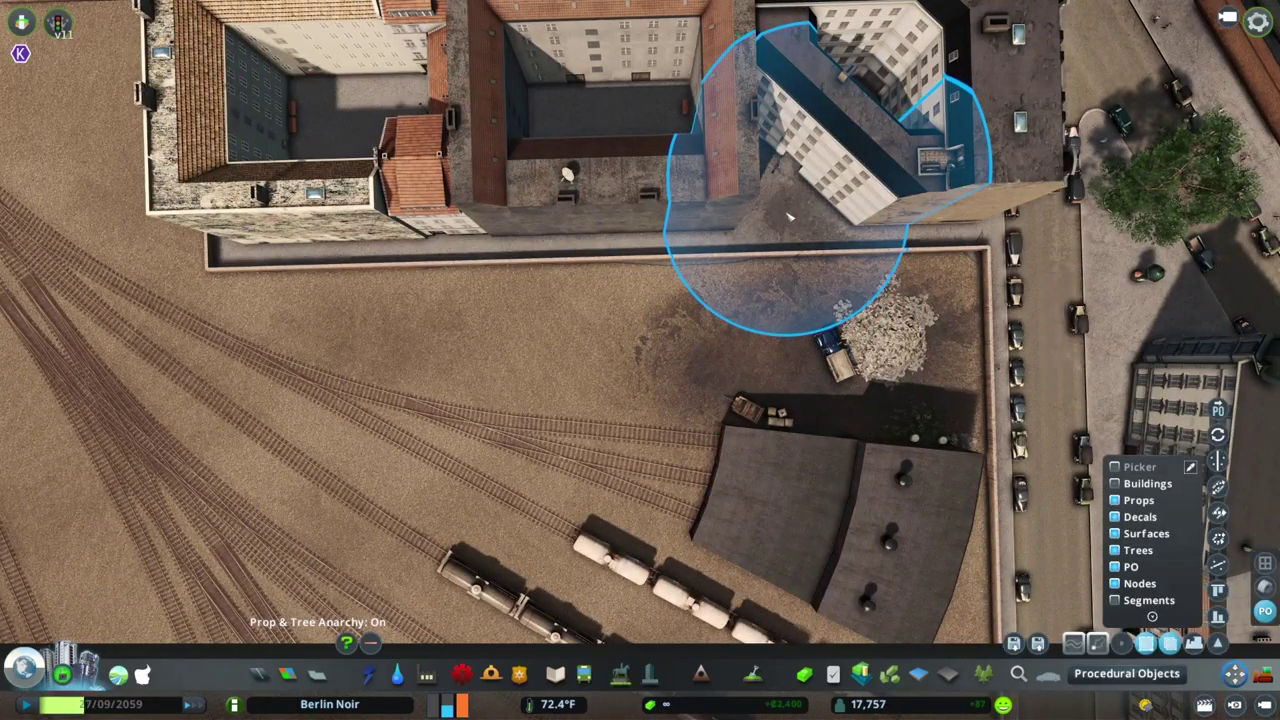
pyautogui.scroll(-3, 728, 234)
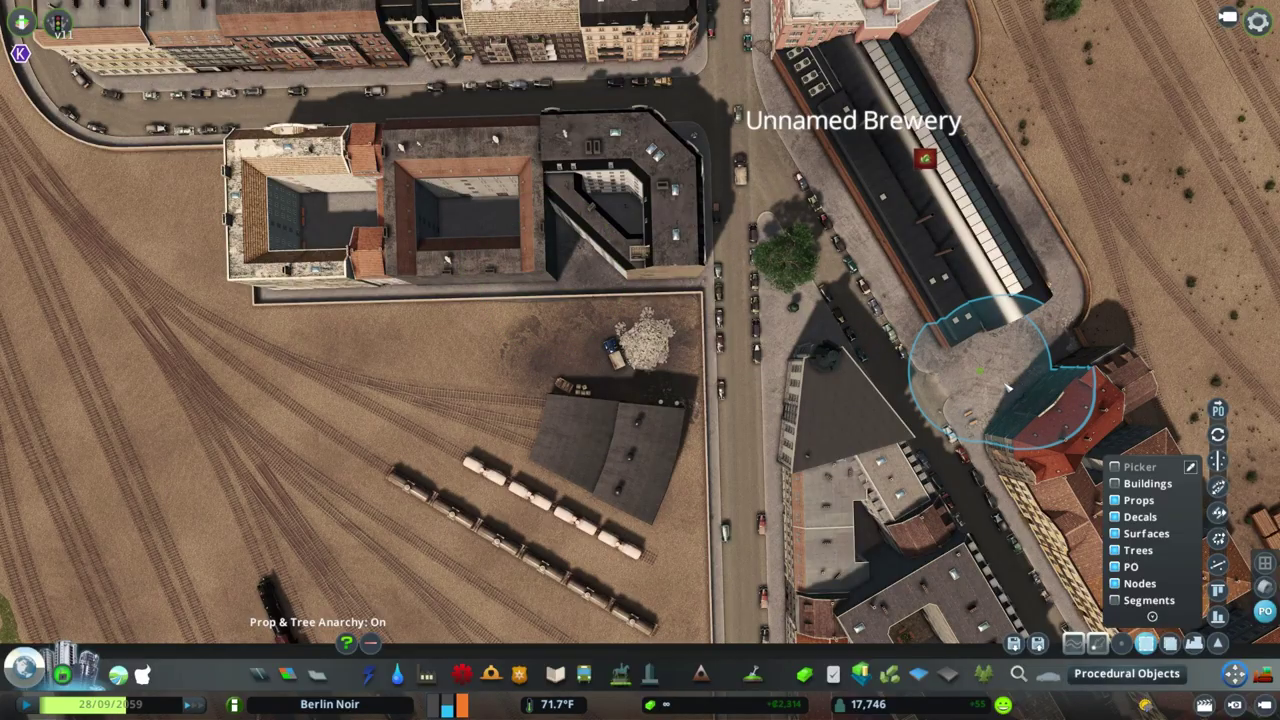
pyautogui.press('a')
pyautogui.press('w')
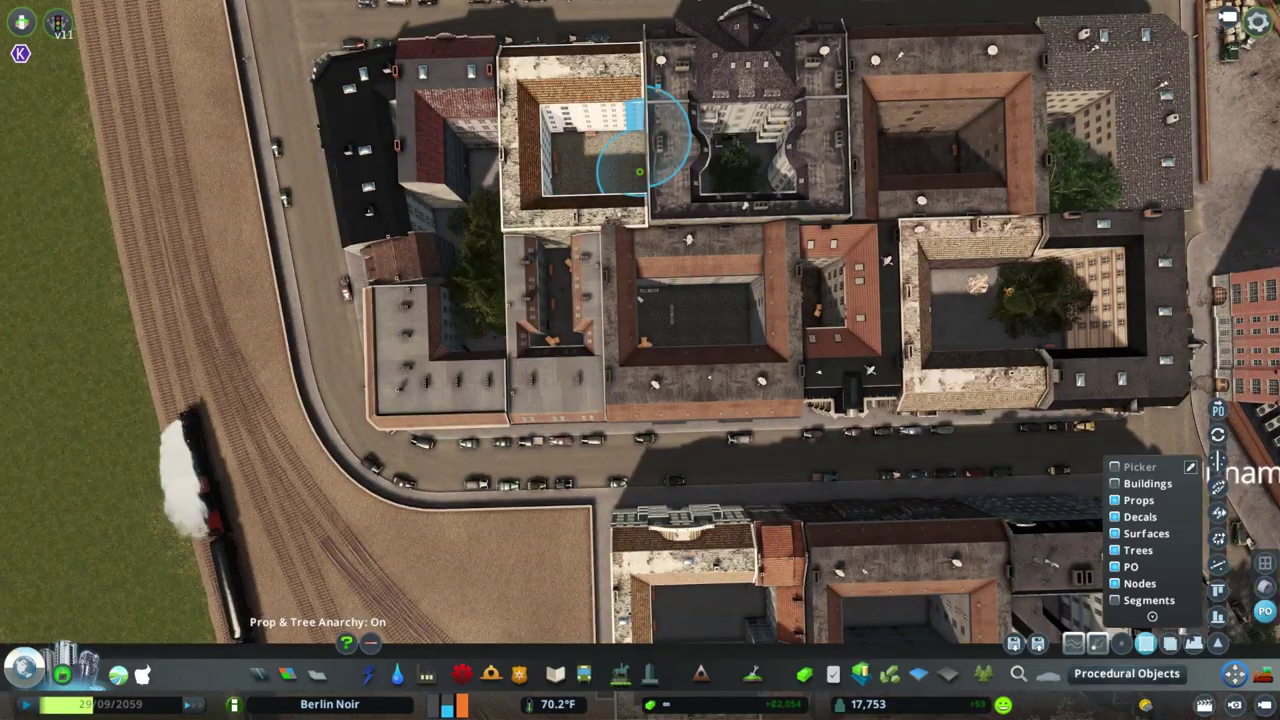
pyautogui.scroll(3, 585, 428)
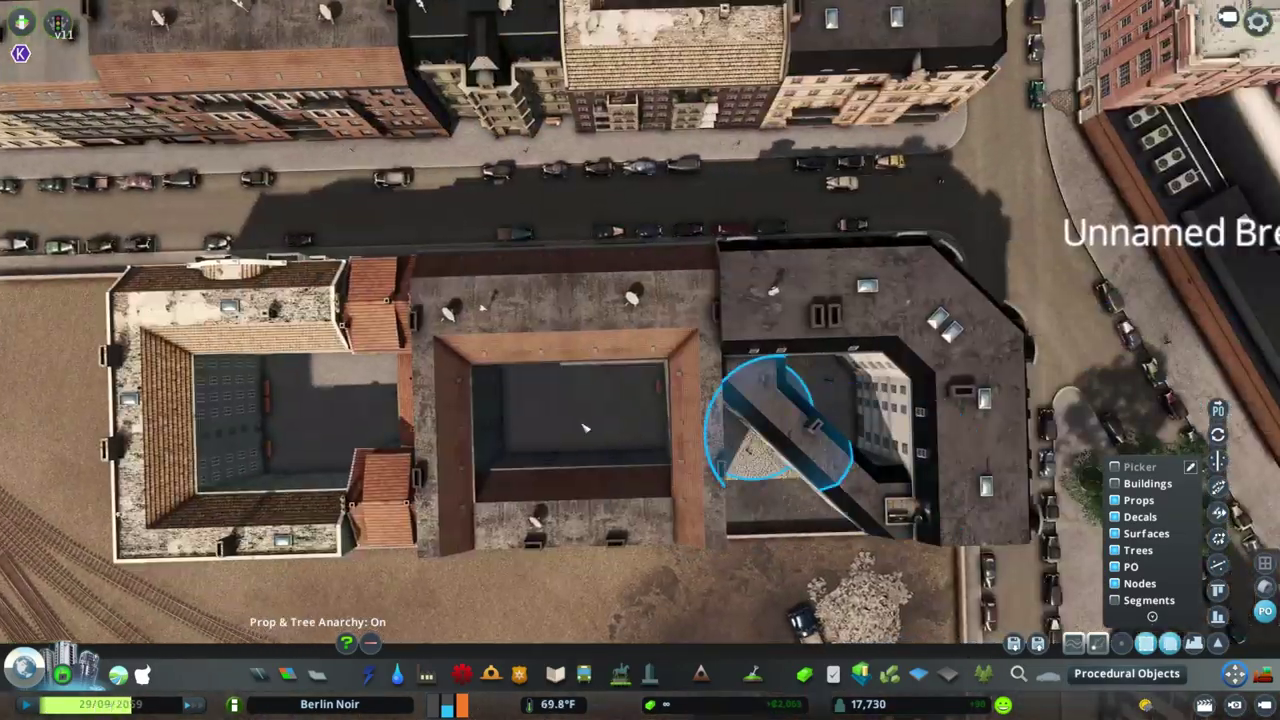
pyautogui.press('d')
pyautogui.press('s')
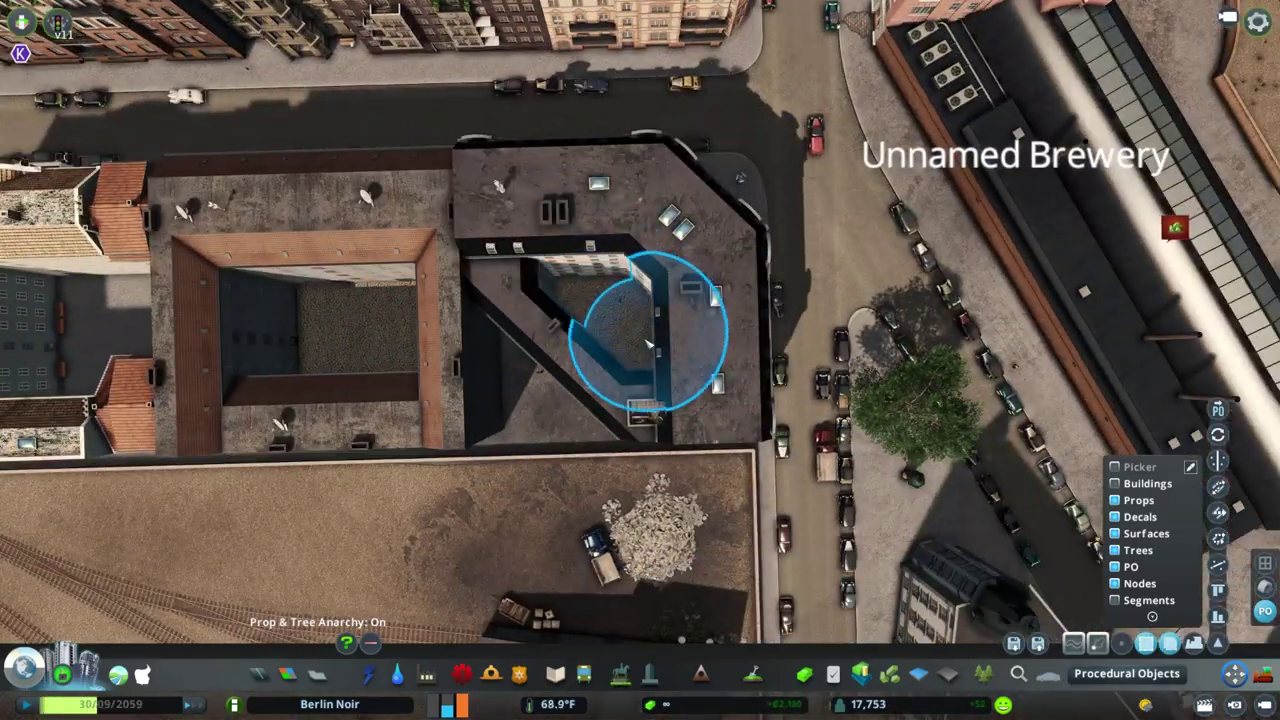
pyautogui.scroll(-3, 686, 362)
pyautogui.press('a')
pyautogui.press('w')
pyautogui.scroll(3, 616, 353)
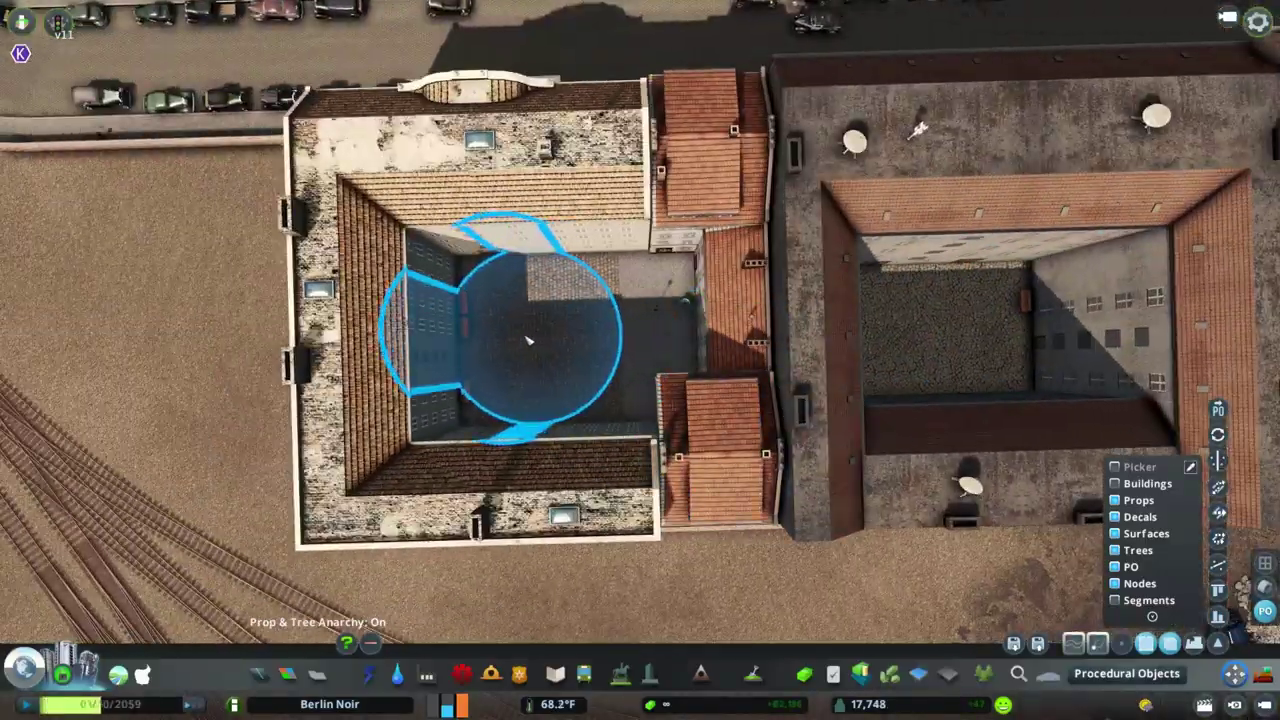
pyautogui.scroll(-6, 582, 337)
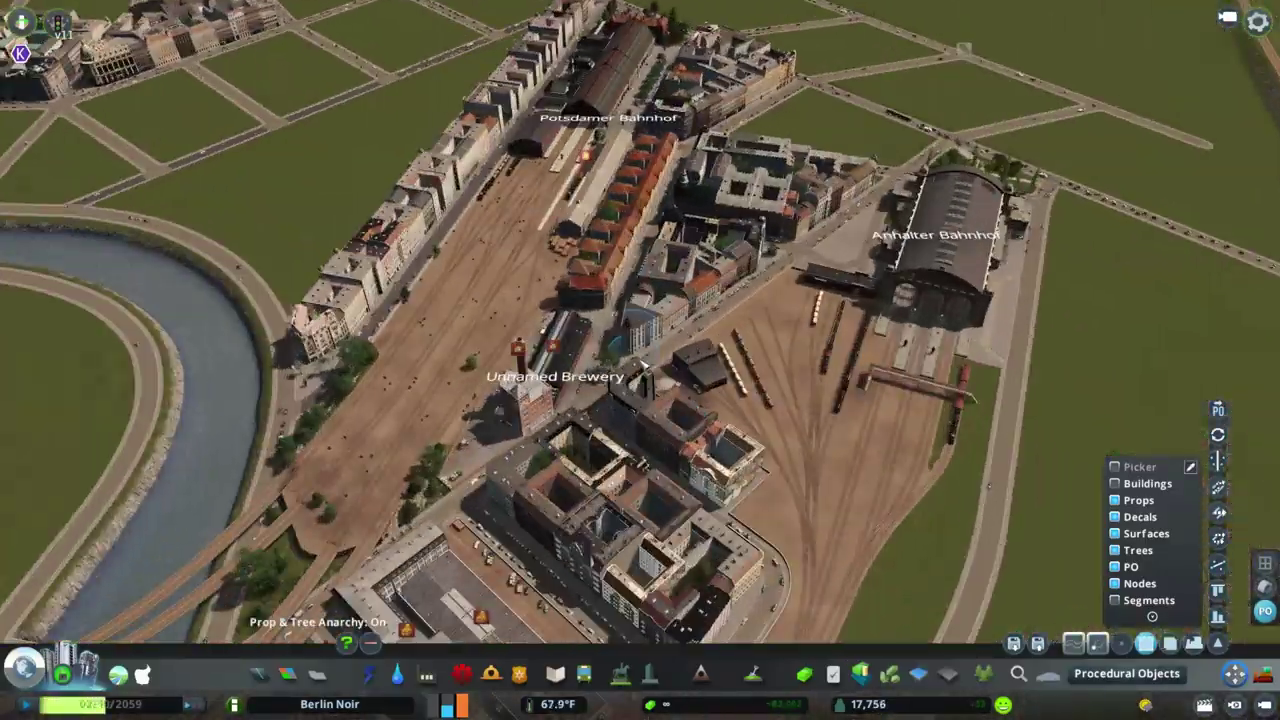
pyautogui.scroll(8, 640, 323)
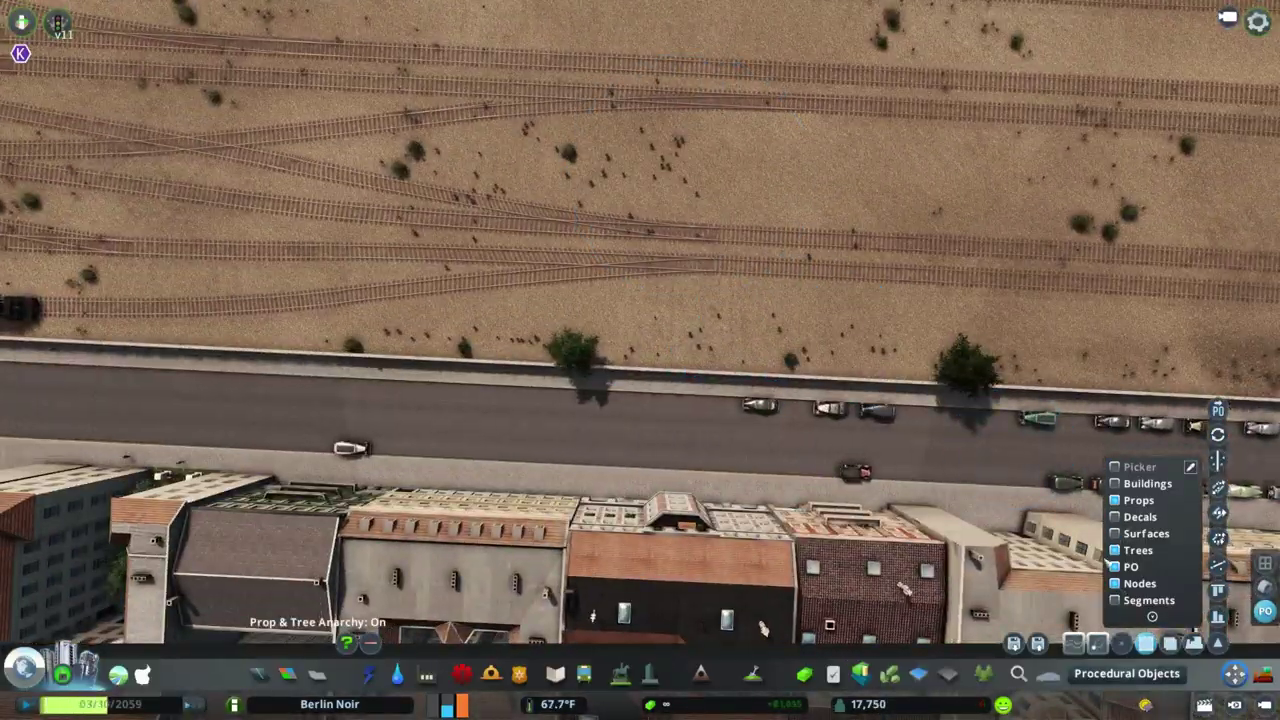
pyautogui.moveTo(437, 86); pyautogui.dragTo(791, 240)
pyautogui.hotkey('ctrl', 'c')
# Paste the desert bush cluster at several spots across the rail yard
pyautogui.scroll(-5, 640, 330)
pyautogui.scroll(4, 472, 242)
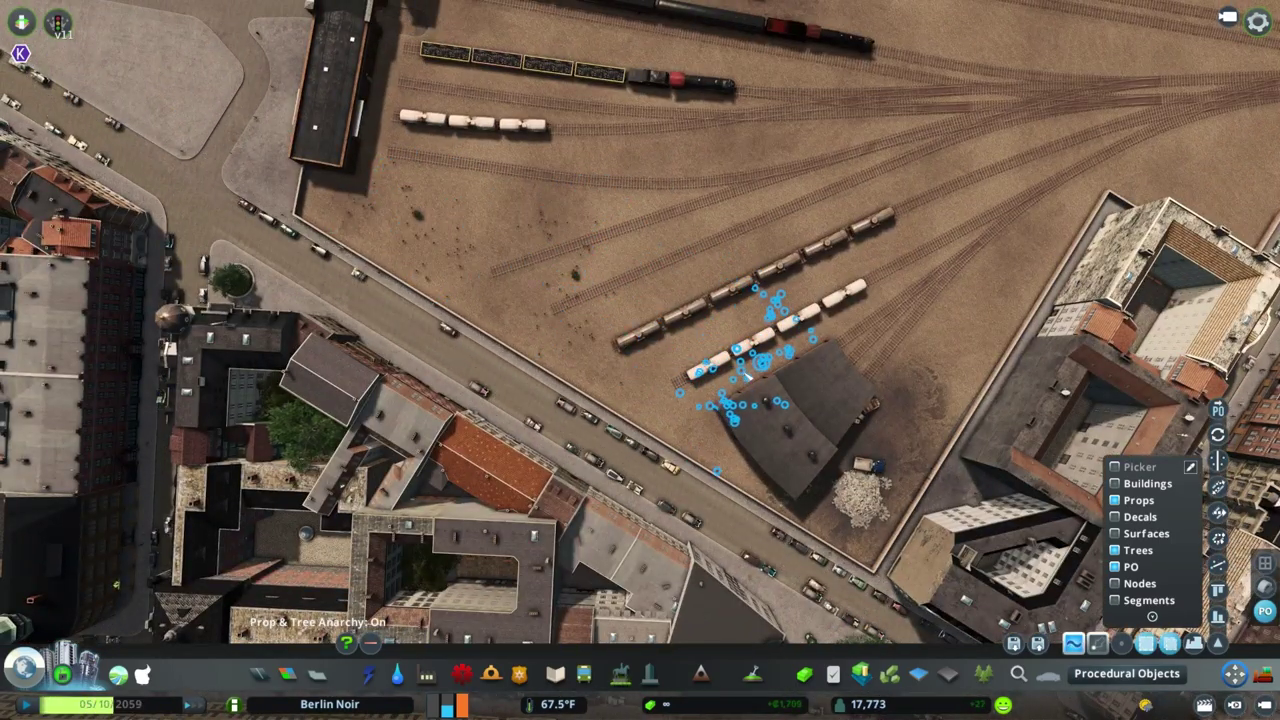
pyautogui.press('w')
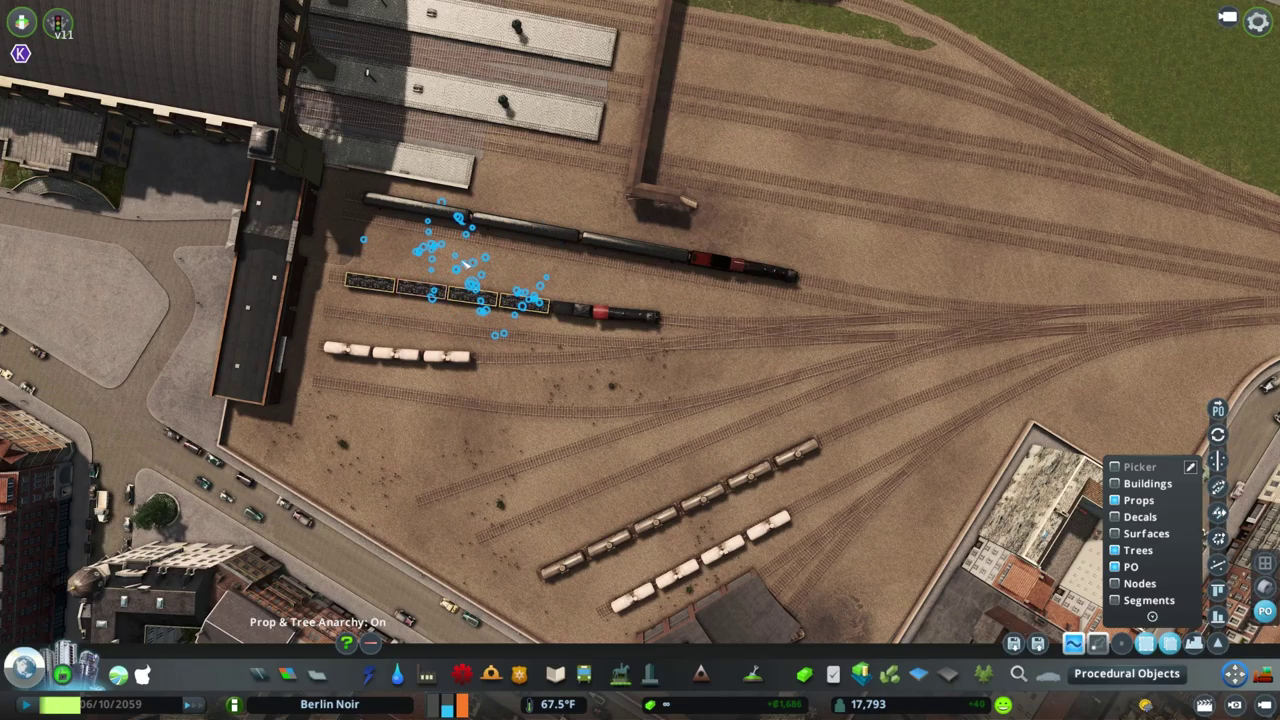
pyautogui.hotkey('s', 'd')
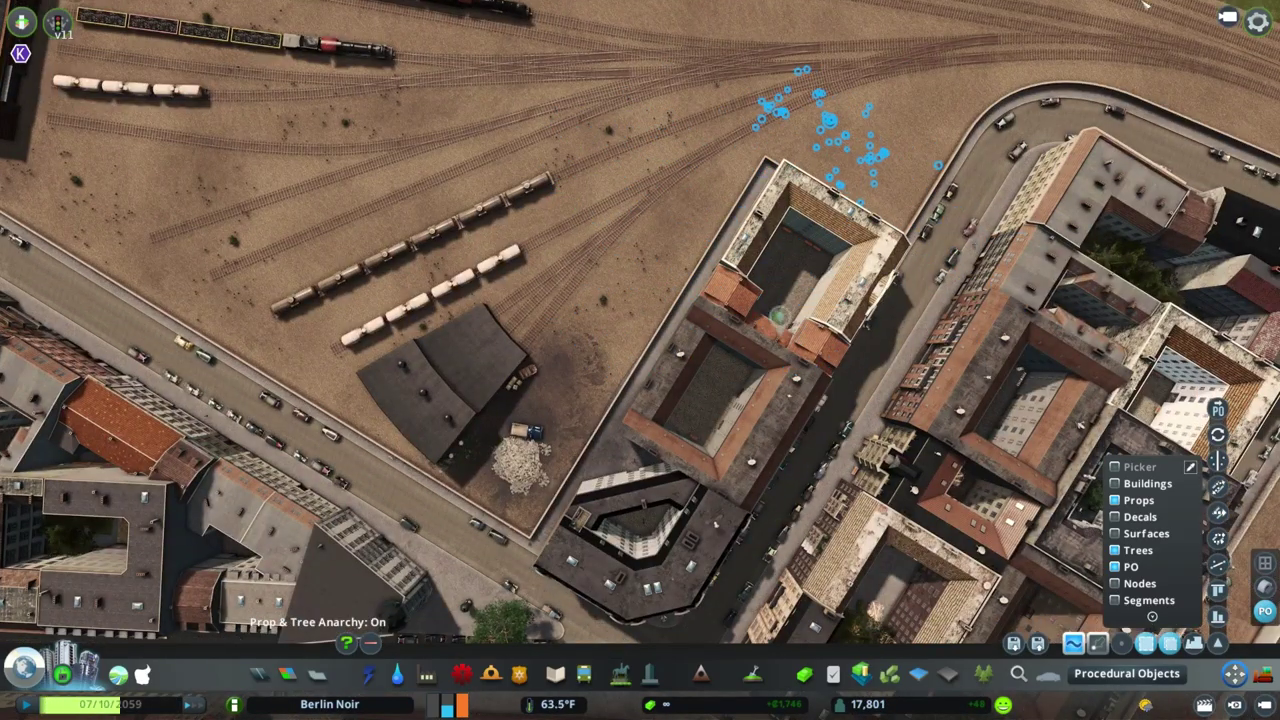
pyautogui.hotkey('w', 'd')
pyautogui.hotkey('w', 'a')
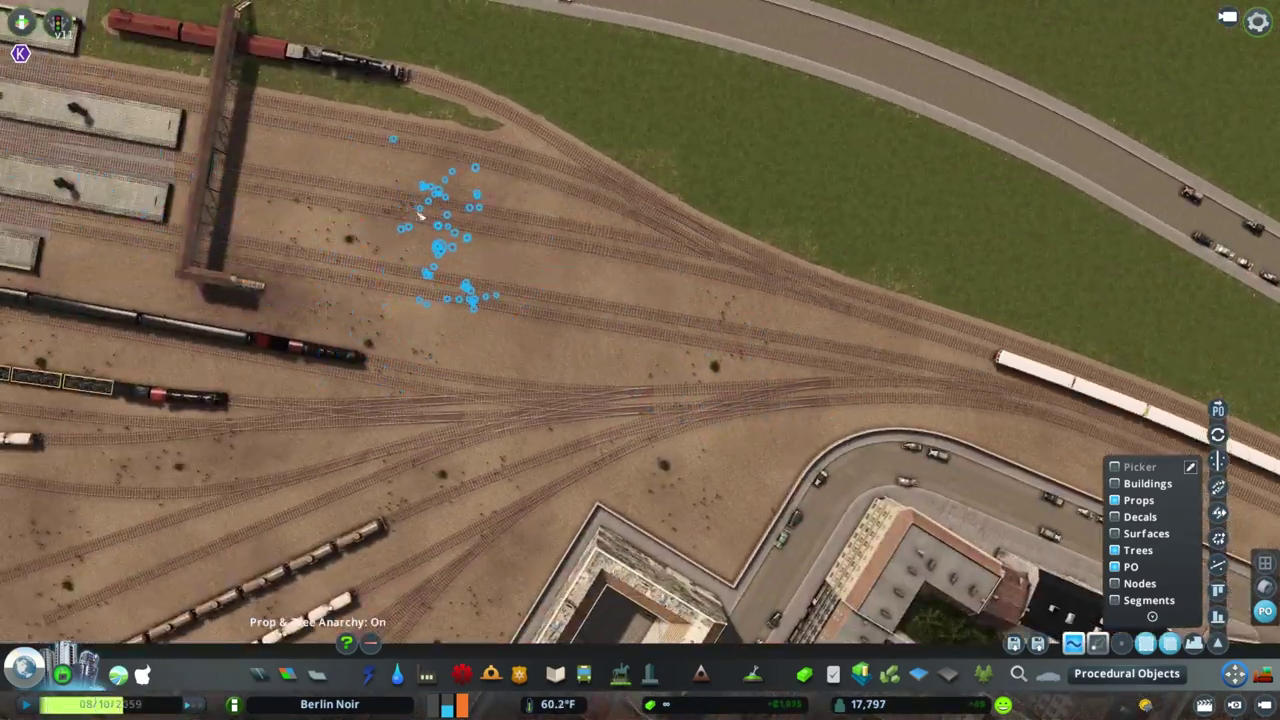
pyautogui.press('a')
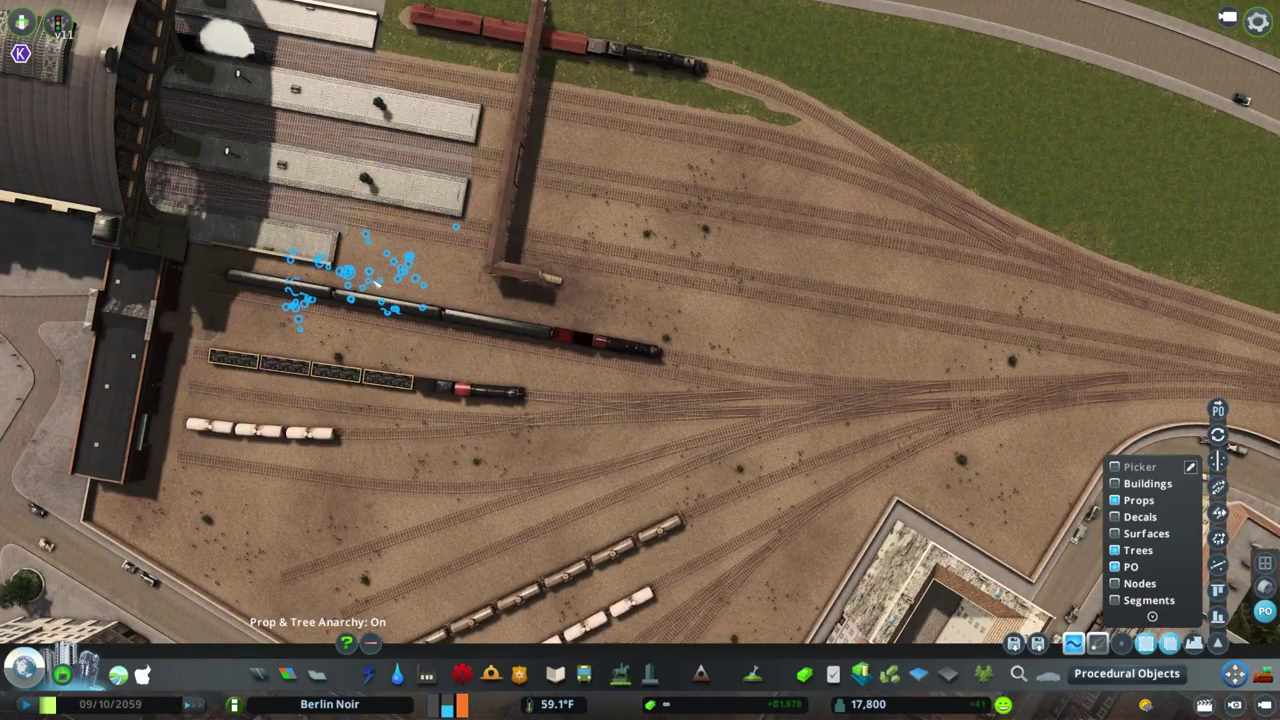
pyautogui.hotkey('s', 'd')
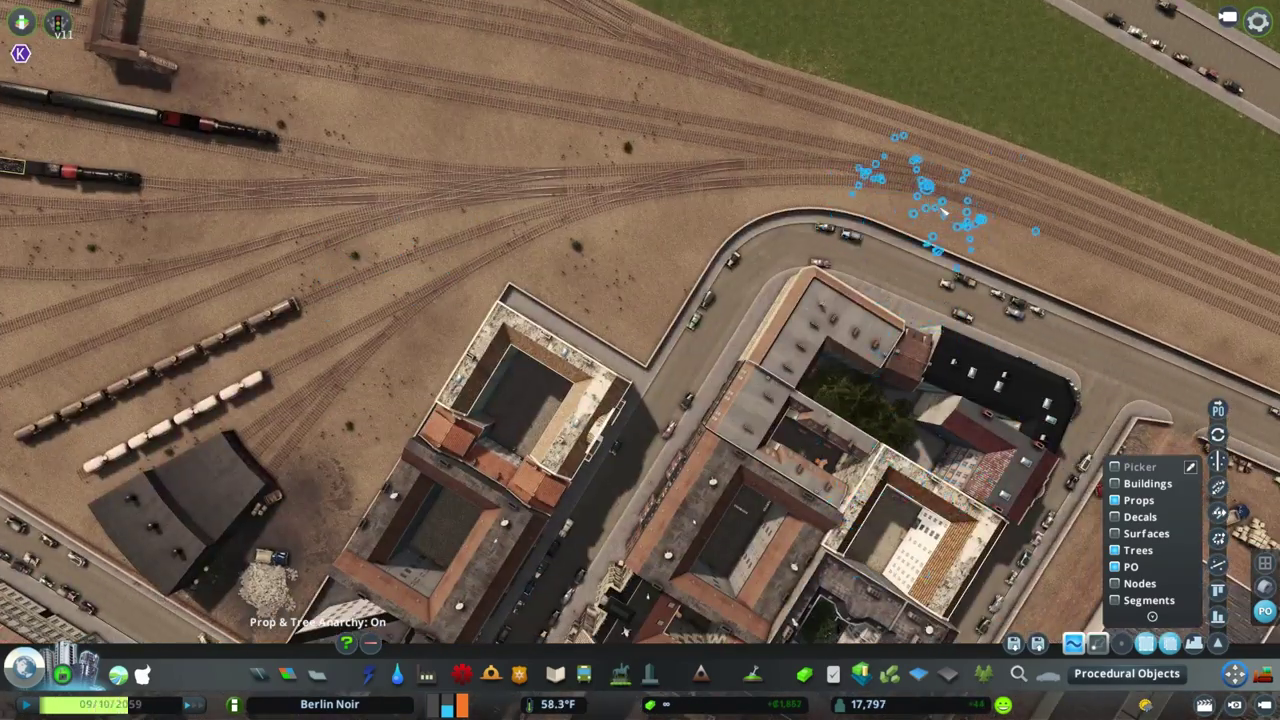
pyautogui.press('a')
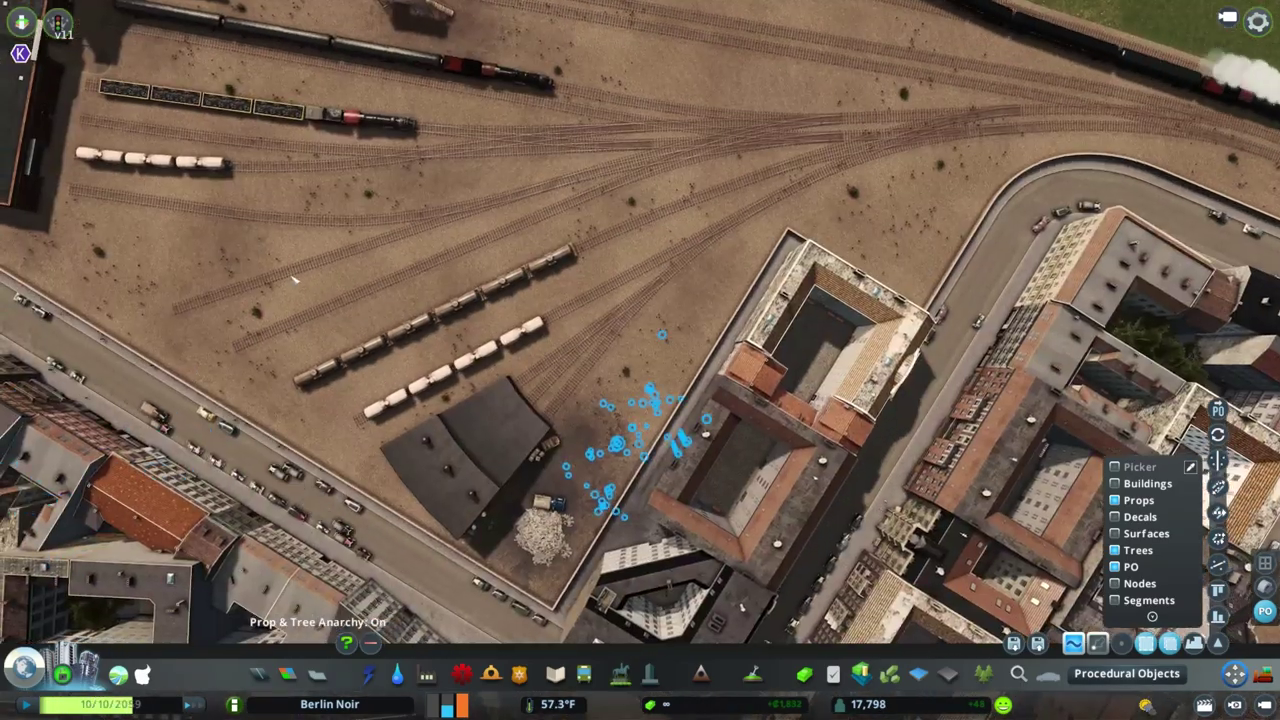
pyautogui.press('a')
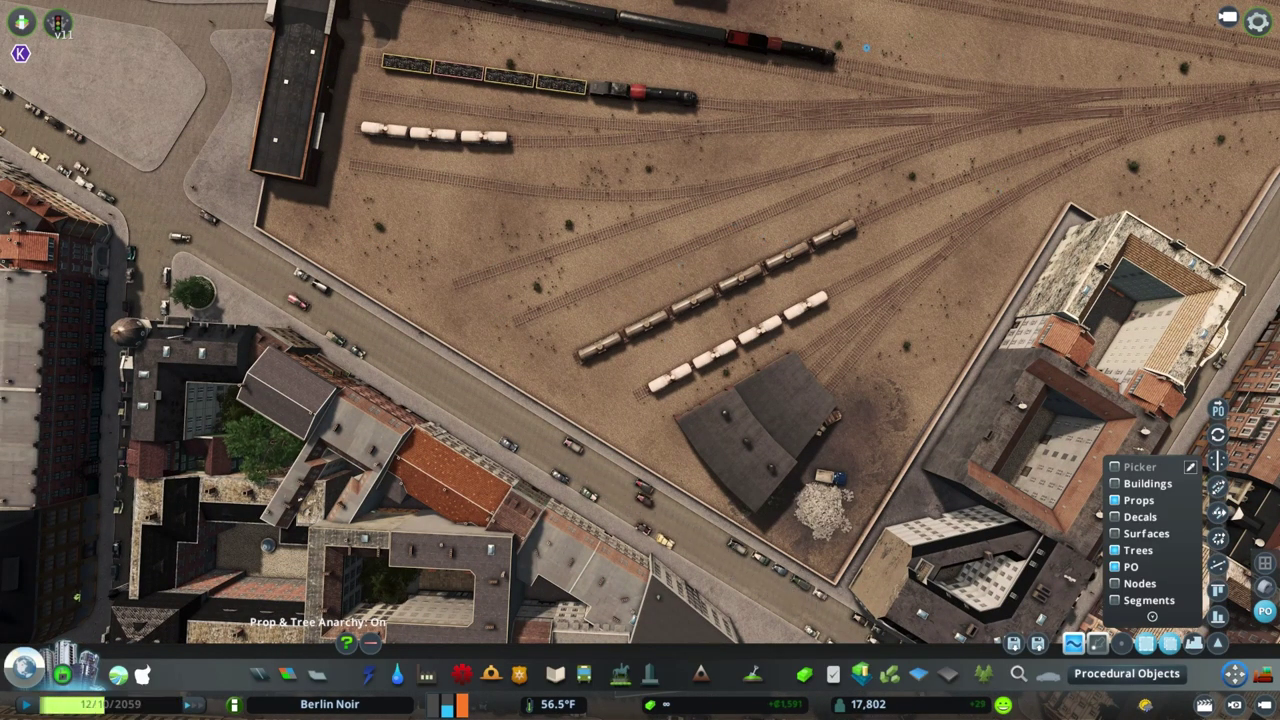
pyautogui.hotkey('w', 'd')
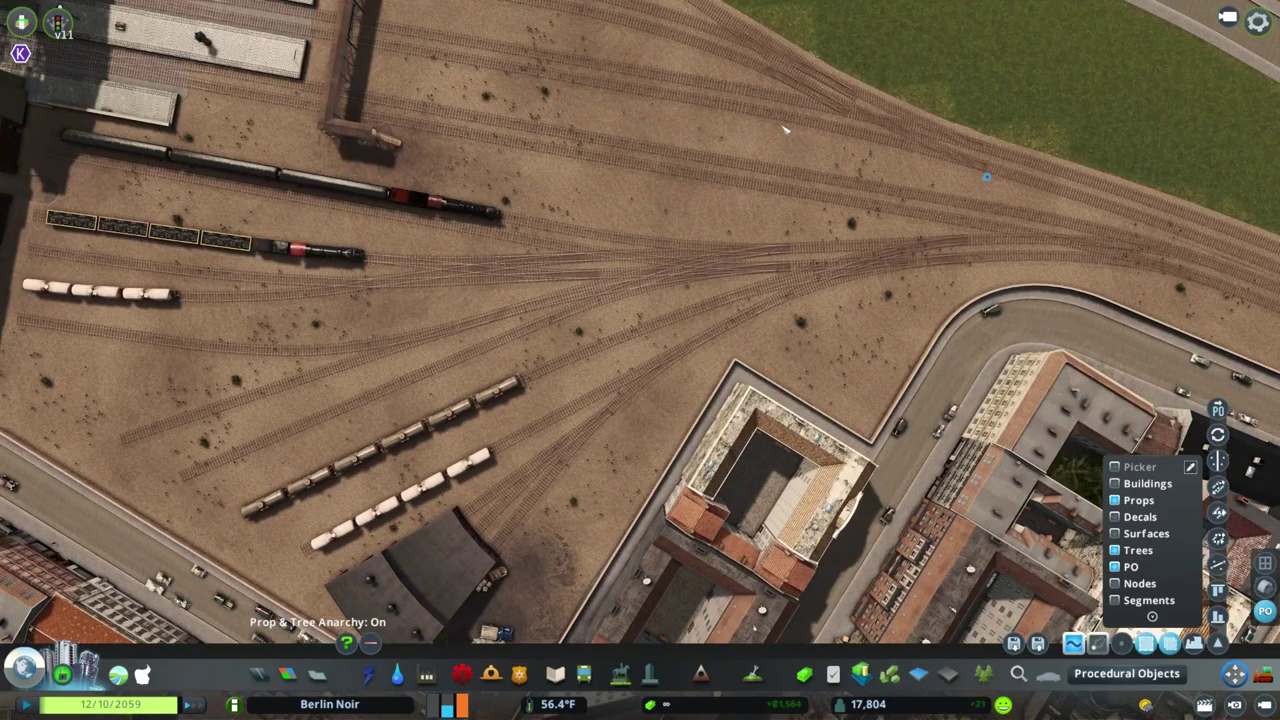
pyautogui.hotkey('w', 'a')
# Remove the stray straight track piece and select the curved siding by the red train
pyautogui.scroll(5, 400, 290)
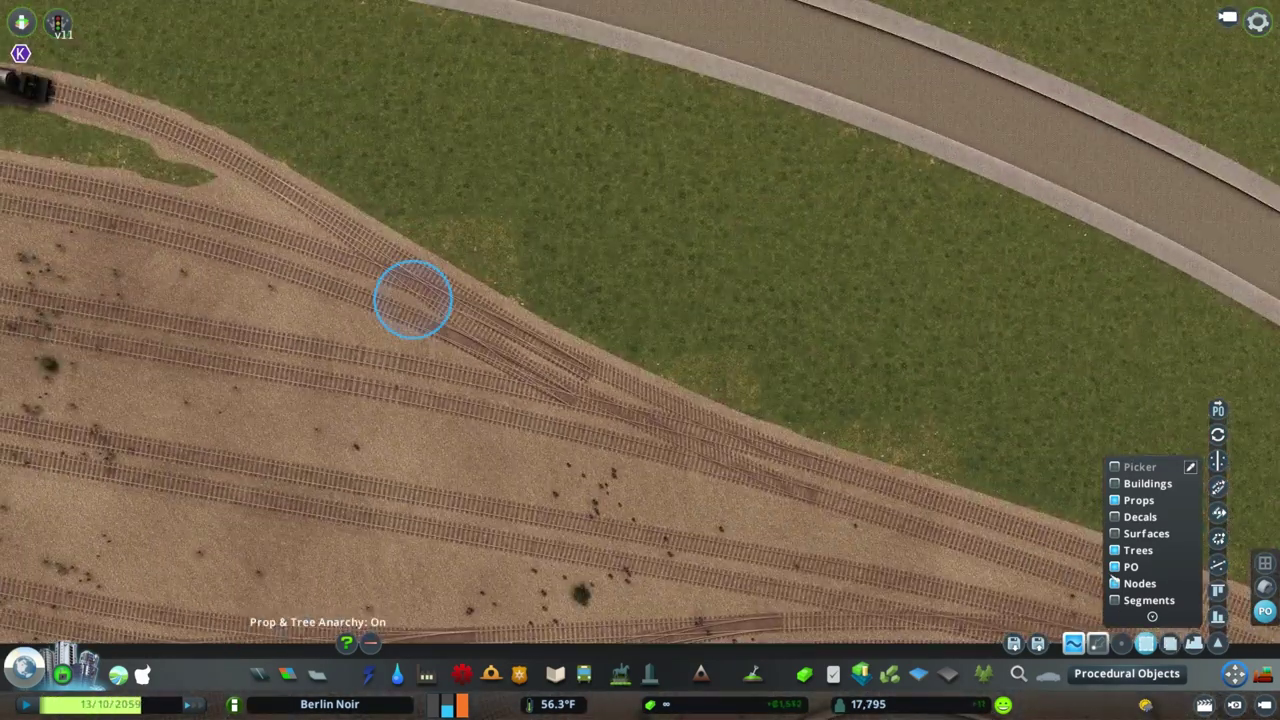
pyautogui.scroll(-2, 533, 290)
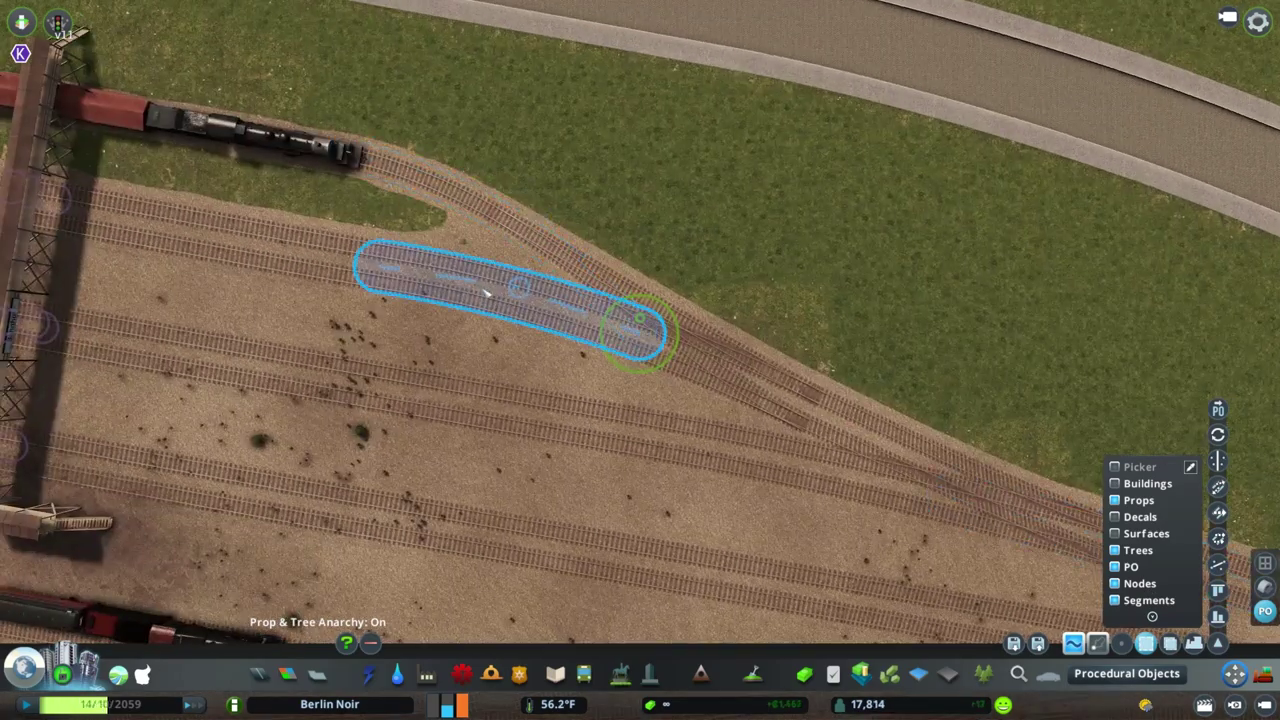
pyautogui.moveTo(486, 292); pyautogui.dragTo(634, 334)
pyautogui.hotkey('ctrl', 'z')
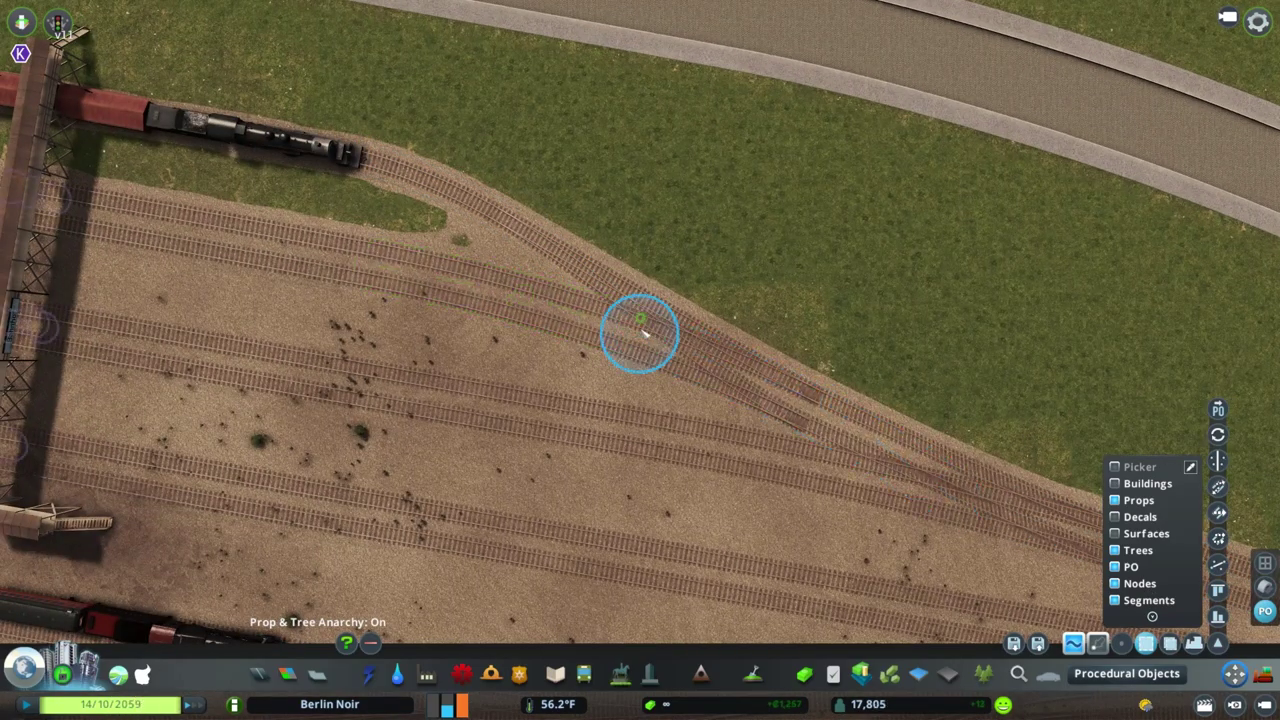
pyautogui.click(519, 218)
pyautogui.scroll(-3, 786, 306)
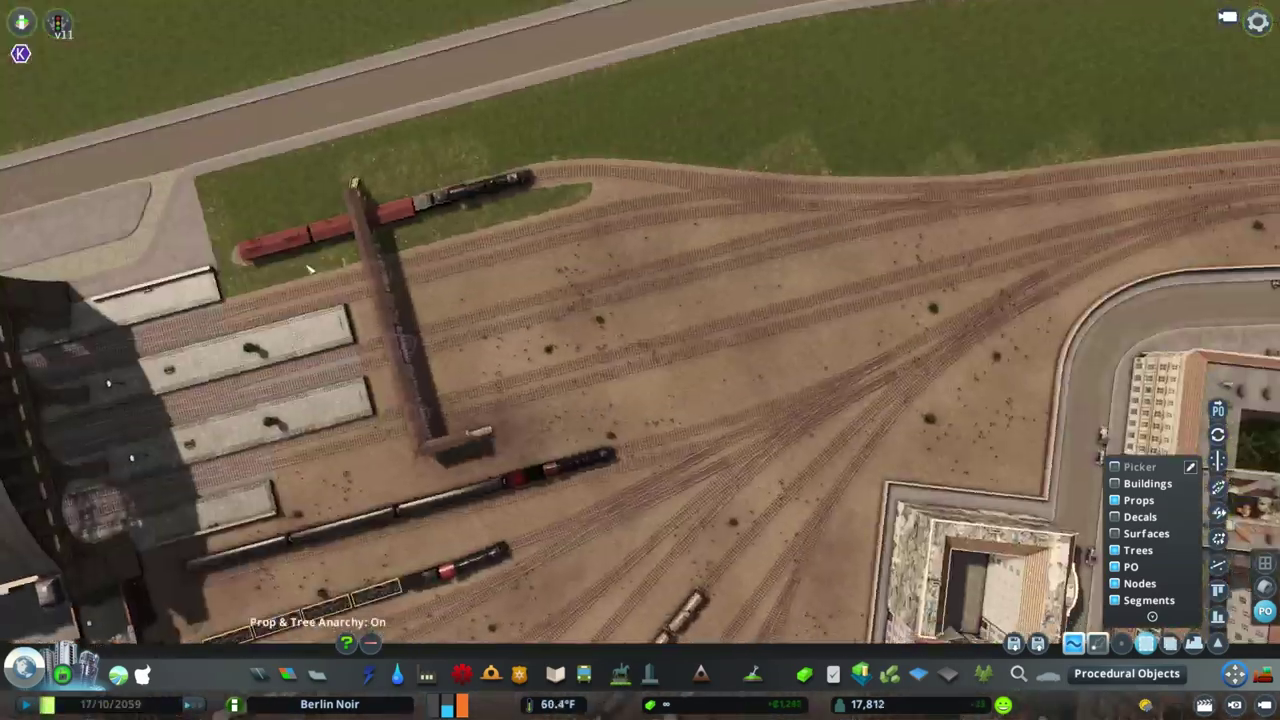
pyautogui.click(918, 673)
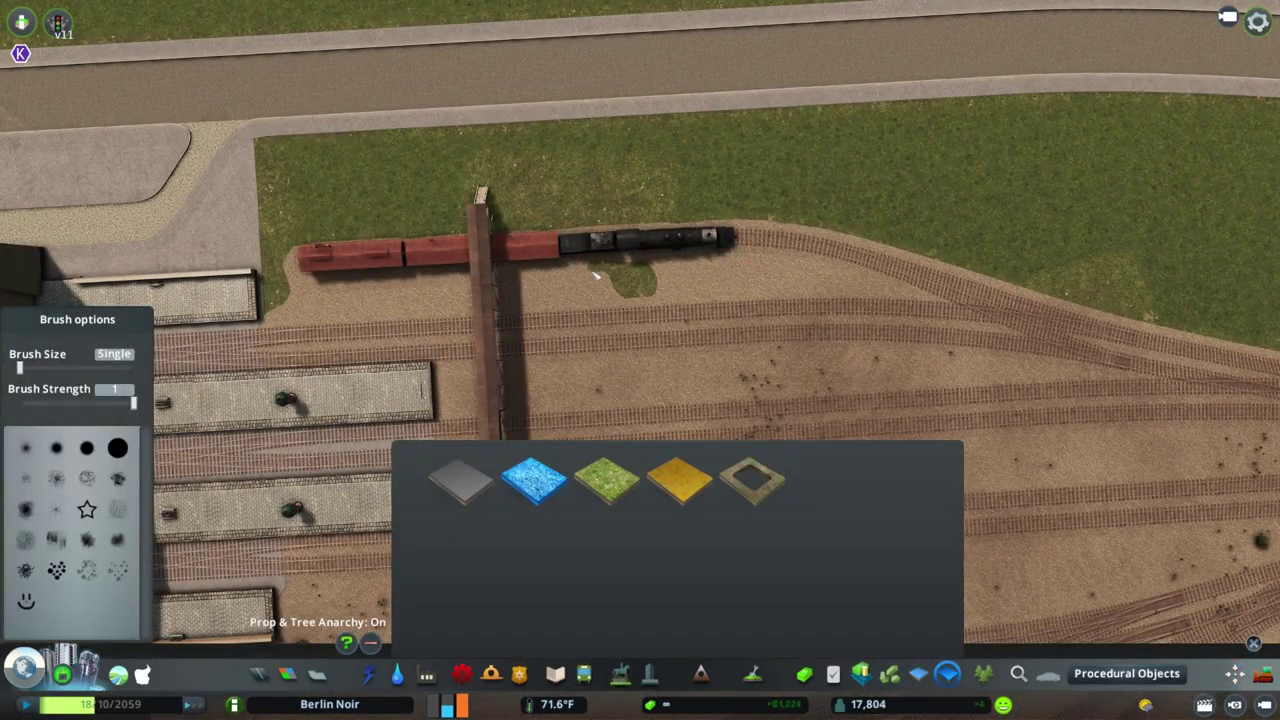
pyautogui.scroll(-2, 620, 272)
pyautogui.press('m')
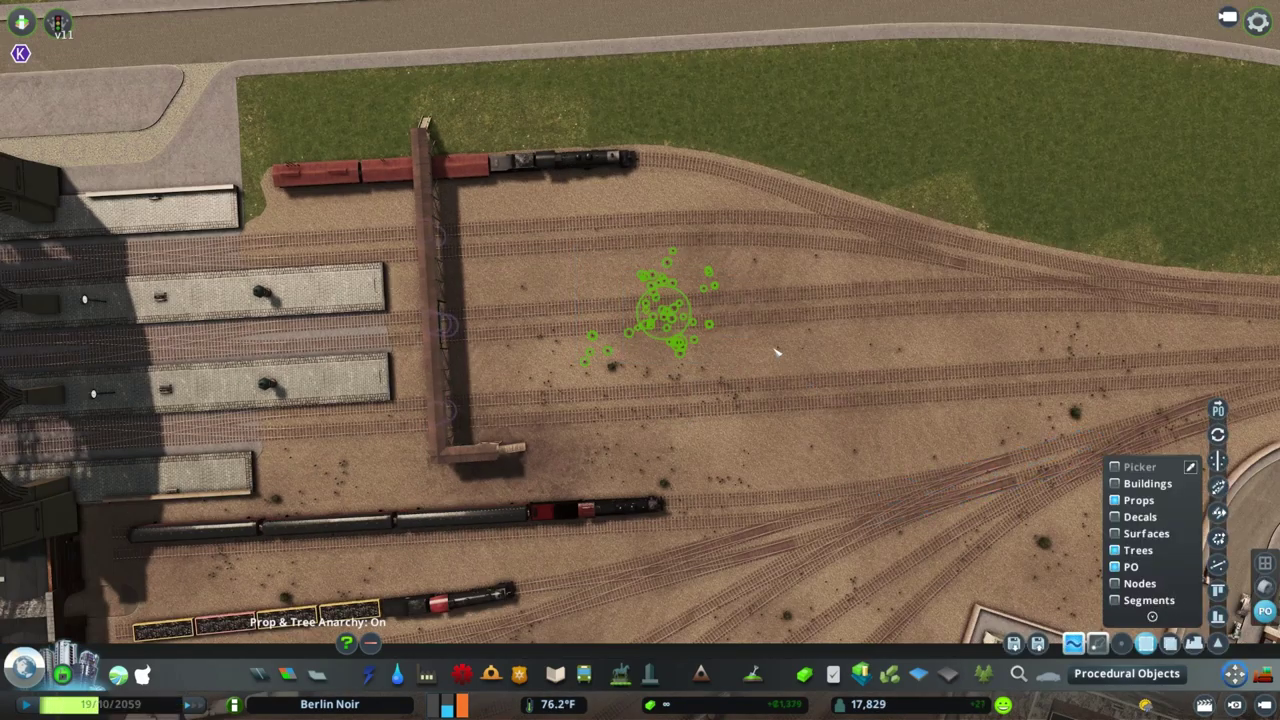
pyautogui.press('s')
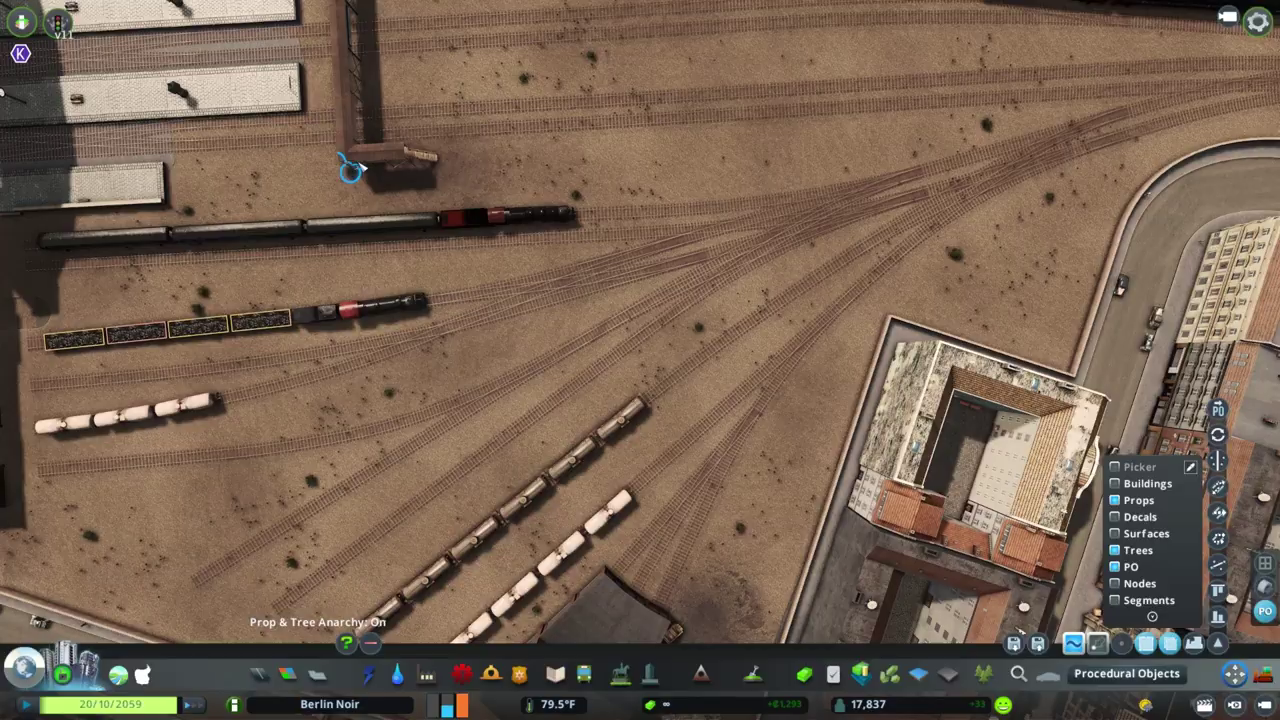
pyautogui.scroll(5, 350, 170)
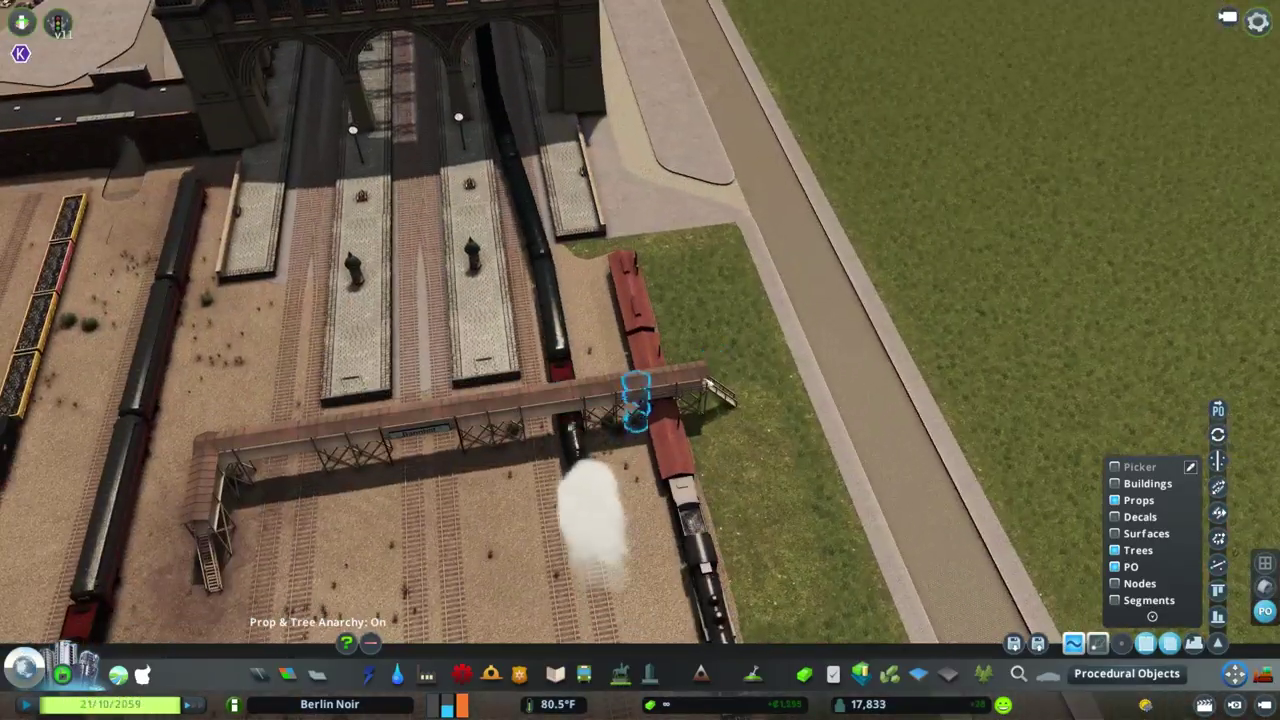
pyautogui.press('s')
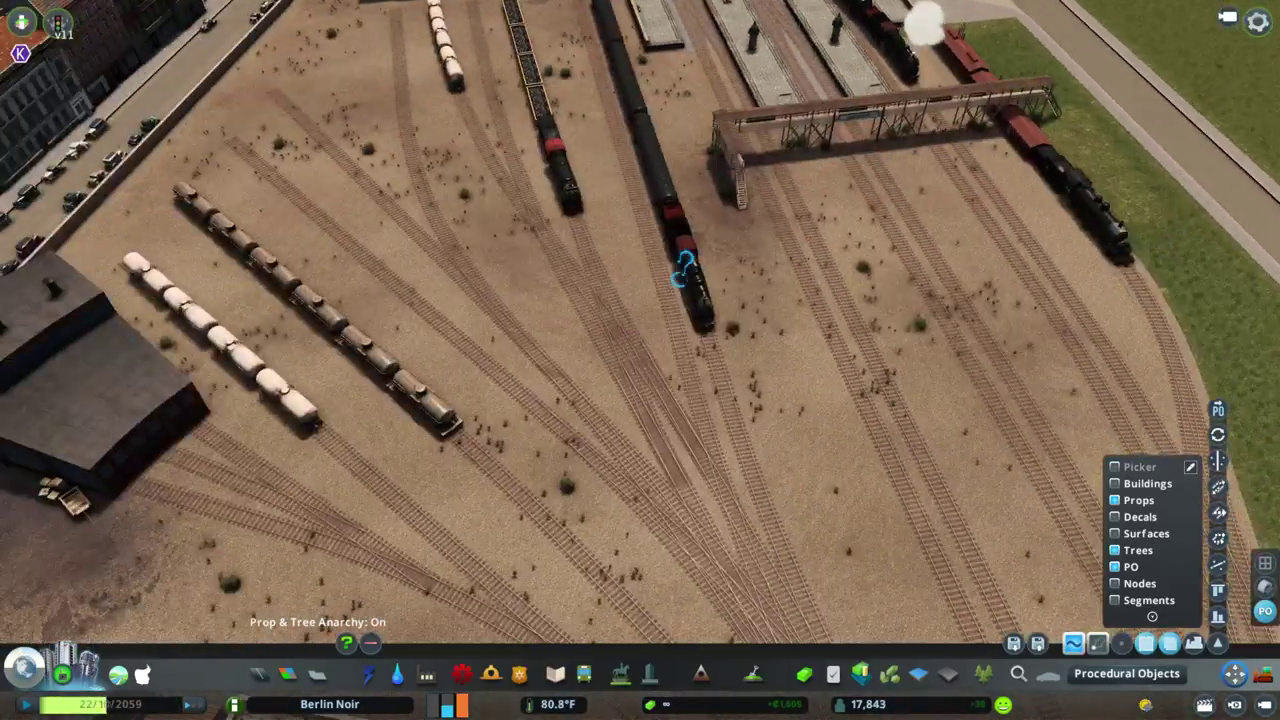
pyautogui.press('s')
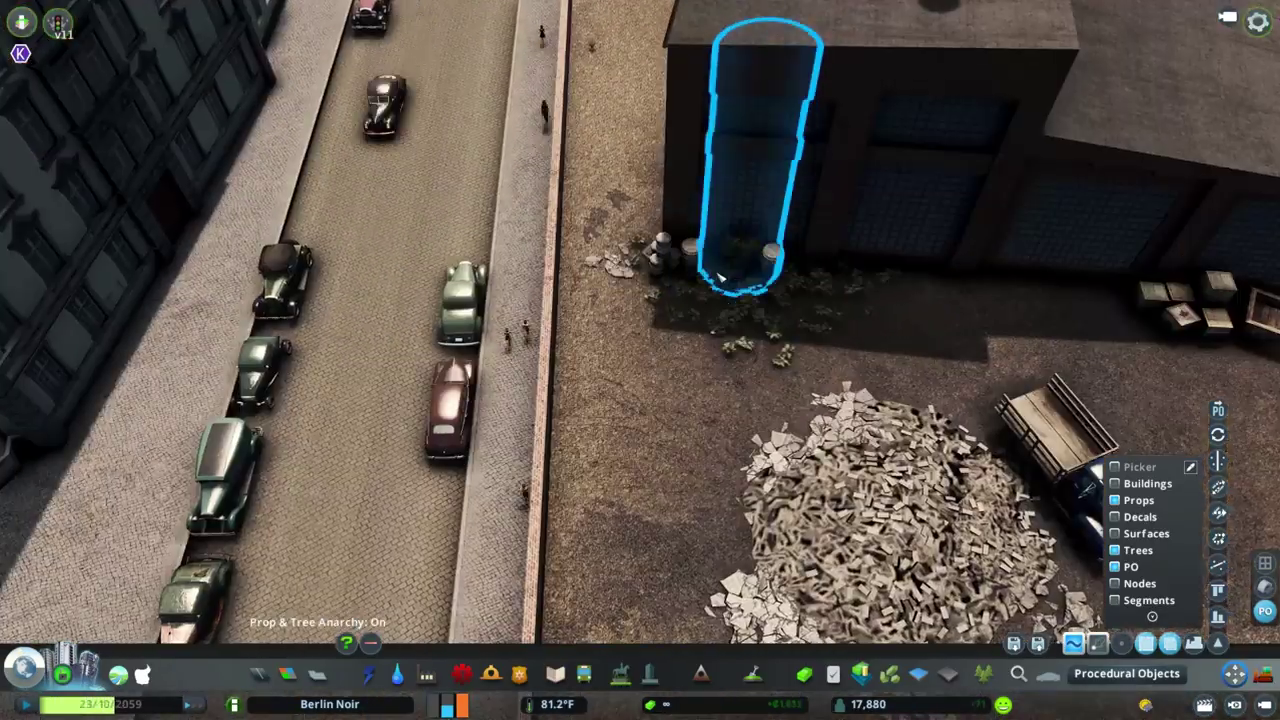
pyautogui.scroll(-5, 290, 355)
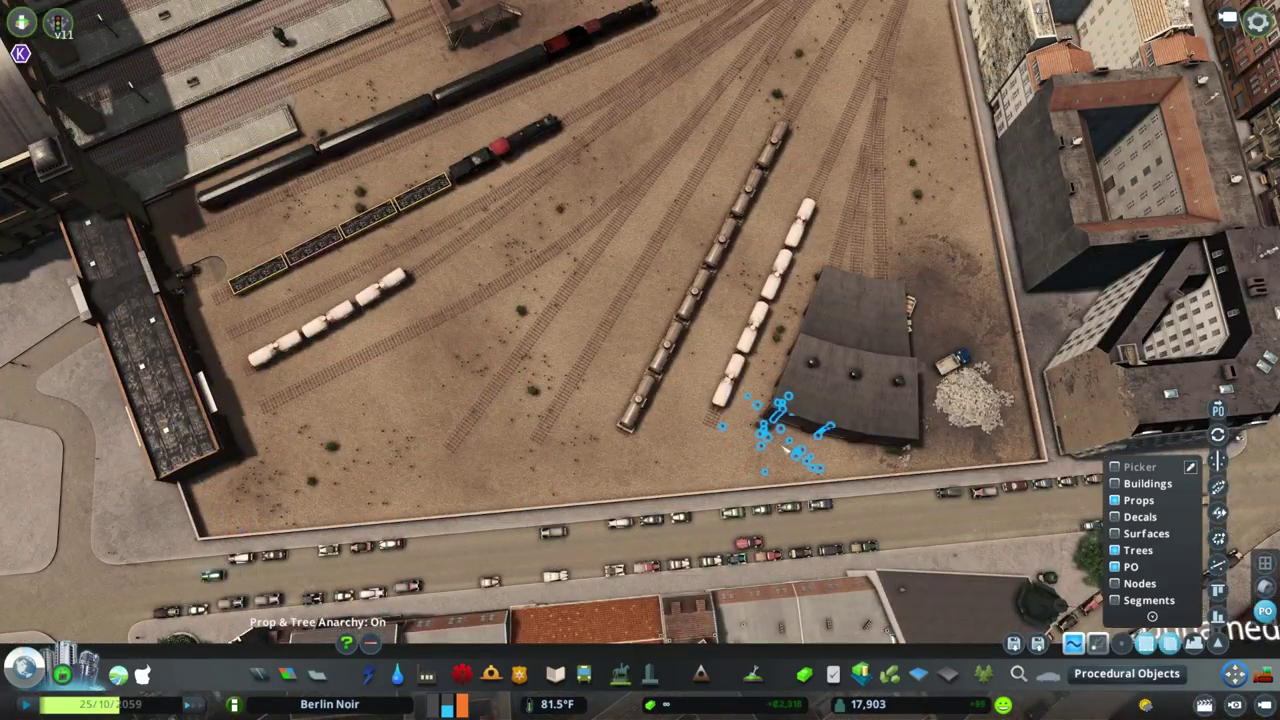
pyautogui.press('w')
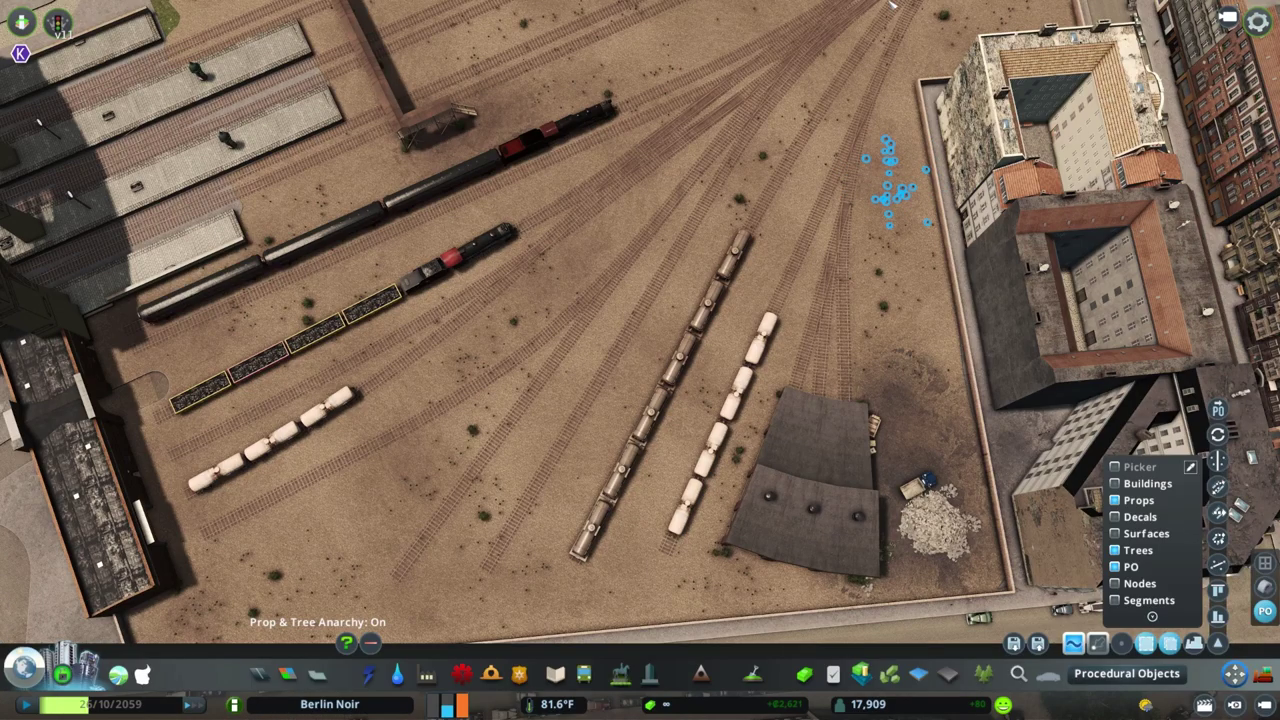
pyautogui.scroll(3, 578, 196)
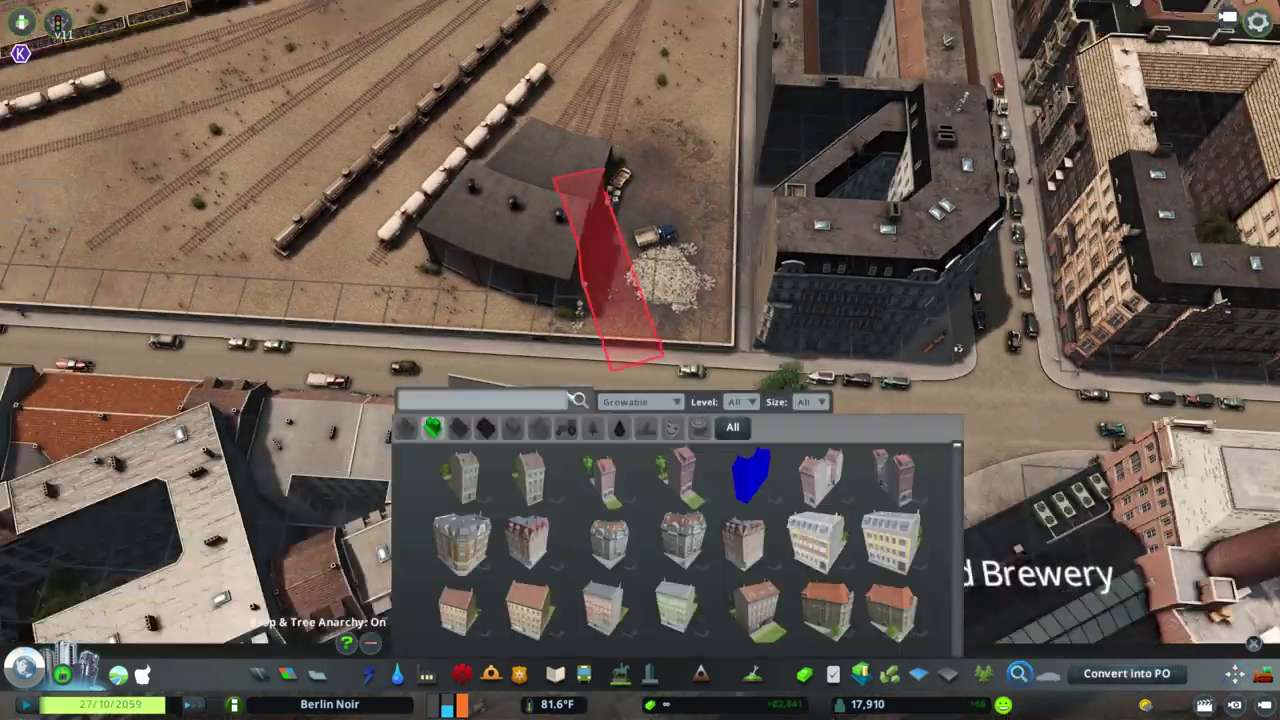
# Filter the Find It asset browser to Tree and pick the tall narrow tree
pyautogui.click(640, 401)
pyautogui.click(617, 381)
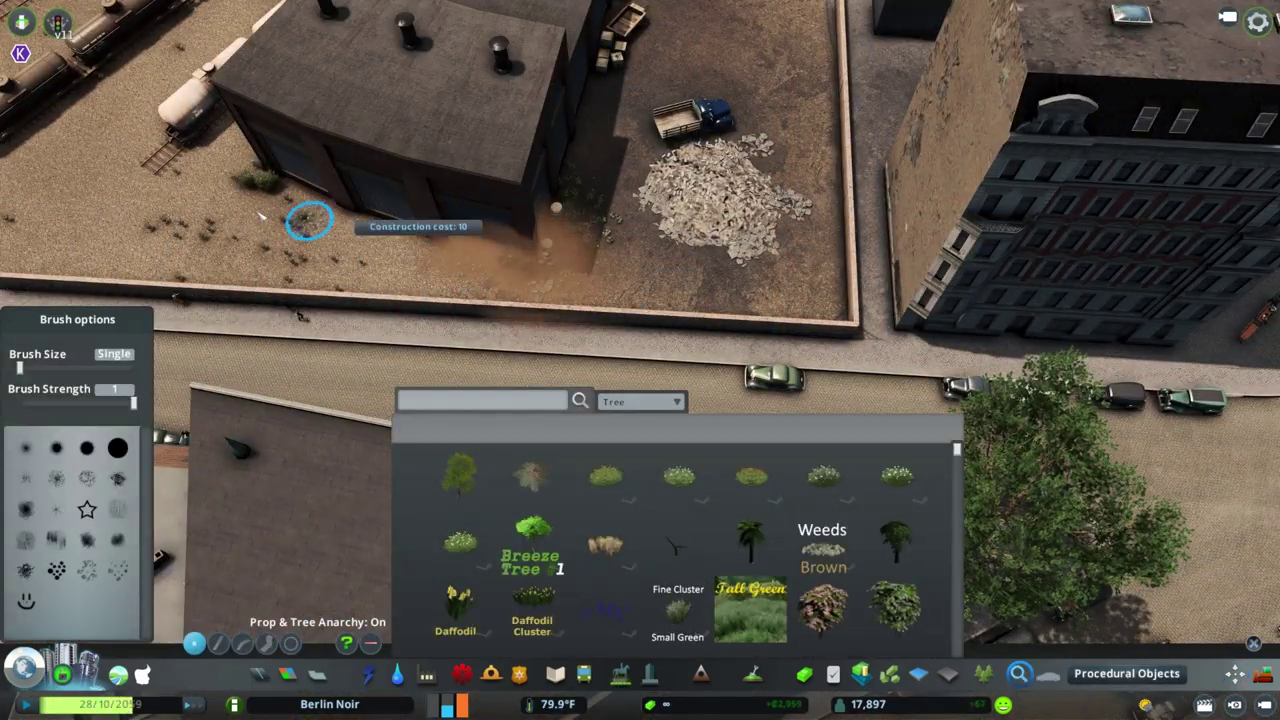
pyautogui.scroll(2, 368, 208)
pyautogui.scroll(-2, 448, 195)
pyautogui.scroll(-2, 680, 540)
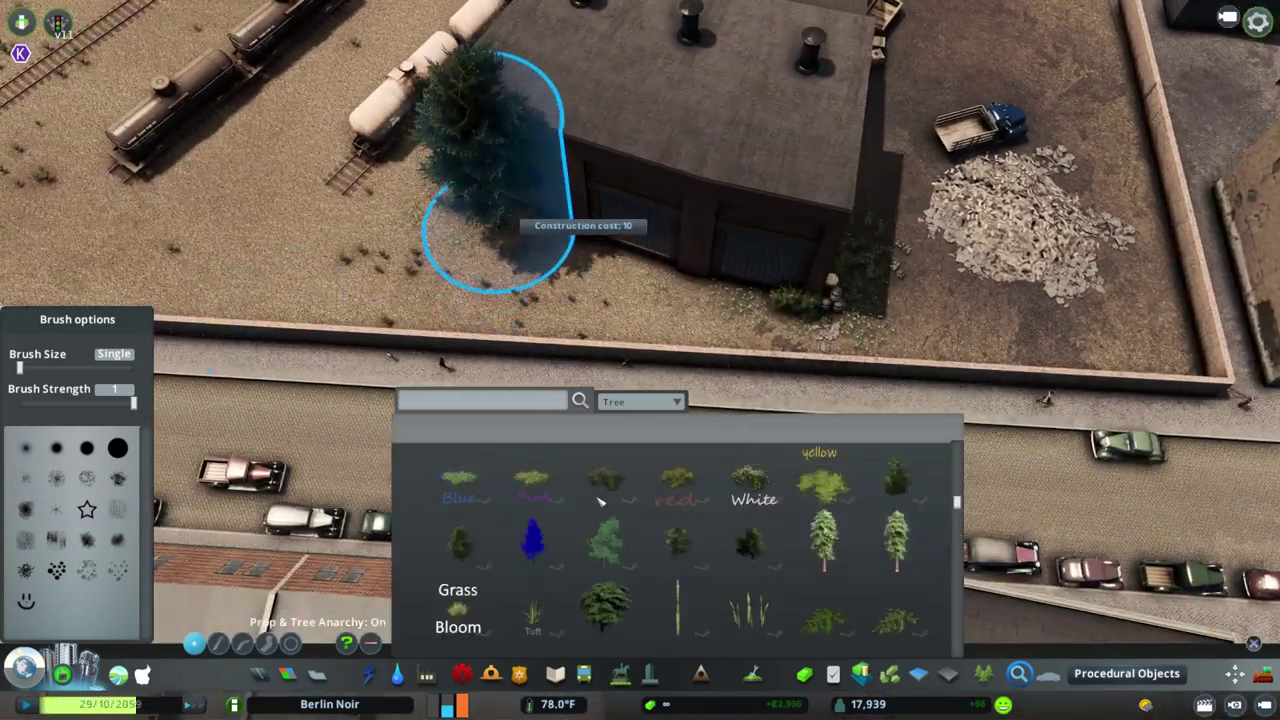
pyautogui.scroll(-3, 680, 540)
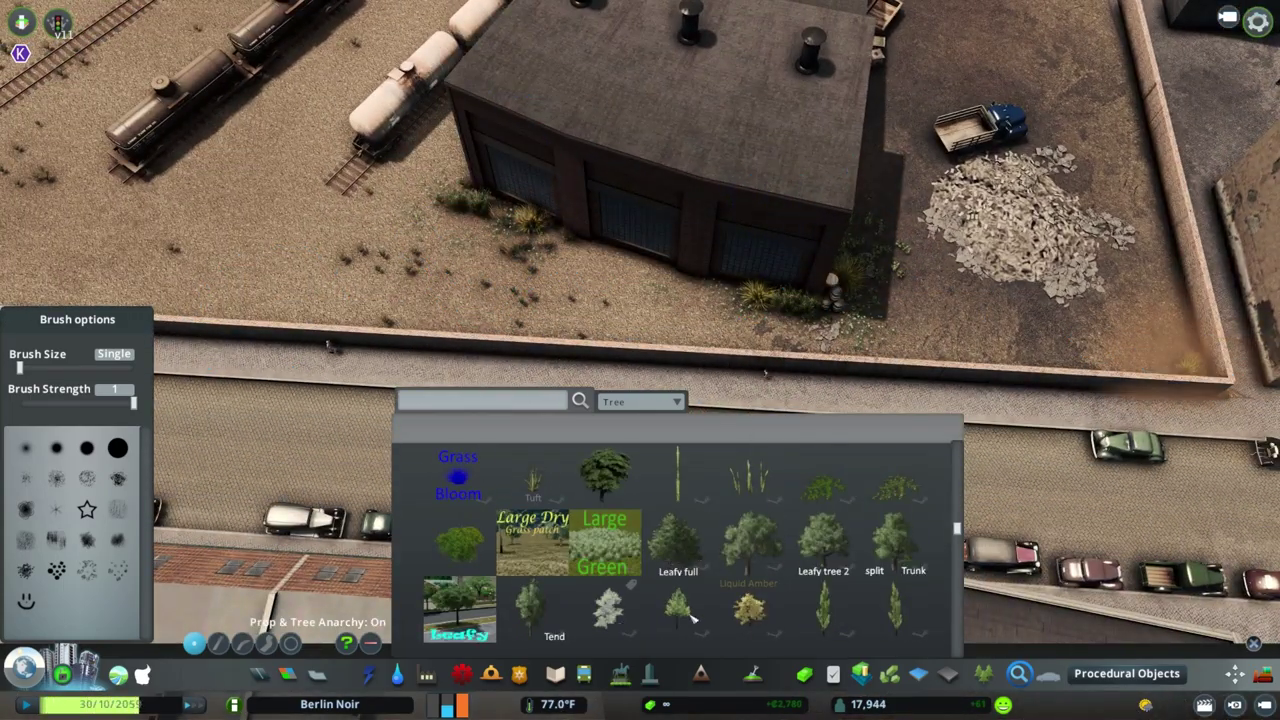
pyautogui.click(895, 608)
# Pan the view from the station platforms south along the tracks
pyautogui.scroll(-5, 773, 303)
pyautogui.press('m')
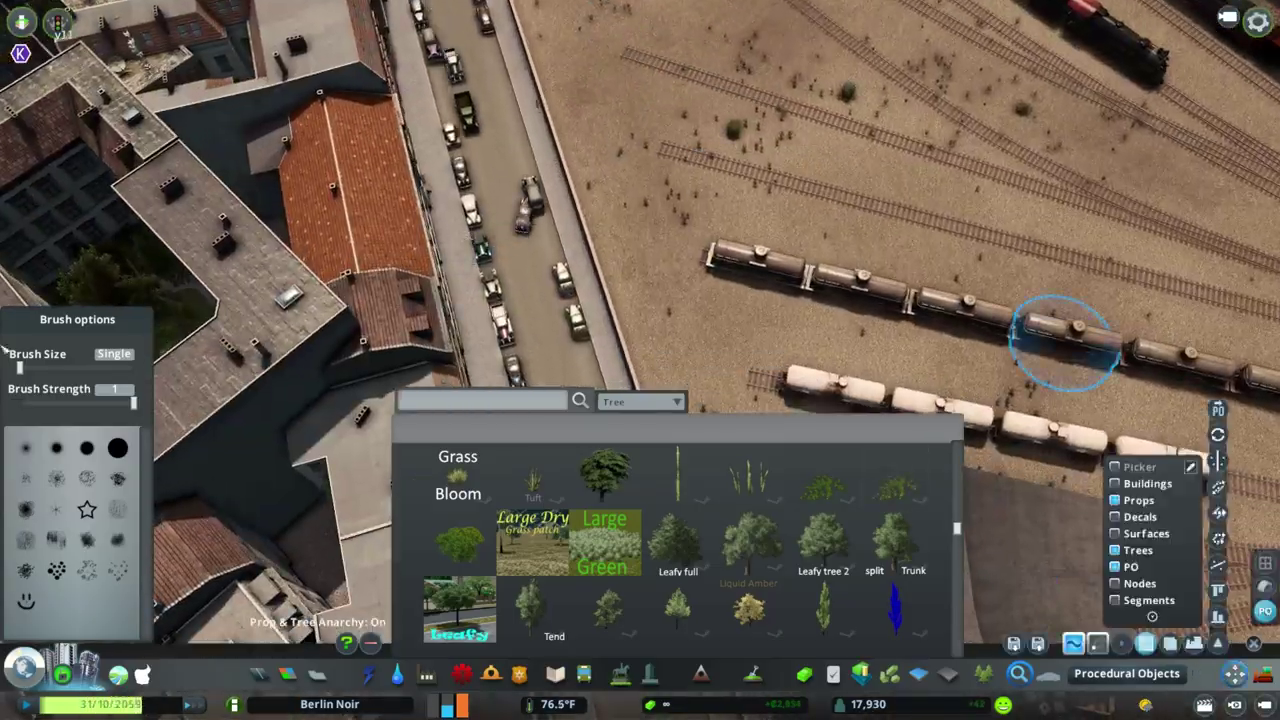
pyautogui.scroll(3, 315, 95)
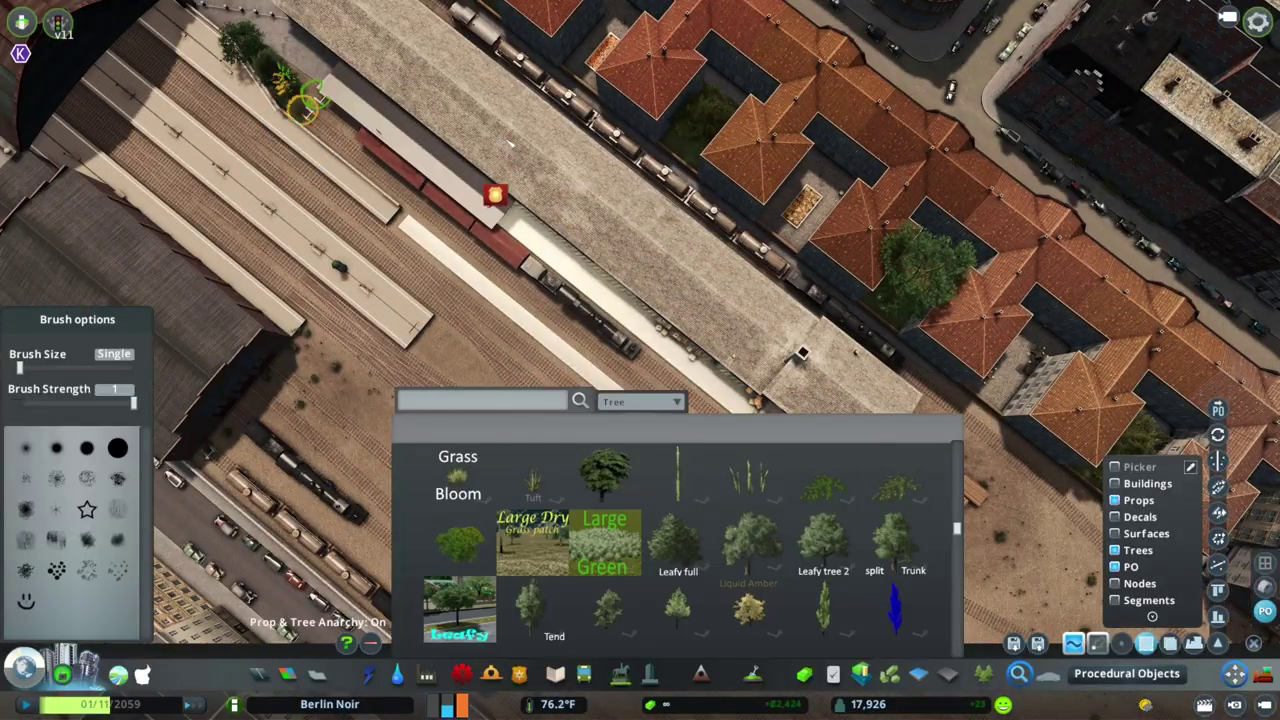
pyautogui.scroll(-4, 305, 100)
pyautogui.scroll(6, 600, 290)
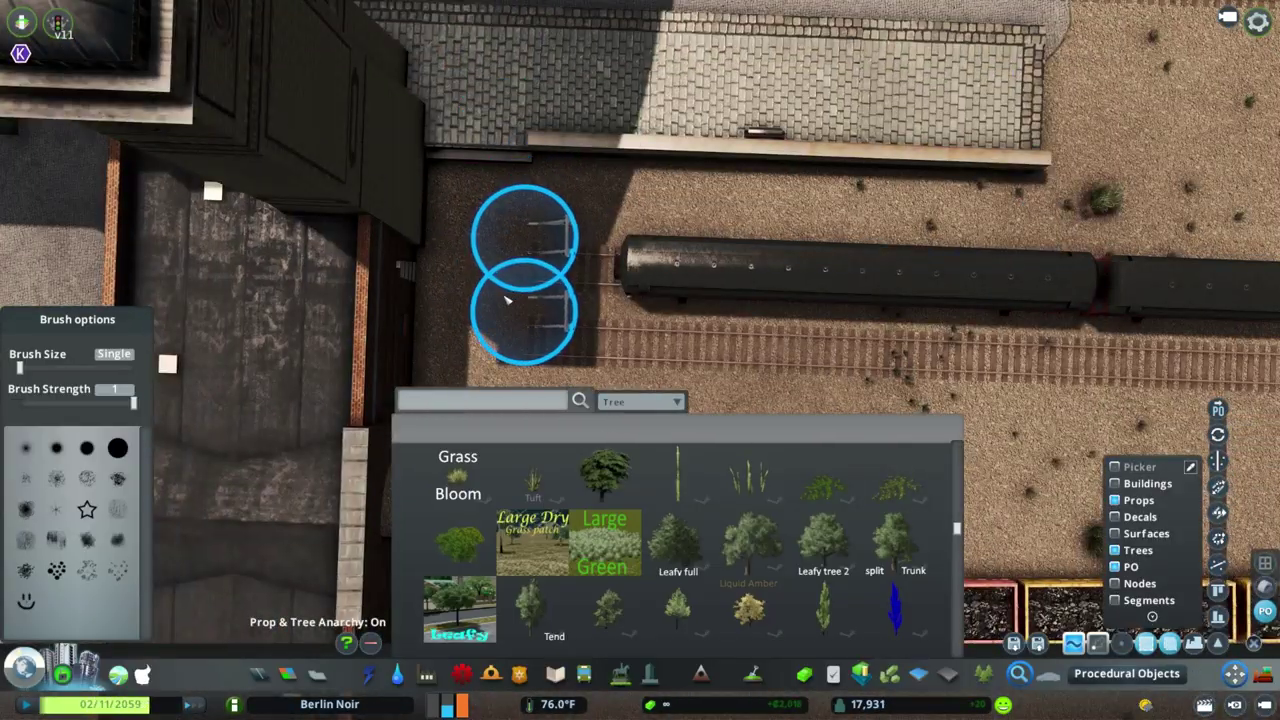
pyautogui.scroll(1, 357, 225)
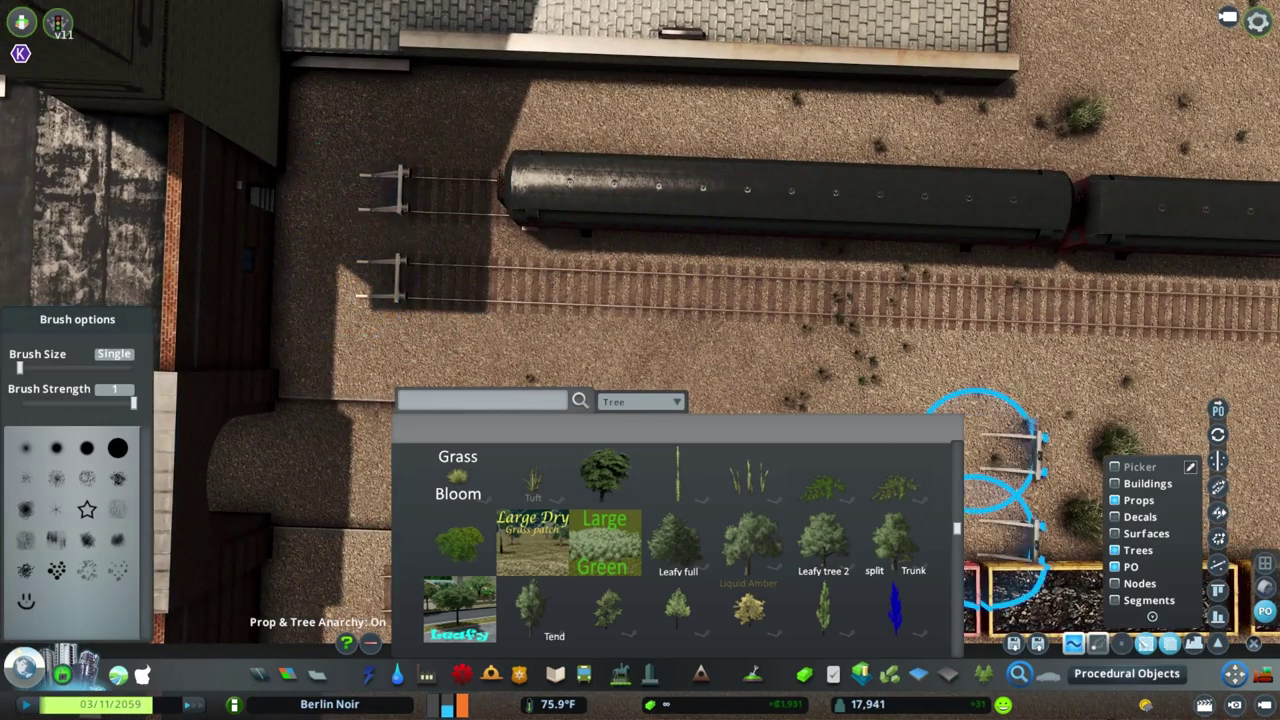
pyautogui.scroll(-2, 380, 281)
pyautogui.scroll(2, 445, 262)
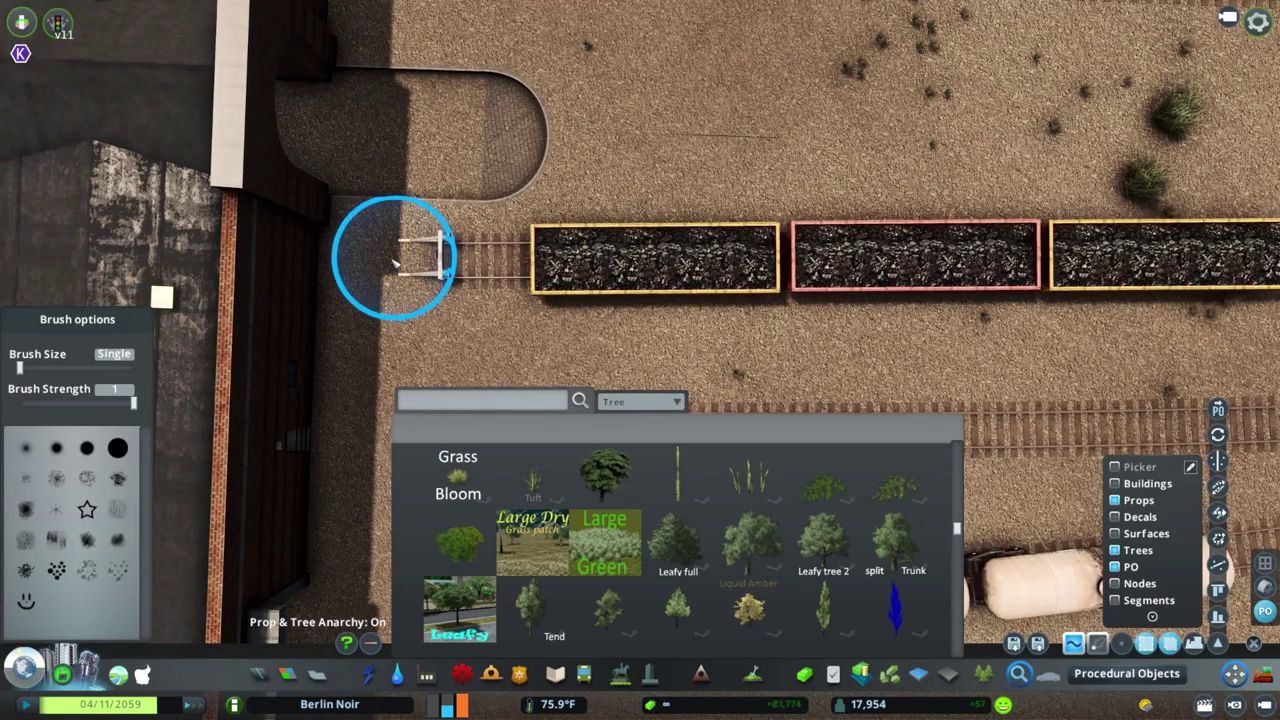
pyautogui.scroll(-2, 514, 186)
pyautogui.scroll(2, 435, 272)
pyautogui.press('s')
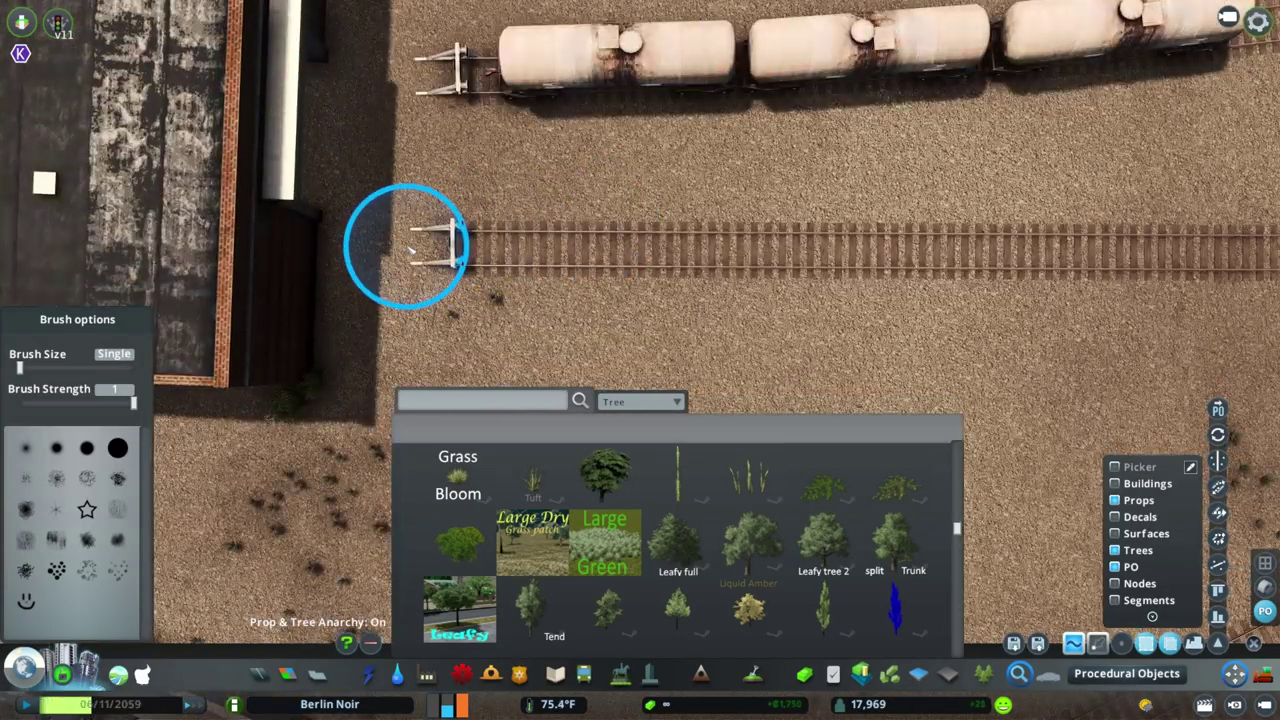
pyautogui.scroll(-2, 412, 250)
pyautogui.scroll(2, 467, 279)
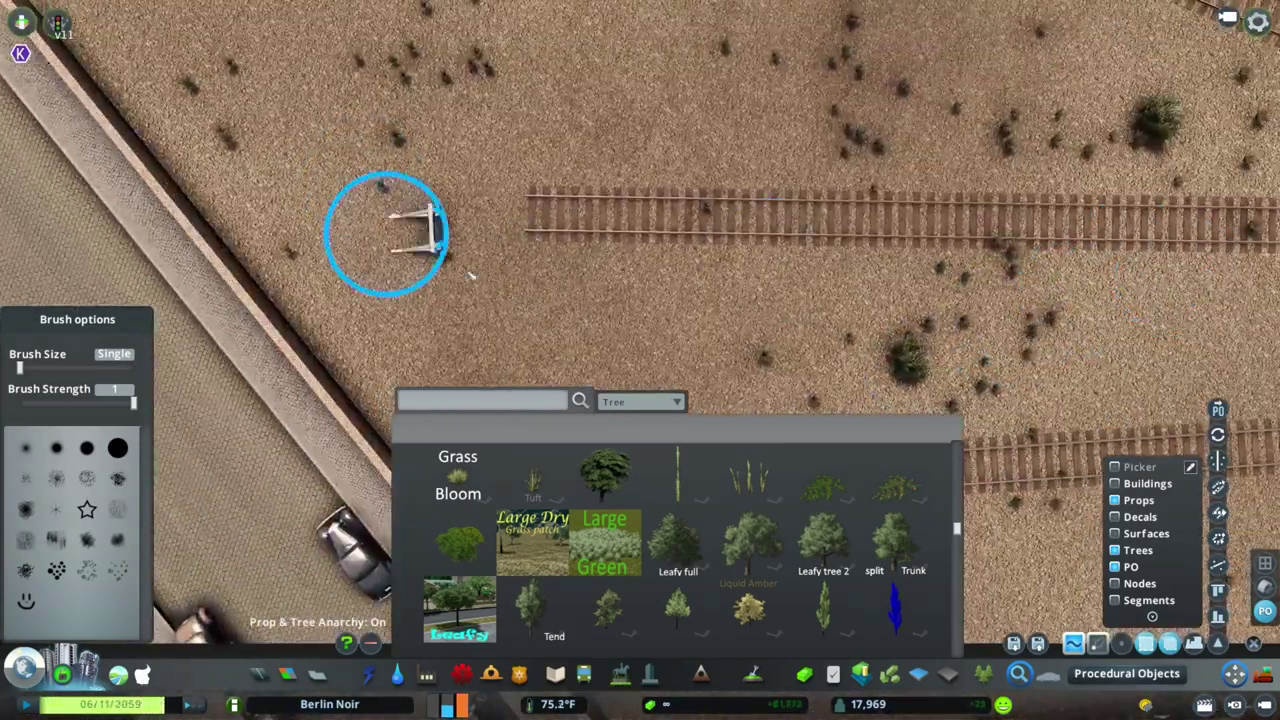
pyautogui.scroll(-2, 535, 210)
# Move between the buffer stops near the tank wagons, then turn to face the Bahnhof footbridge
pyautogui.press('s')
pyautogui.scroll(2, 452, 240)
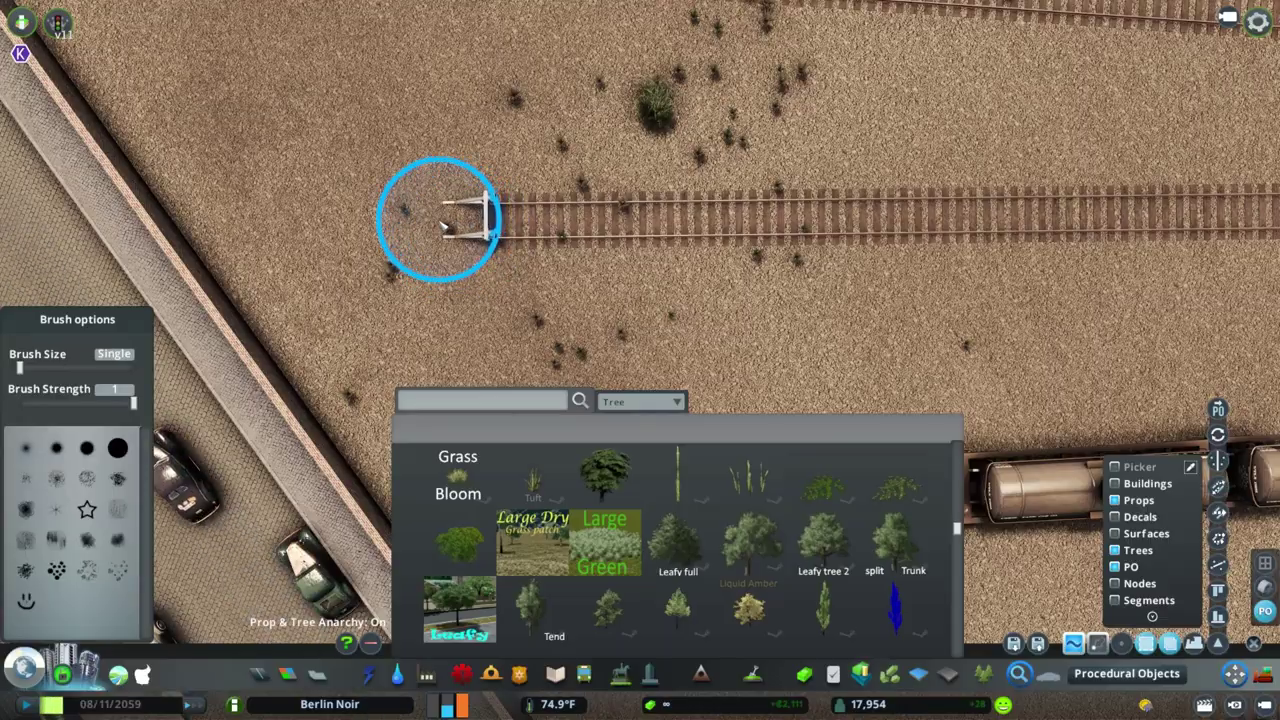
pyautogui.press('s')
pyautogui.press('a')
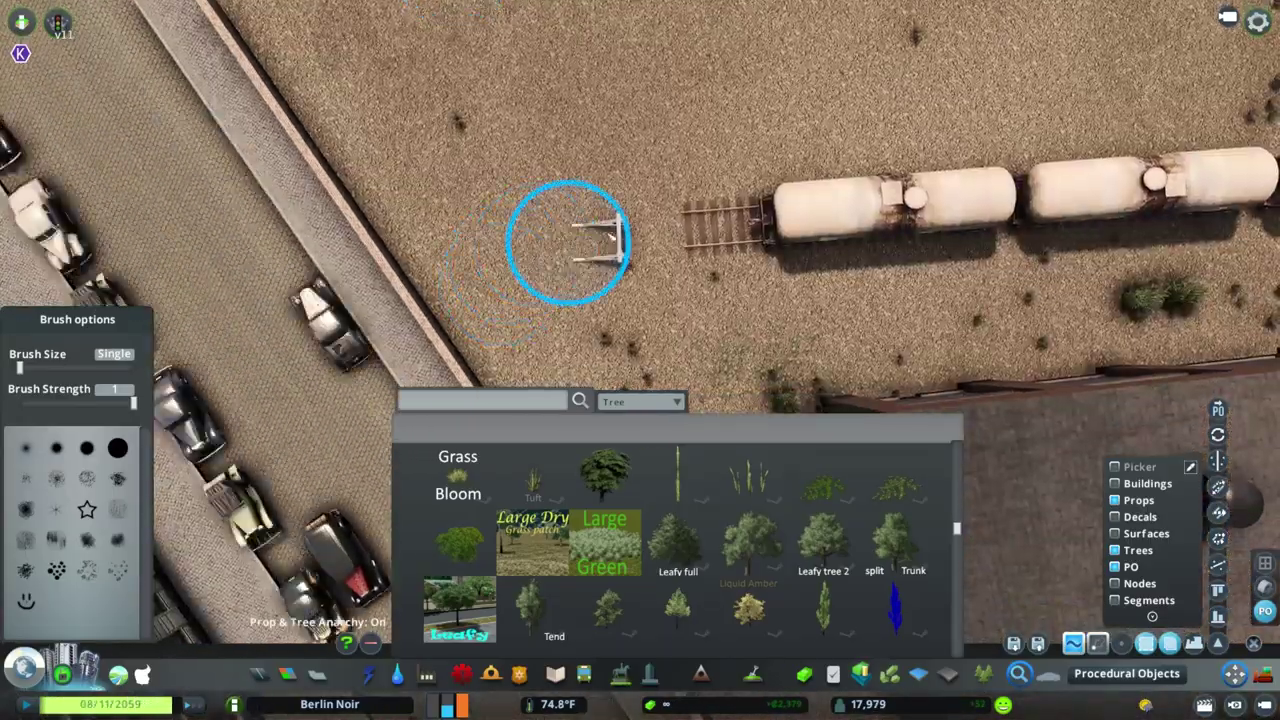
pyautogui.scroll(-3, 648, 237)
pyautogui.scroll(3, 471, 106)
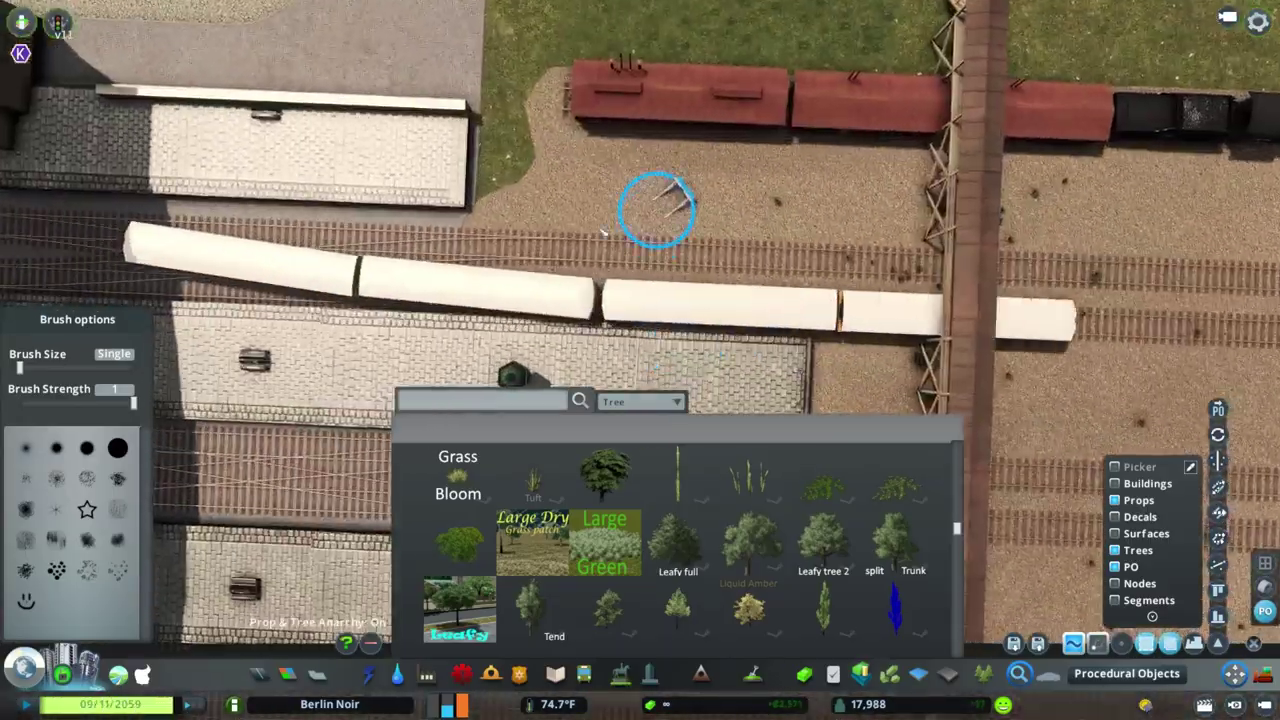
pyautogui.scroll(-5, 610, 163)
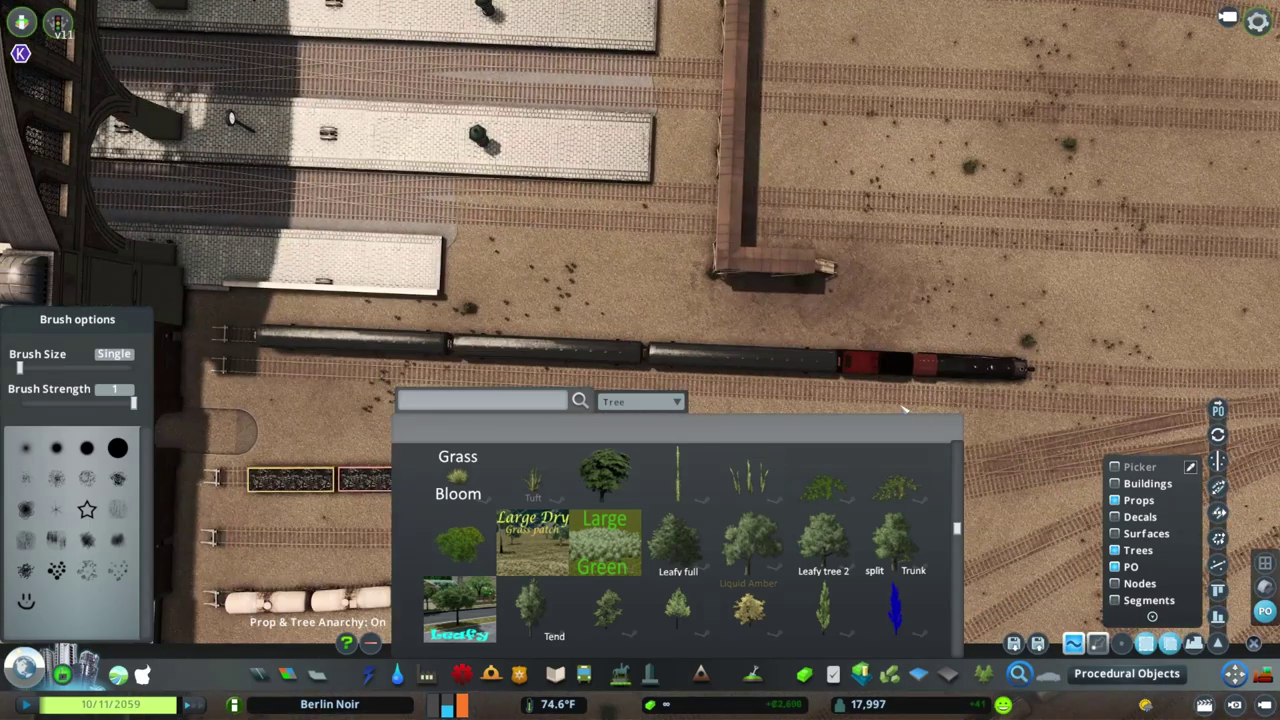
pyautogui.scroll(5, 403, 190)
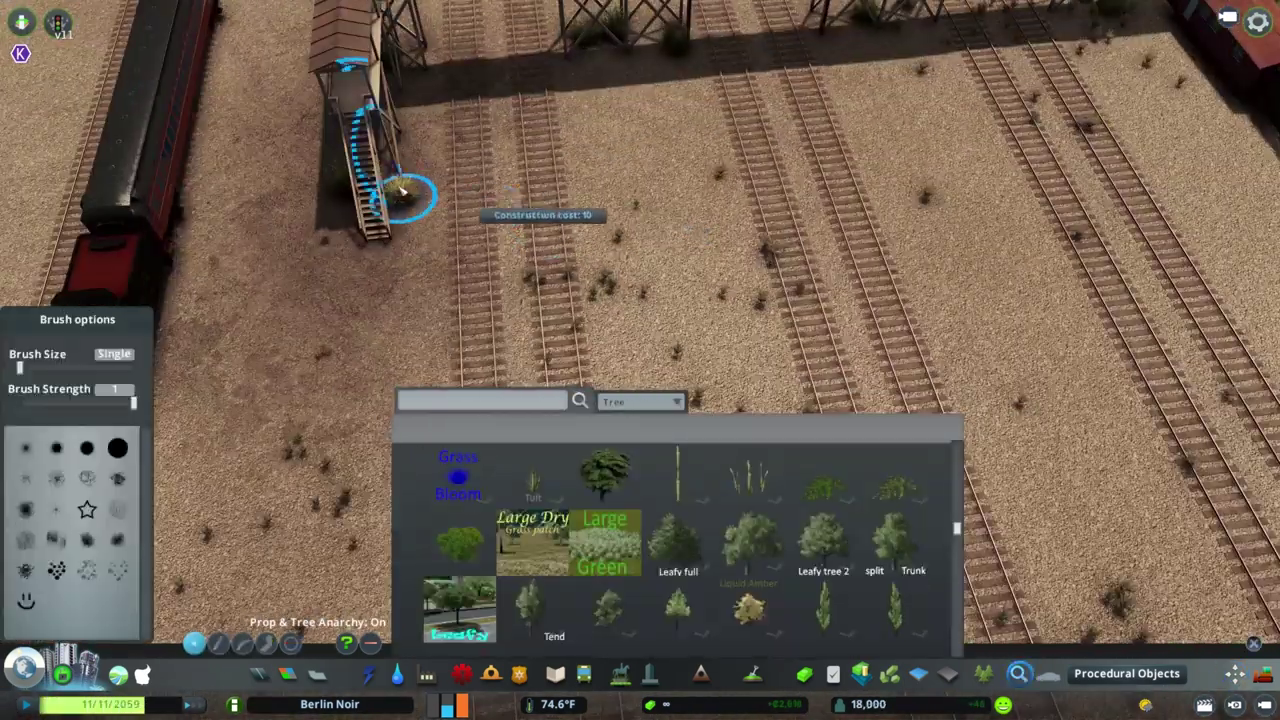
pyautogui.press('q')
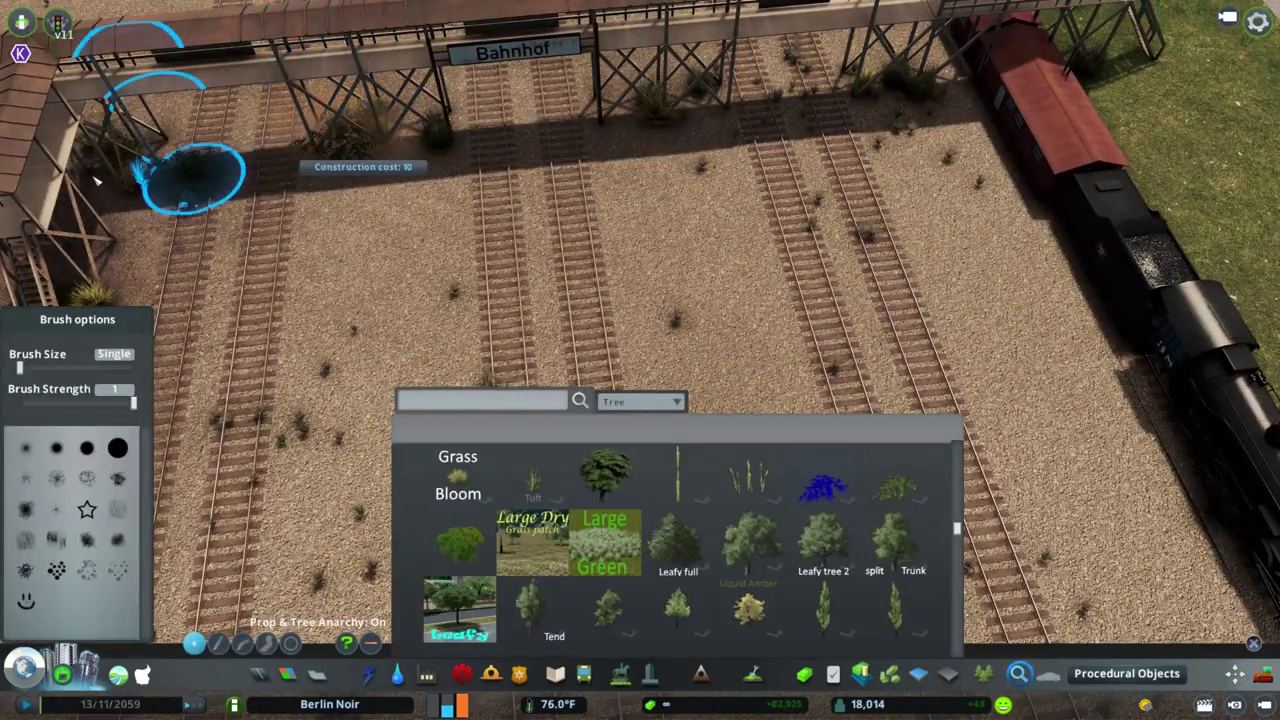
pyautogui.scroll(-3, 95, 180)
pyautogui.scroll(3, 1050, 228)
# Pull back over the rail yard and engine shed, and reopen the Find It asset picker
pyautogui.press('m')
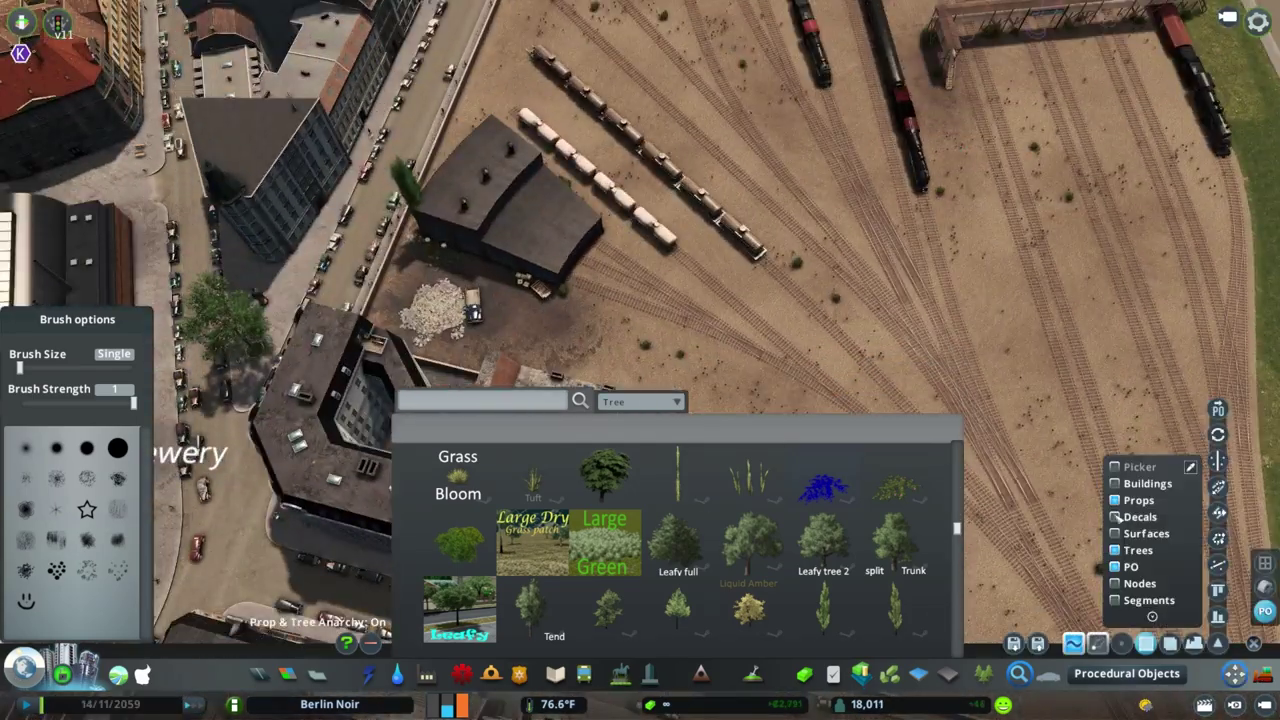
pyautogui.scroll(3, 435, 203)
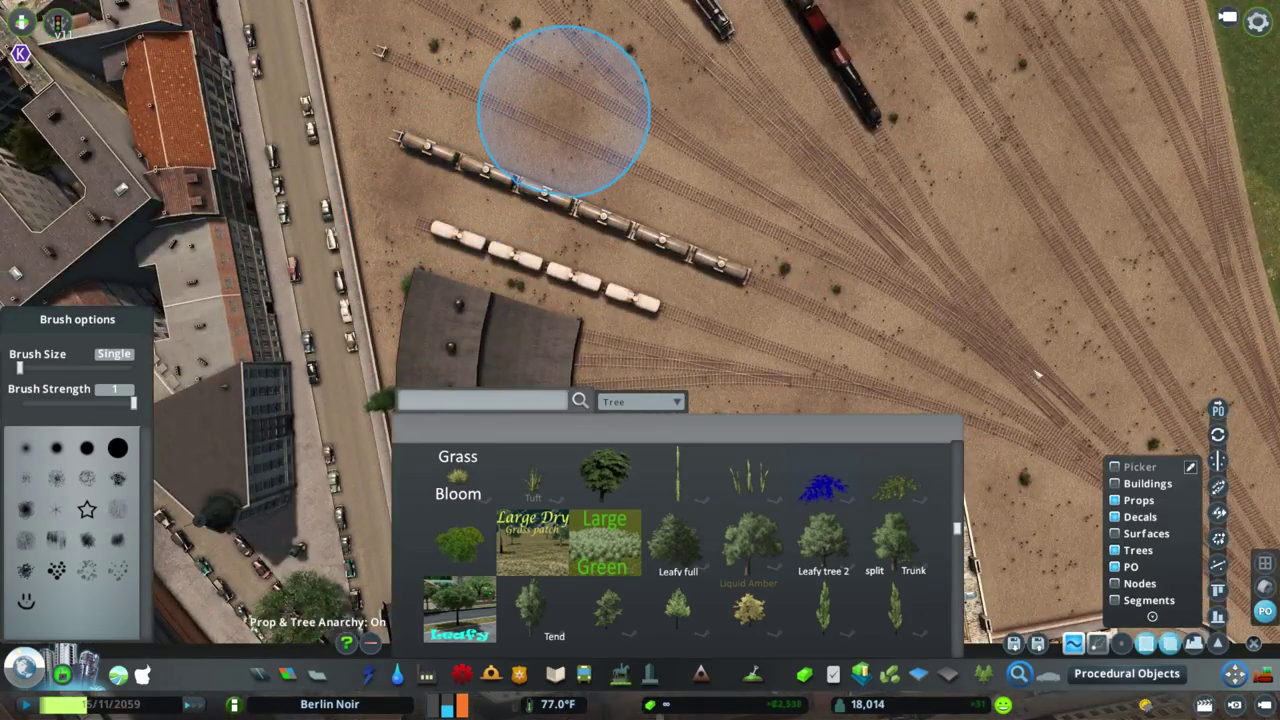
pyautogui.scroll(-3, 487, 262)
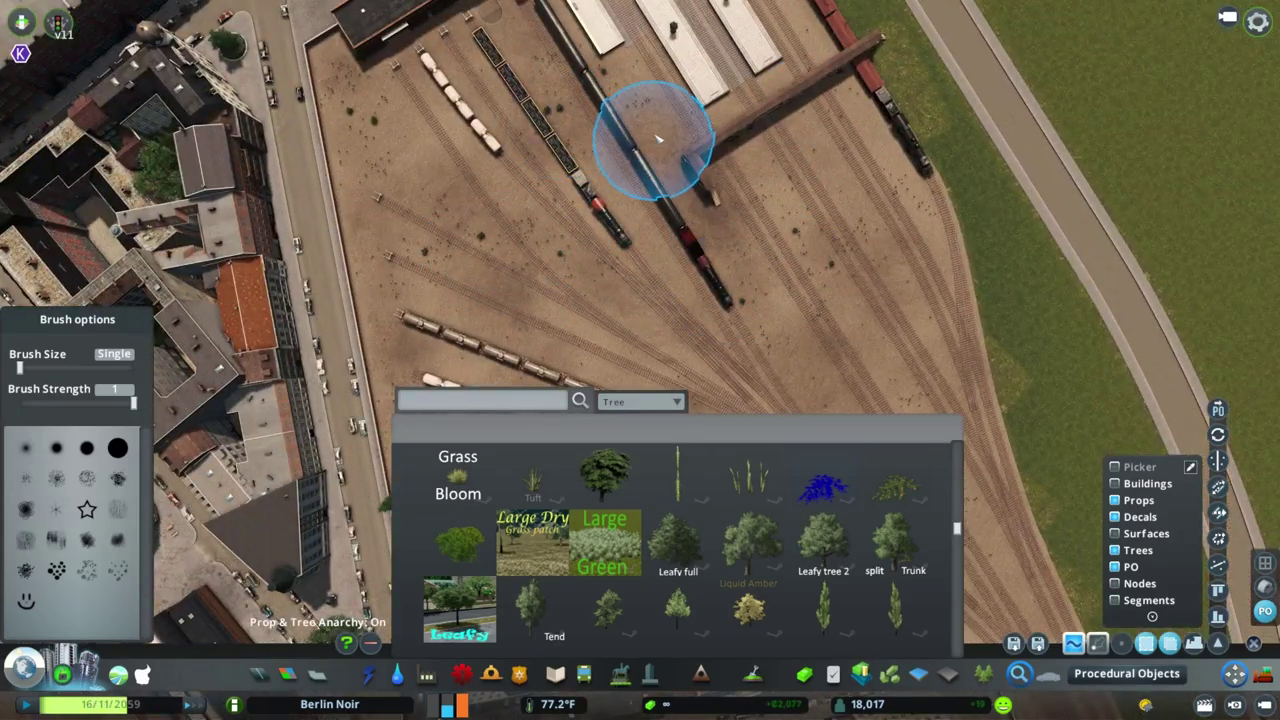
pyautogui.scroll(-3, 658, 140)
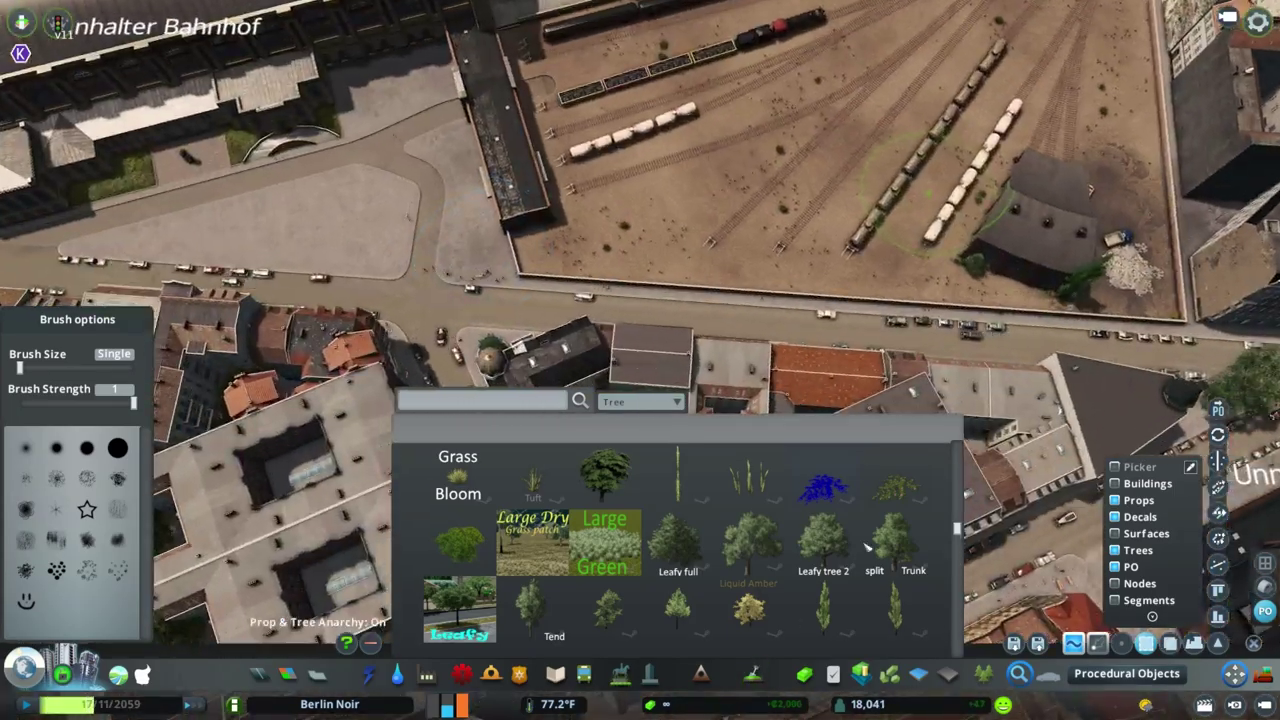
pyautogui.press('Escape')
pyautogui.scroll(3, 607, 377)
pyautogui.hotkey('alt', 'f')
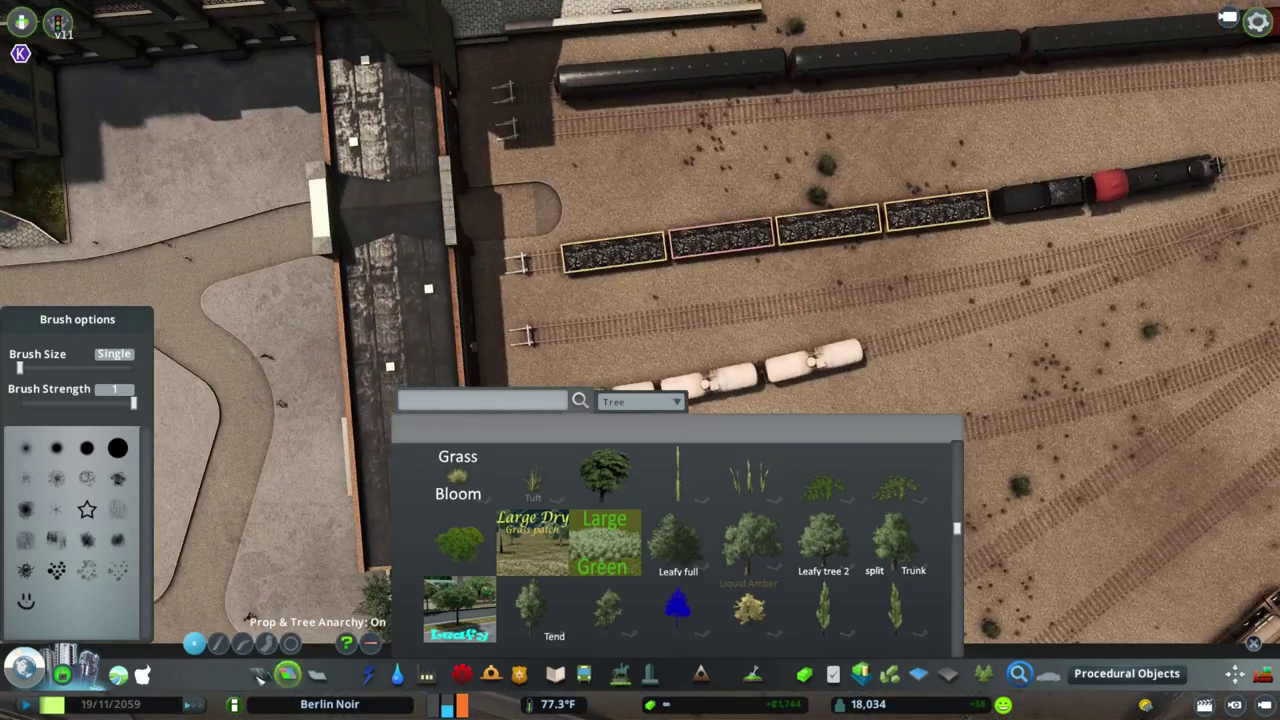
# Briefly change the road tool's placement mode, then search 'gravel' in Find It with type All
pyautogui.click(258, 673)
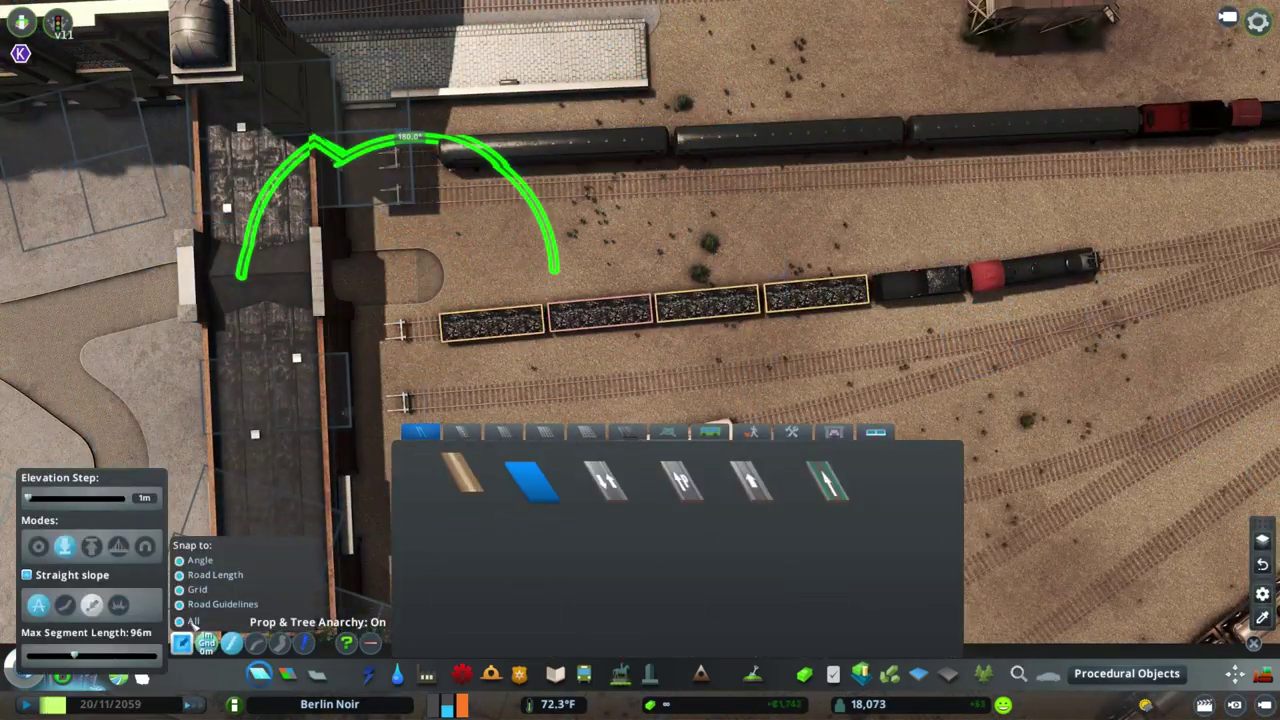
pyautogui.click(405, 275)
pyautogui.hotkey('alt', 'f')
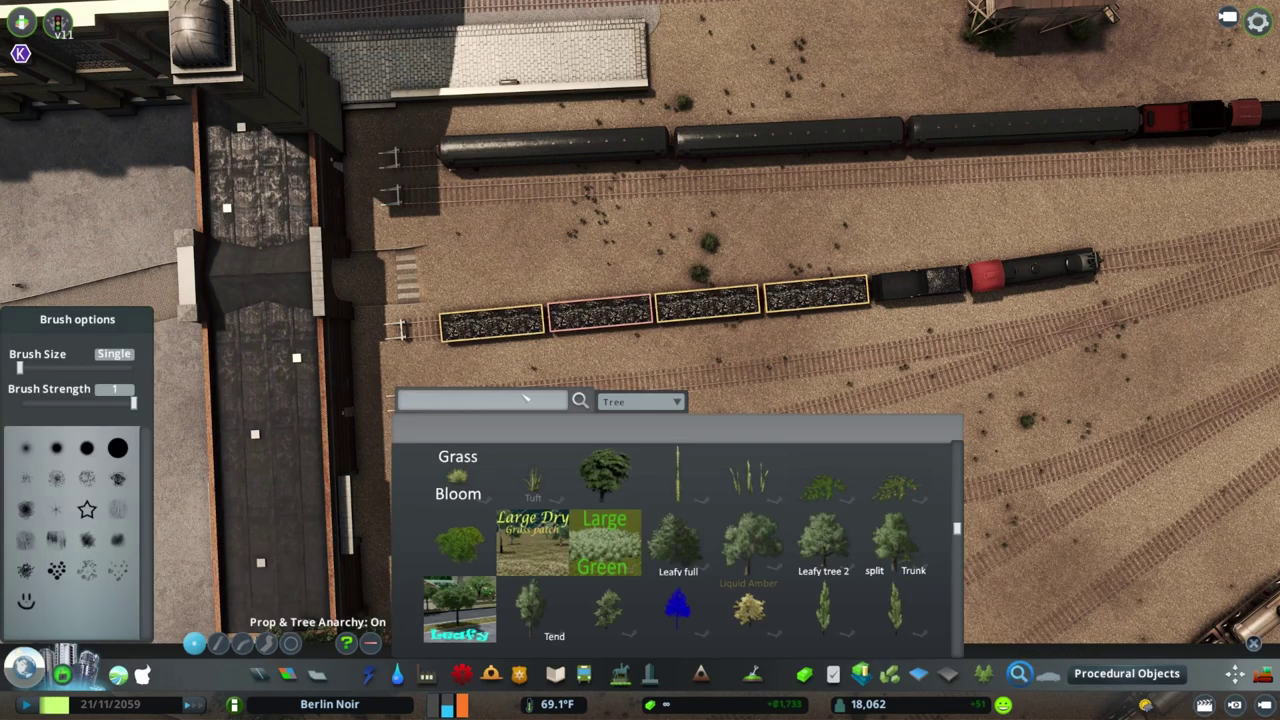
pyautogui.write('gravel')
pyautogui.click(613, 241)
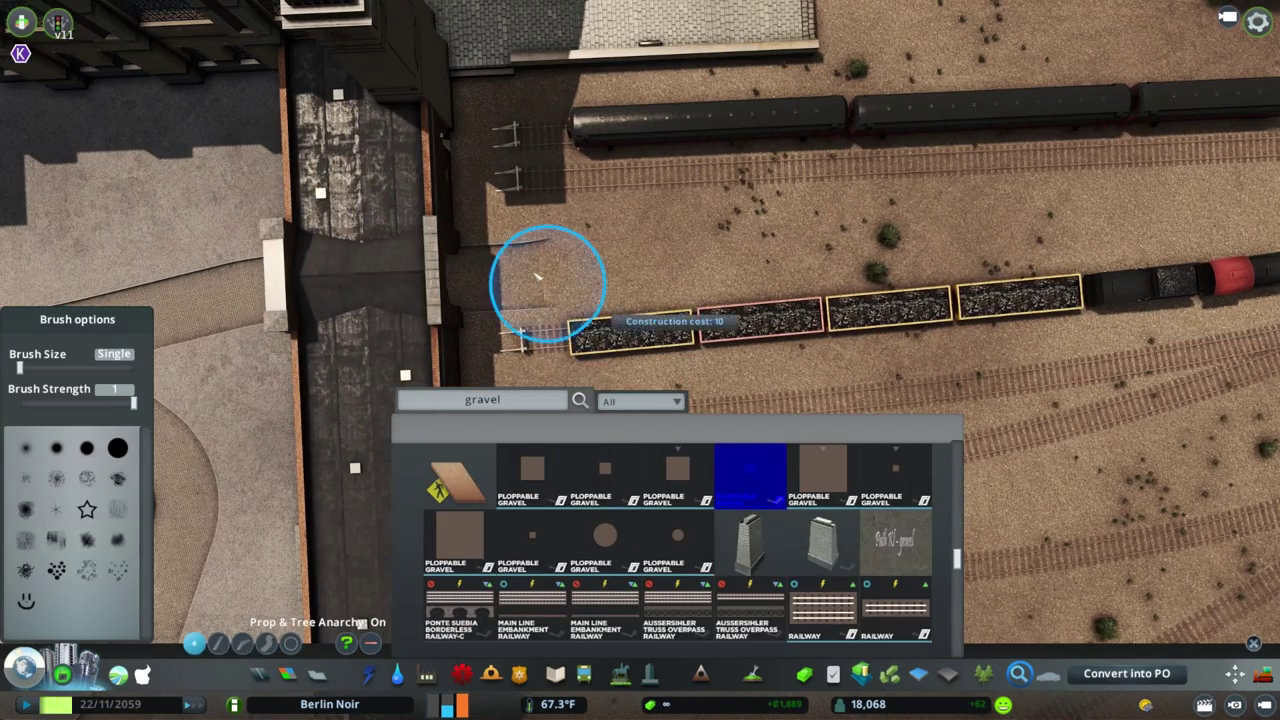